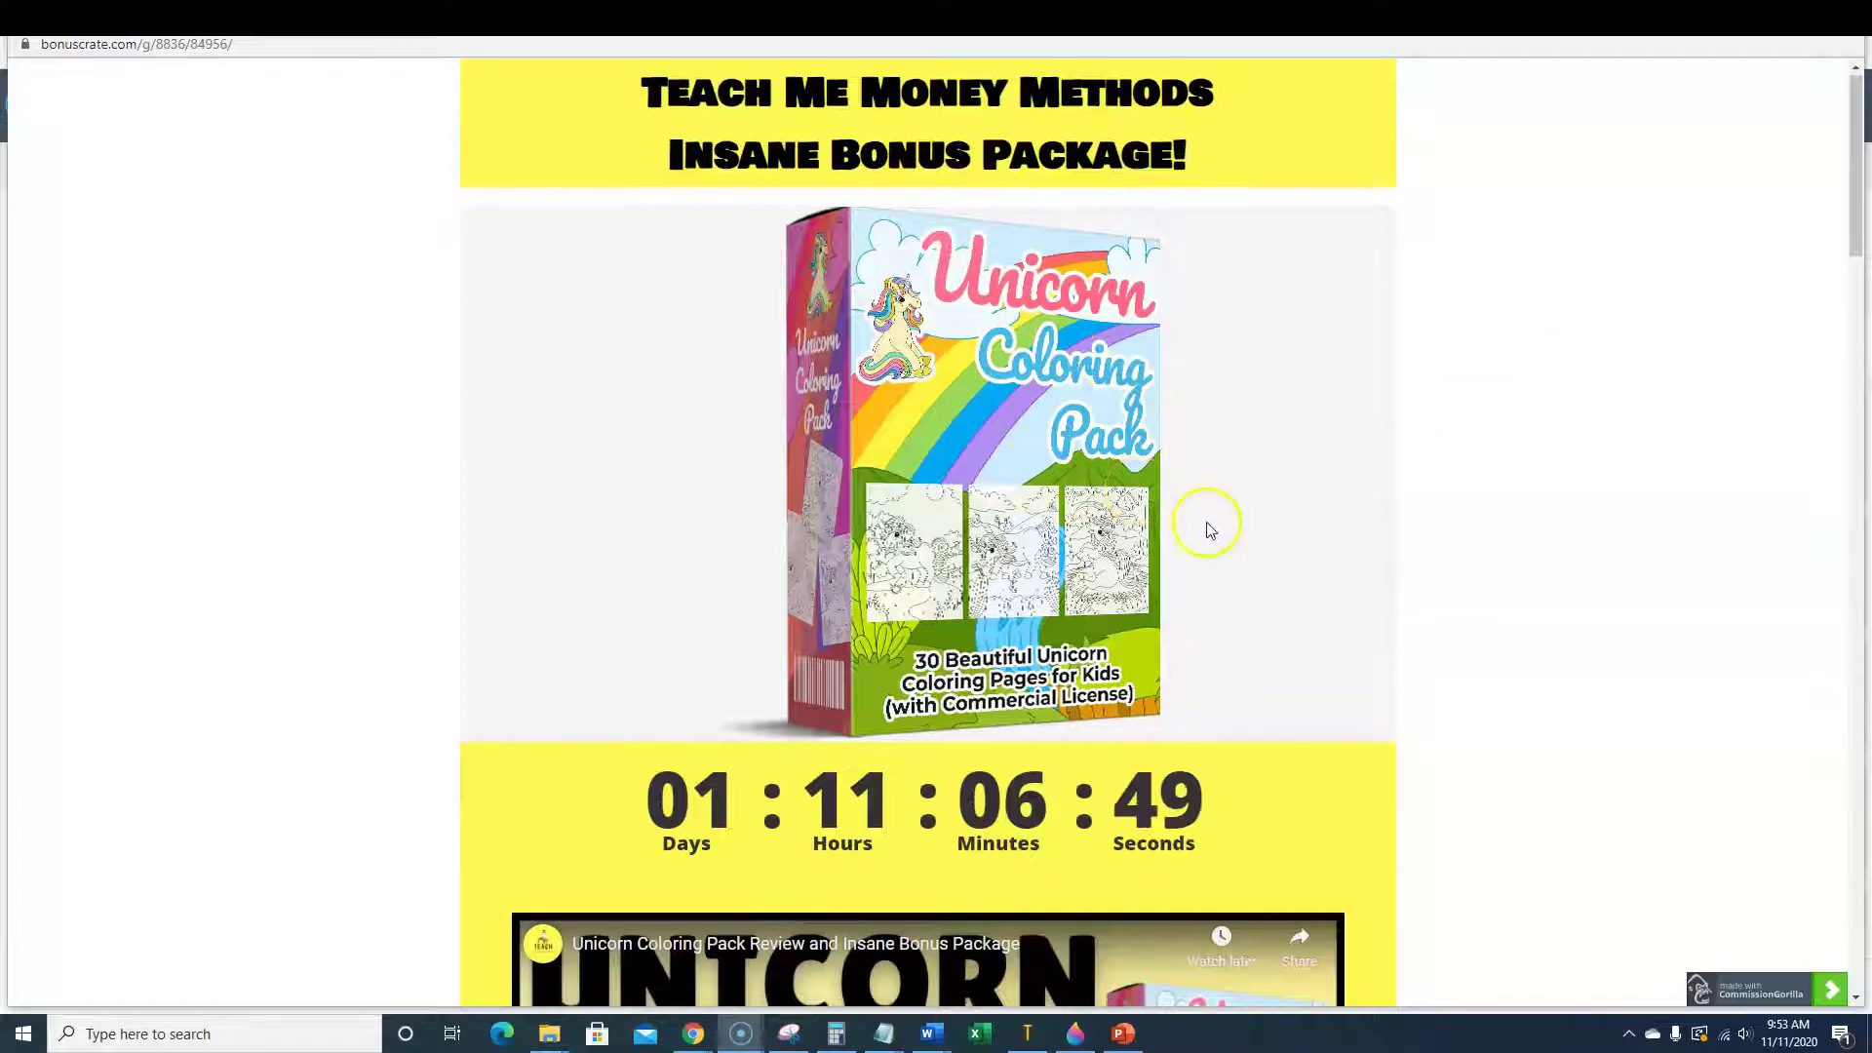
# Examine the Unicorn Coloring Pack offer page and its four bonuses, from the header down to Bonus #4.
pyautogui.scroll(-4, 975, 497)
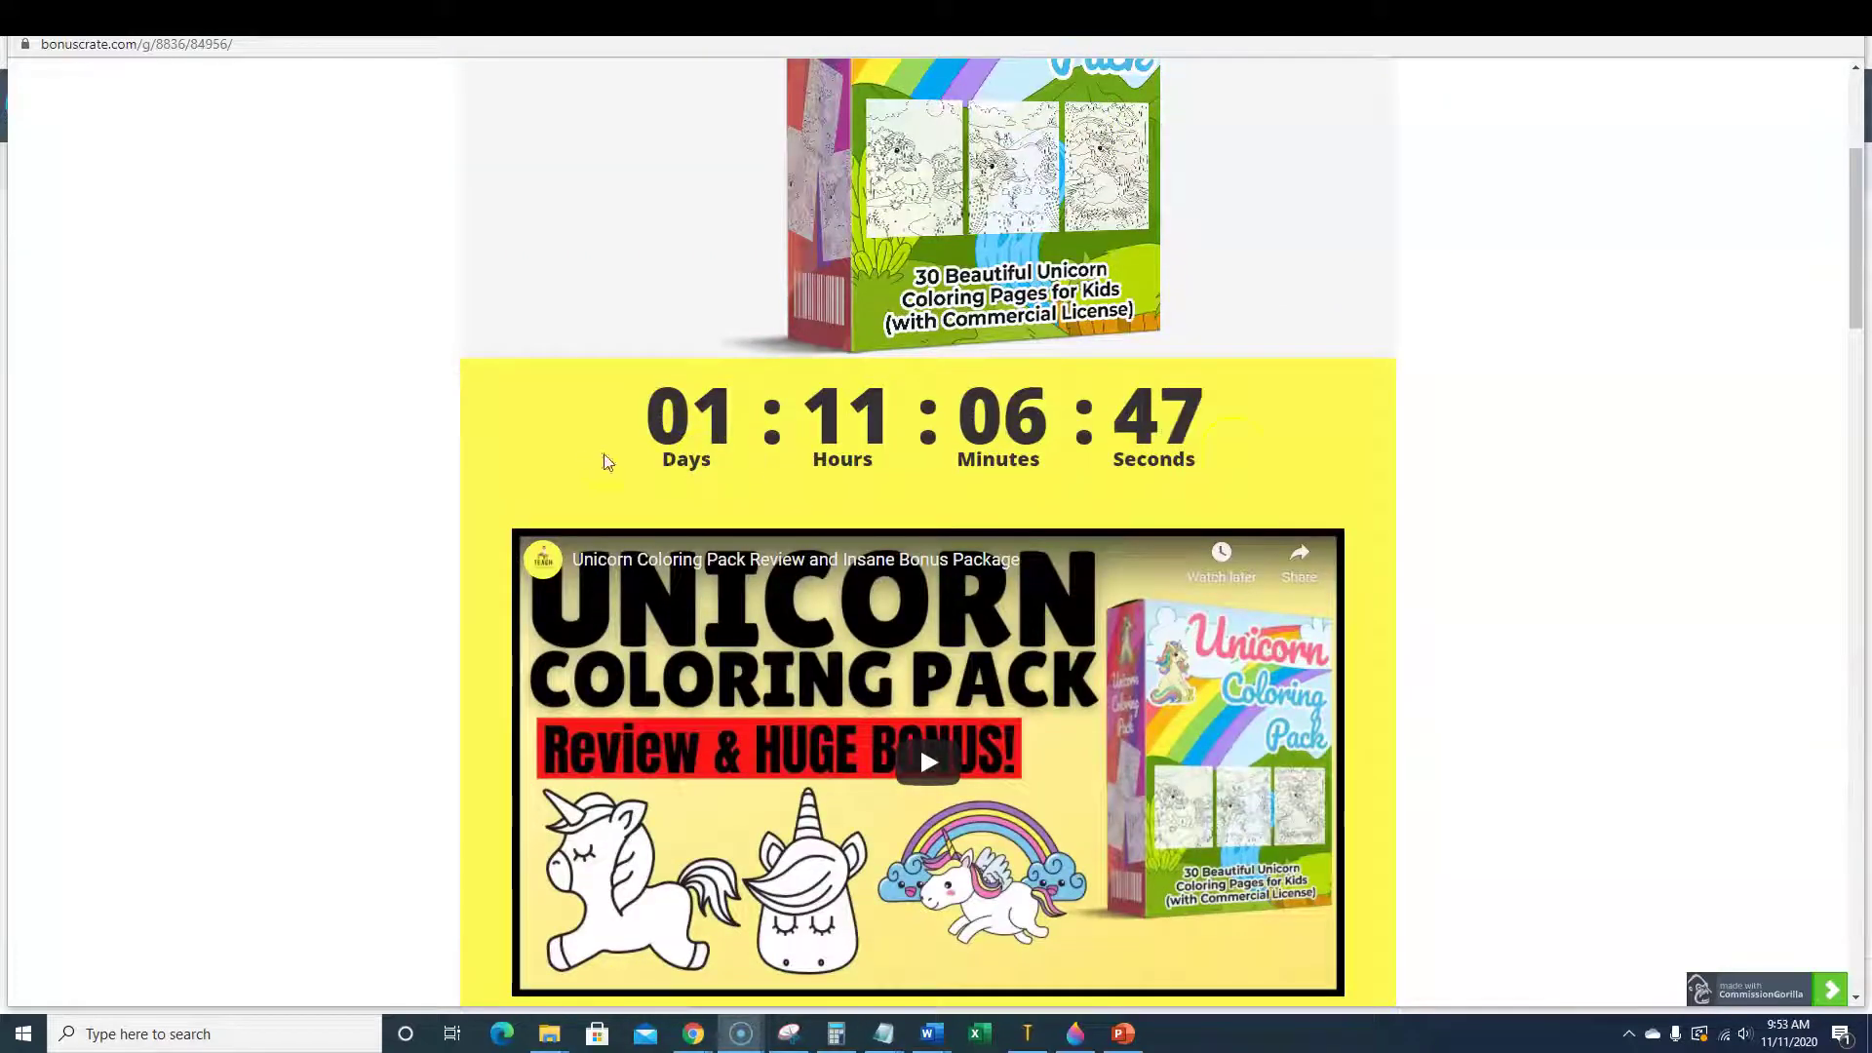
pyautogui.scroll(-3, 1001, 398)
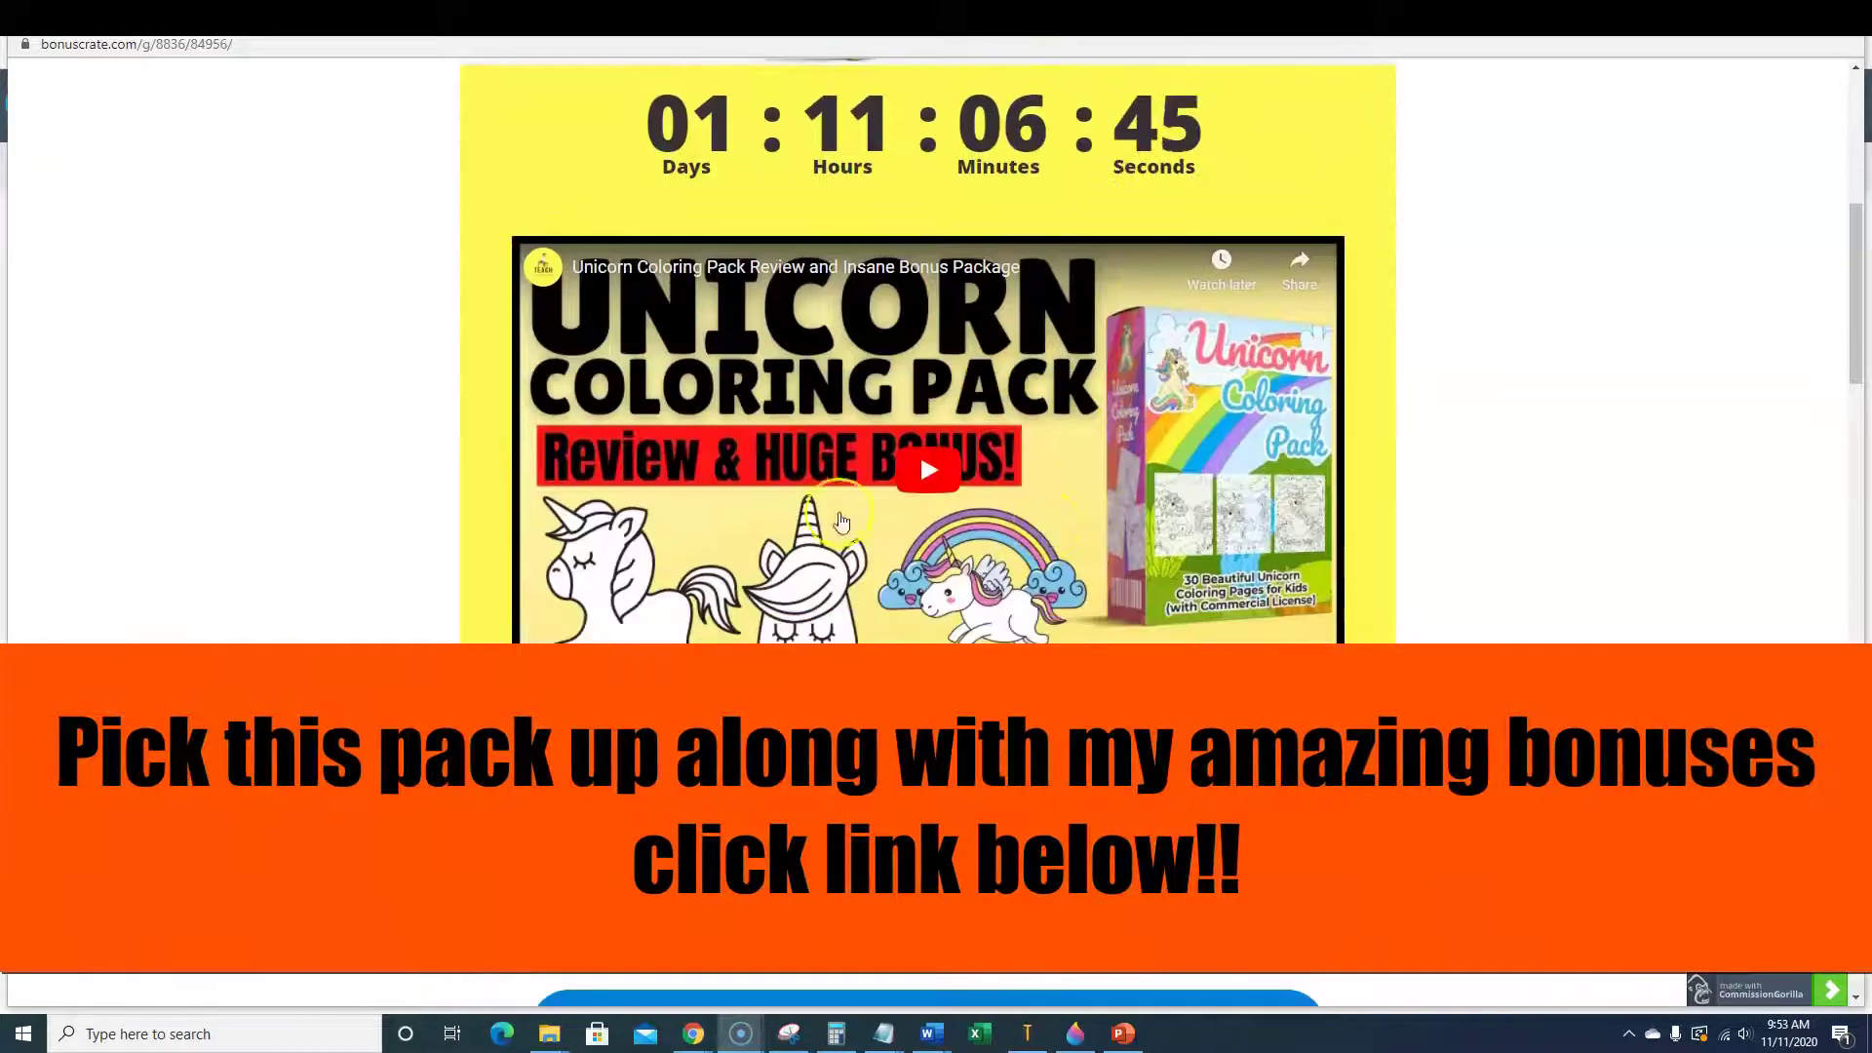
pyautogui.scroll(-3, 1165, 431)
pyautogui.scroll(-3, 1165, 430)
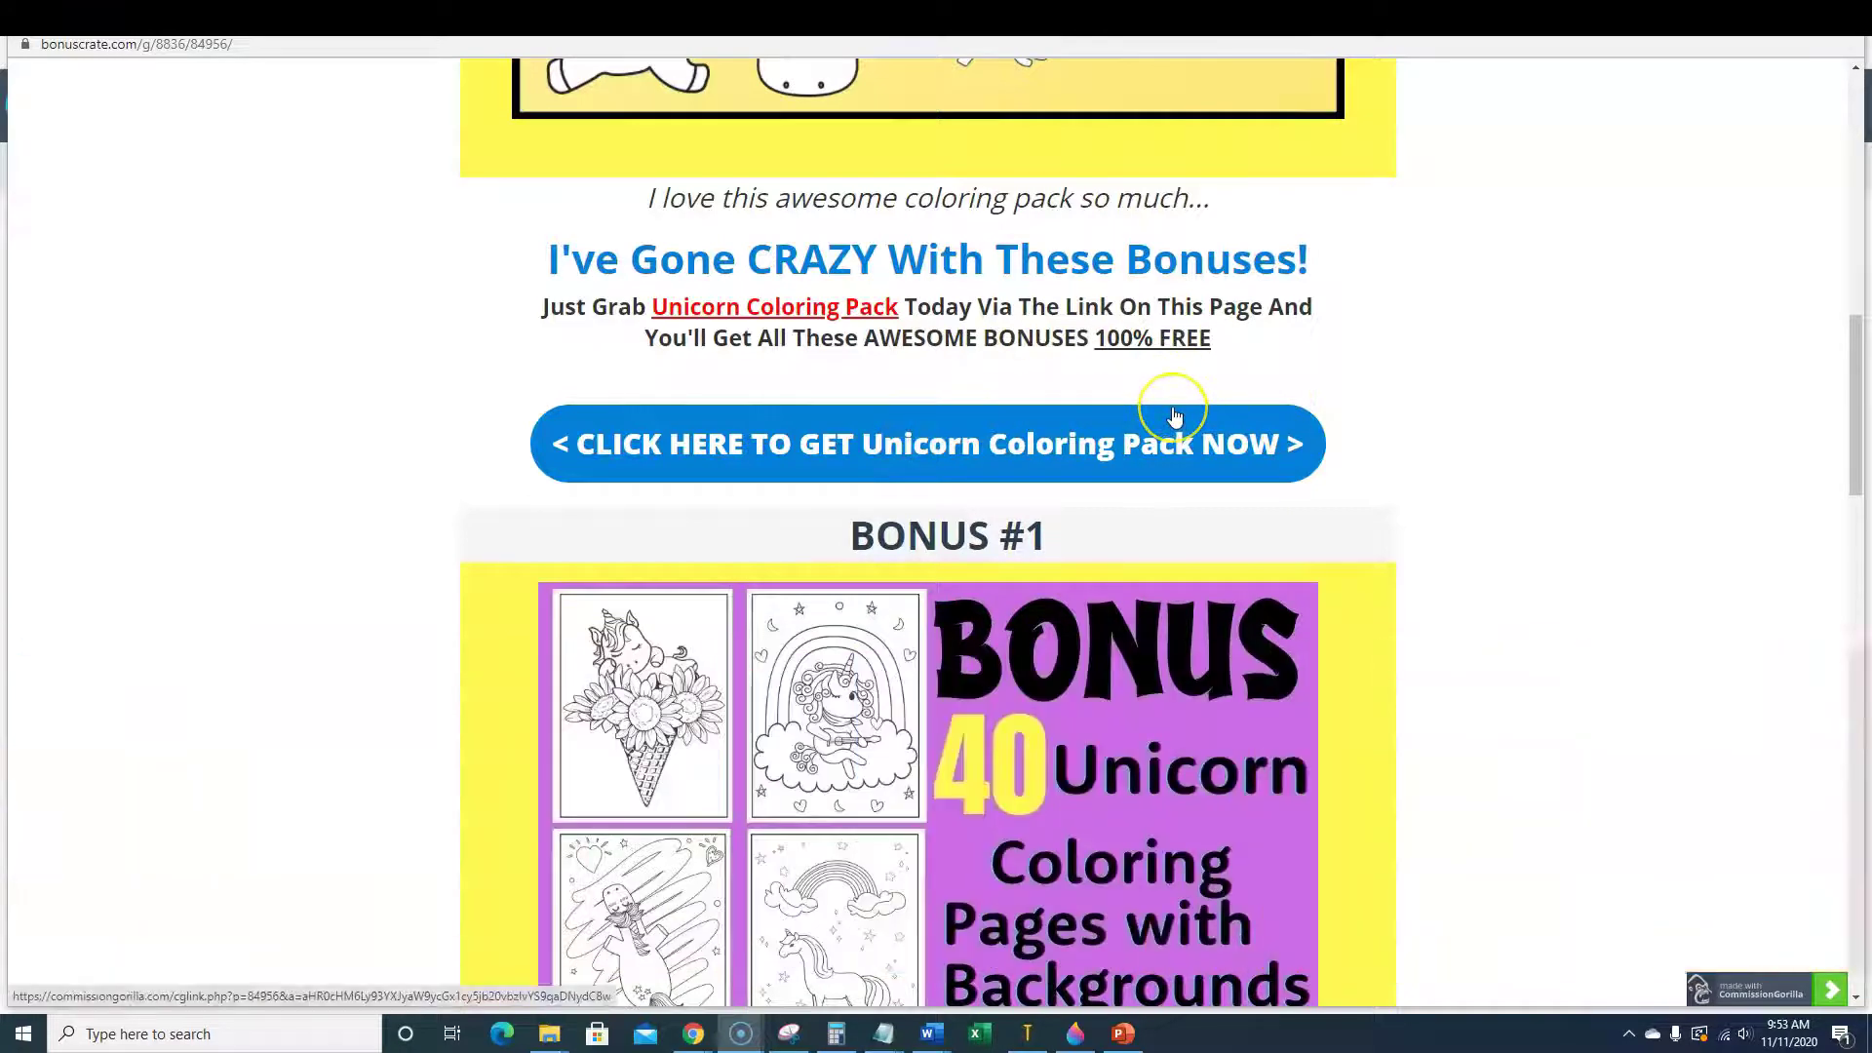
pyautogui.scroll(-2, 1174, 409)
pyautogui.scroll(1, 1335, 412)
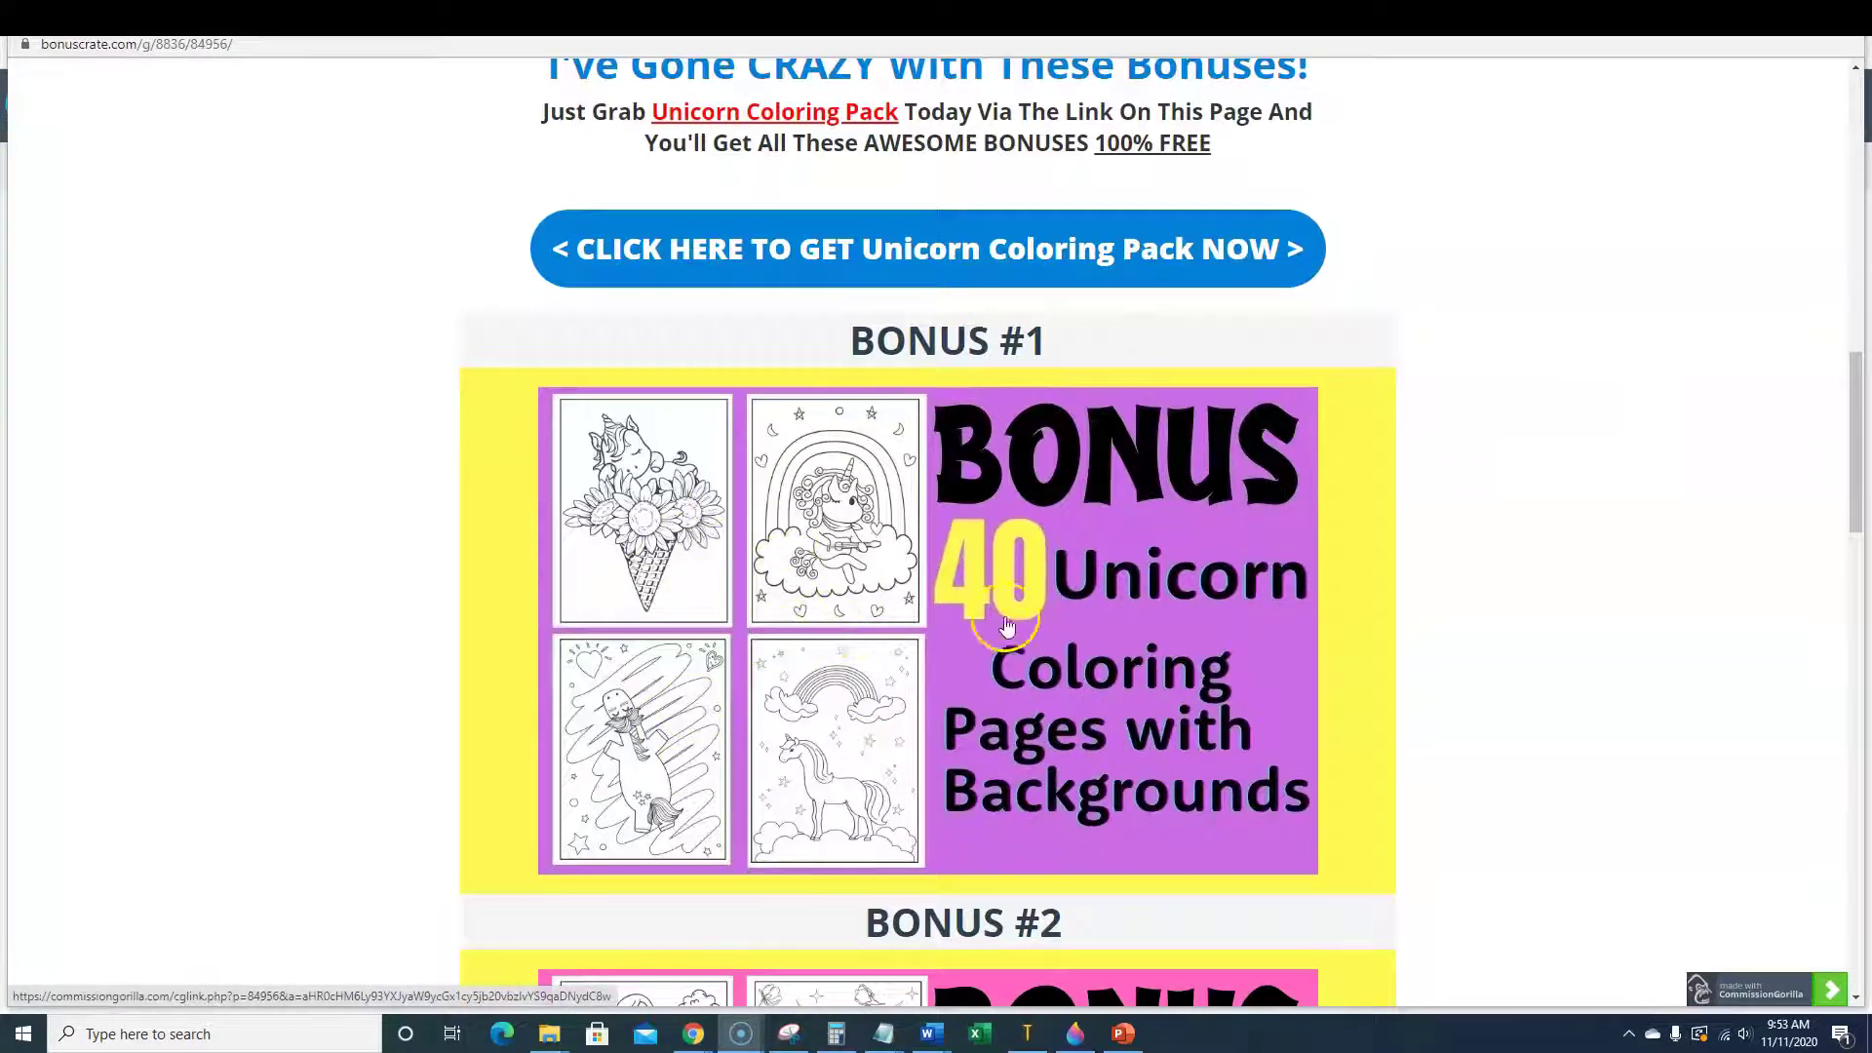
pyautogui.scroll(-7, 1072, 604)
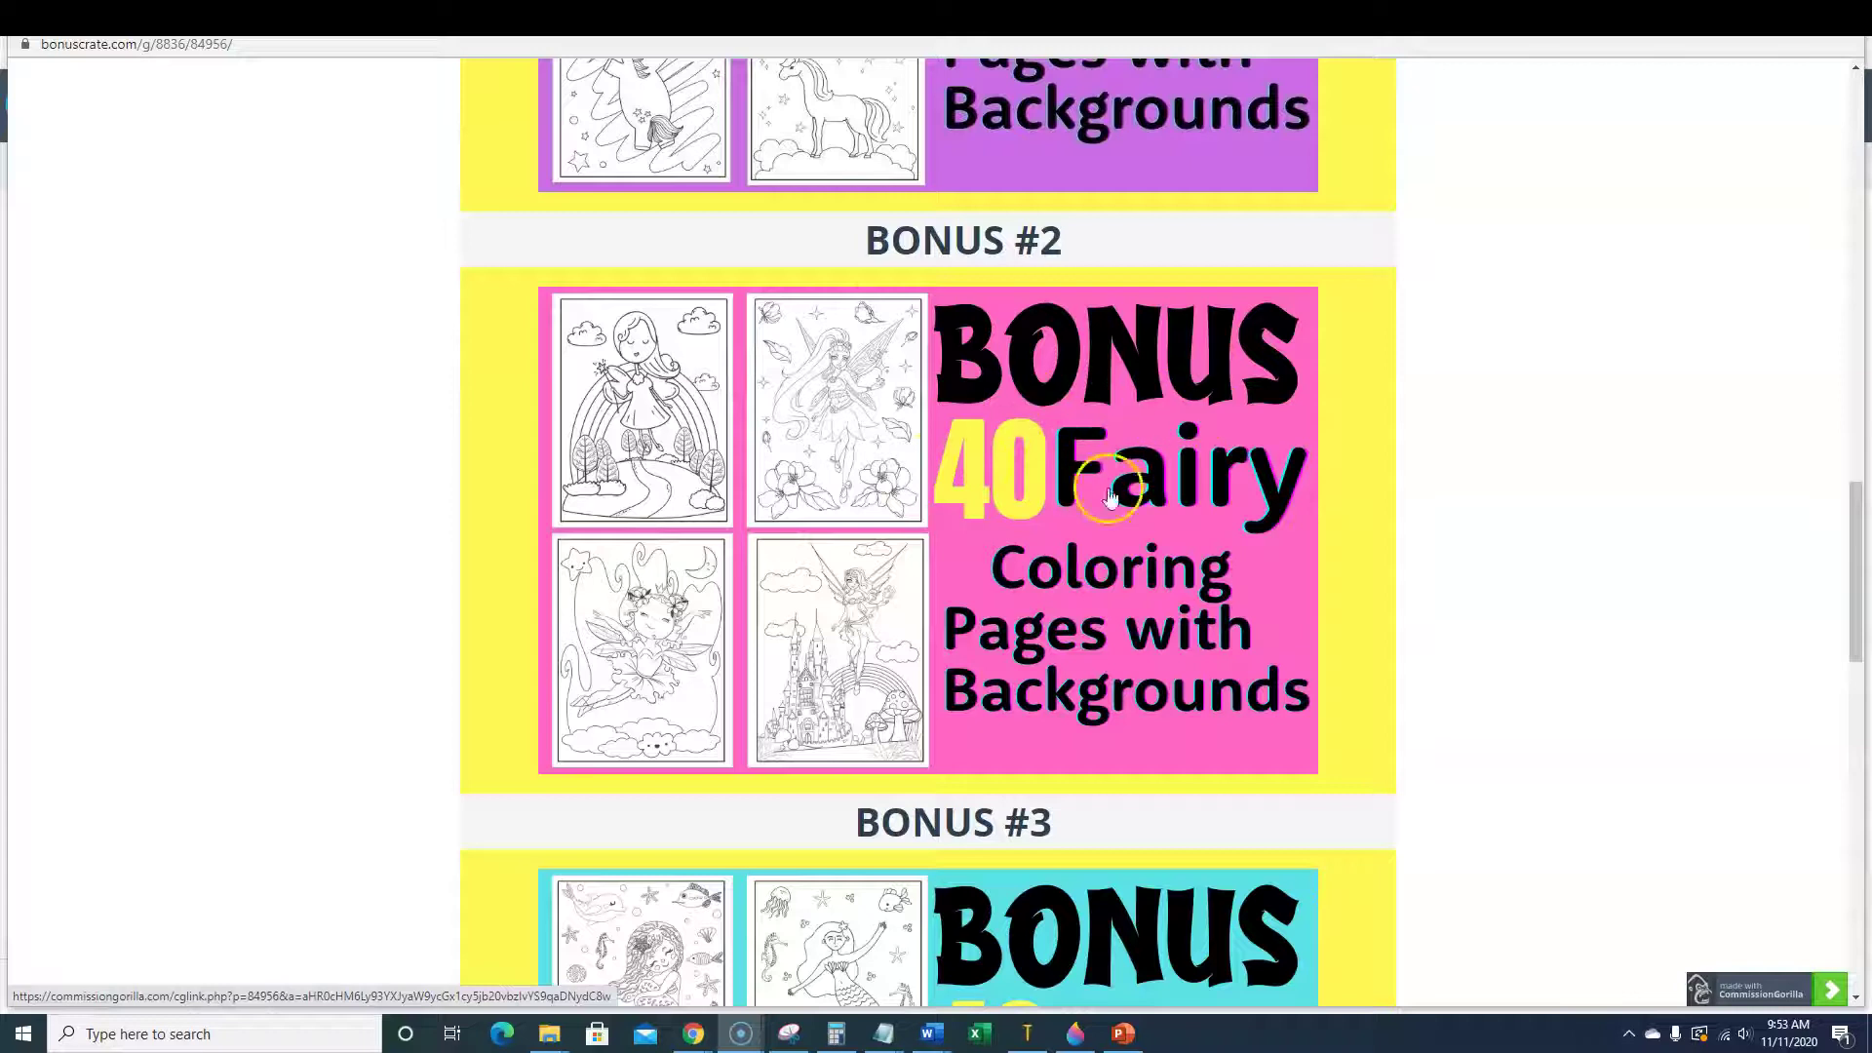
pyautogui.scroll(-5, 1219, 527)
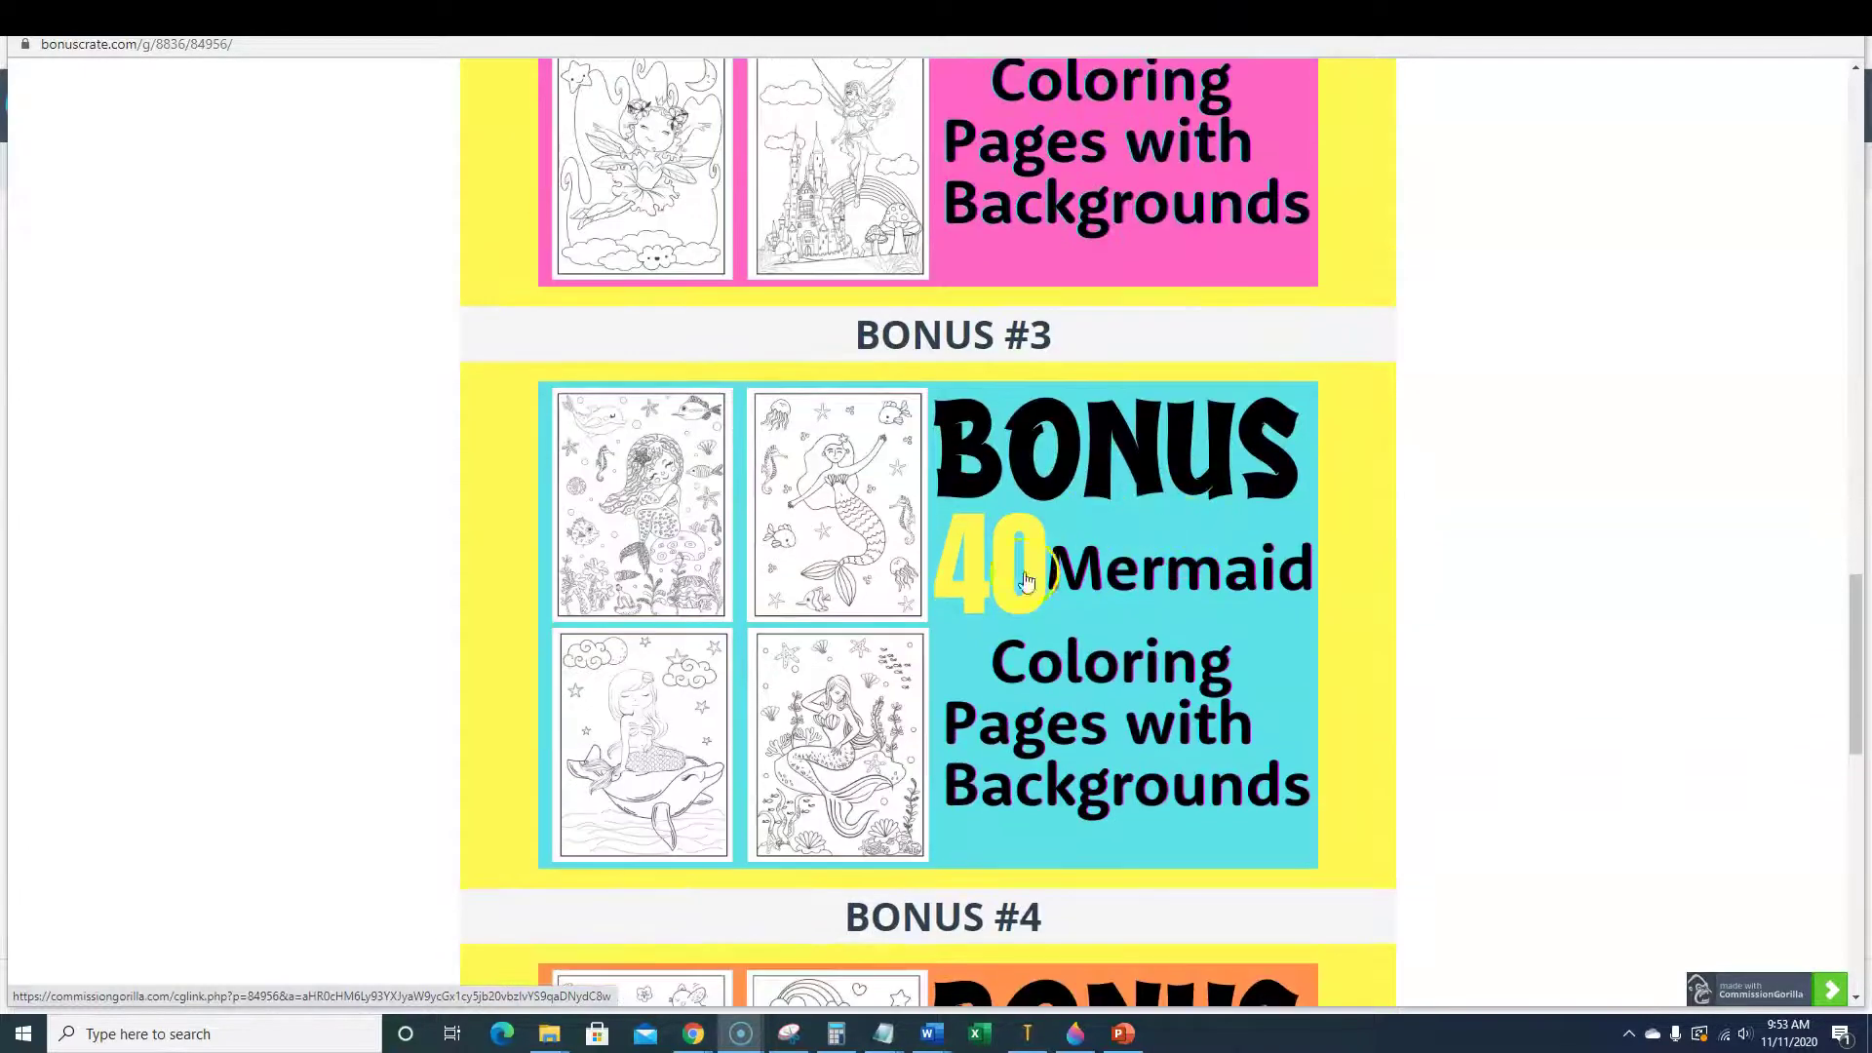
pyautogui.scroll(-5, 982, 641)
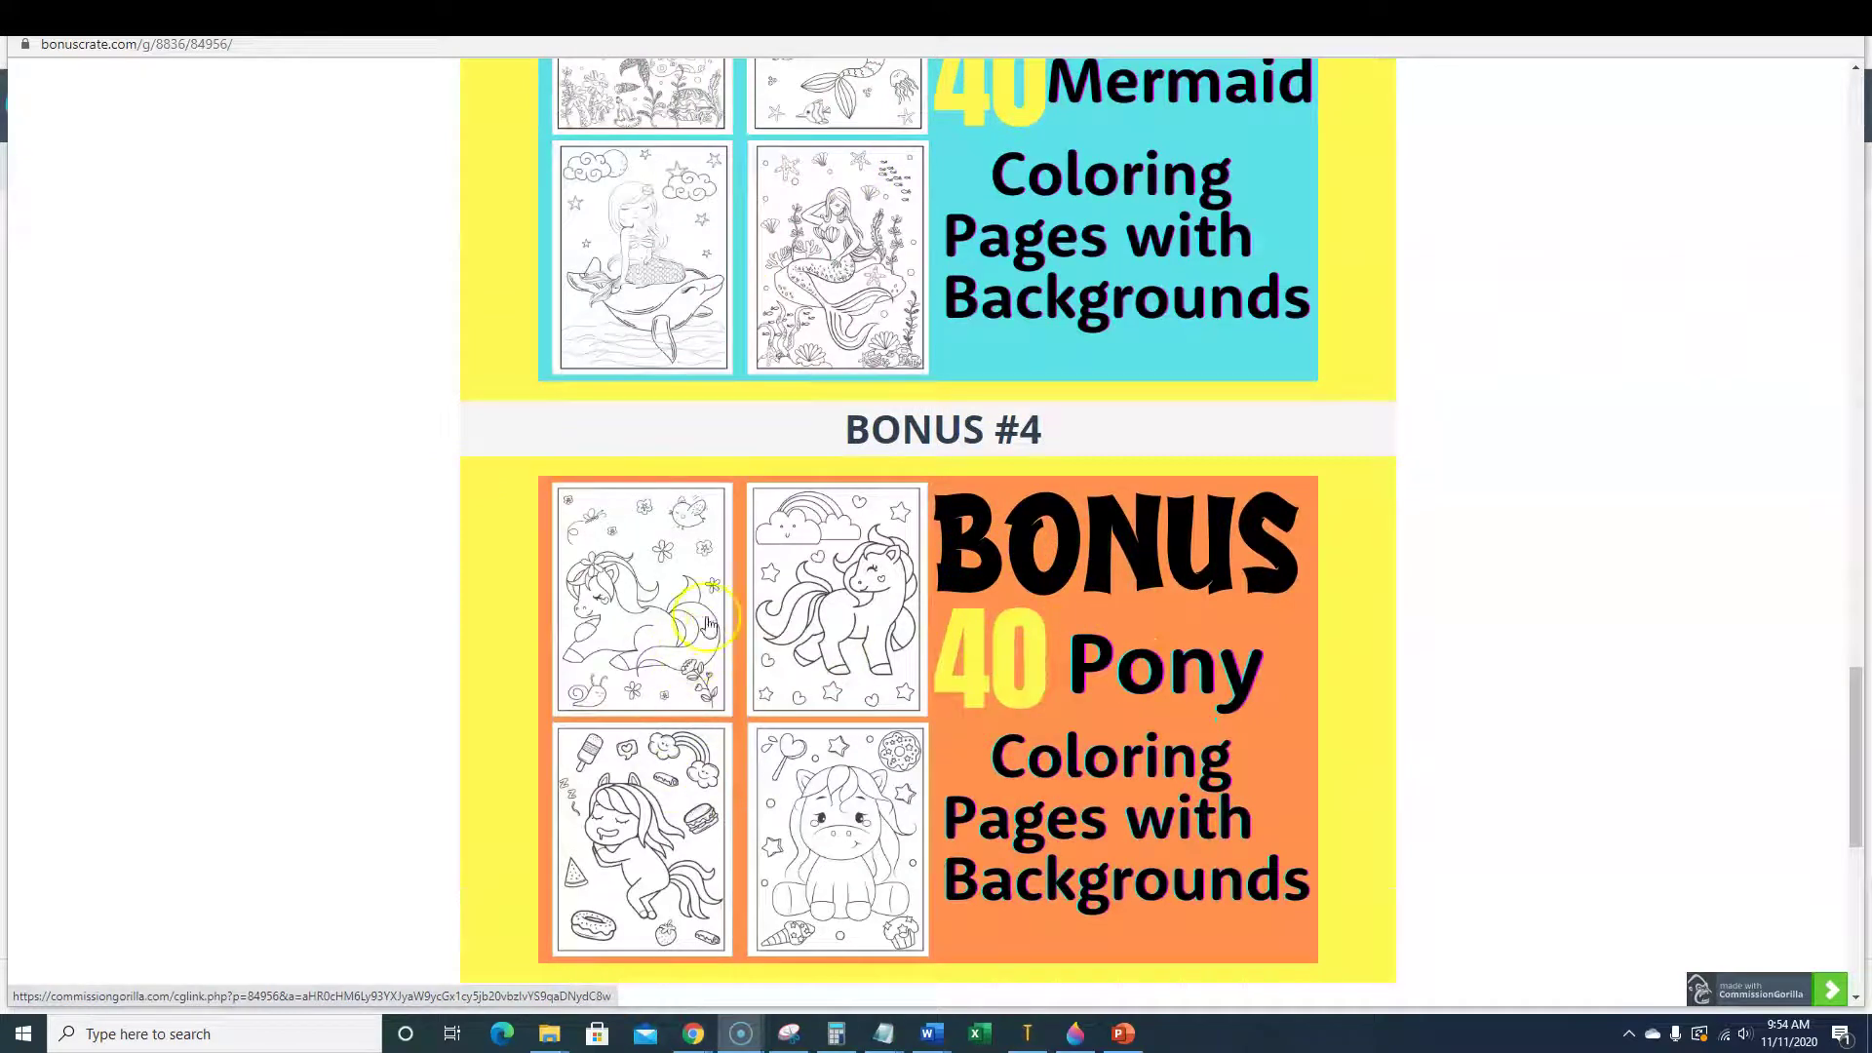
pyautogui.scroll(-4, 1150, 709)
pyautogui.scroll(3, 1150, 709)
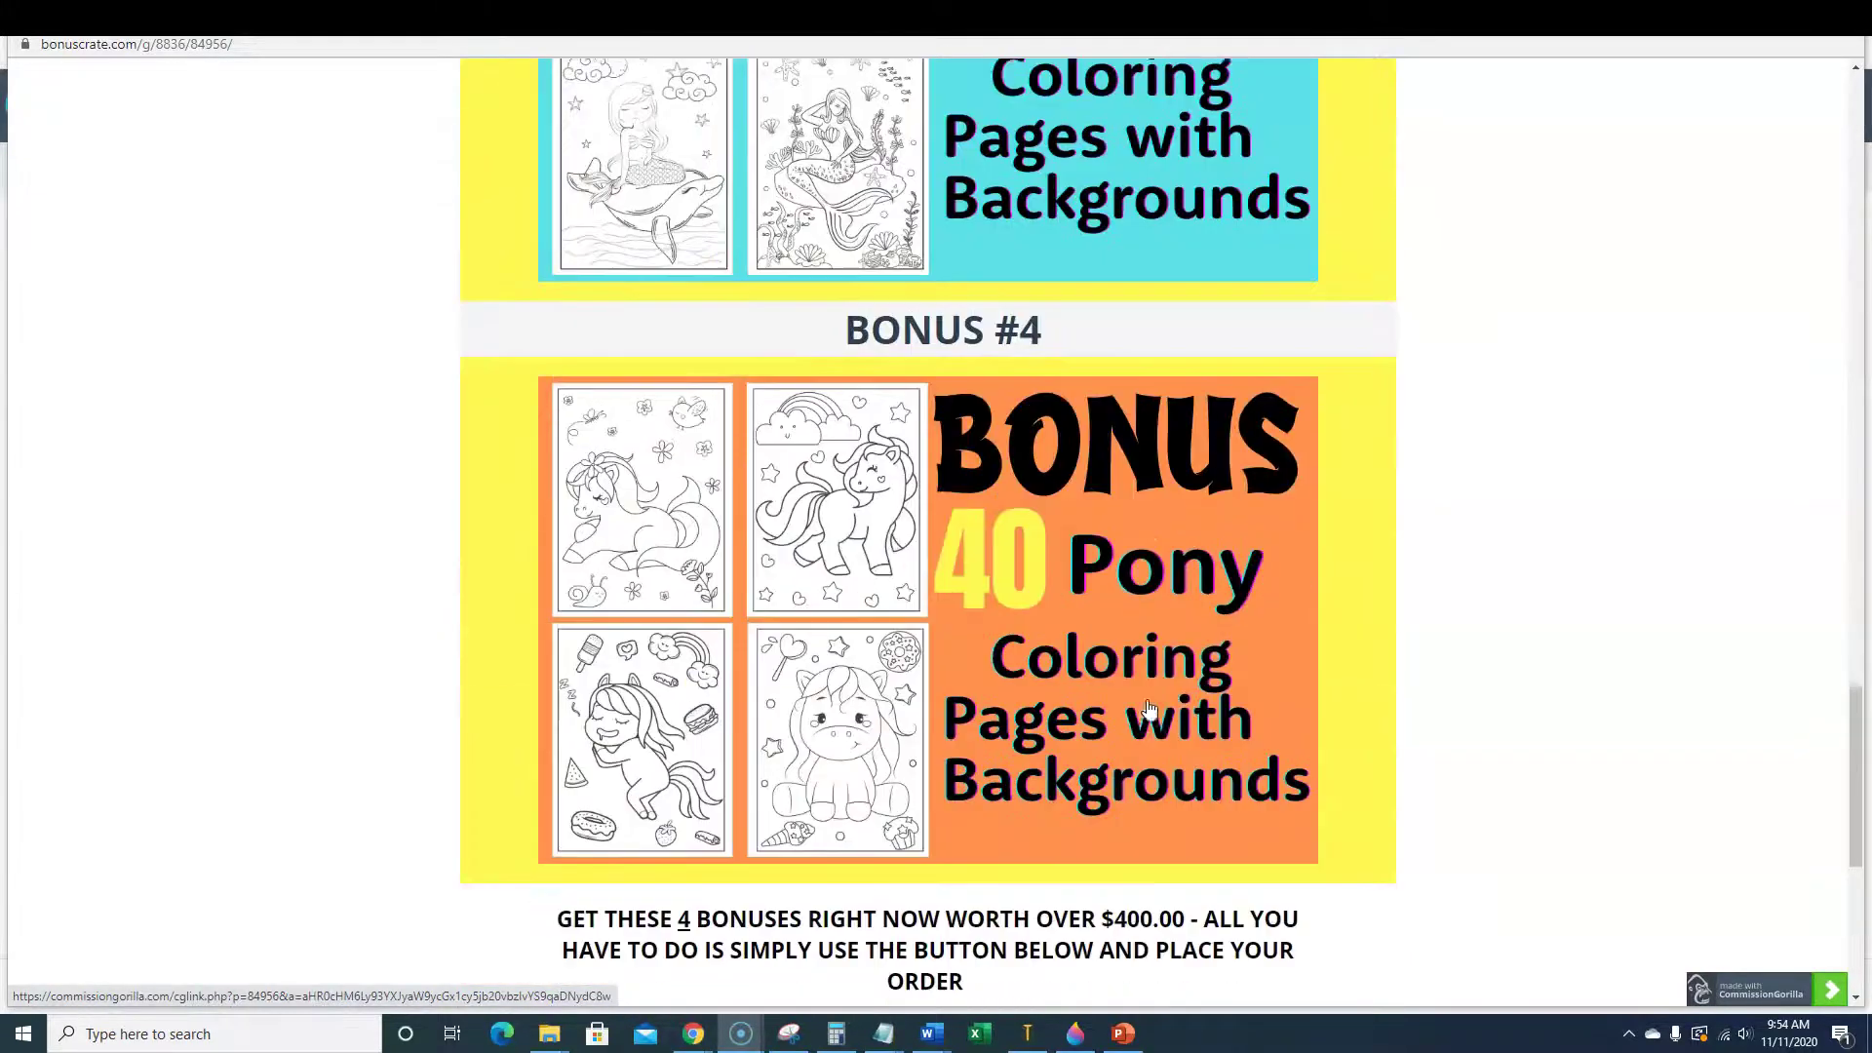
# Go back over the page's countdown and review video, and review the unicorn, fairy, mermaid and pony bonuses again.
pyautogui.scroll(10, 1082, 585)
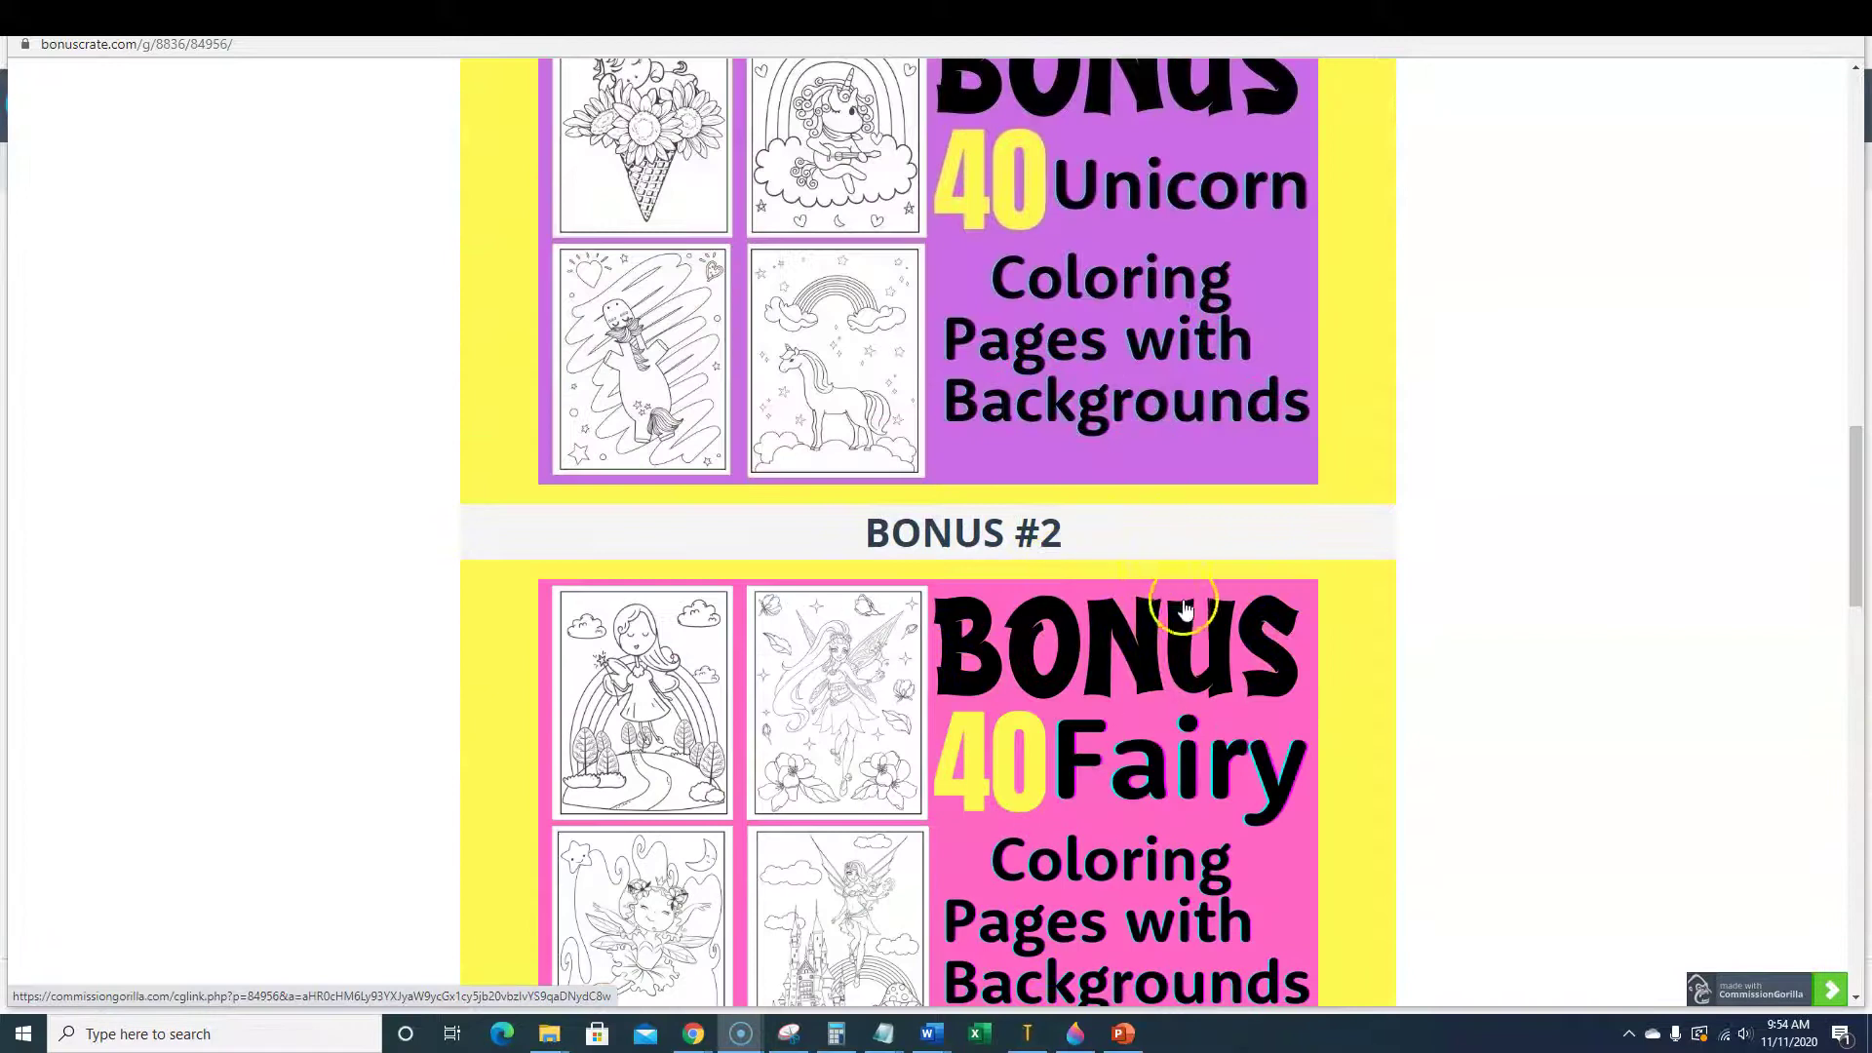
pyautogui.scroll(7, 1184, 609)
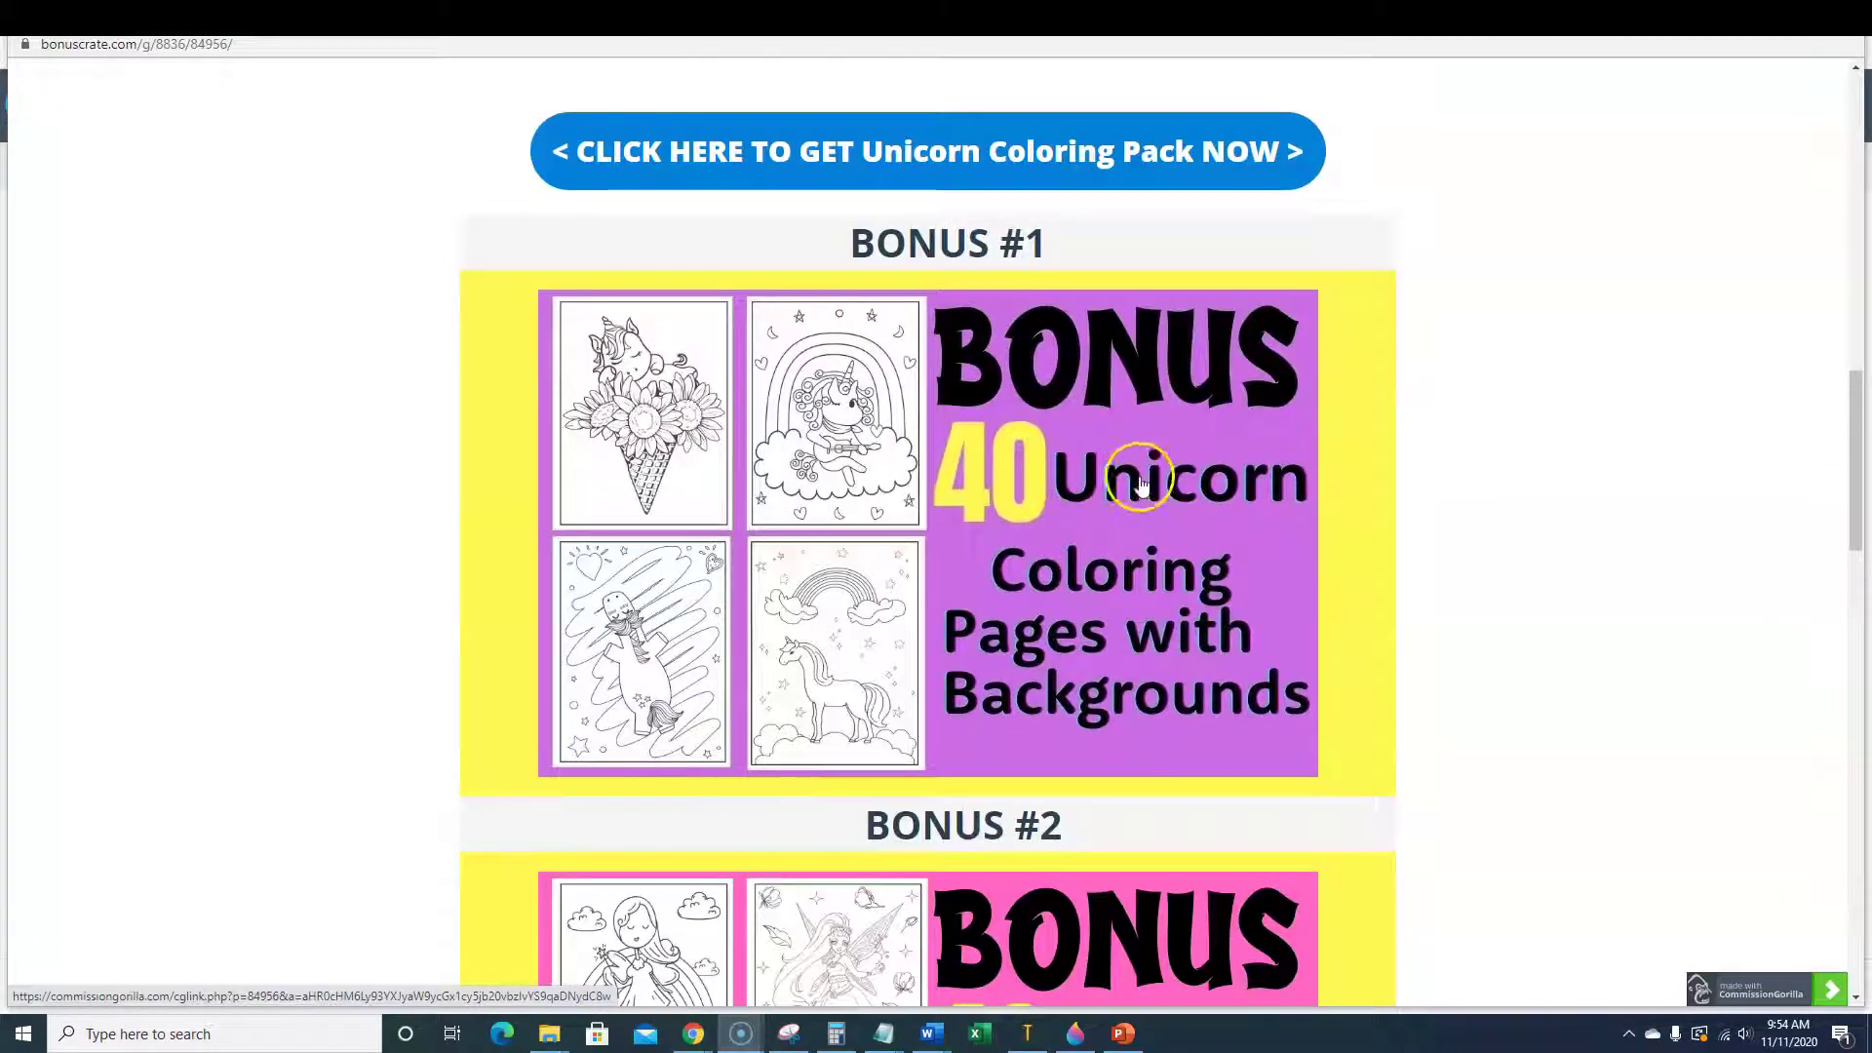
pyautogui.scroll(-3, 1142, 482)
pyautogui.scroll(2, 1161, 541)
pyautogui.scroll(13, 1133, 502)
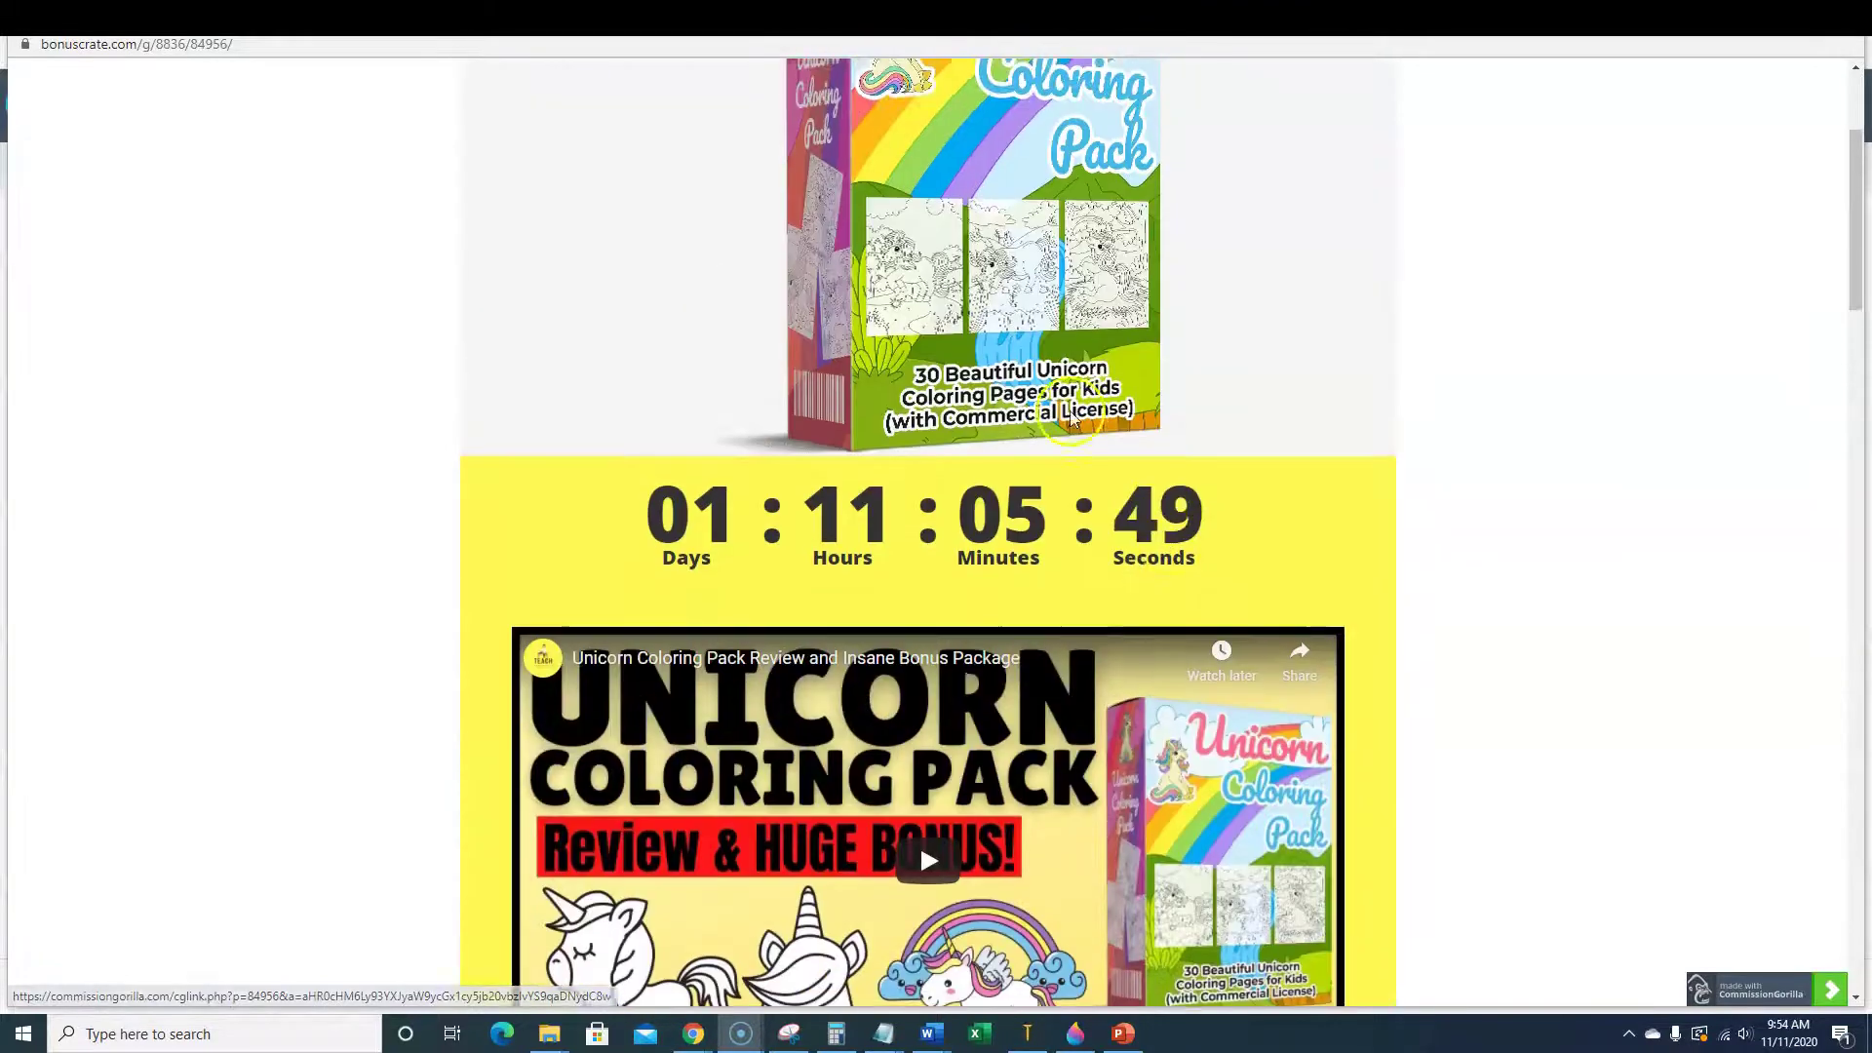
pyautogui.scroll(3, 1136, 497)
pyautogui.scroll(-4, 1155, 478)
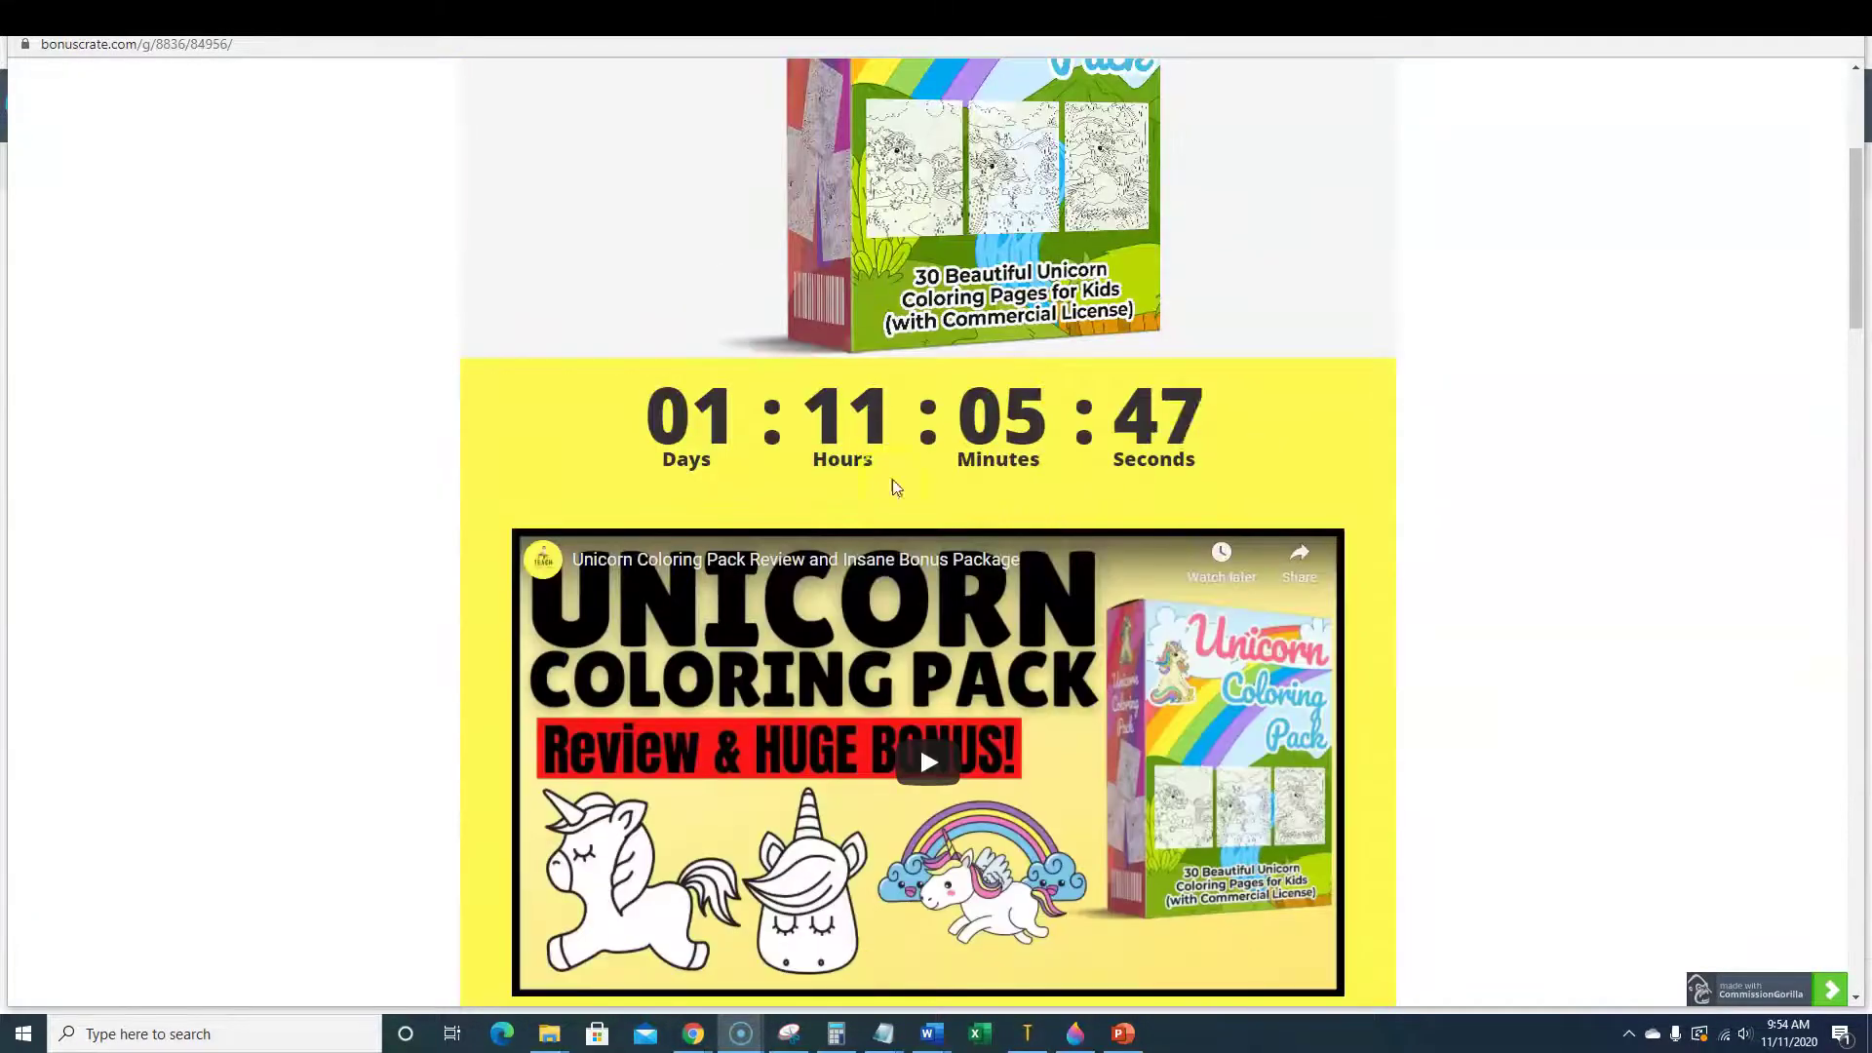
pyautogui.scroll(-5, 894, 484)
pyautogui.click(780, 780)
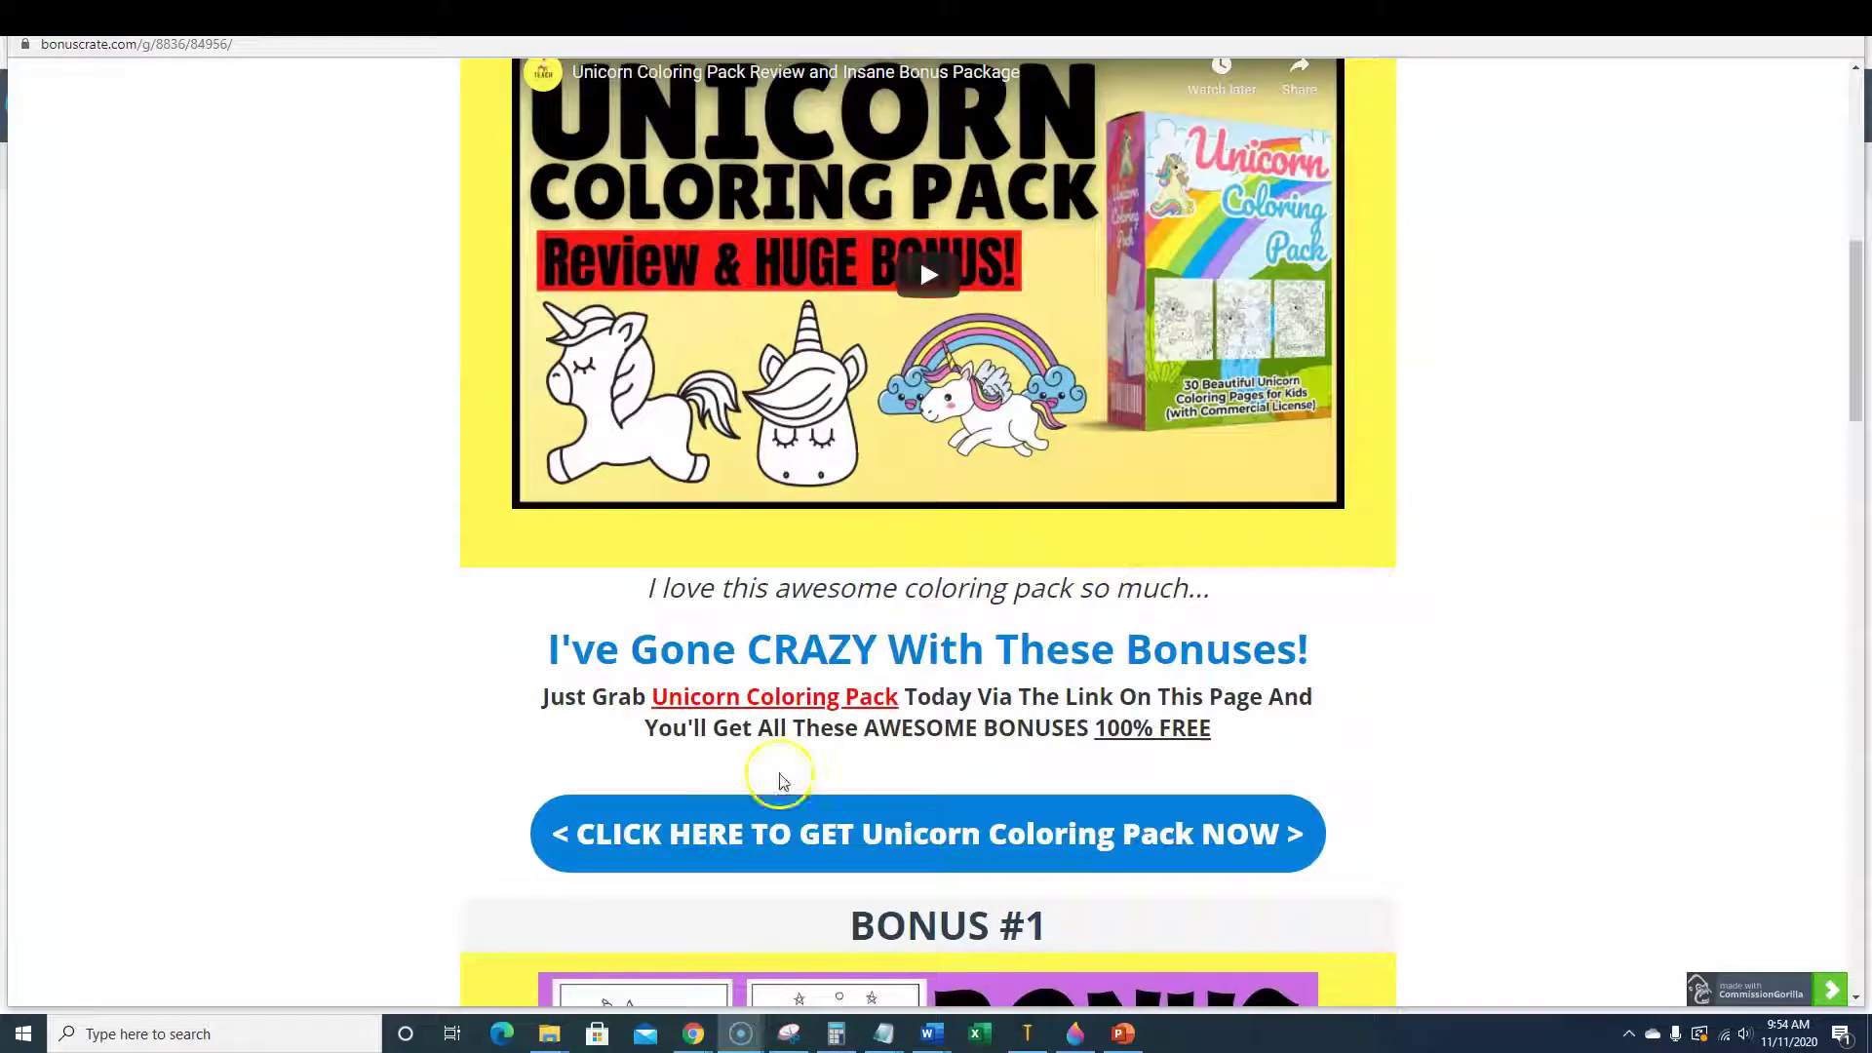
pyautogui.scroll(-6, 1297, 760)
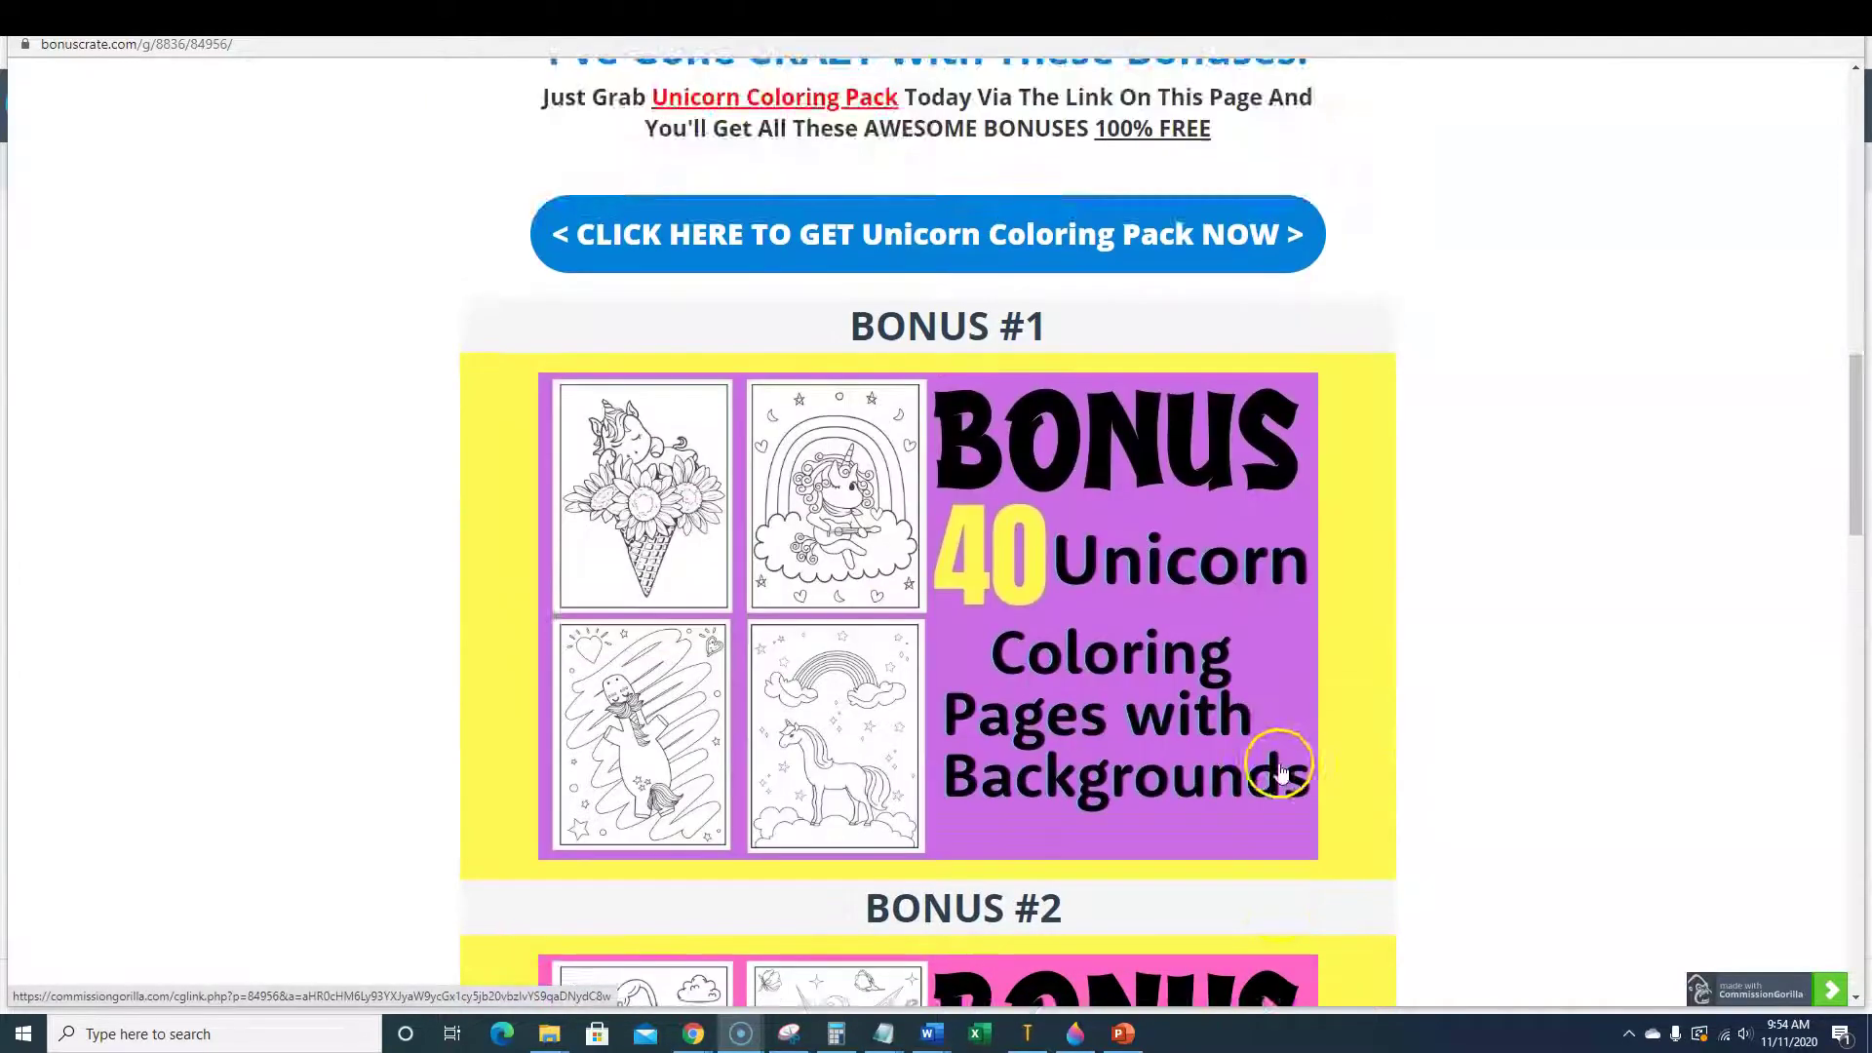
pyautogui.scroll(-3, 1278, 760)
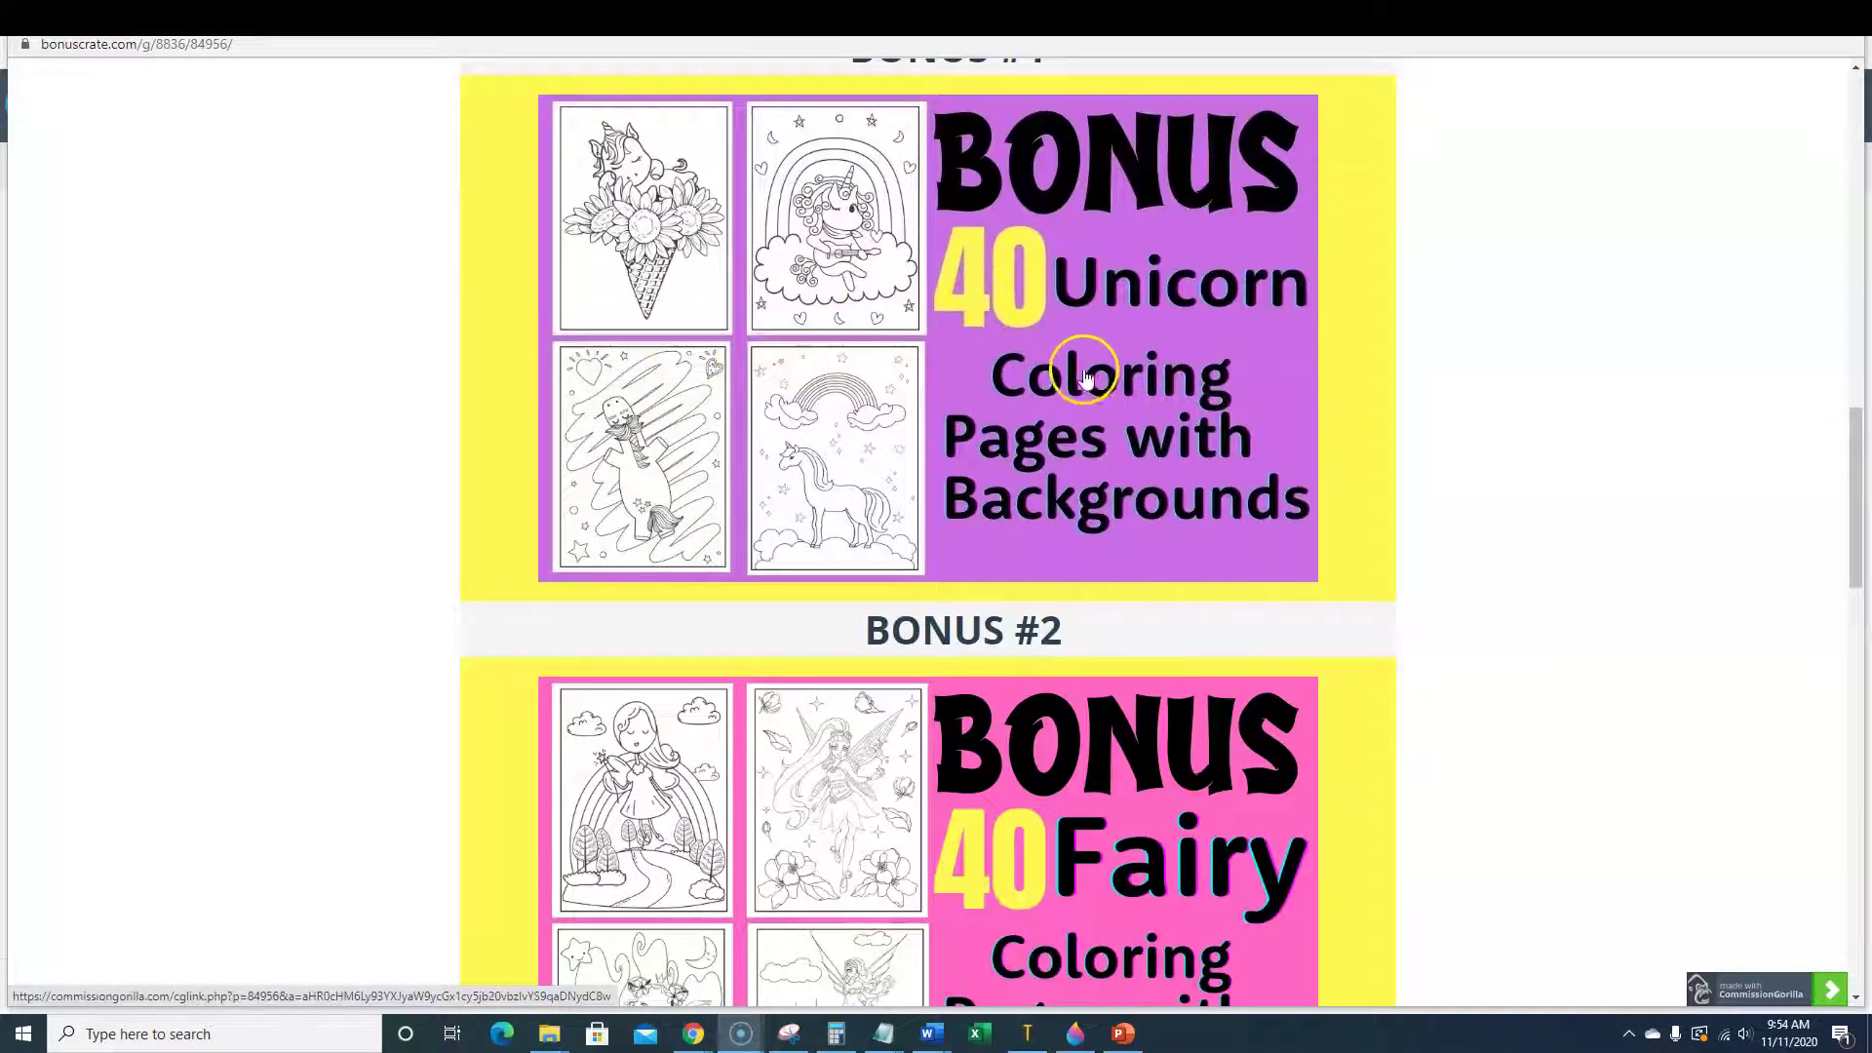
pyautogui.scroll(-10, 1085, 378)
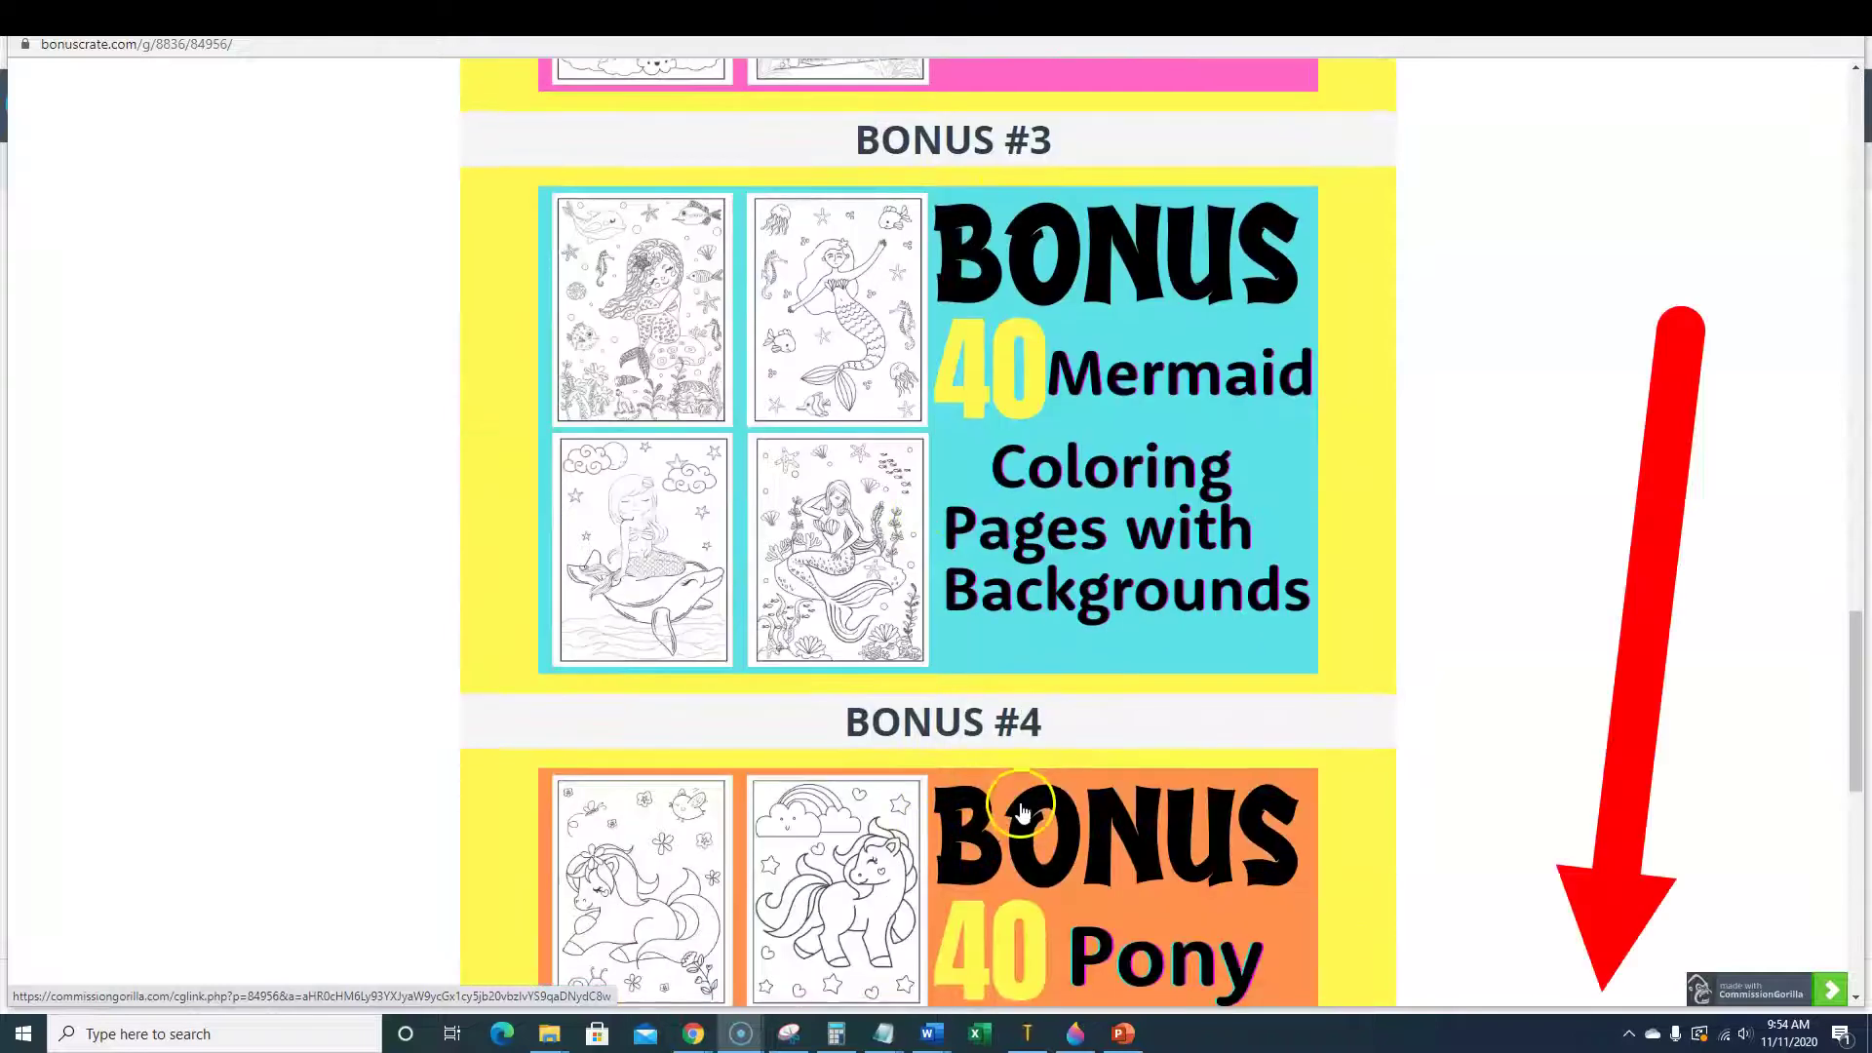
pyautogui.scroll(-3, 1021, 810)
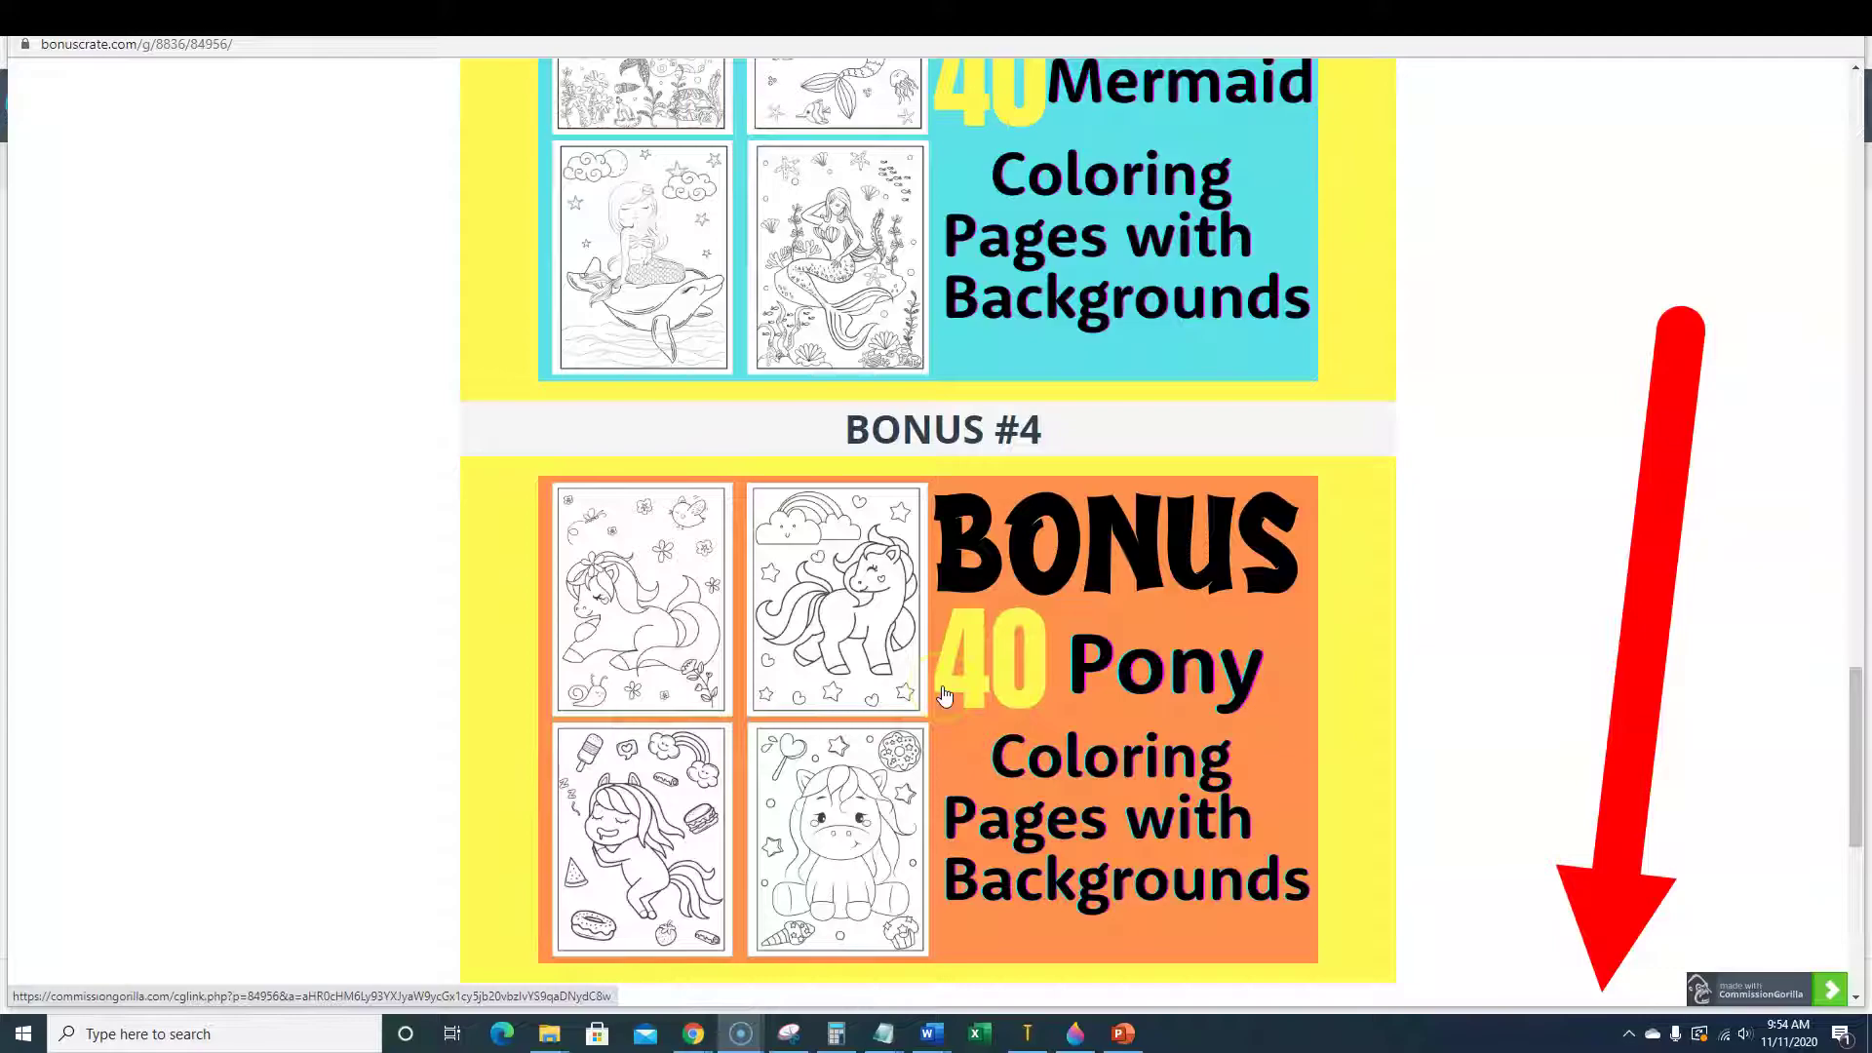
pyautogui.scroll(14, 944, 694)
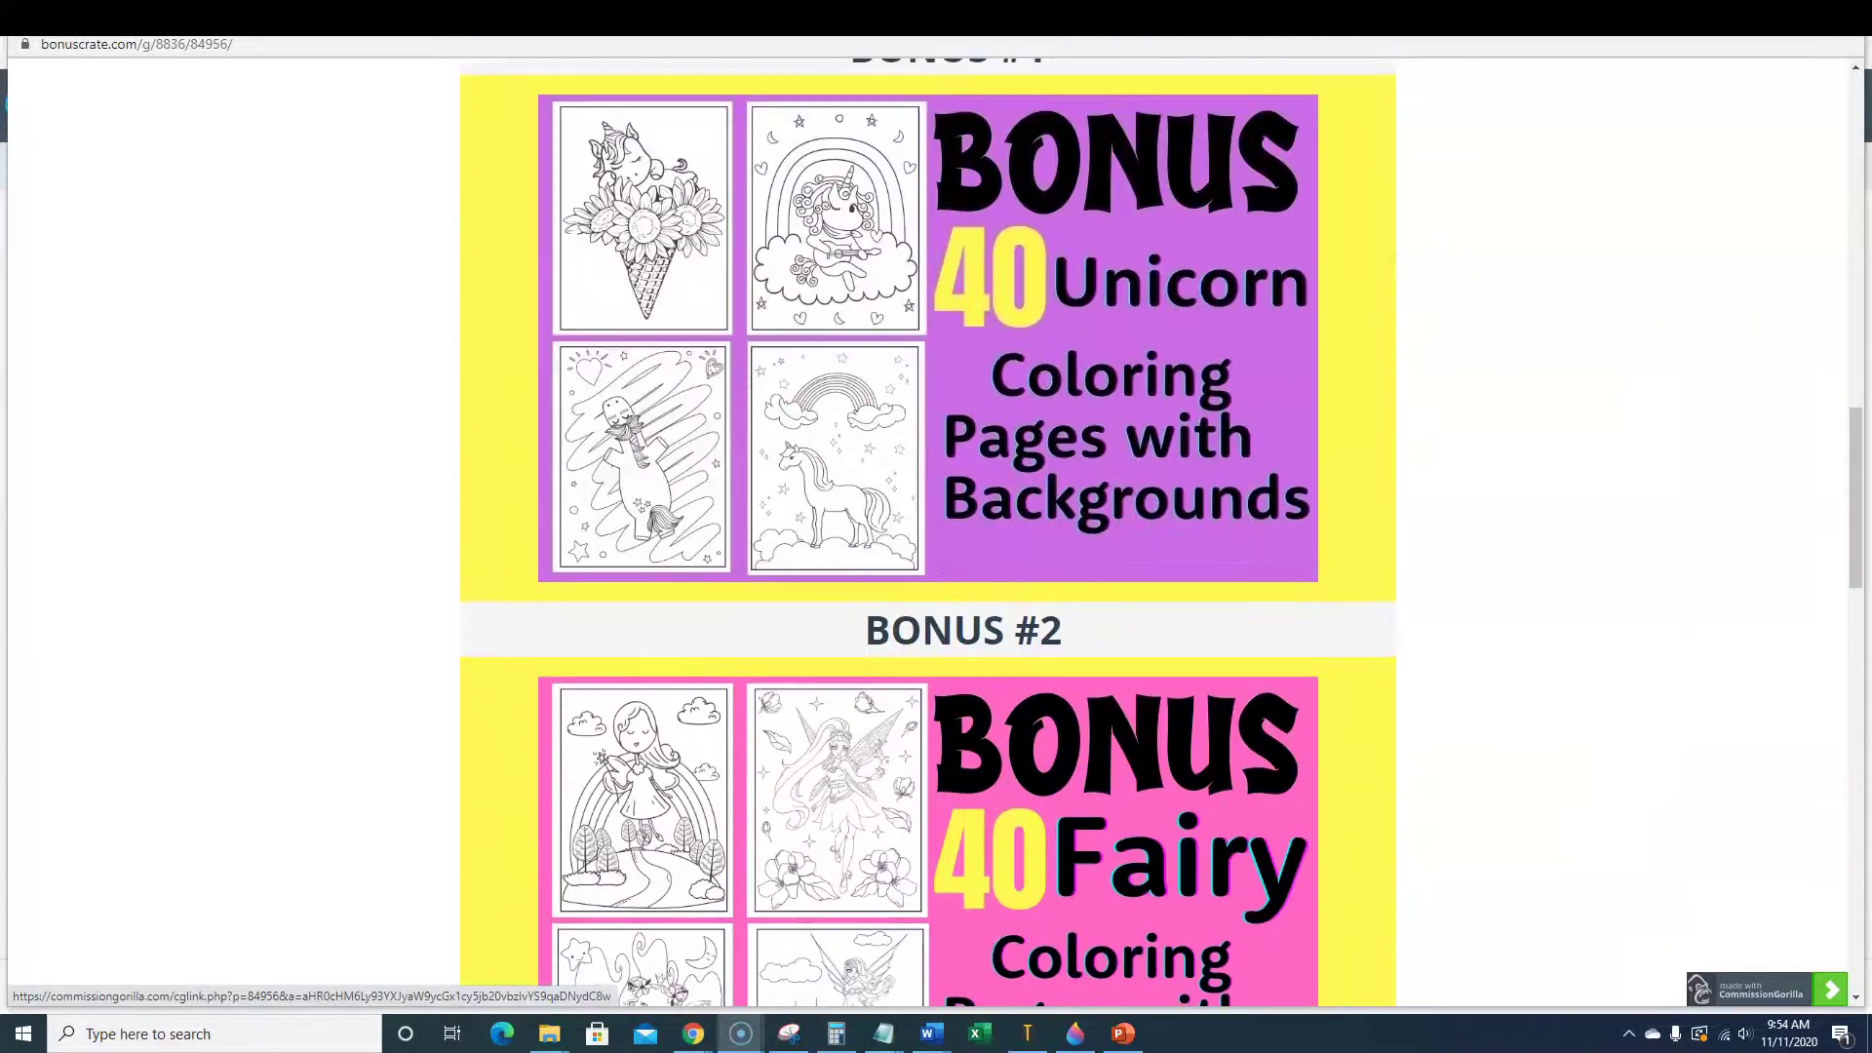
# Switch to the PowerPoint presentation and select the fairy image with the patterned background on slide 2.
pyautogui.click(1755, 24)
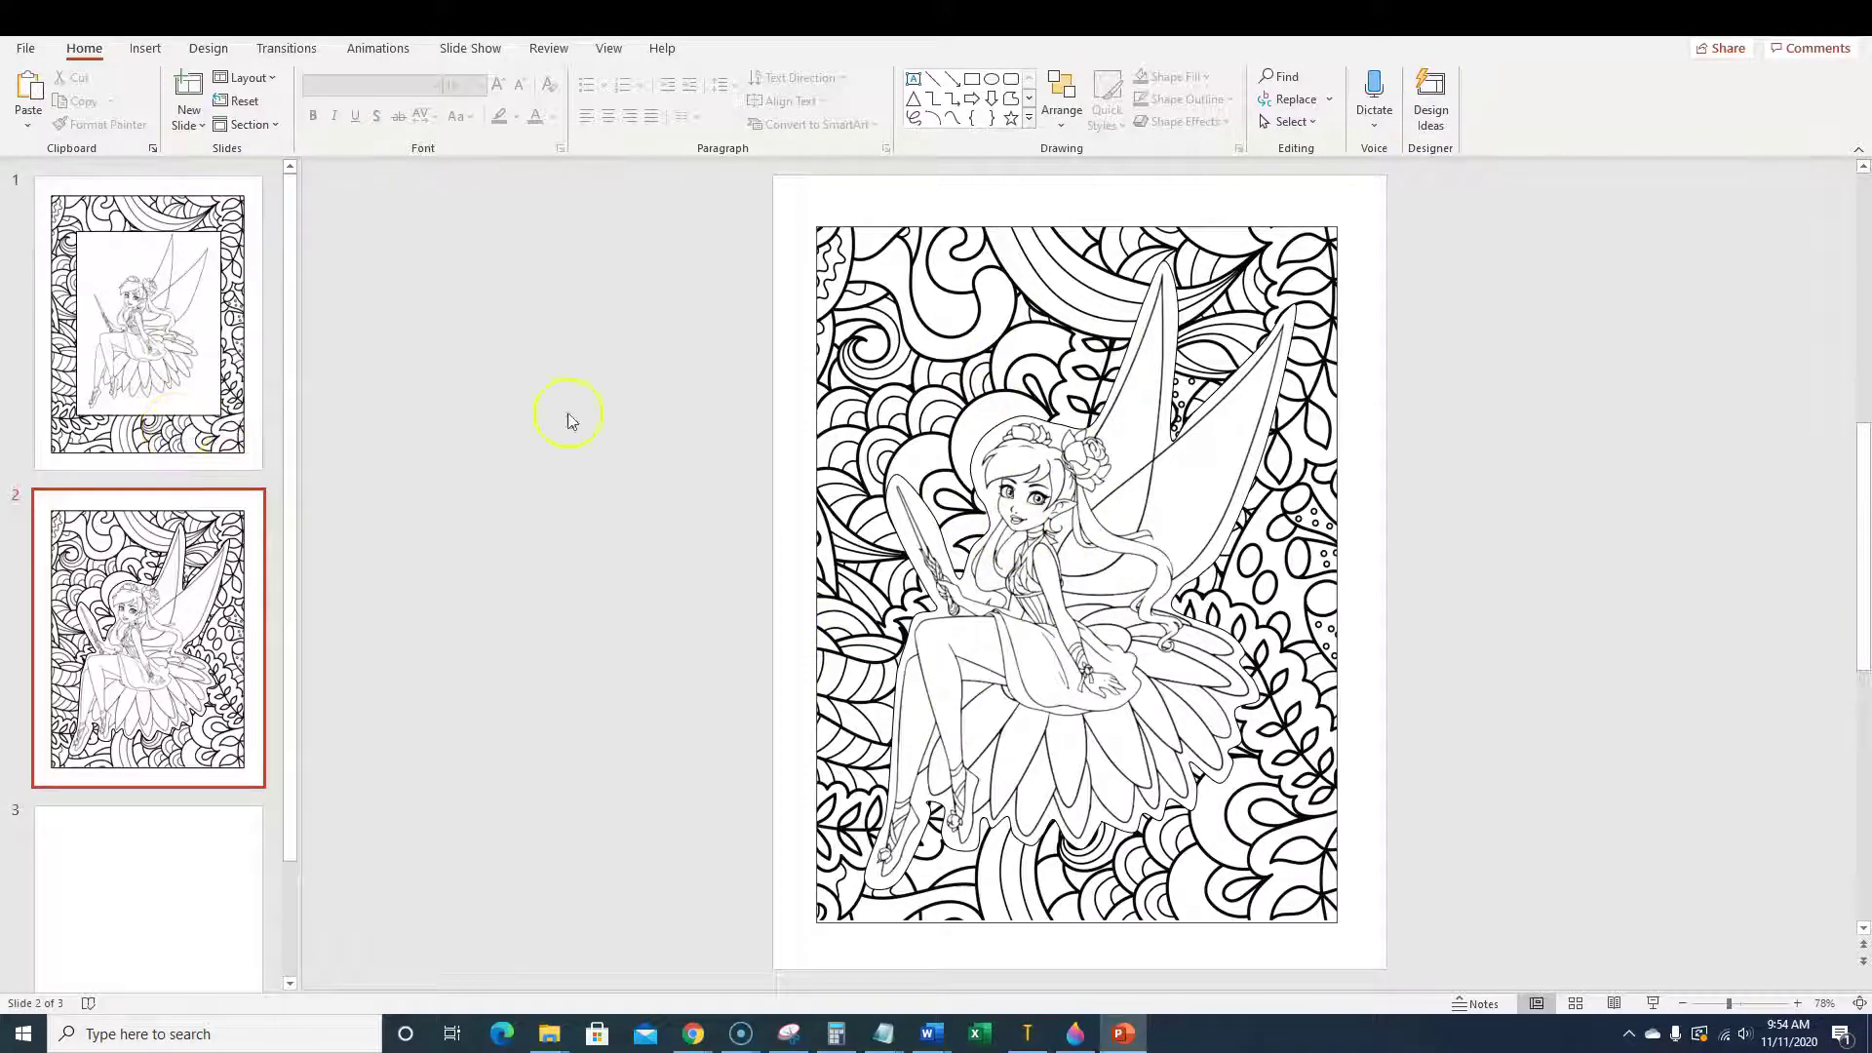
pyautogui.click(915, 258)
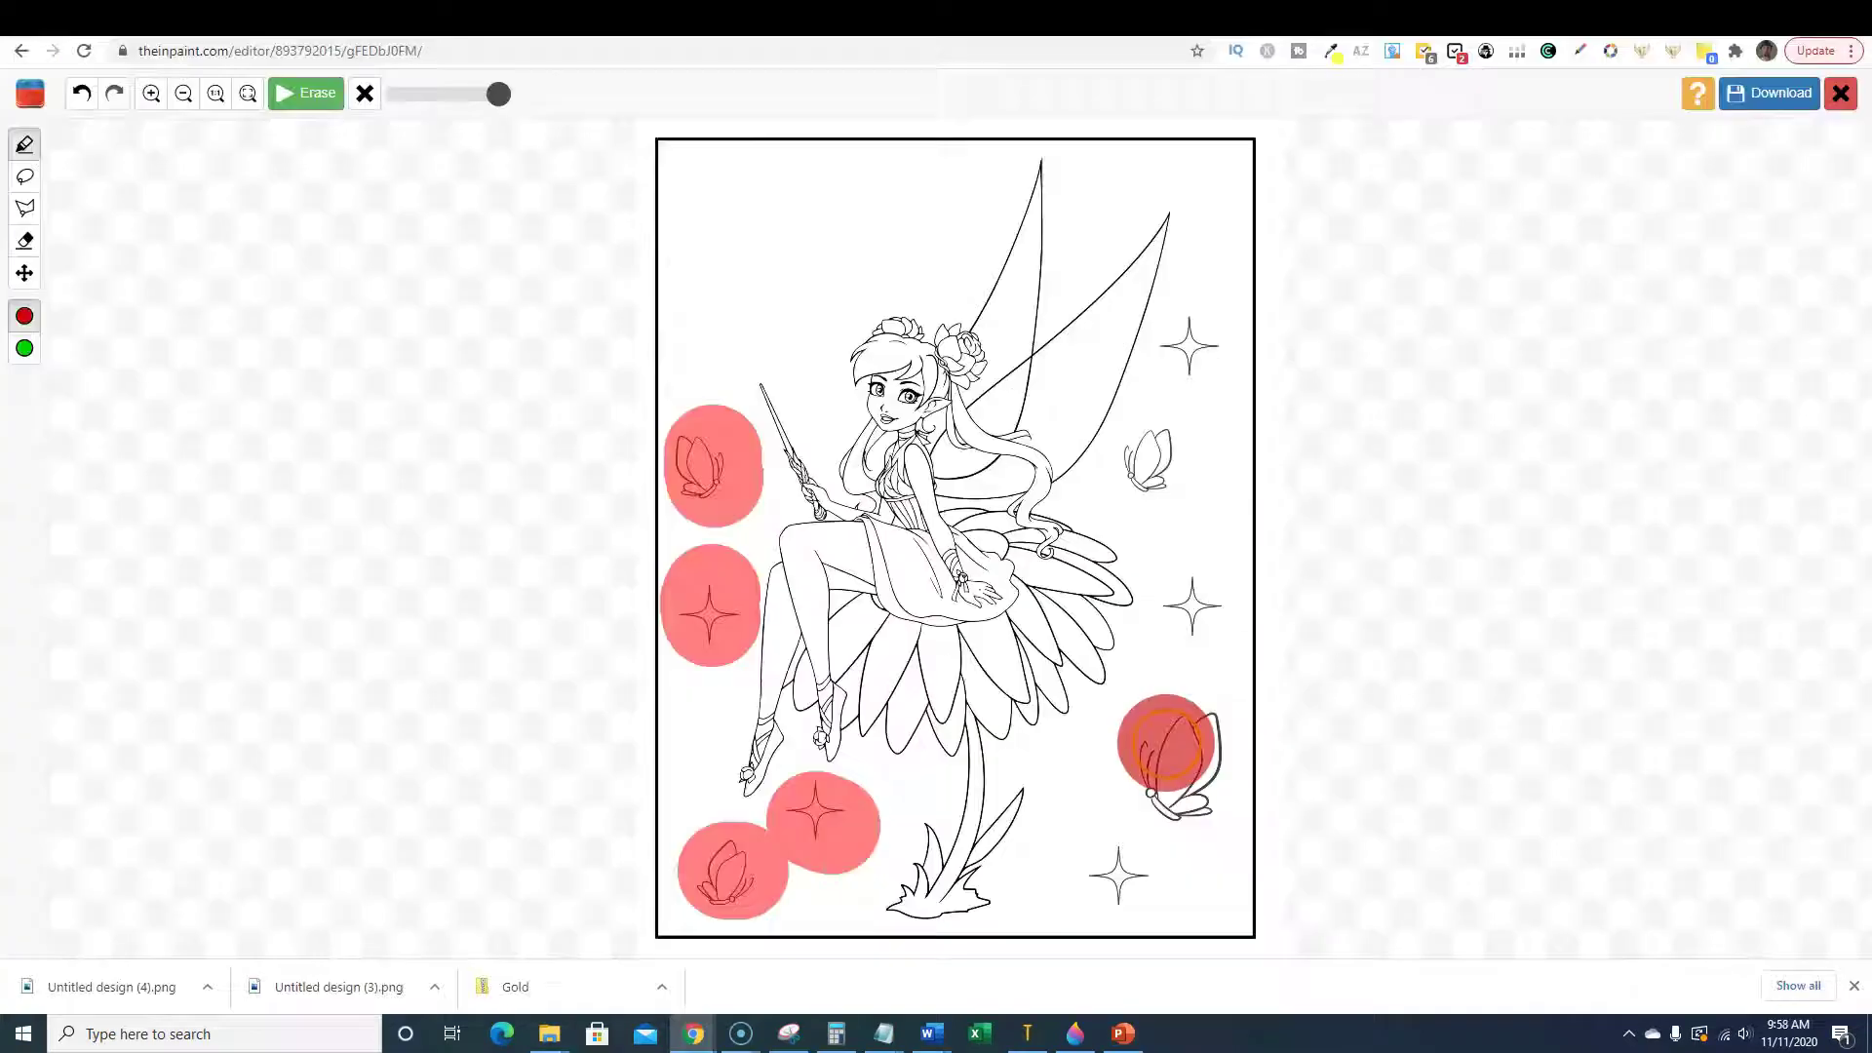
# In the Inpaint editor, mask the decorations beside the fairy from the large lower butterfly up to the small upper one.
pyautogui.moveTo(1165, 744)
pyautogui.mouseDown()
pyautogui.moveTo(1187, 740)
pyautogui.moveTo(1183, 765)
pyautogui.moveTo(1116, 868)
pyautogui.moveTo(1190, 613)
pyautogui.moveTo(1179, 489)
pyautogui.moveTo(1153, 468)
pyautogui.moveTo(1170, 430)
pyautogui.mouseUp()
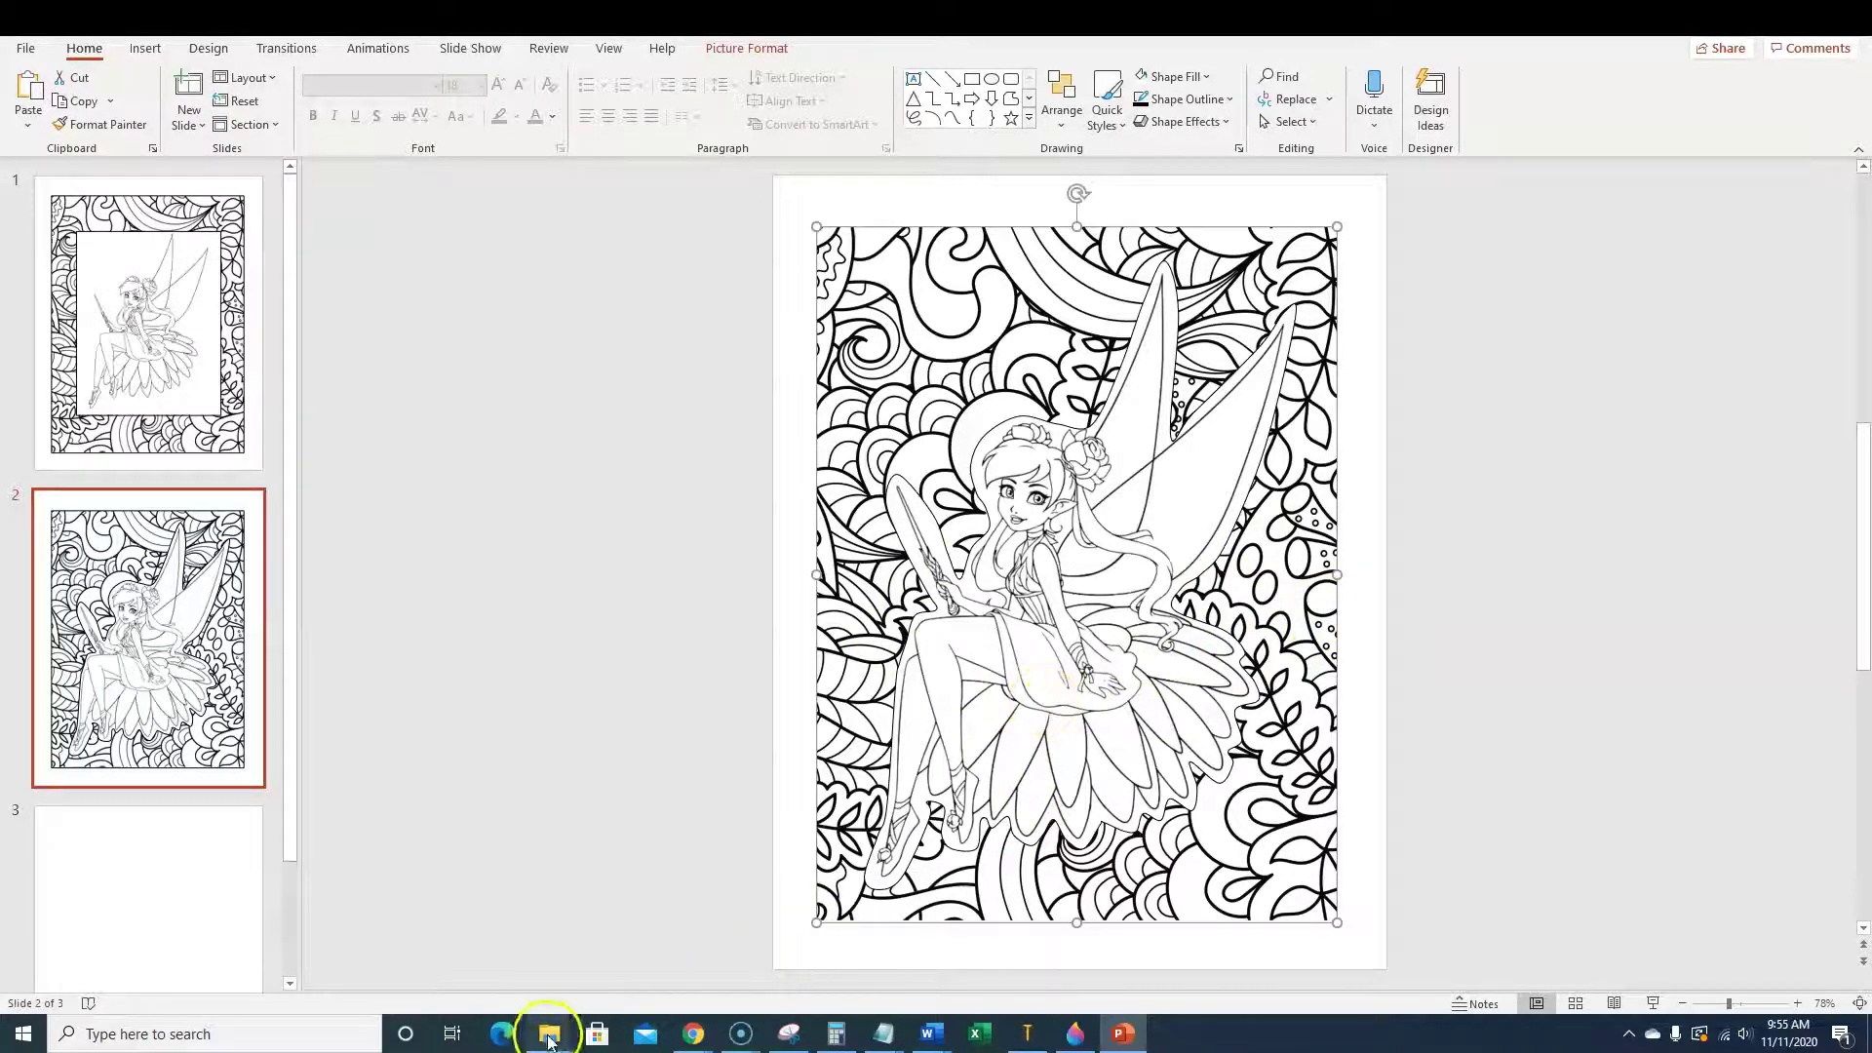
# Bring up the Fairy-Coloring-Pages JPG folder in File Explorer and show its files as extra large icons.
pyautogui.moveTo(548, 1041)
pyautogui.click(484, 959)
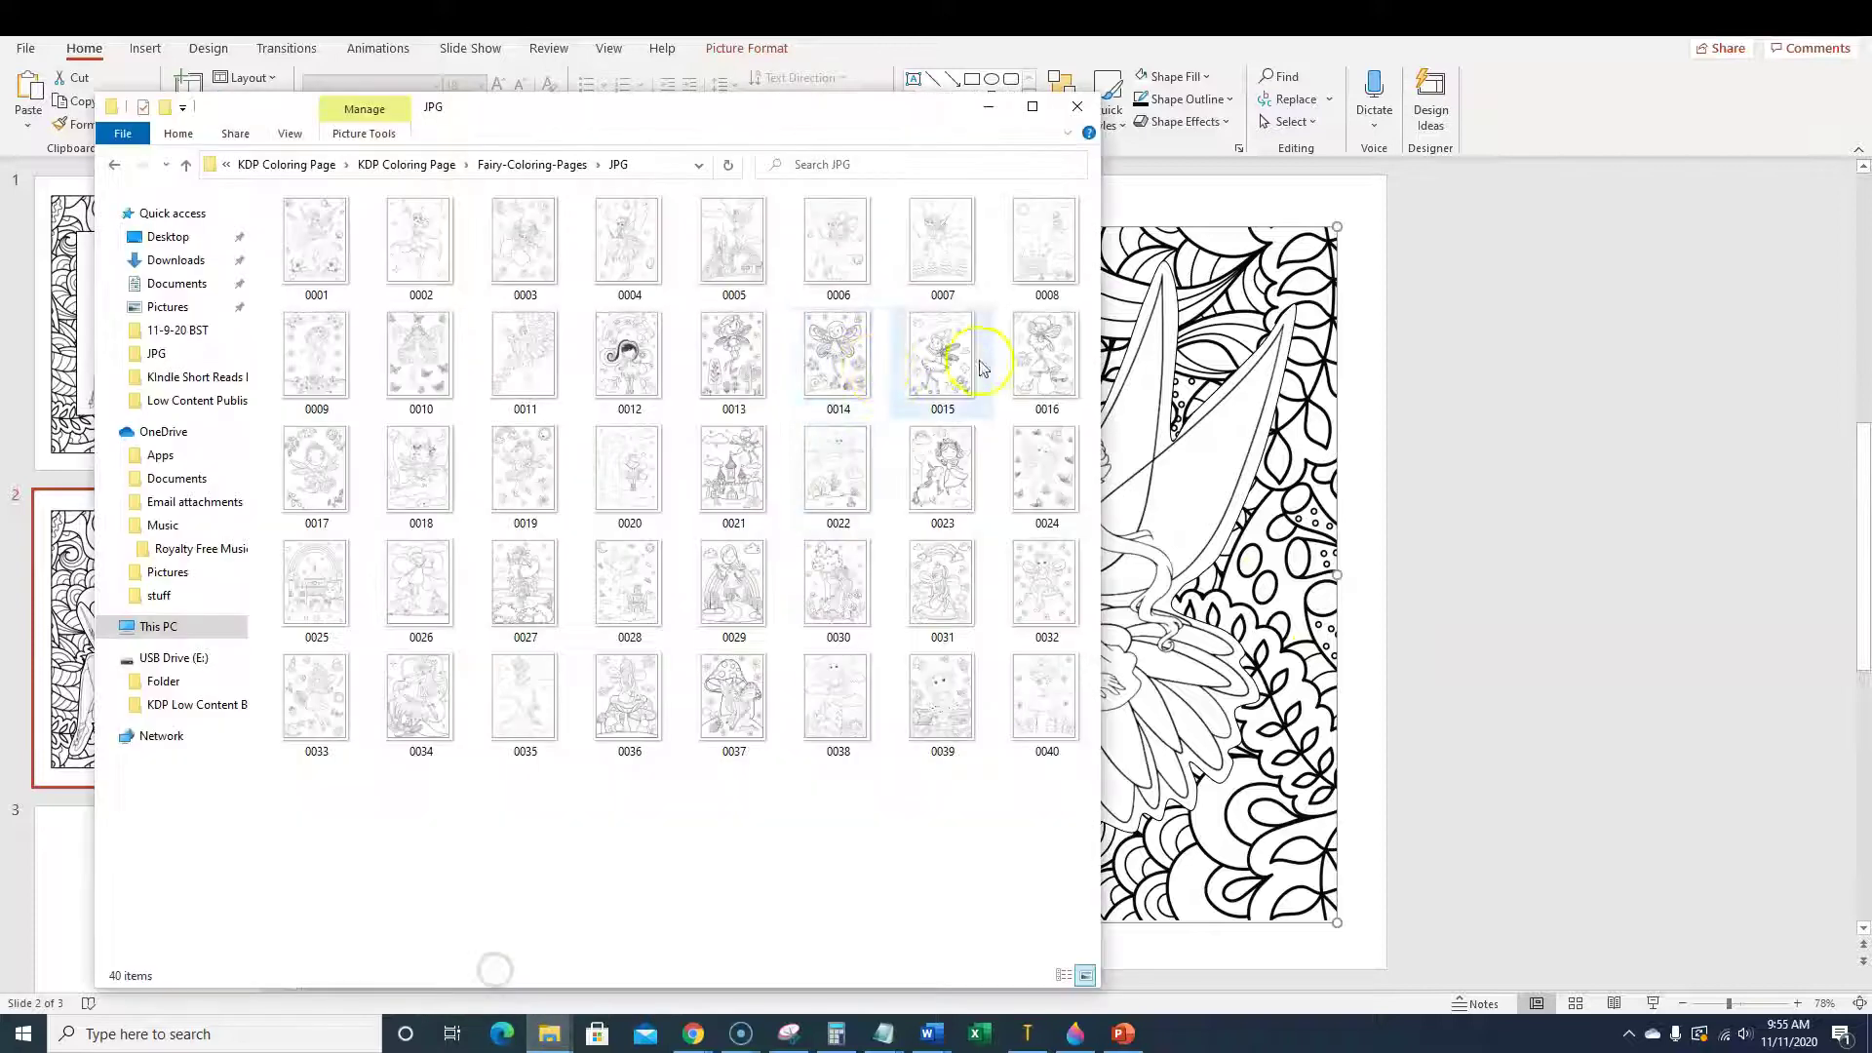
pyautogui.rightClick(606, 835)
pyautogui.moveTo(741, 594)
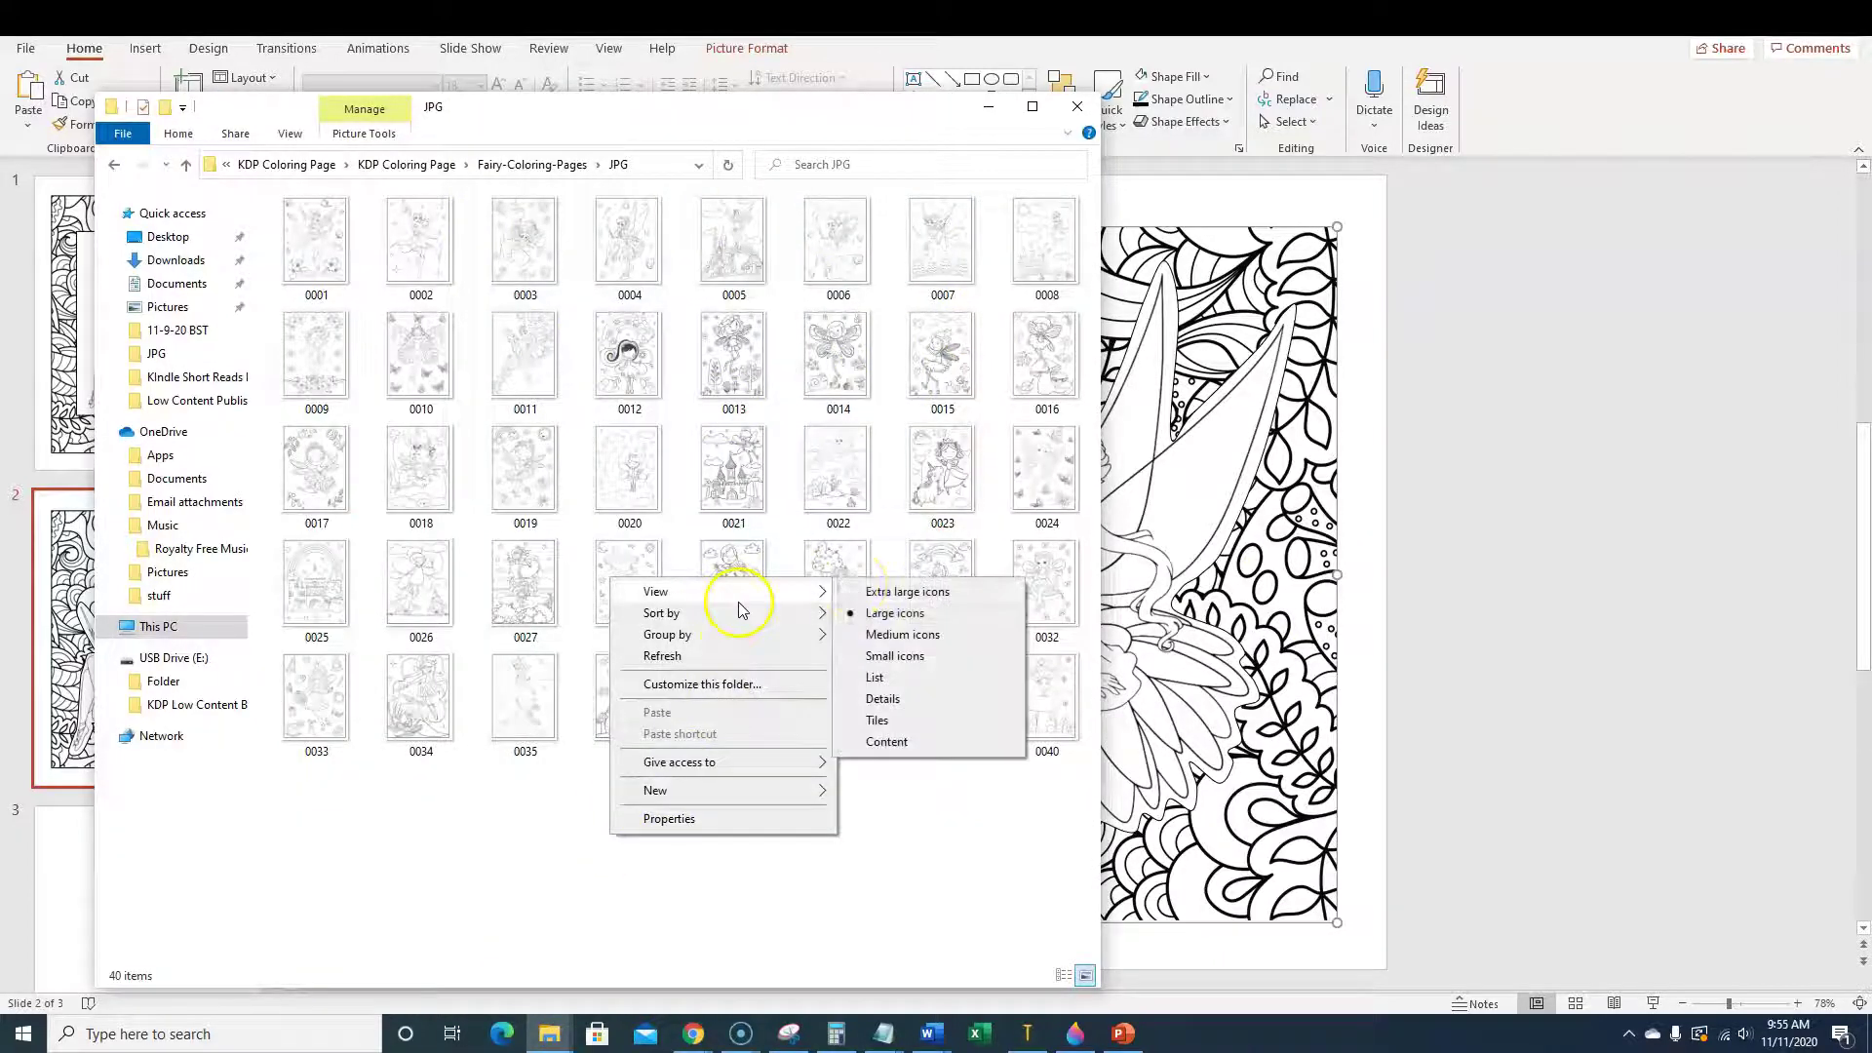
pyautogui.click(890, 589)
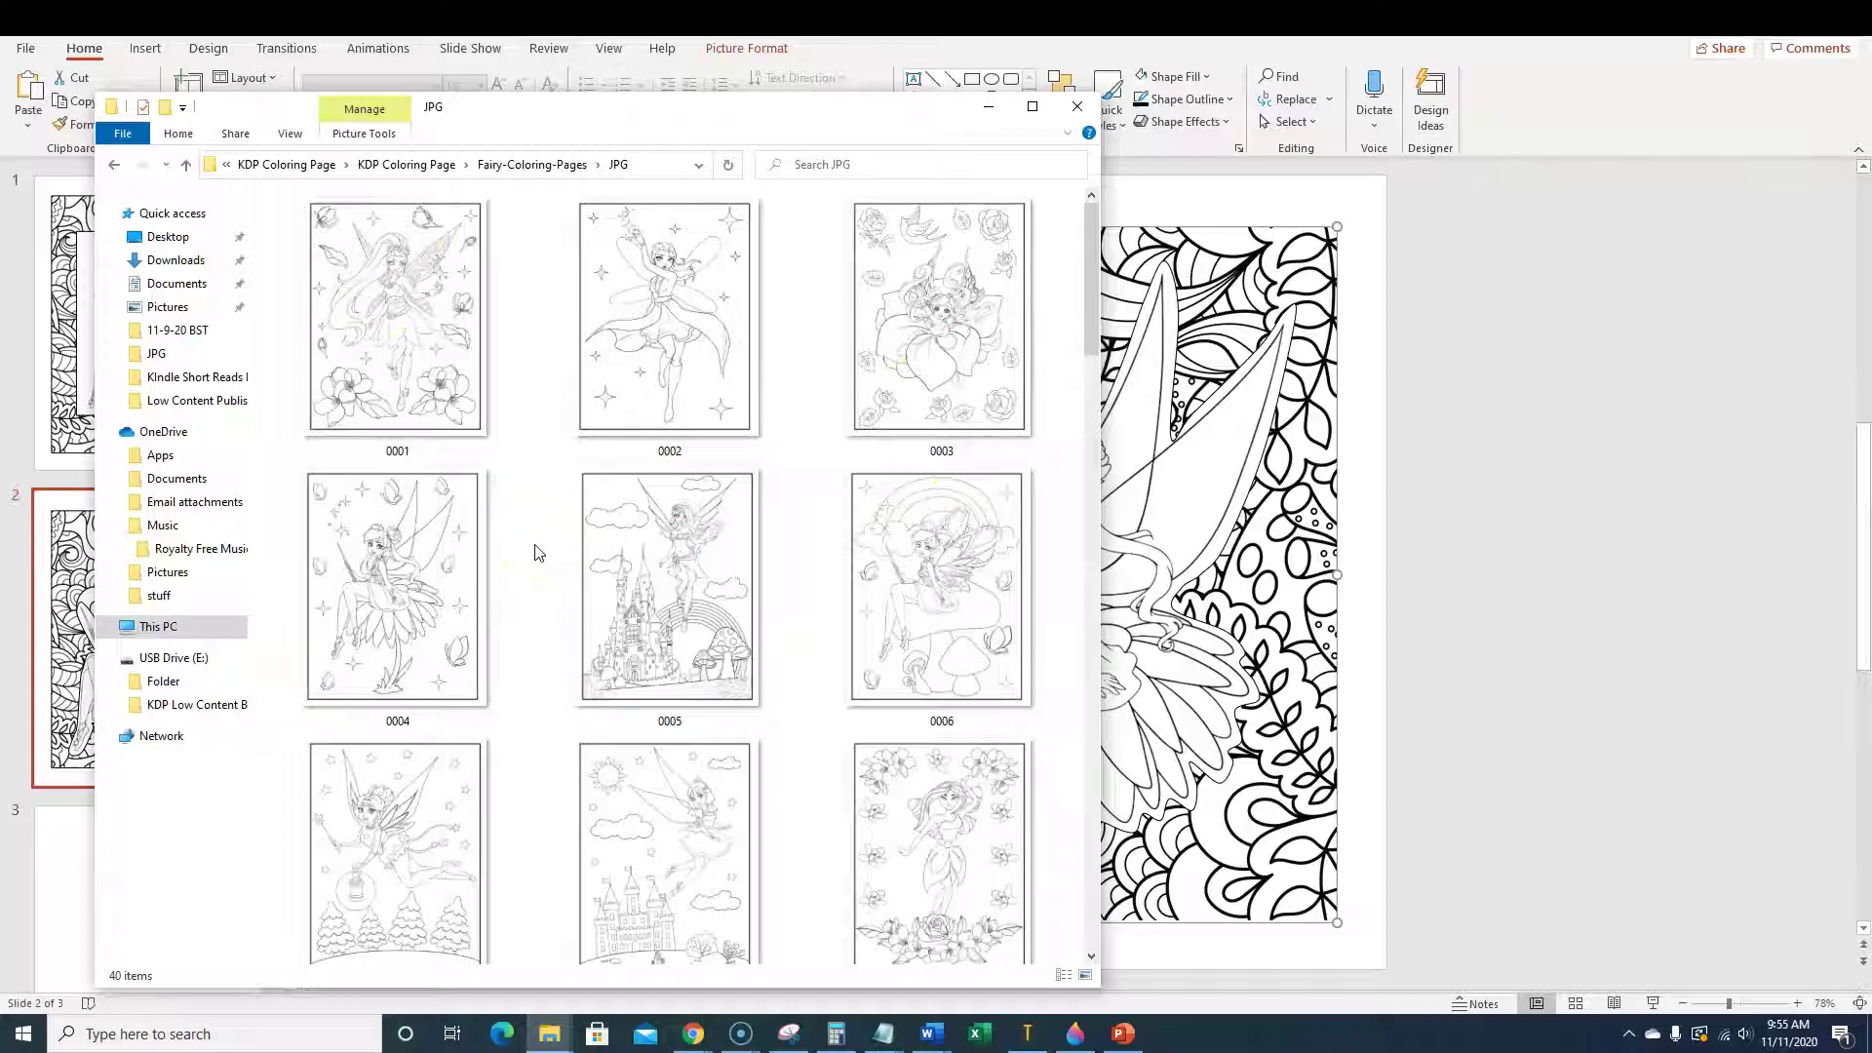
# Browse the fairy coloring pages, narrow the folder window and select image 0004.
pyautogui.scroll(-10, 781, 543)
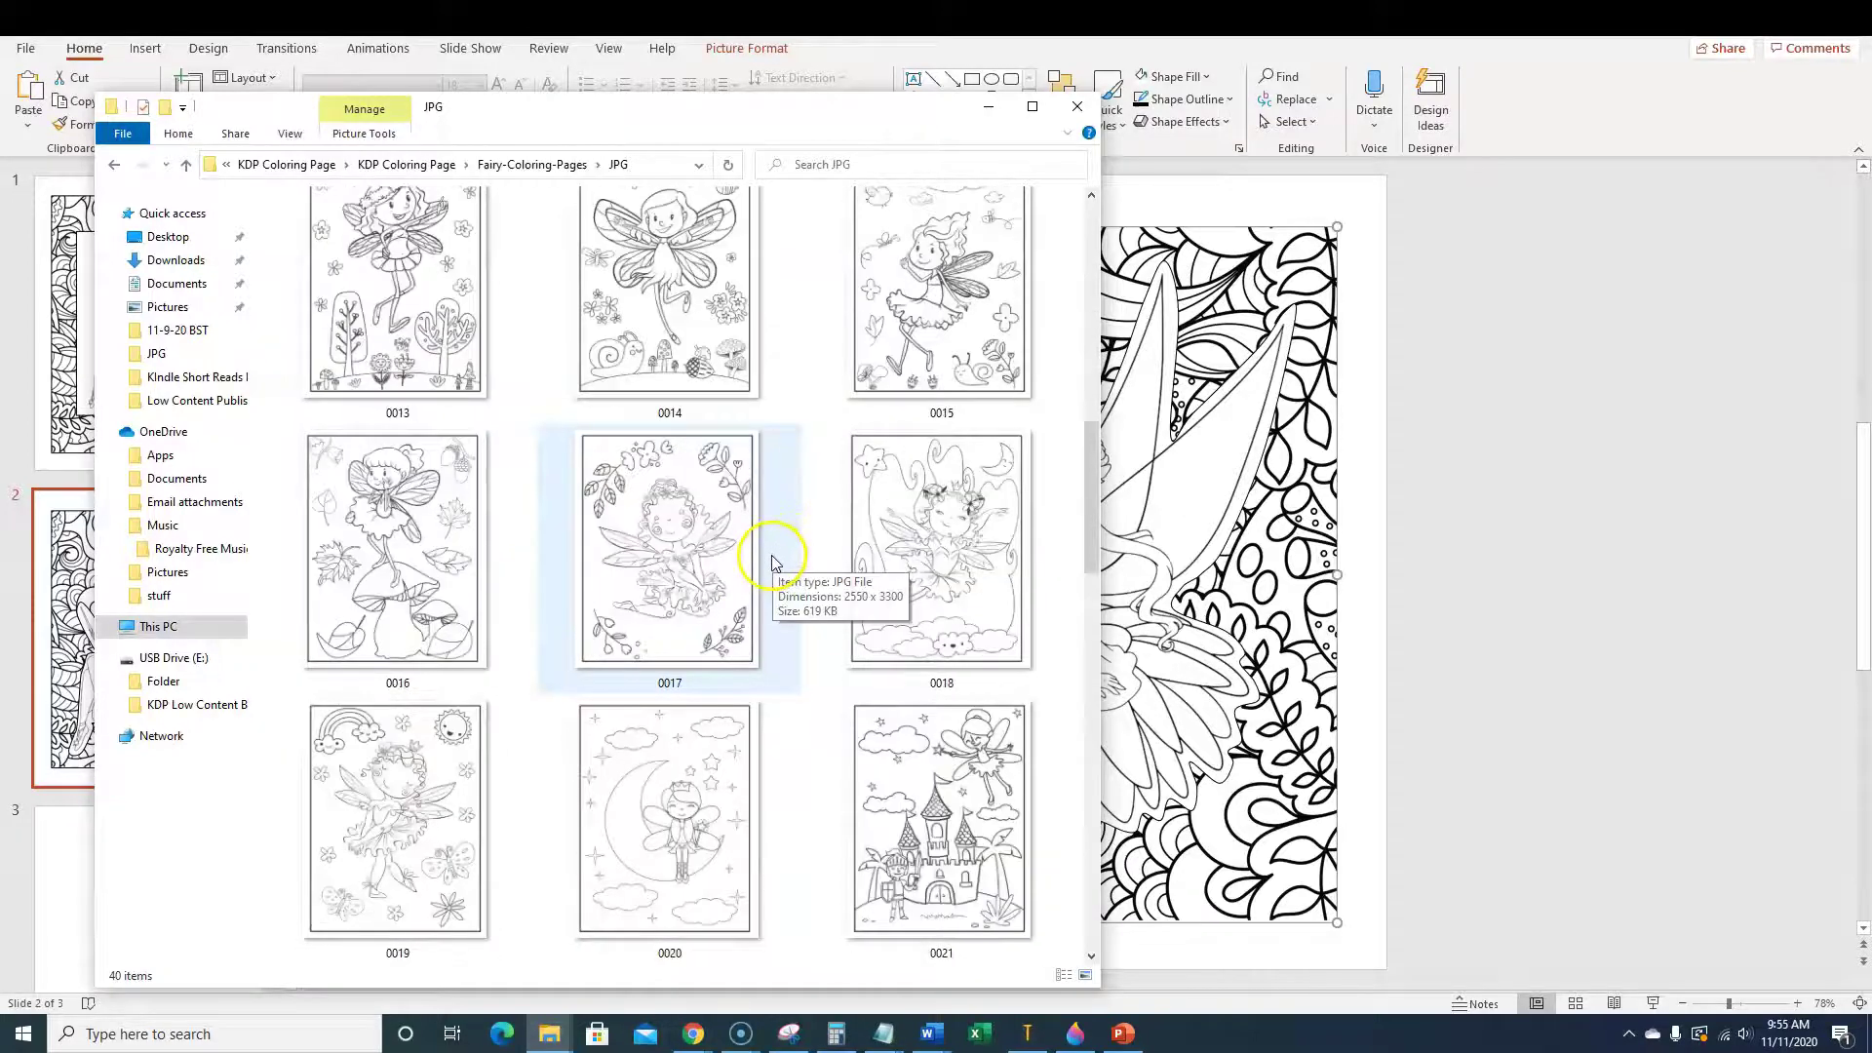
pyautogui.scroll(5, 816, 568)
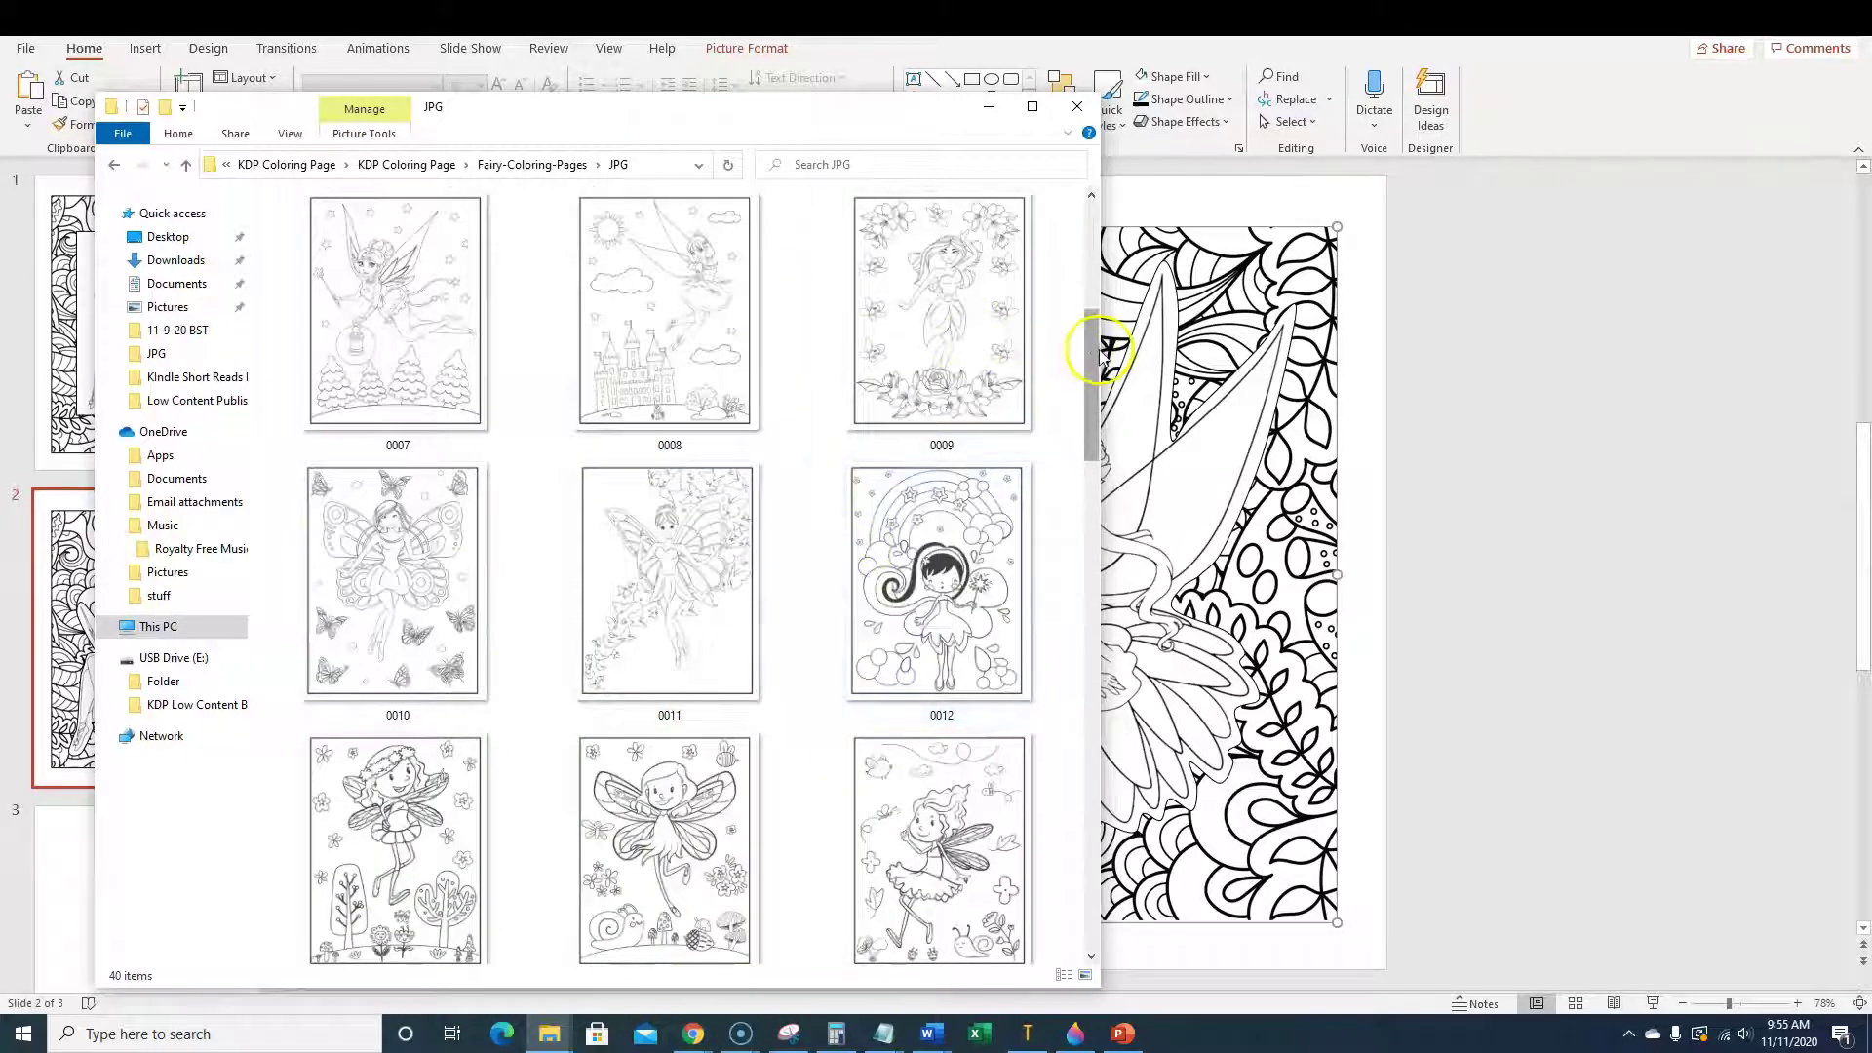
pyautogui.moveTo(1099, 348); pyautogui.dragTo(1024, 380)
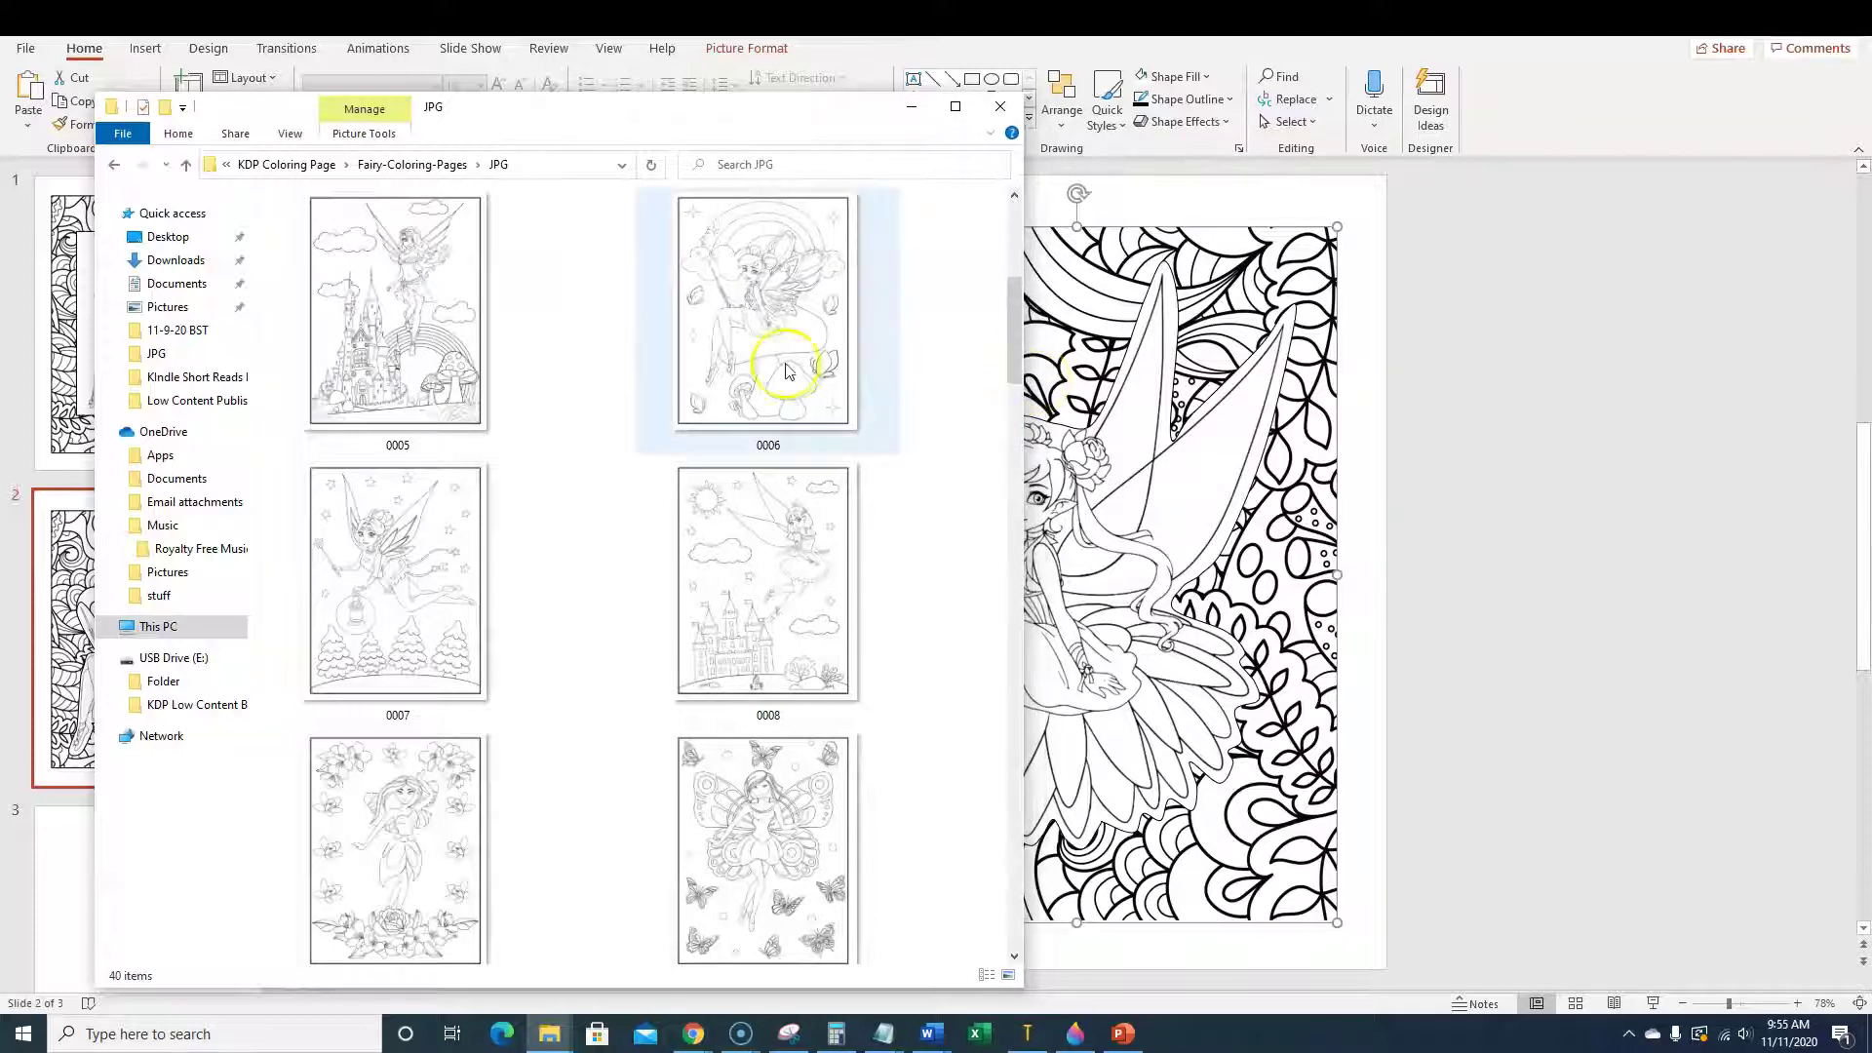
pyautogui.scroll(-1, 690, 535)
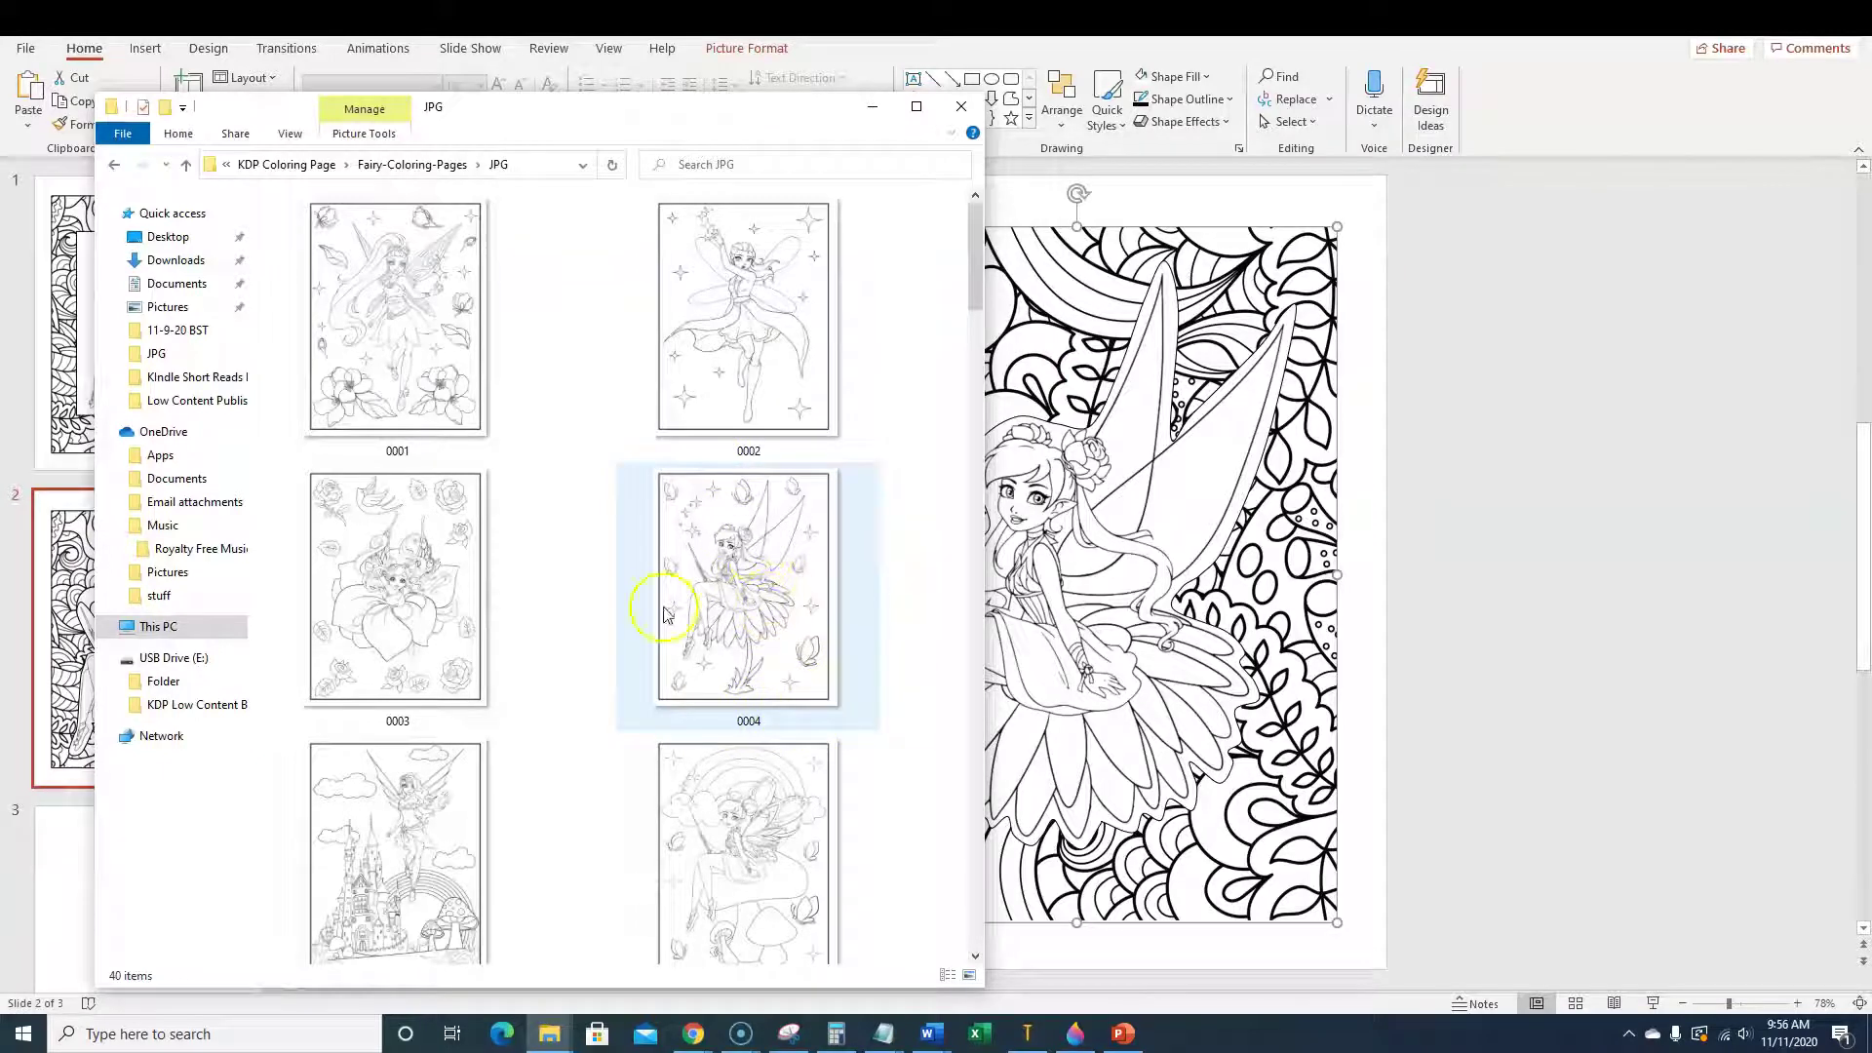
pyautogui.click(745, 571)
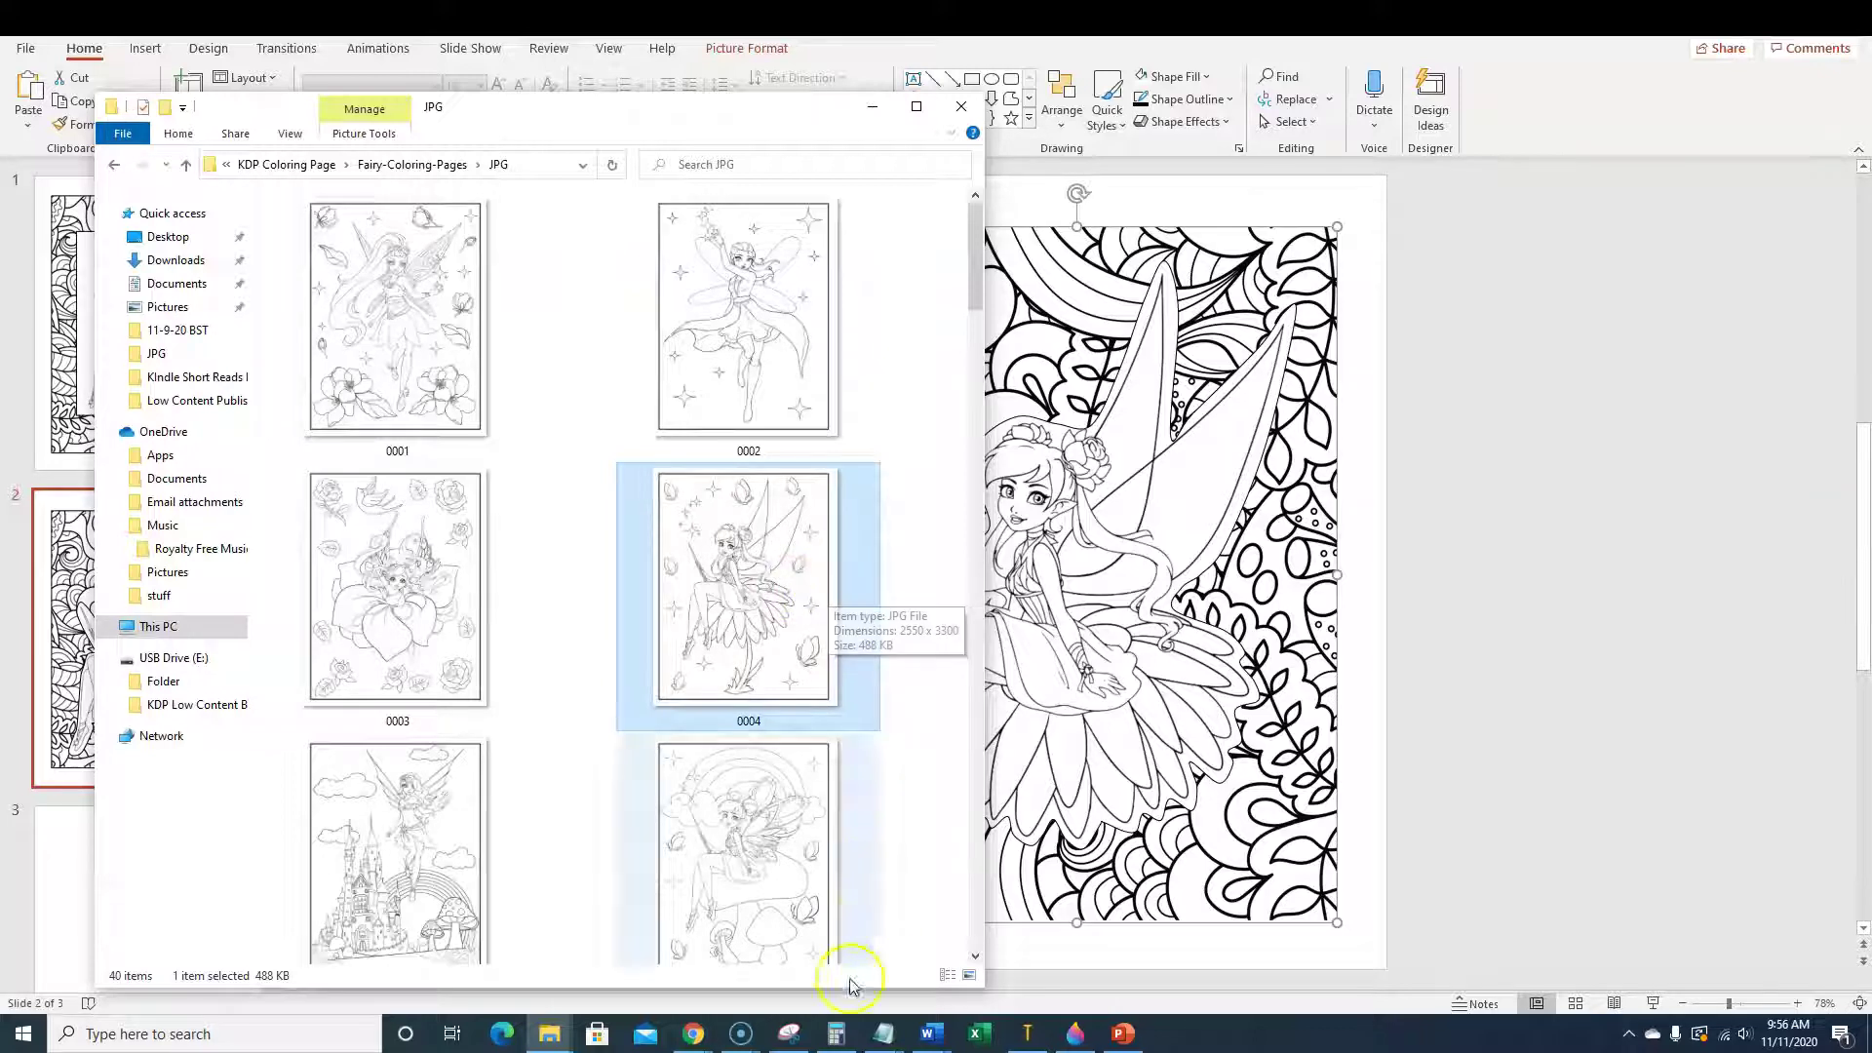
# Switch to Chrome and bring up the Inpaint editor at theinpaint.com containing the fairy drawing.
pyautogui.click(698, 1035)
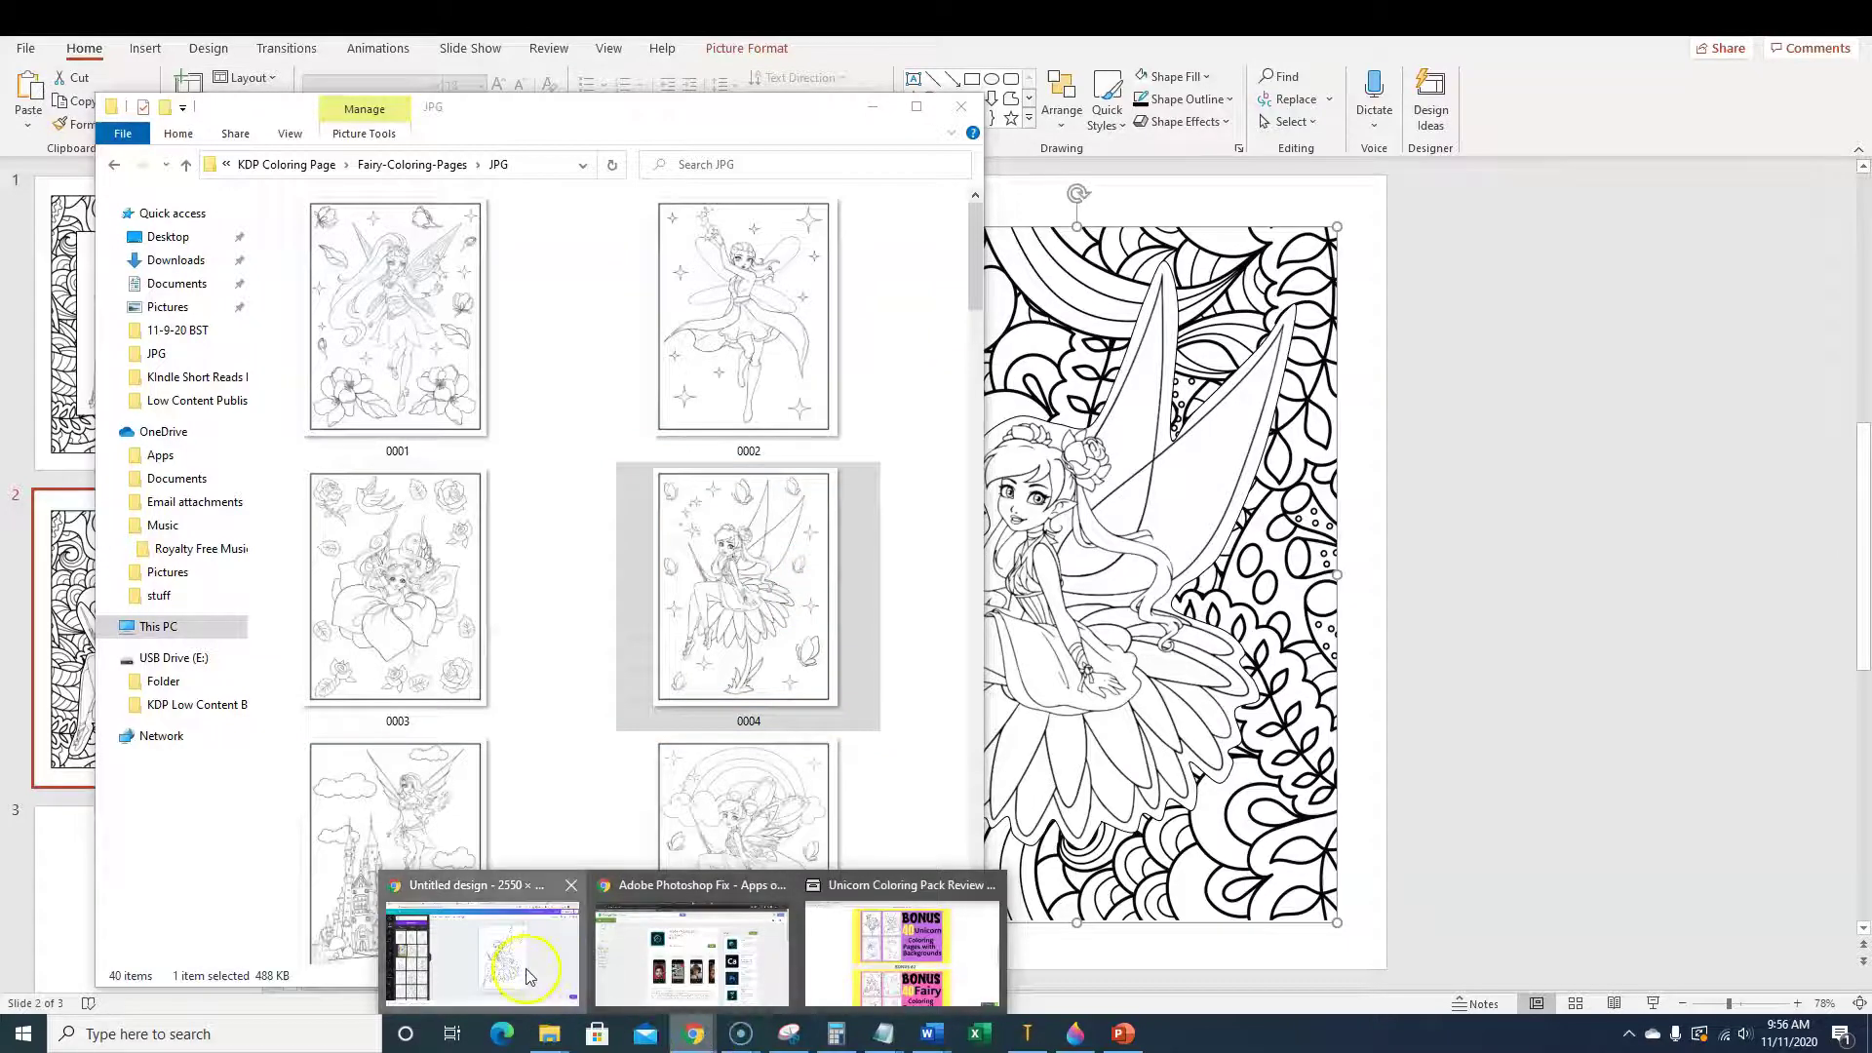
pyautogui.click(481, 945)
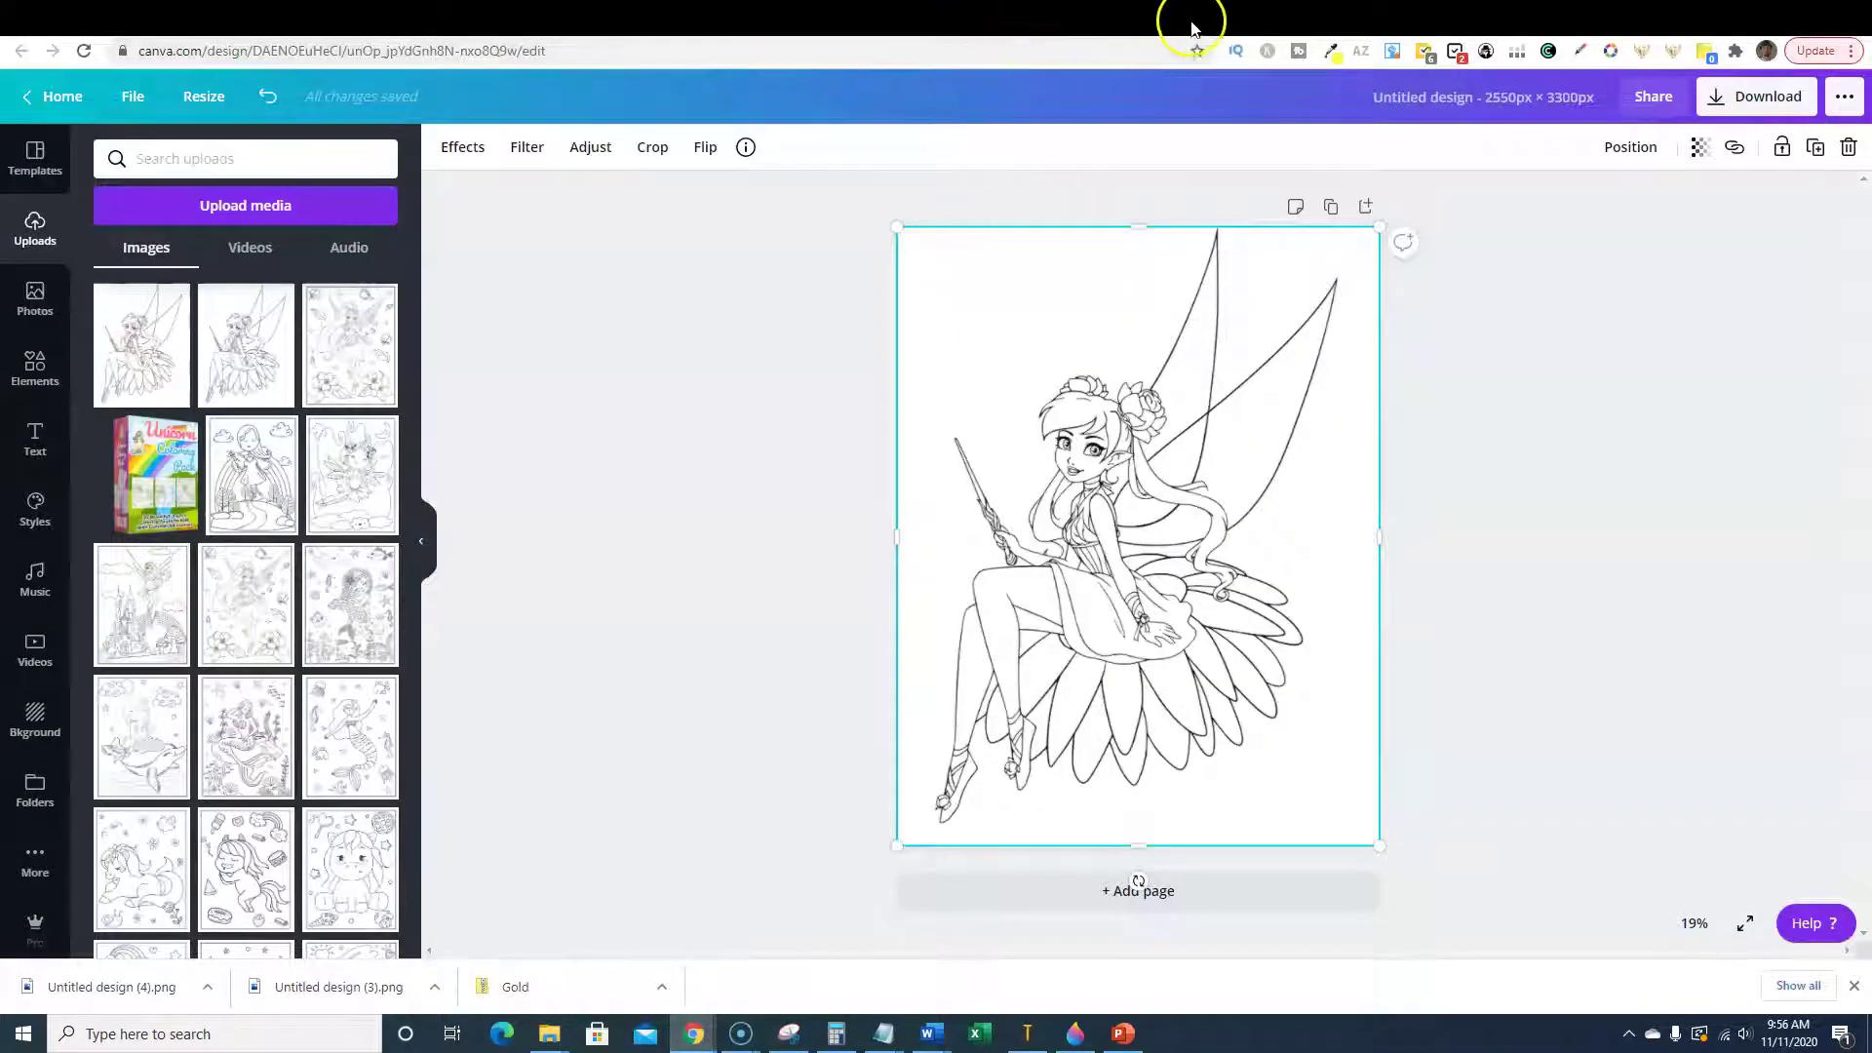
pyautogui.click(1277, 24)
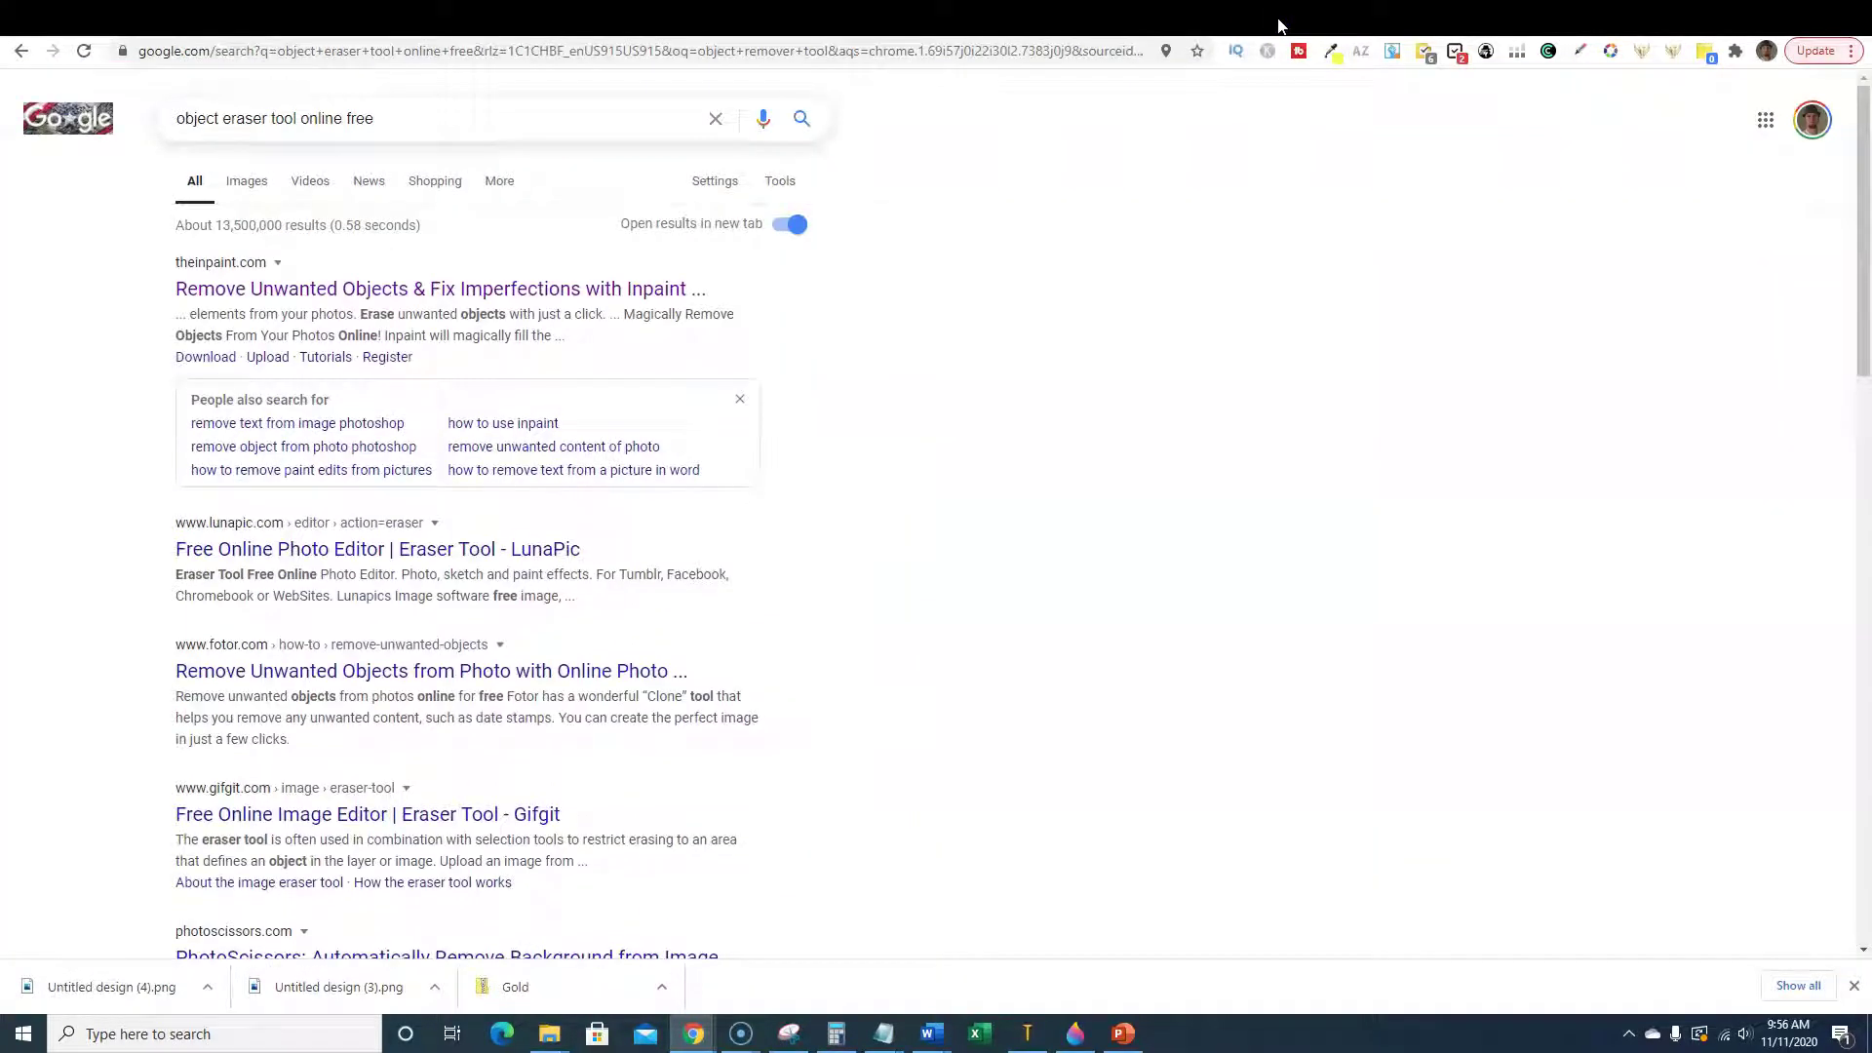
pyautogui.click(975, 15)
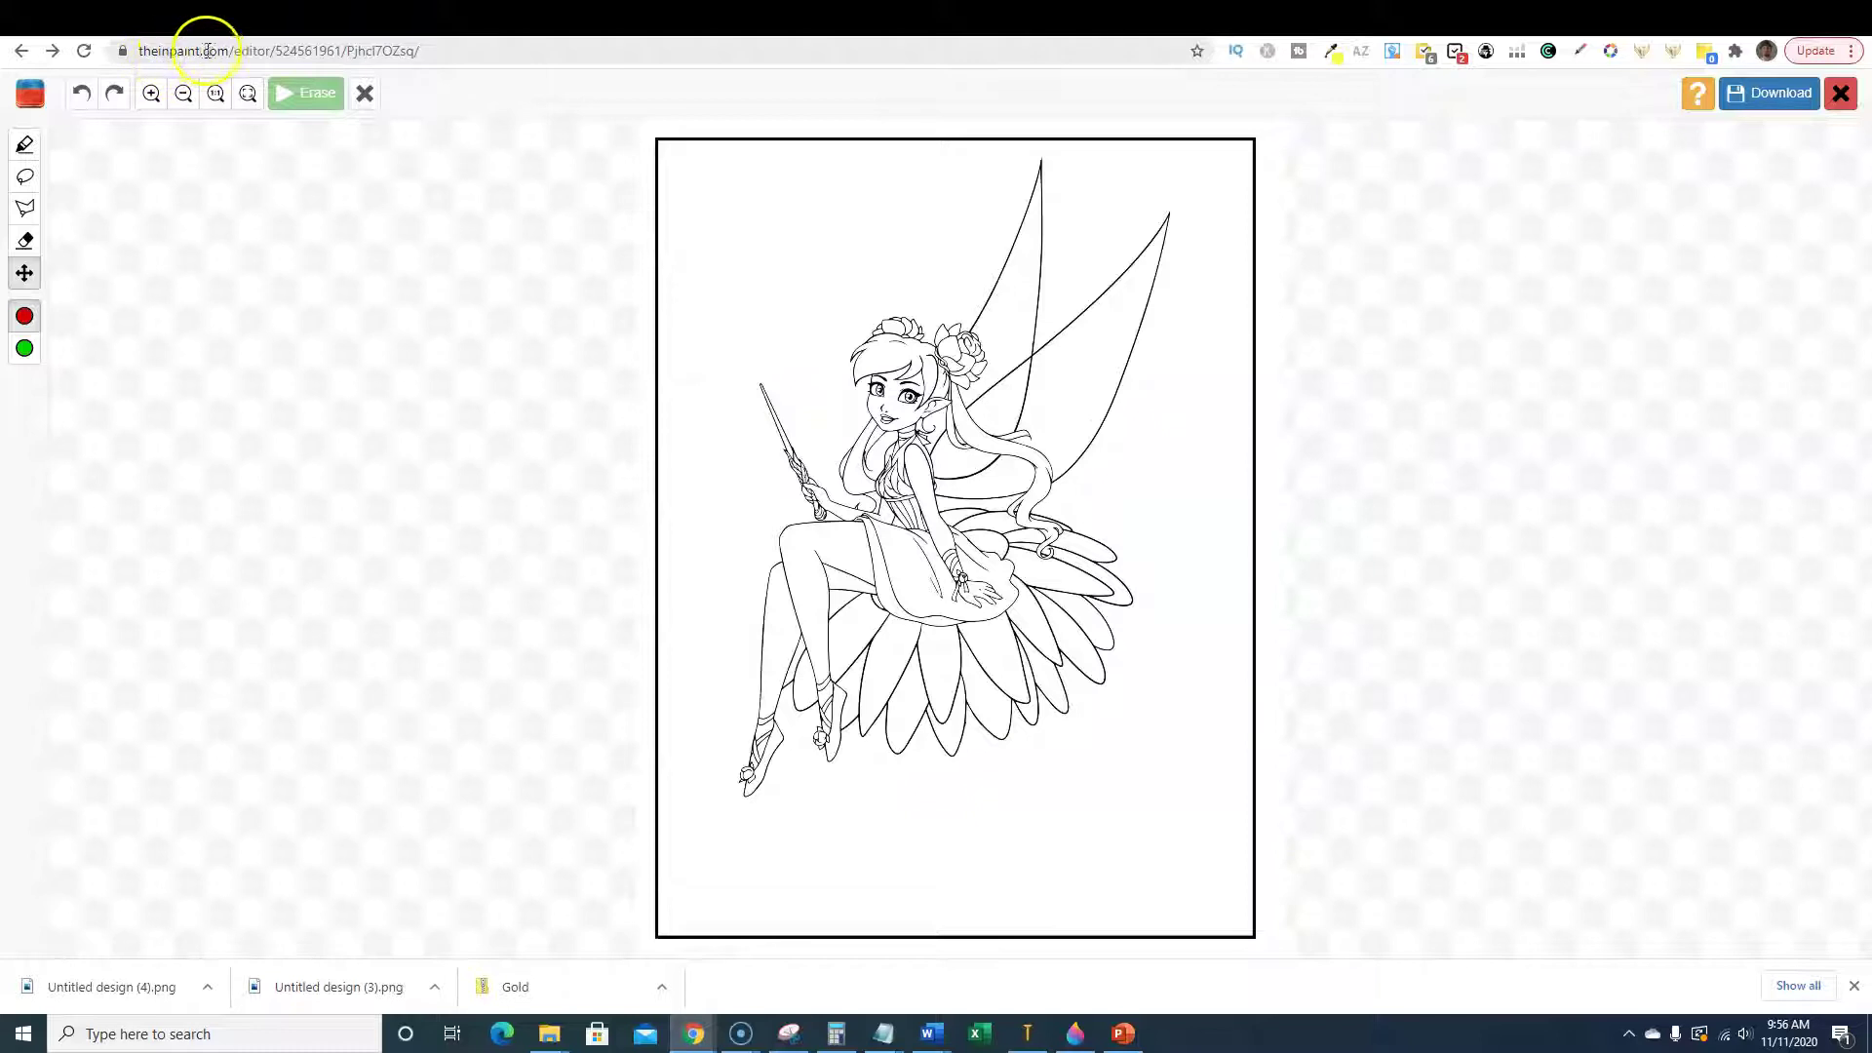
# Leave the Inpaint editor for the uploaded images page and delete the stored fairy image.
pyautogui.moveTo(928, 462); pyautogui.dragTo(944, 465)
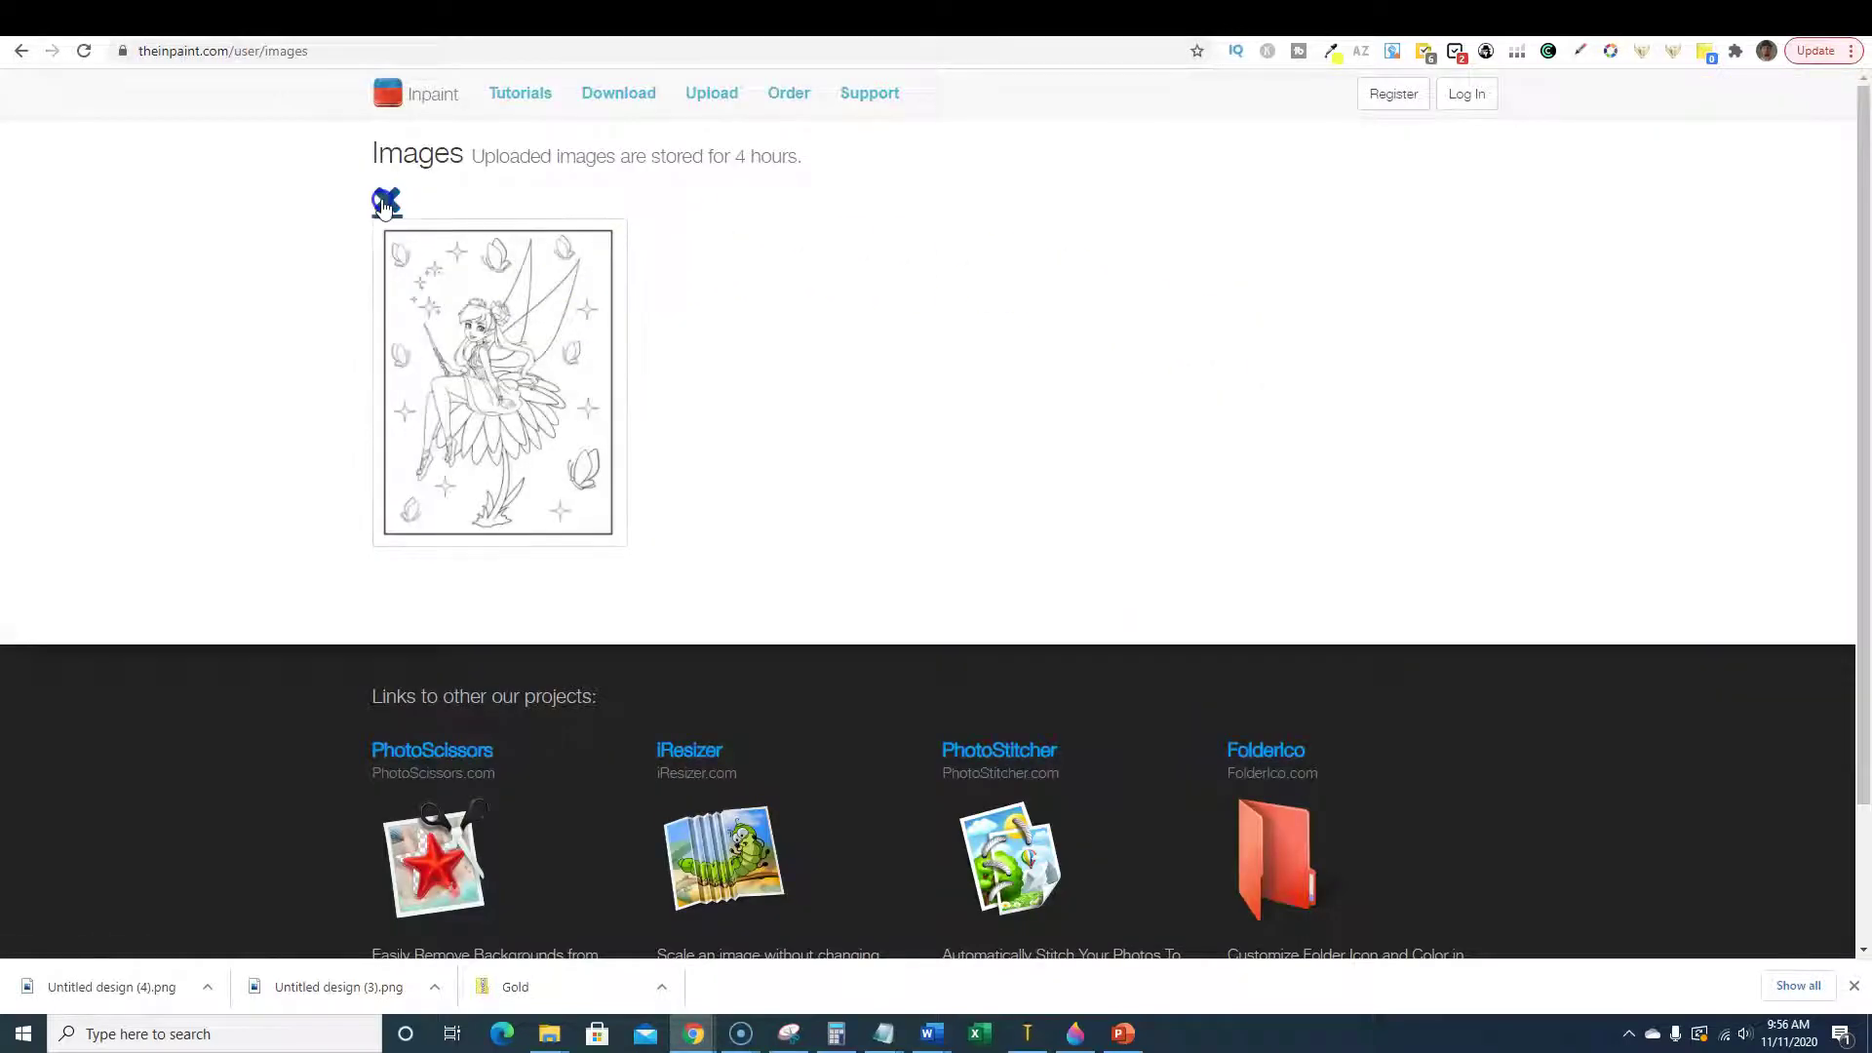
pyautogui.click(385, 205)
pyautogui.click(1170, 256)
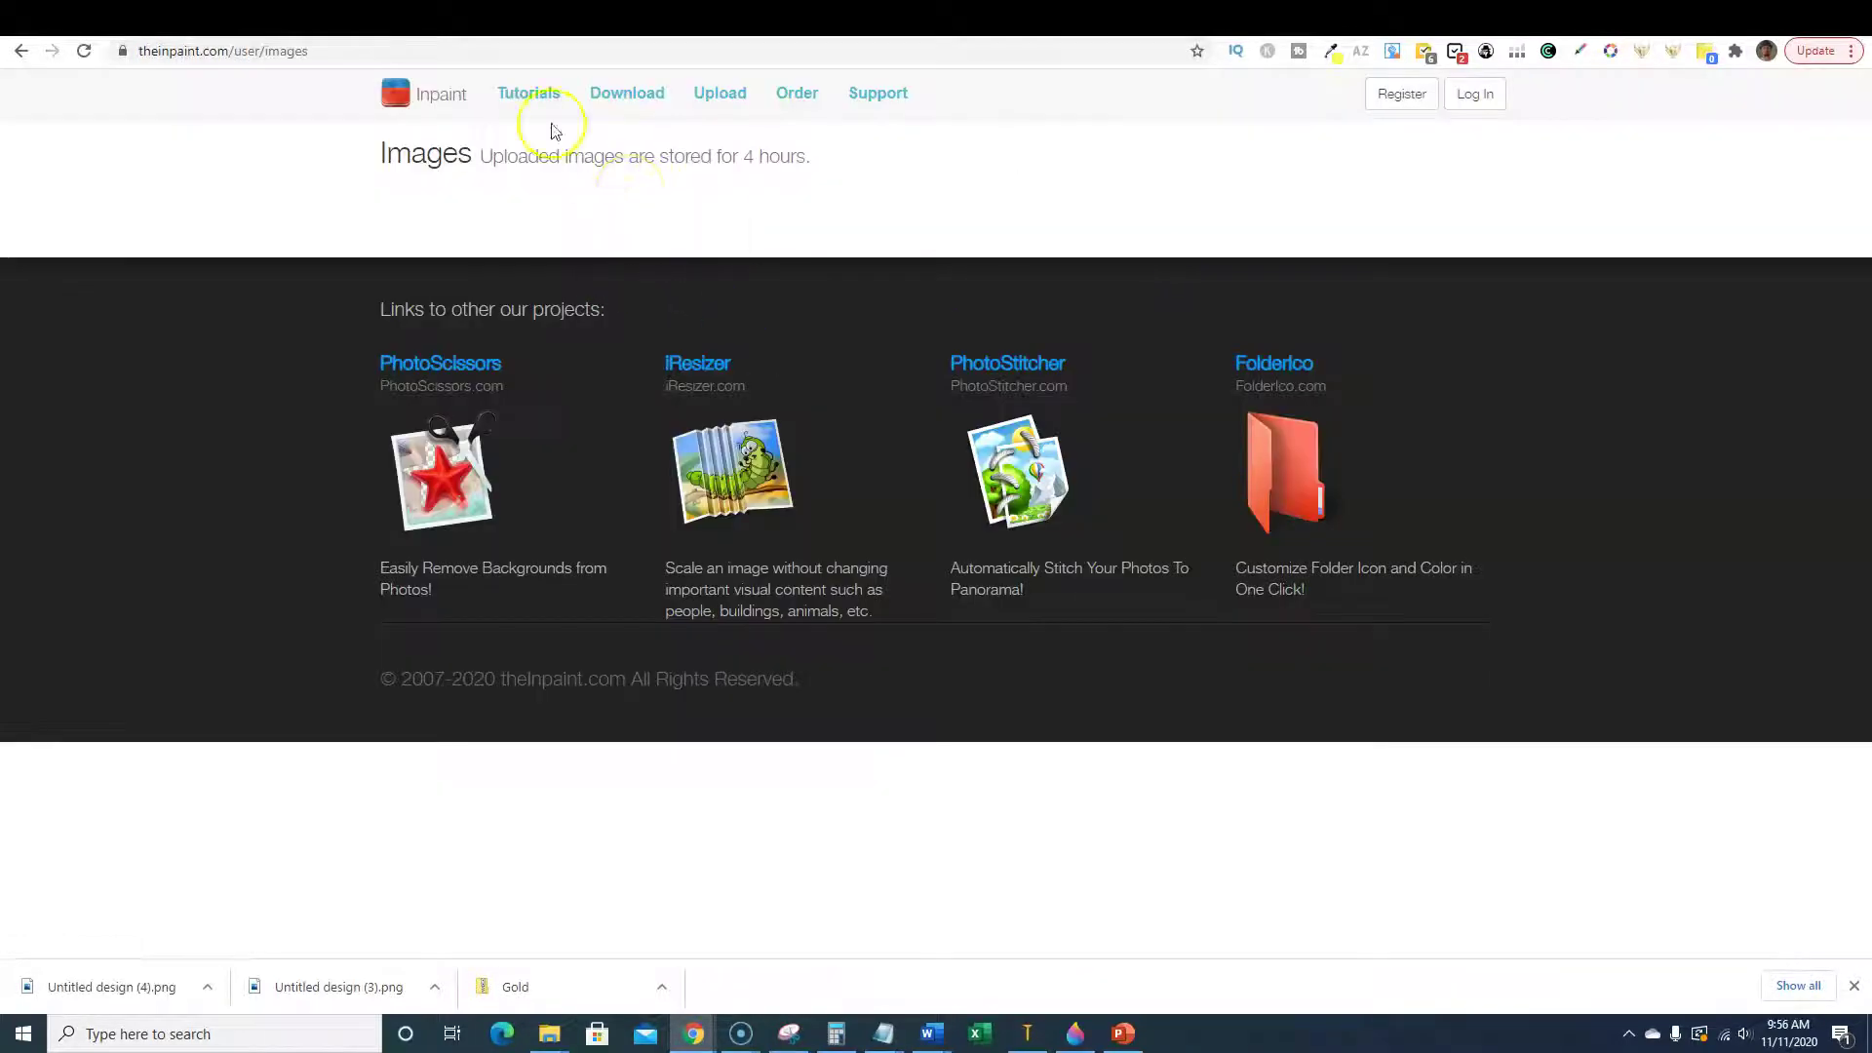
# Upload image 0004 from the Fairy-Coloring-Pages JPG folder in KDP Coloring Page to Inpaint.
pyautogui.click(720, 94)
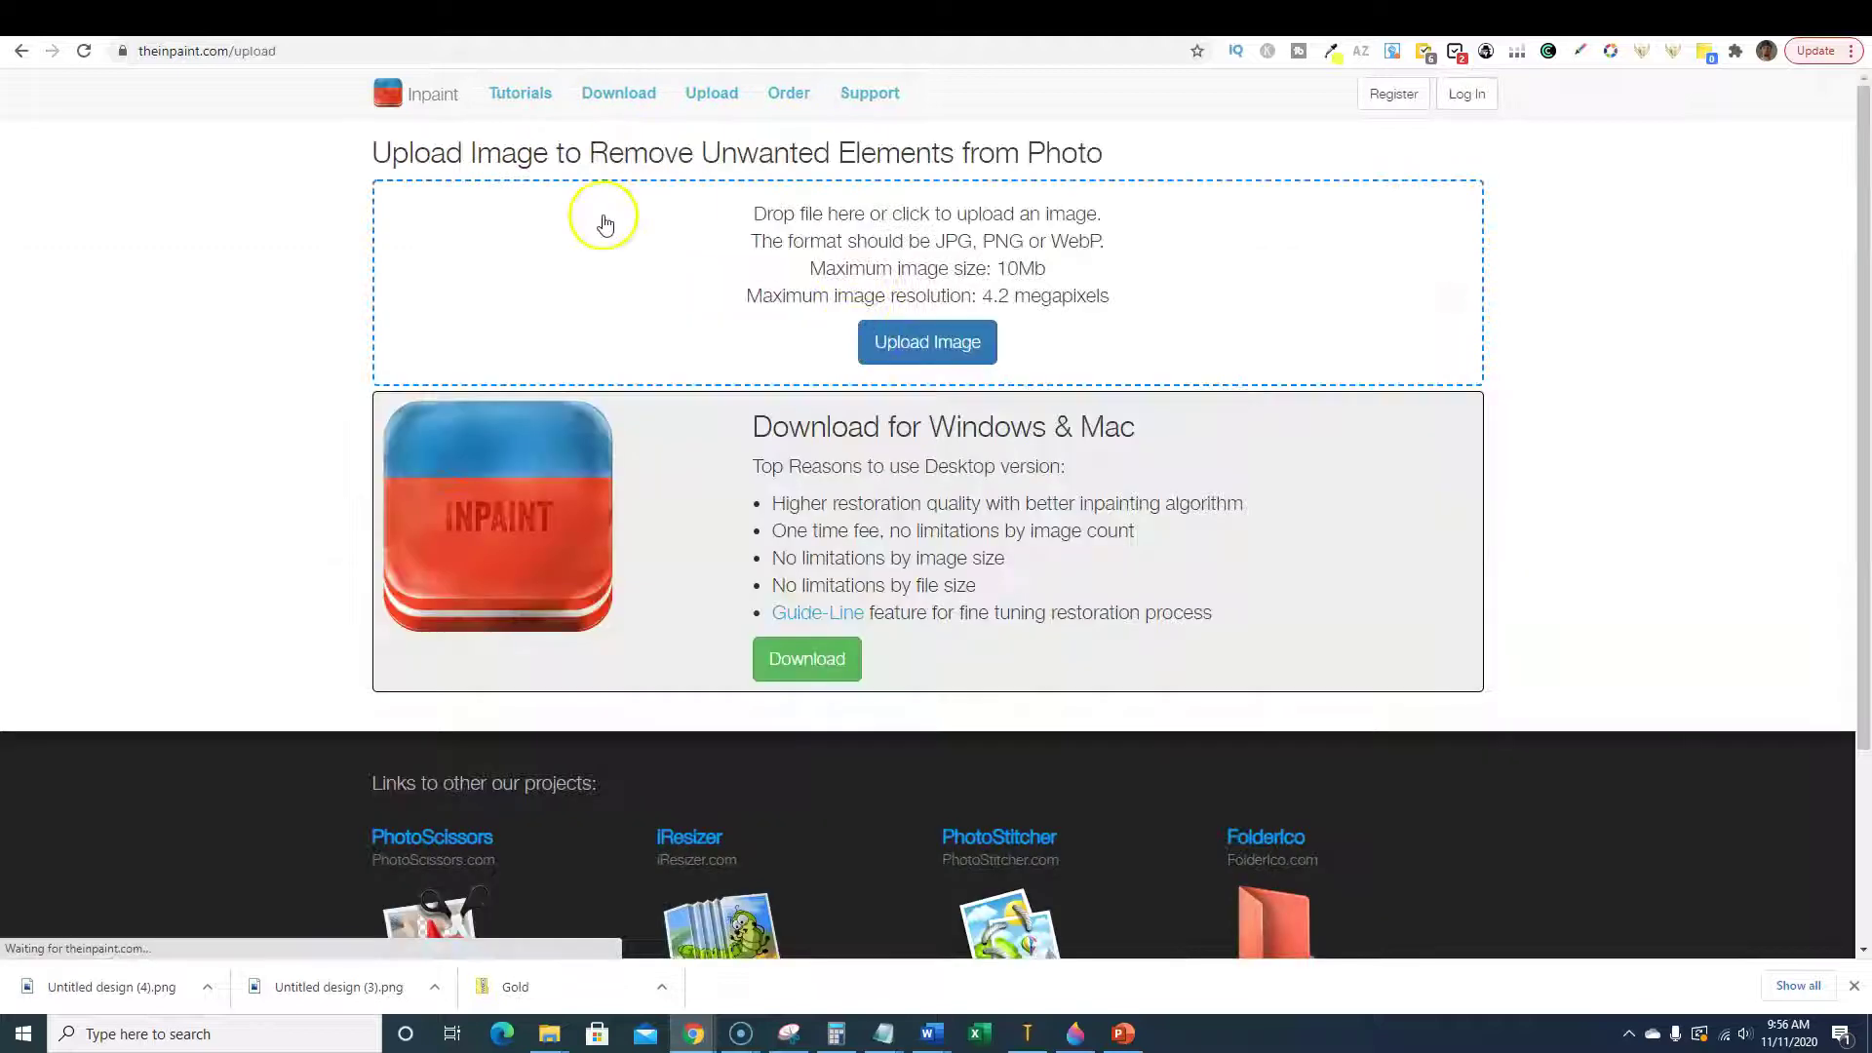
pyautogui.click(950, 352)
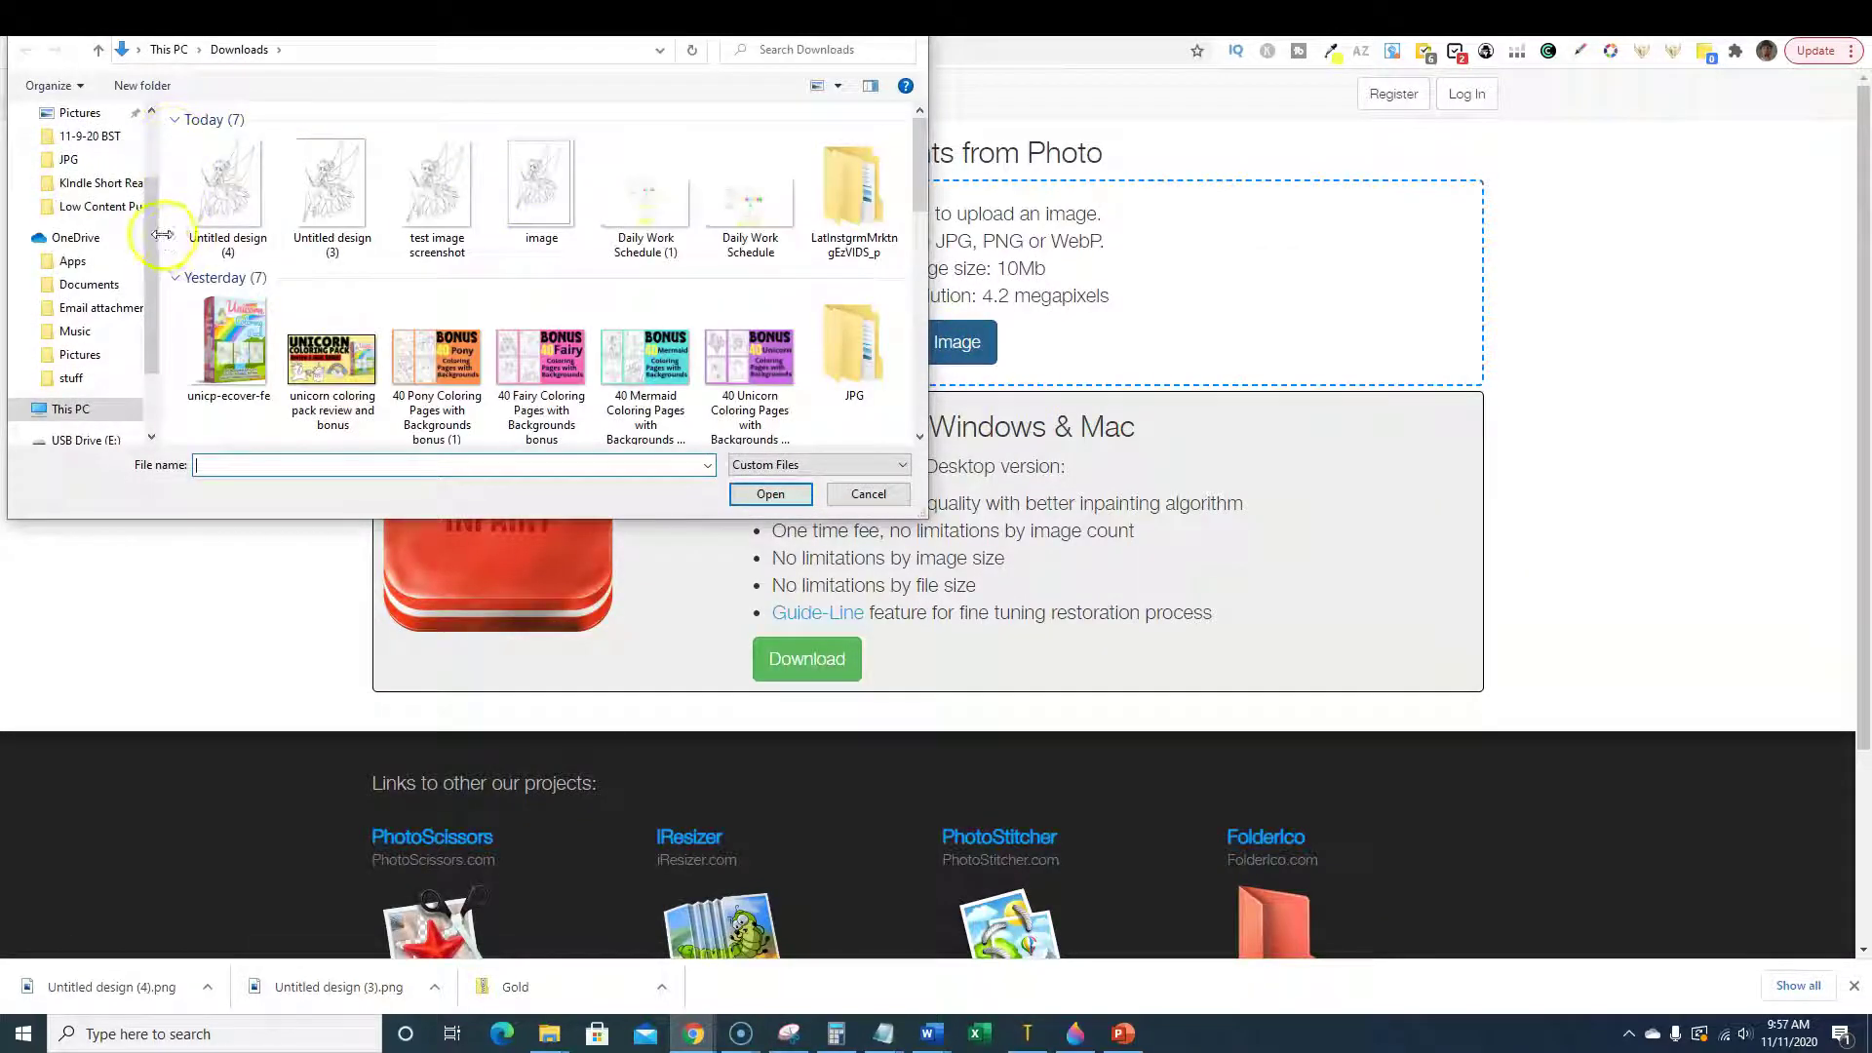
pyautogui.click(95, 206)
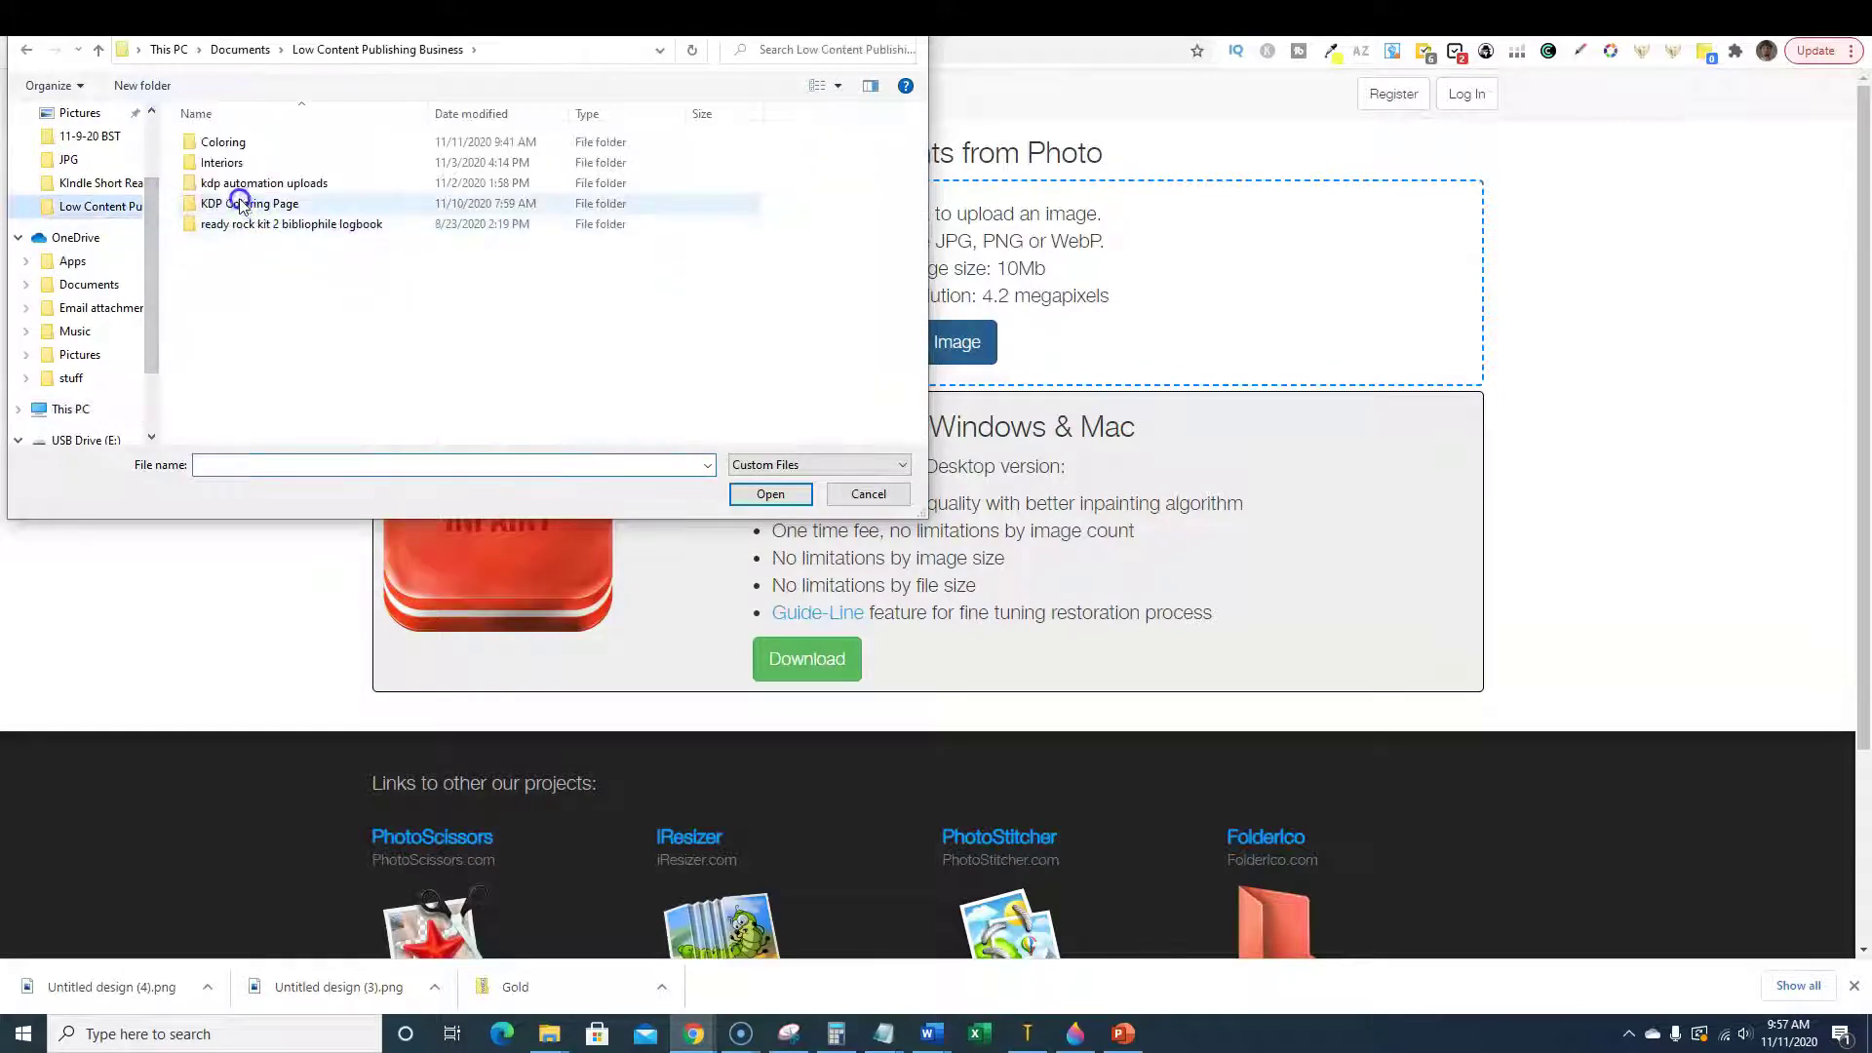
pyautogui.doubleClick(240, 204)
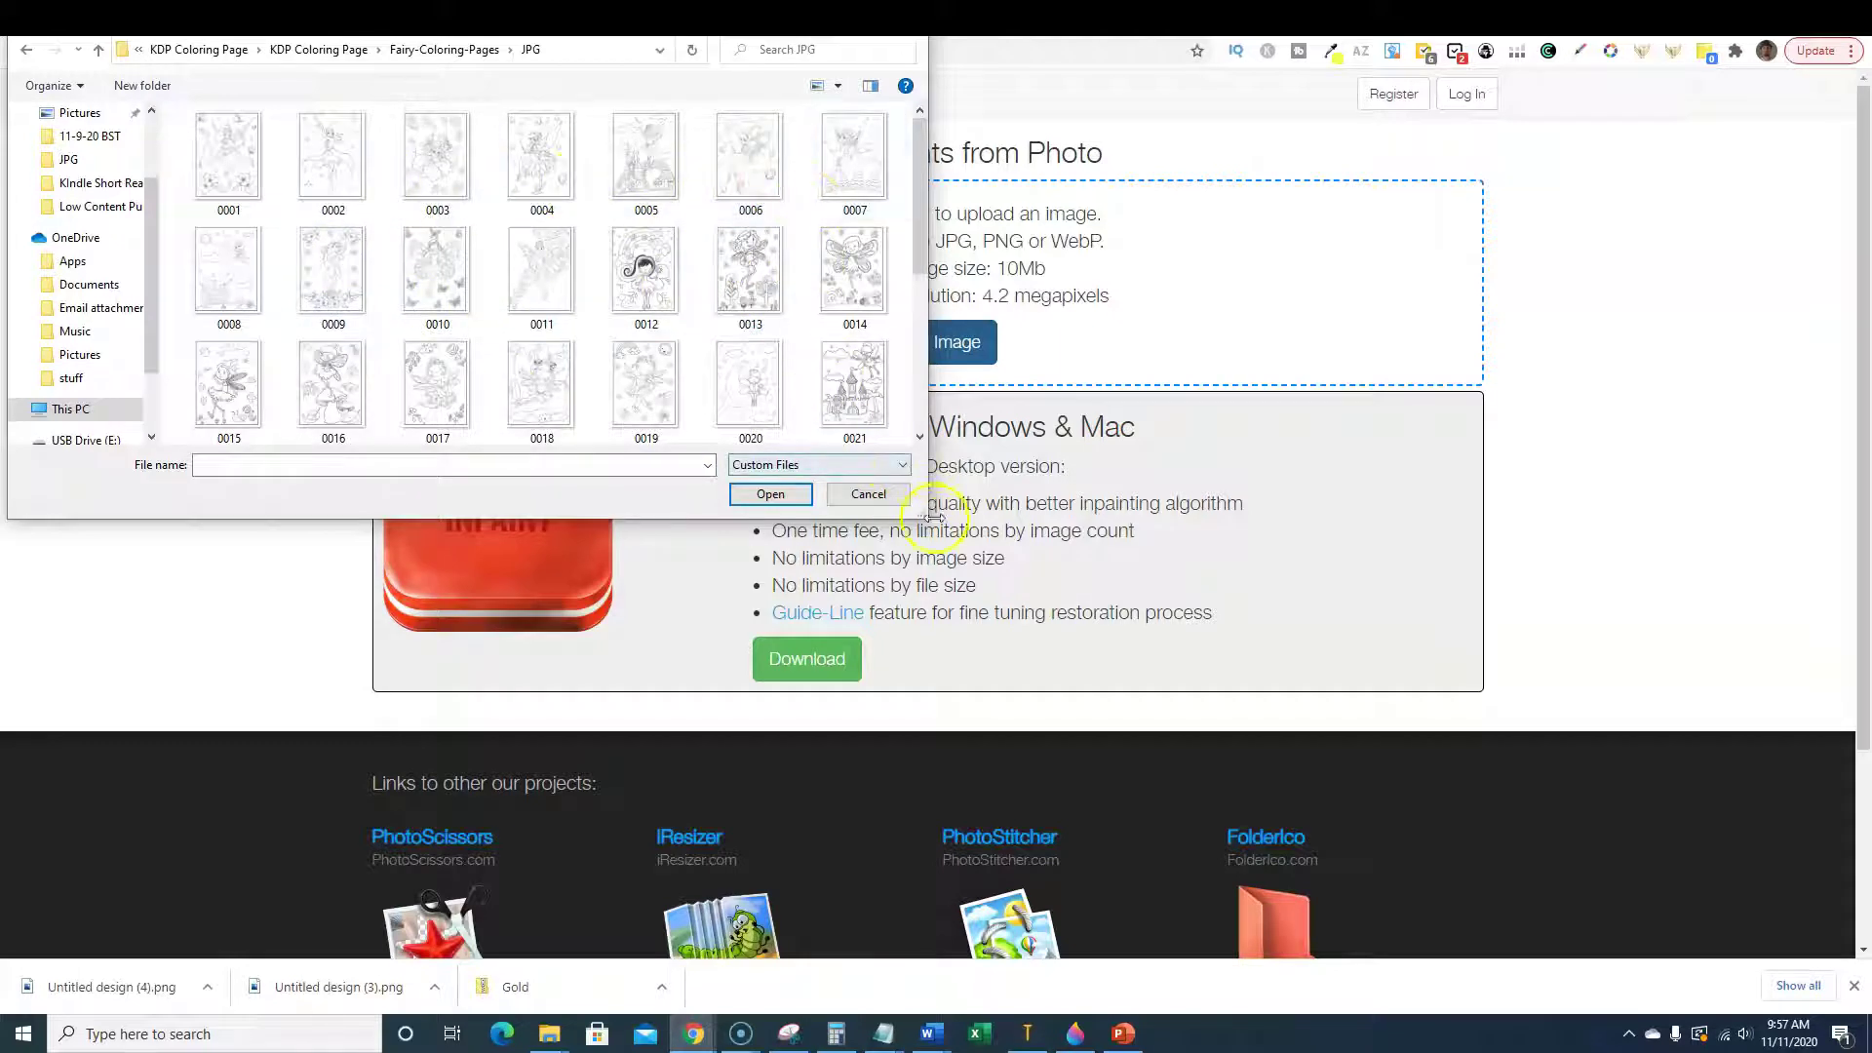
pyautogui.moveTo(926, 517); pyautogui.dragTo(1174, 768)
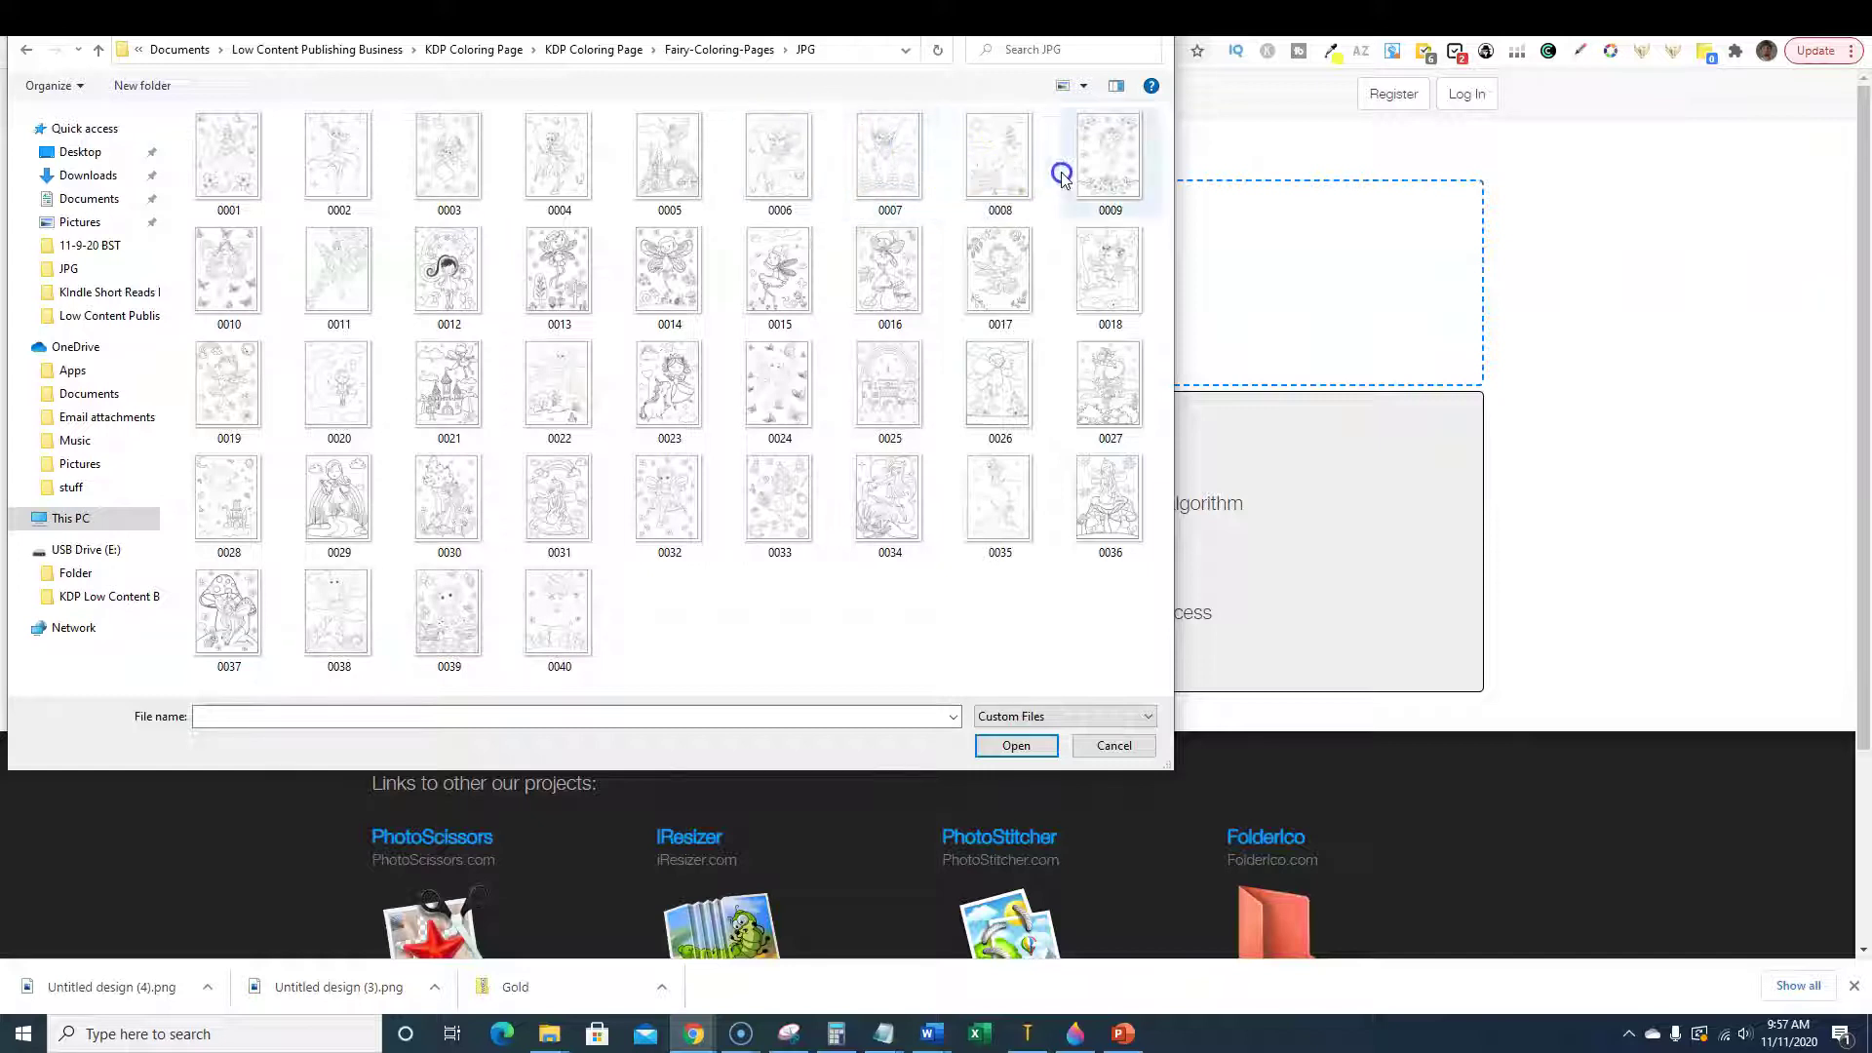
pyautogui.click(559, 158)
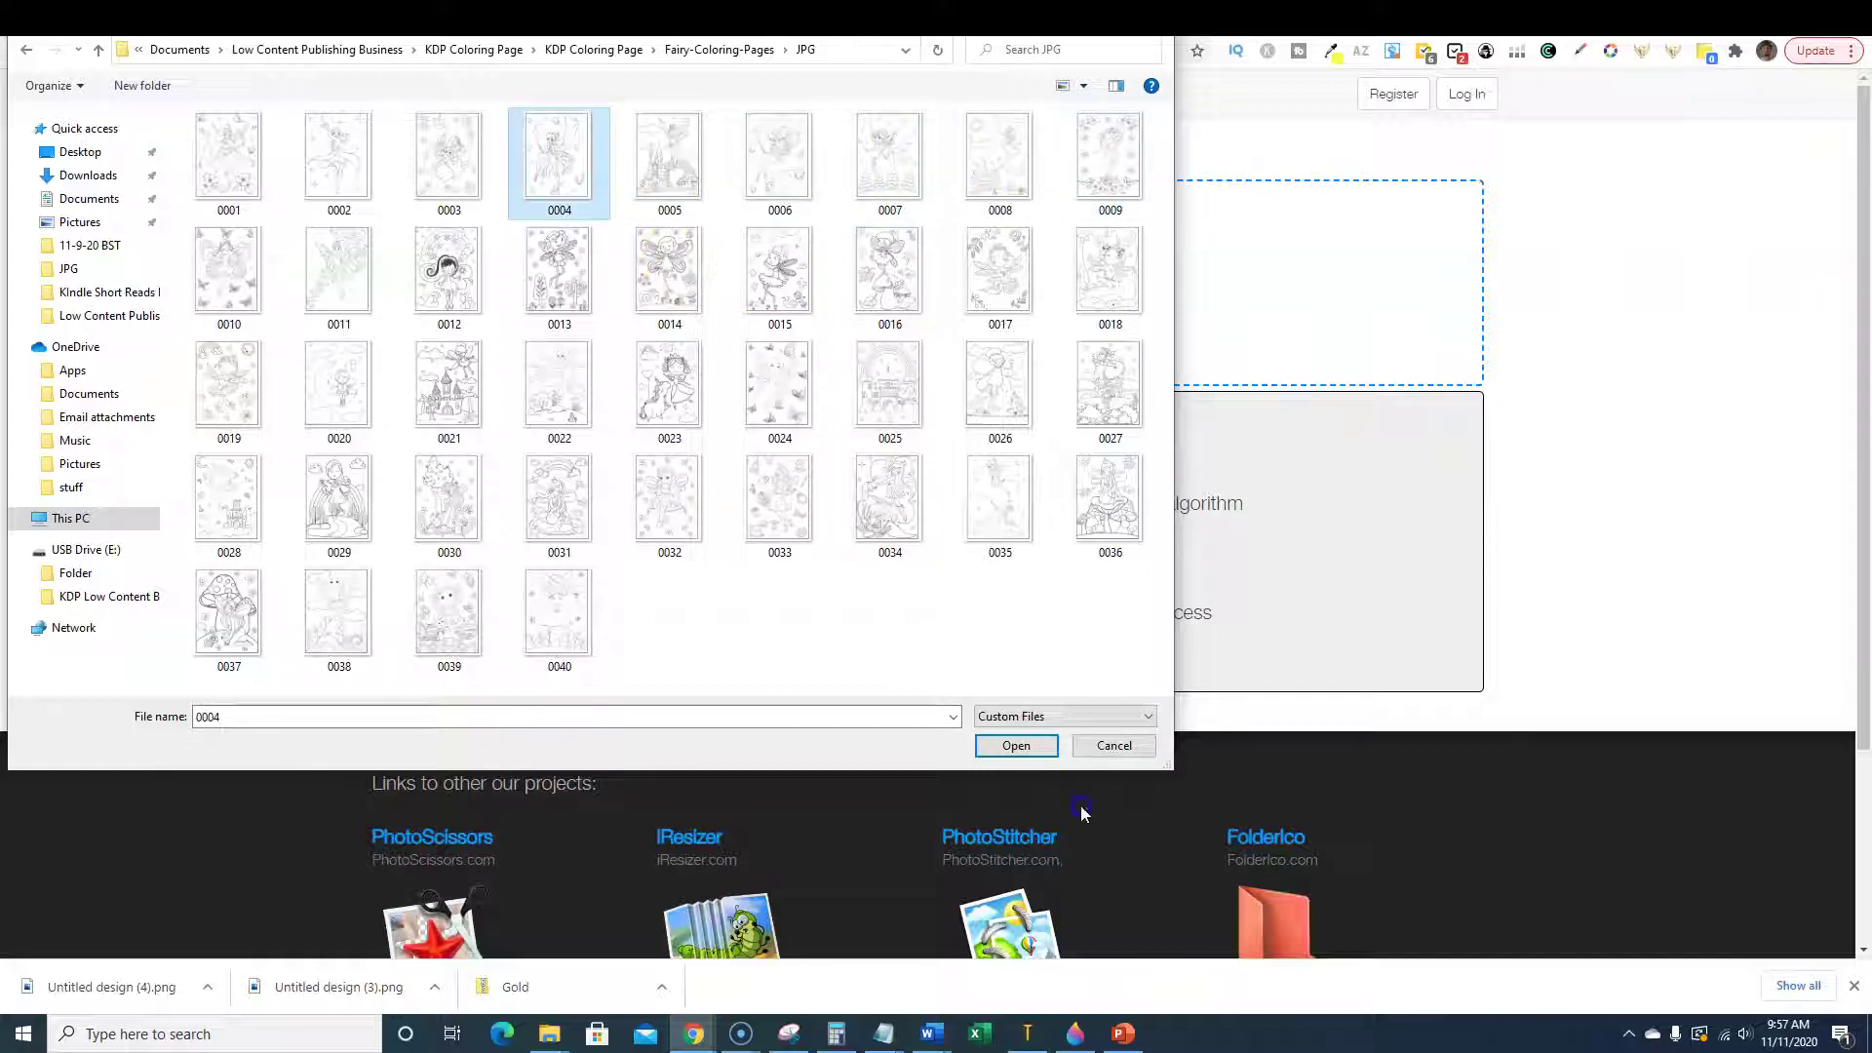
pyautogui.click(1016, 745)
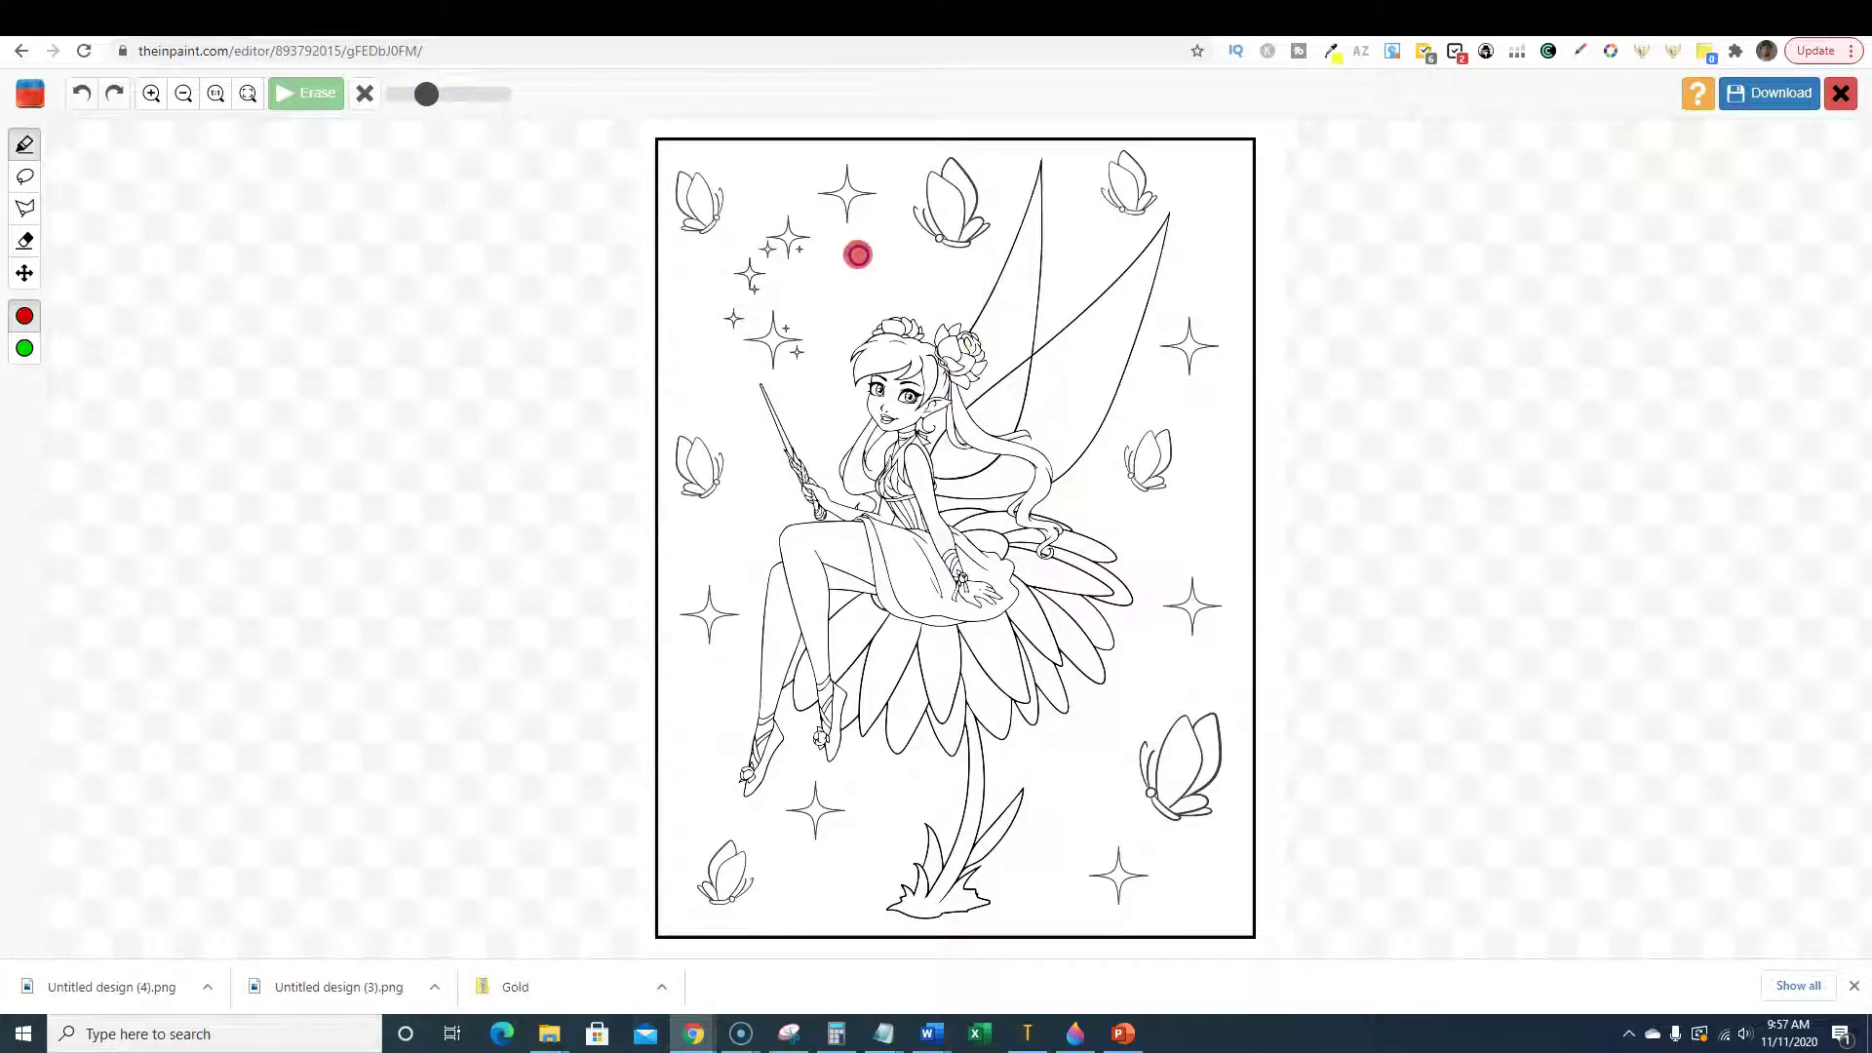
# Mark and erase the sparkles above the wand, the butterfly above the fairy's head and the one in the page's upper-left corner.
pyautogui.moveTo(856, 167)
pyautogui.mouseDown()
pyautogui.moveTo(922, 186)
pyautogui.moveTo(788, 226)
pyautogui.mouseUp()
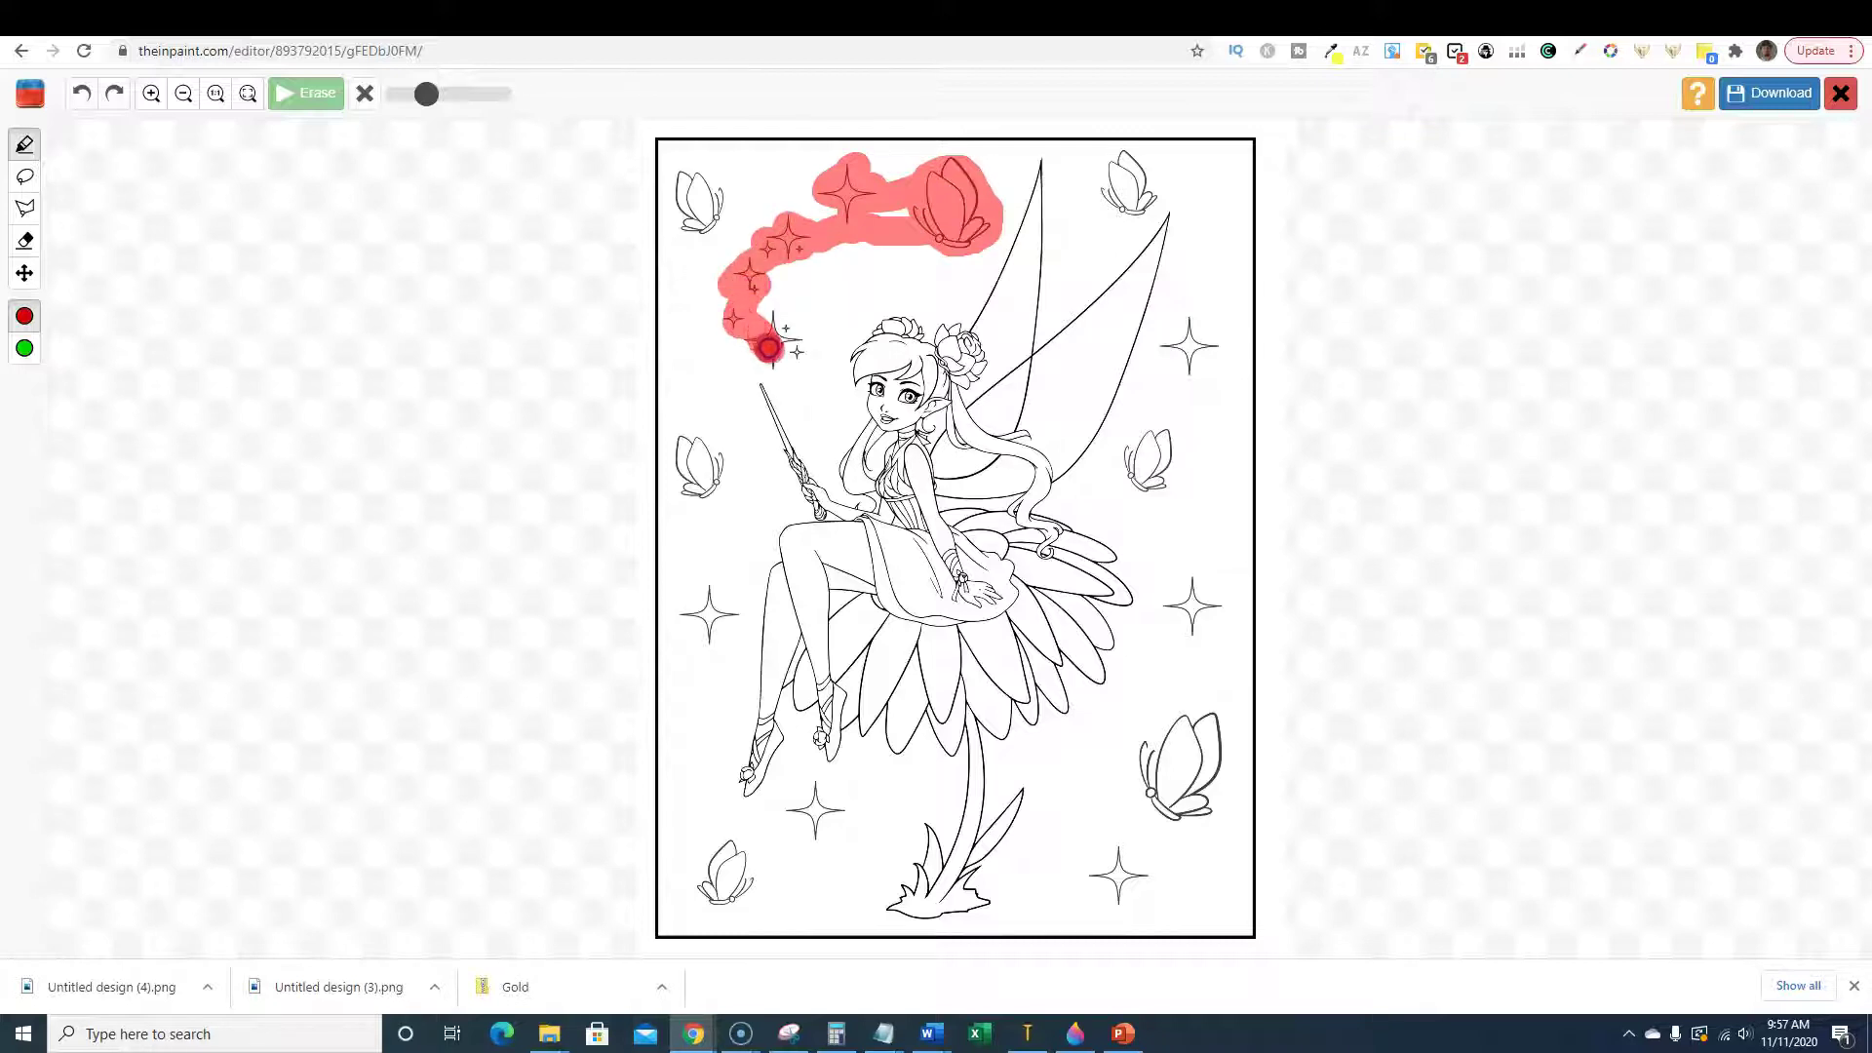
pyautogui.click(310, 95)
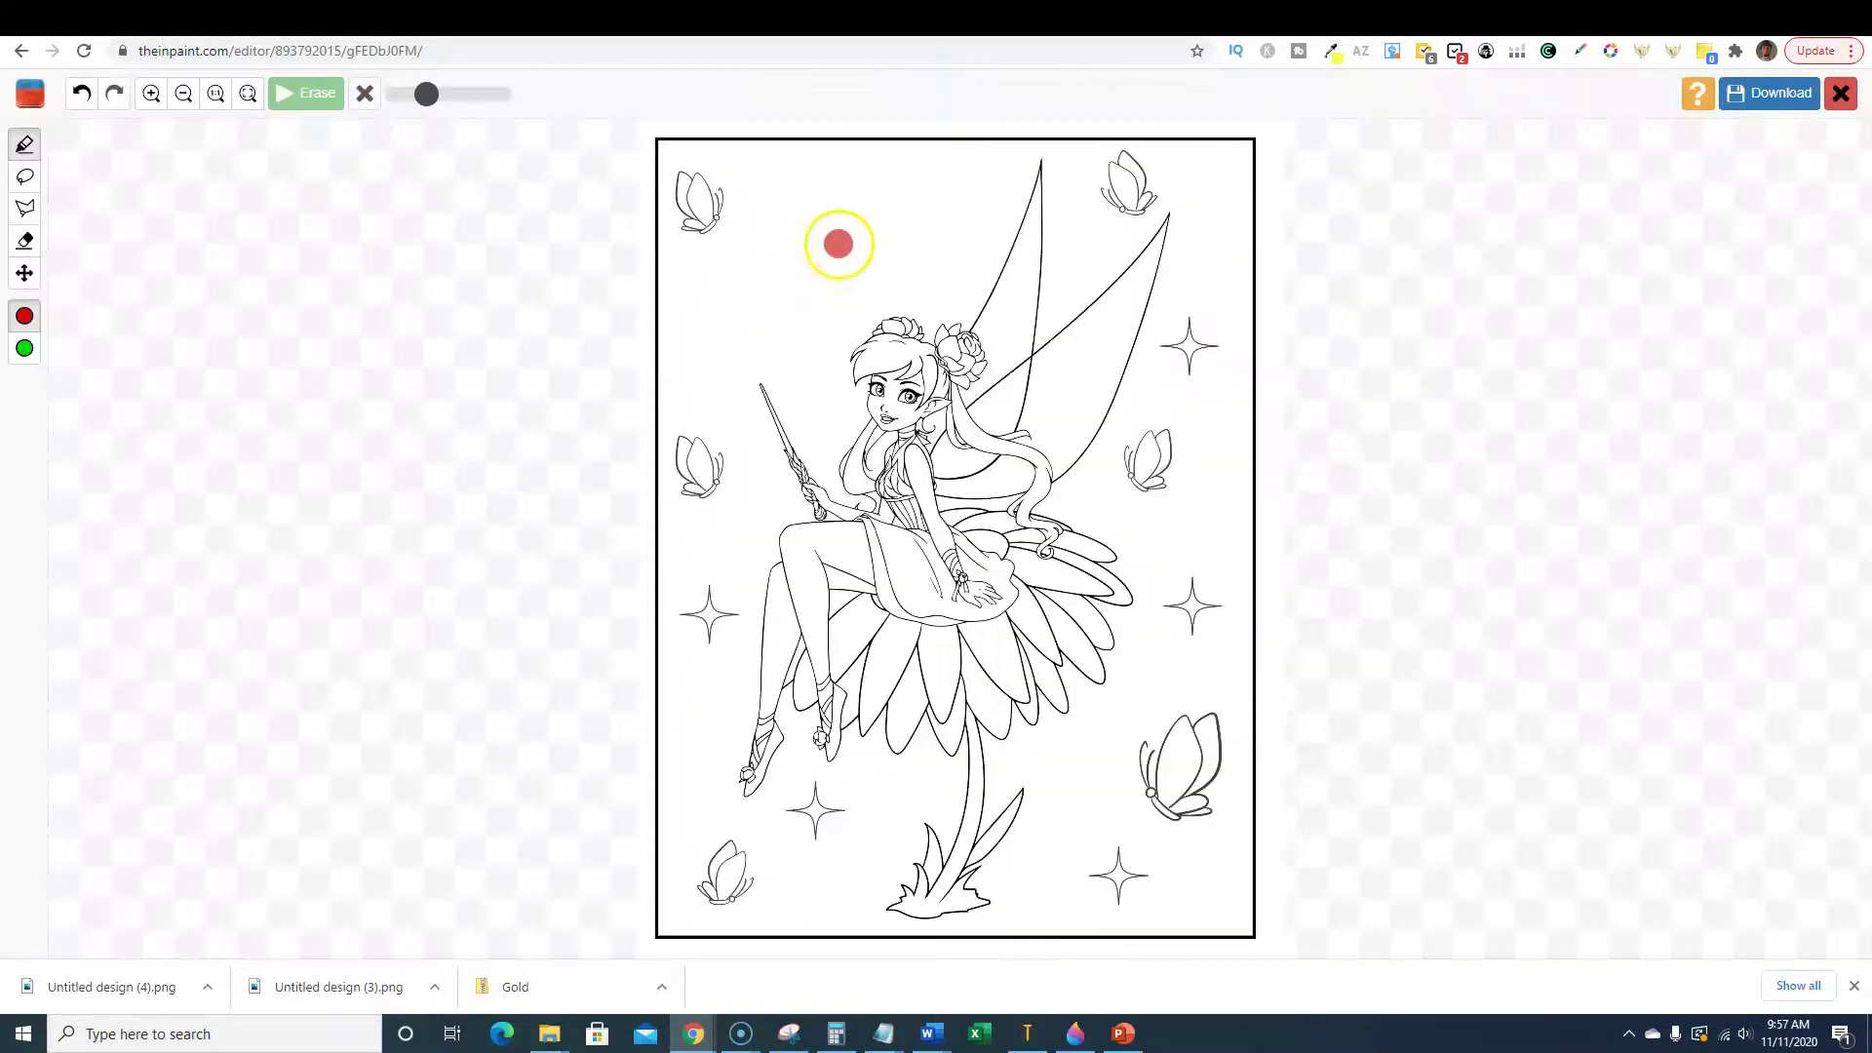
pyautogui.moveTo(690, 234)
pyautogui.mouseDown()
pyautogui.moveTo(685, 191)
pyautogui.moveTo(717, 214)
pyautogui.moveTo(704, 181)
pyautogui.moveTo(722, 199)
pyautogui.moveTo(700, 195)
pyautogui.mouseUp()
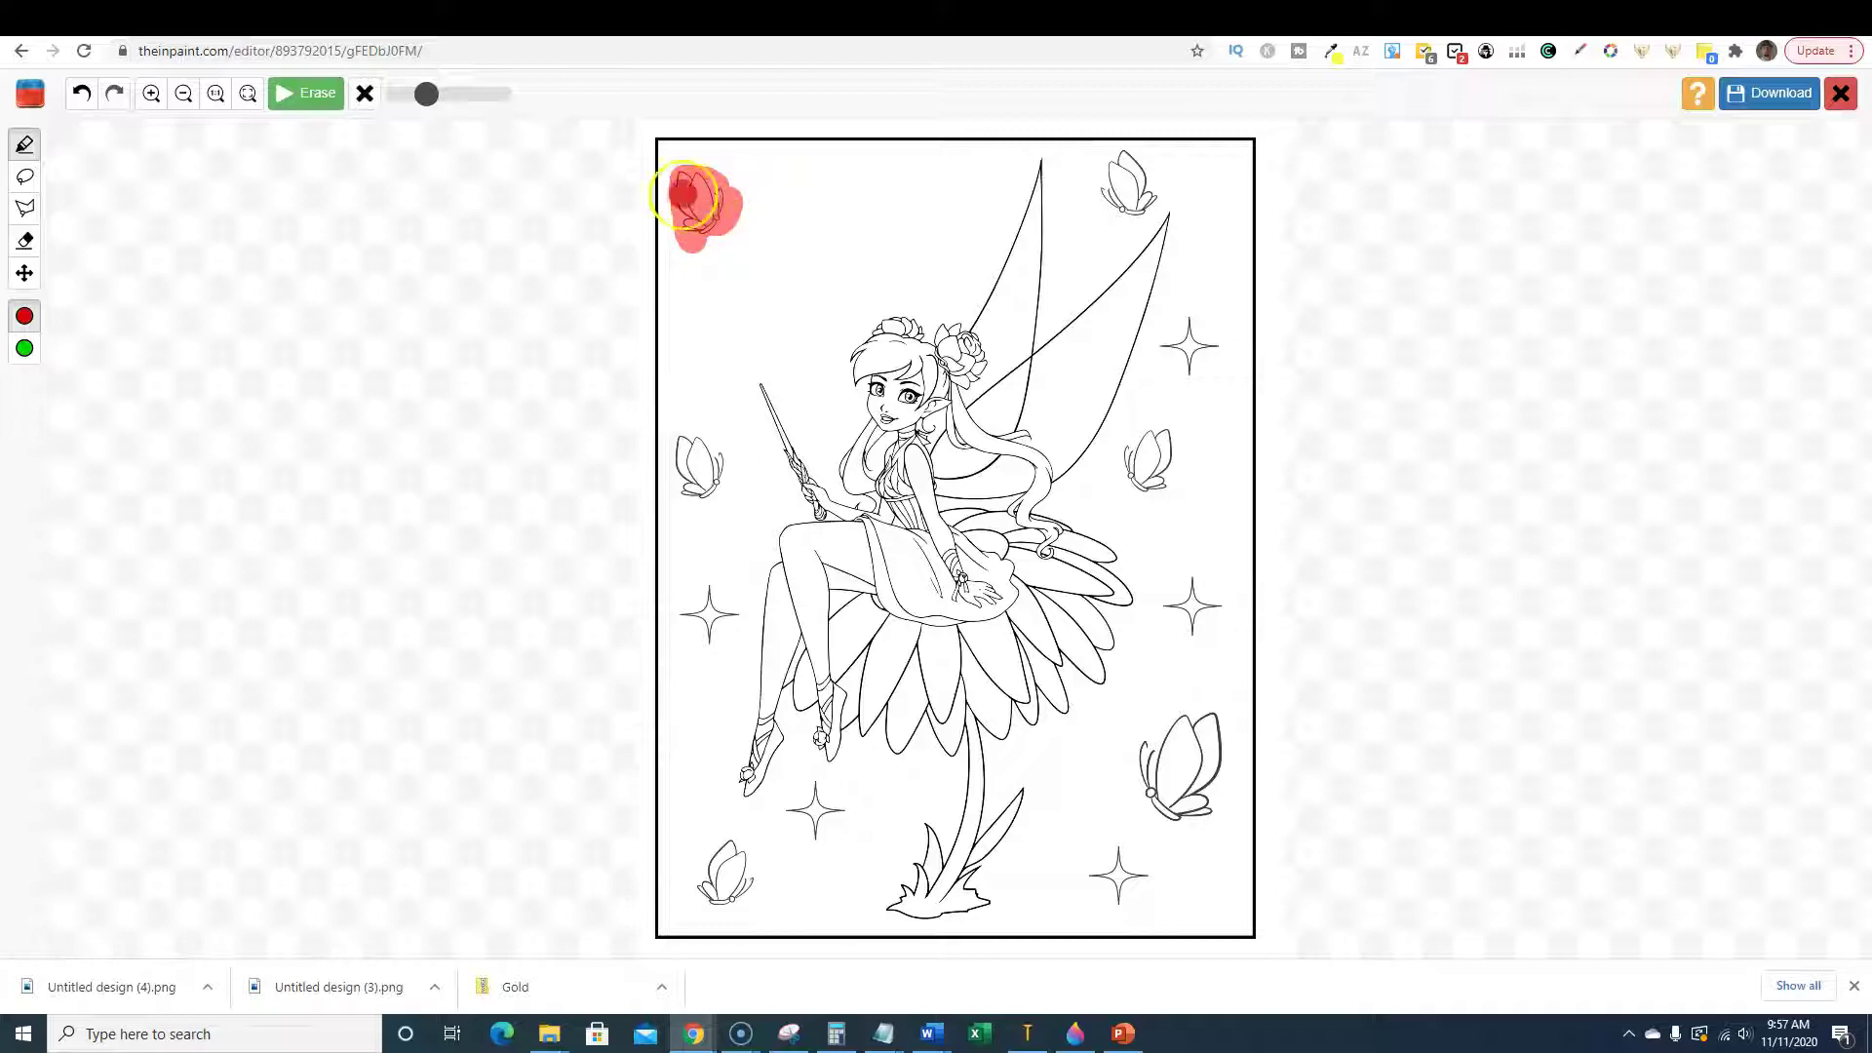
pyautogui.click(310, 95)
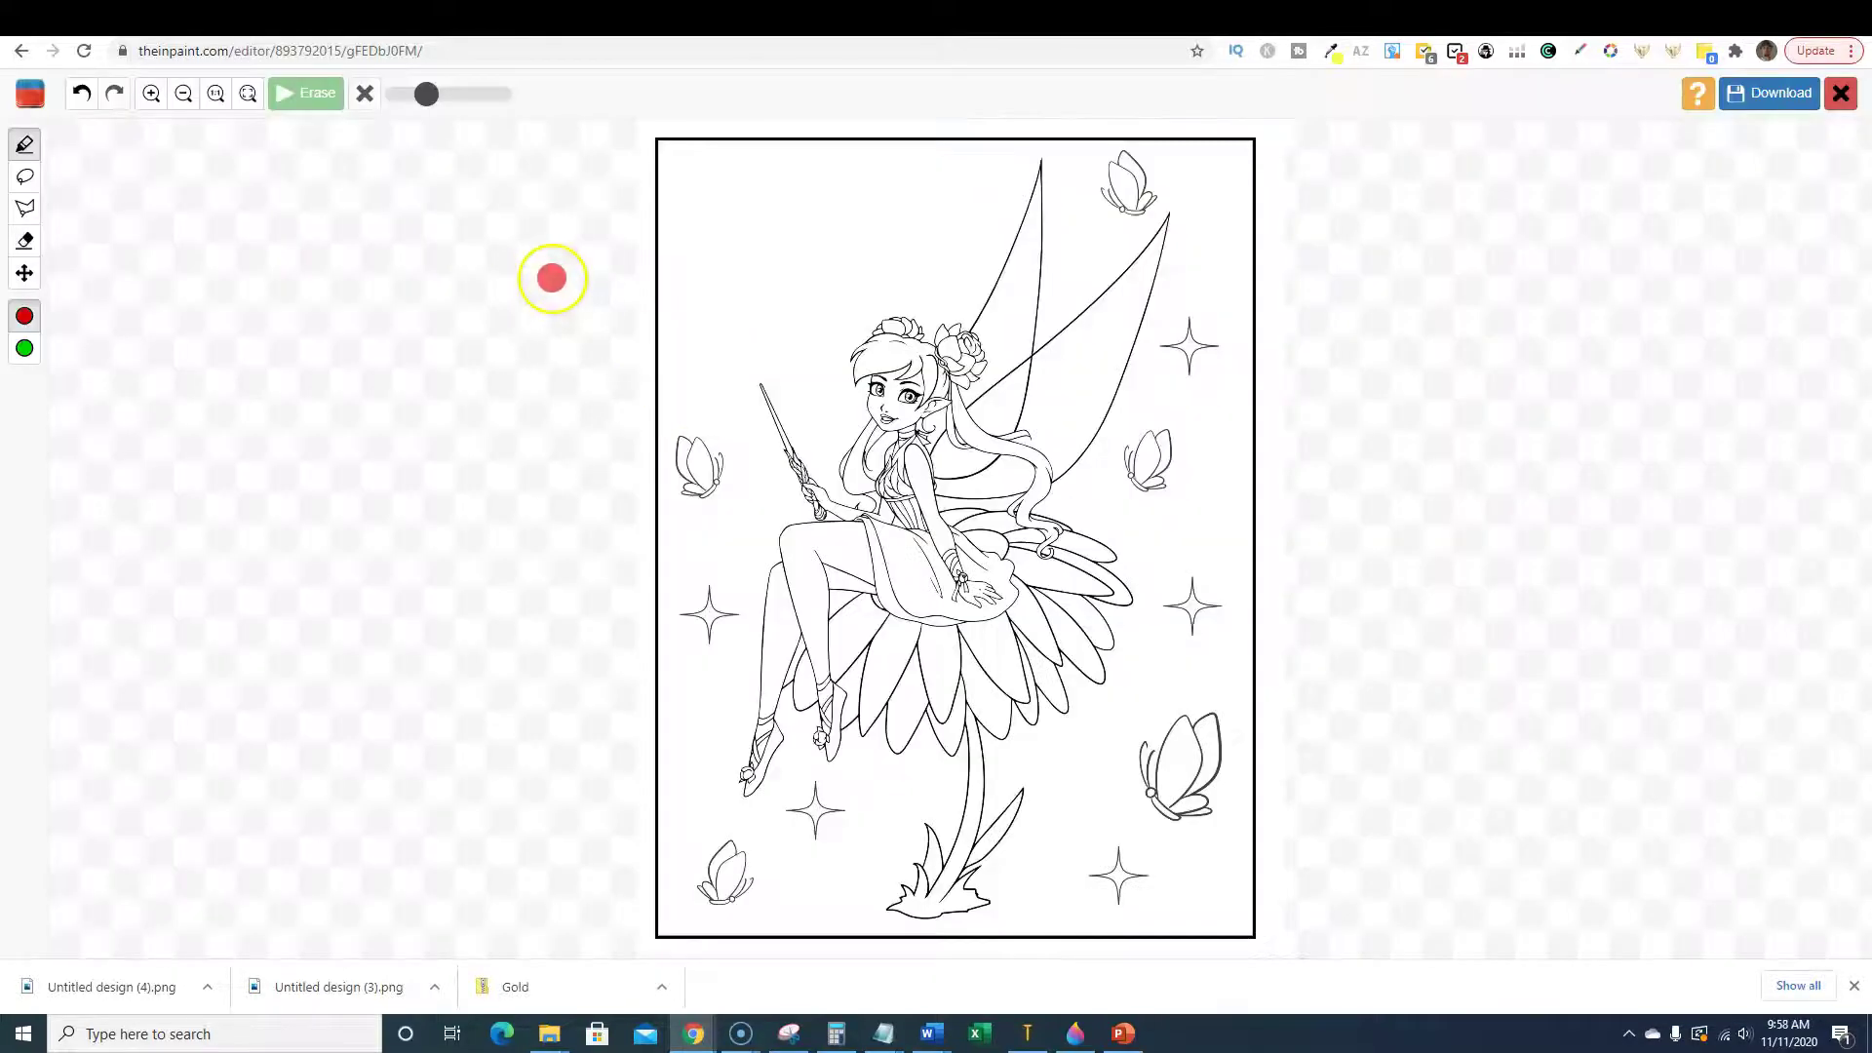
# Erase the butterfly above the fairy's wing tips with the lasso, and remove its leftover line with the marker brush.
pyautogui.click(24, 177)
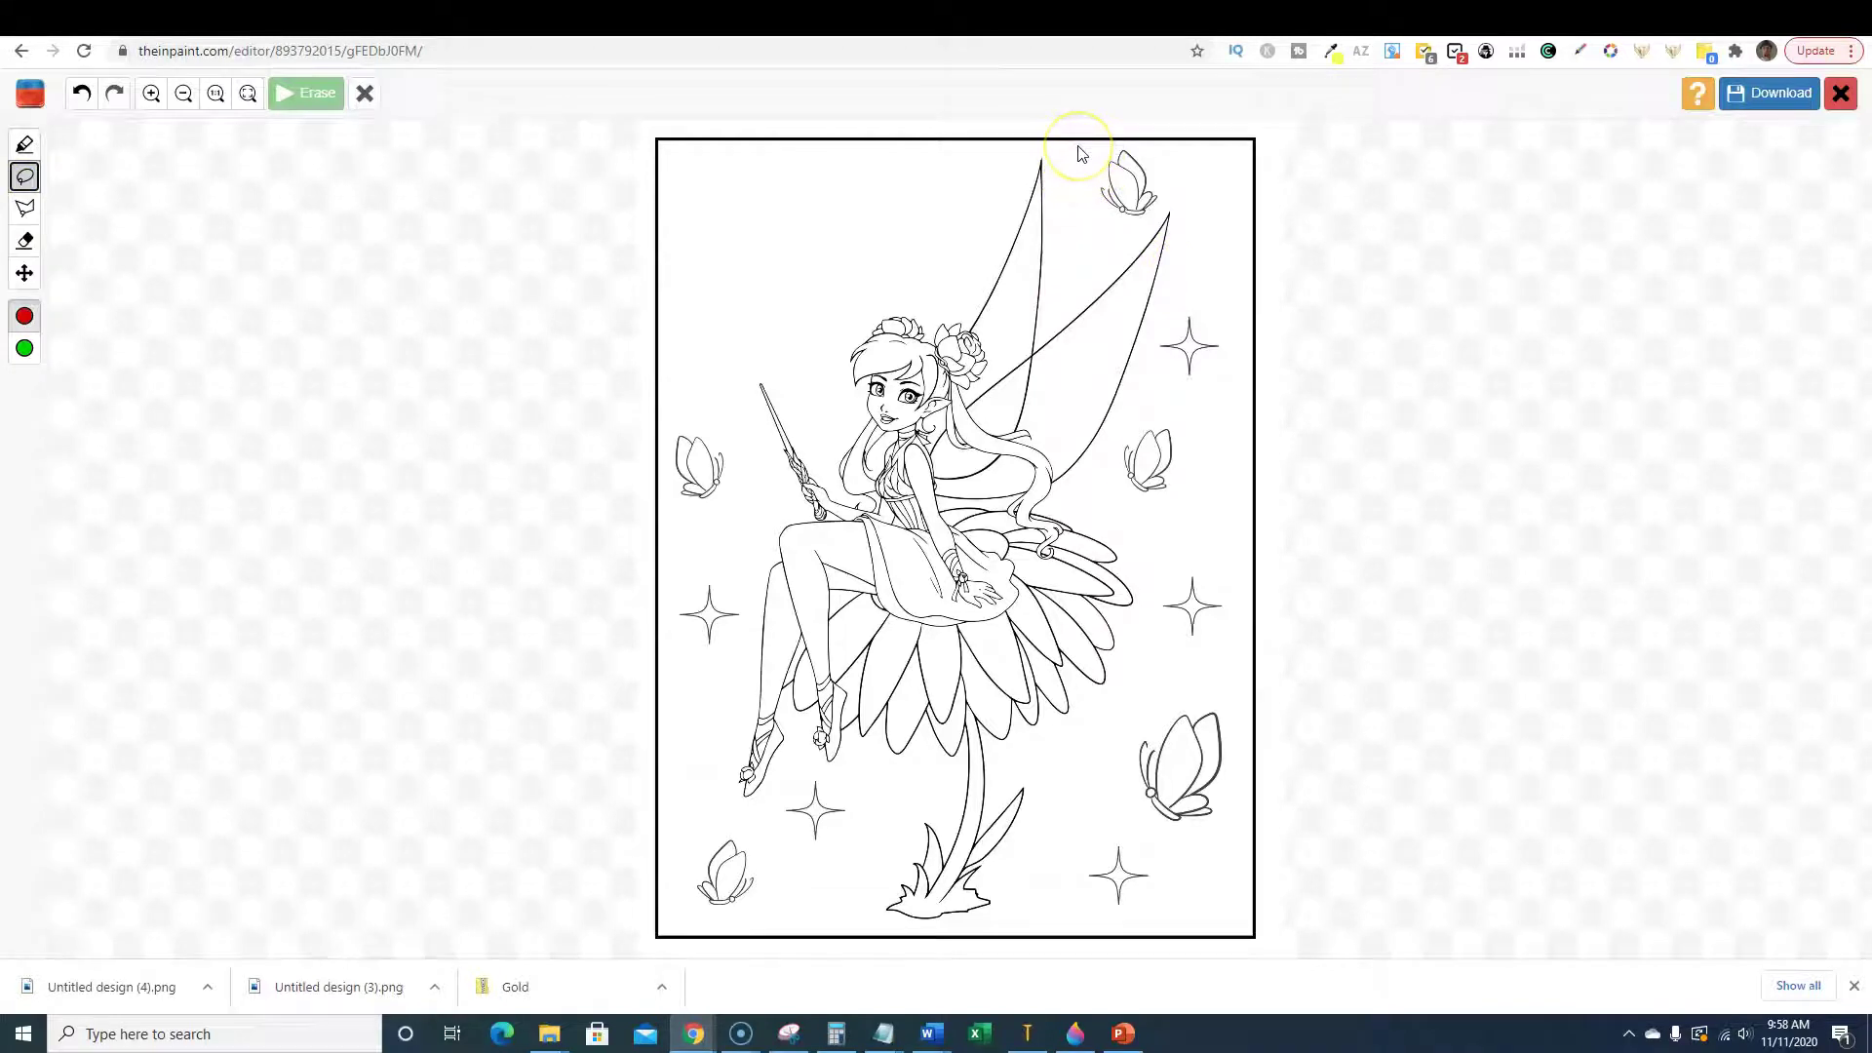
pyautogui.moveTo(1128, 185)
pyautogui.mouseDown()
pyautogui.moveTo(1117, 156)
pyautogui.moveTo(1080, 148)
pyautogui.mouseUp()
pyautogui.click(340, 102)
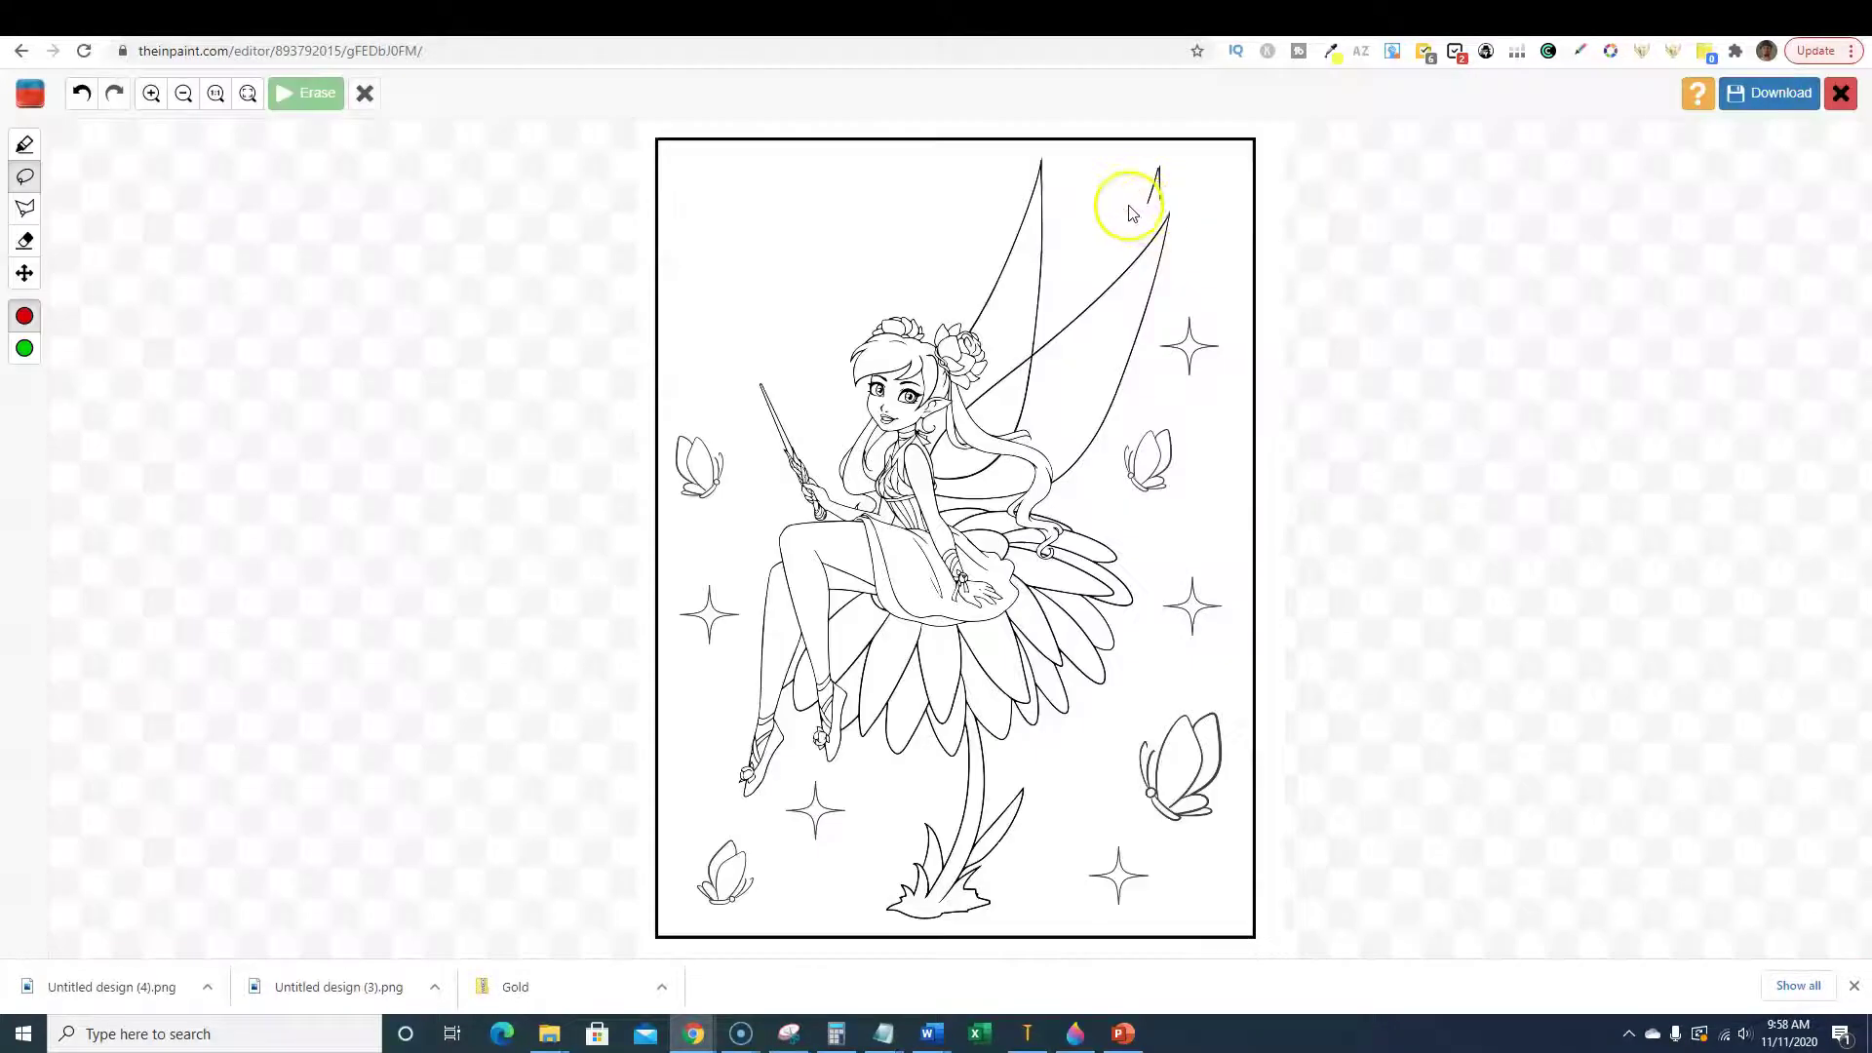
pyautogui.moveTo(1107, 156)
pyautogui.mouseDown()
pyautogui.moveTo(1111, 210)
pyautogui.moveTo(1107, 161)
pyautogui.mouseUp()
pyautogui.click(337, 97)
pyautogui.click(24, 145)
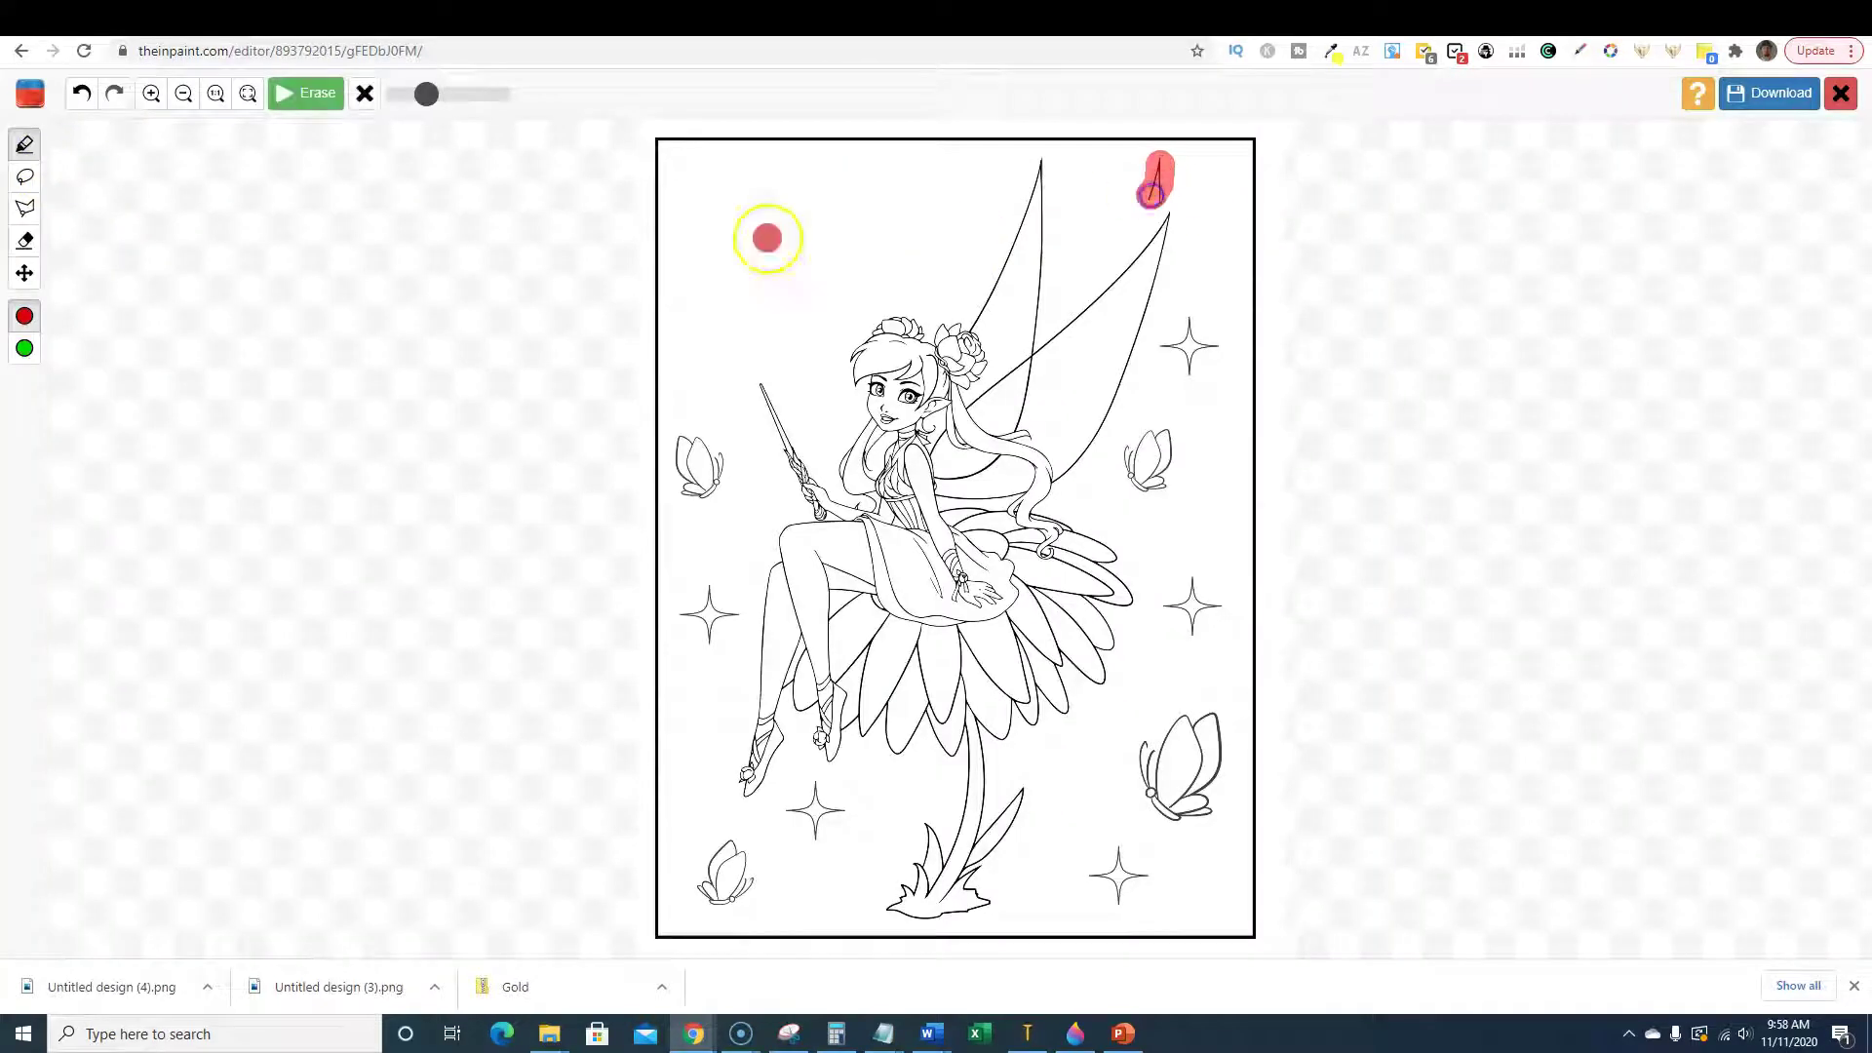
pyautogui.click(306, 93)
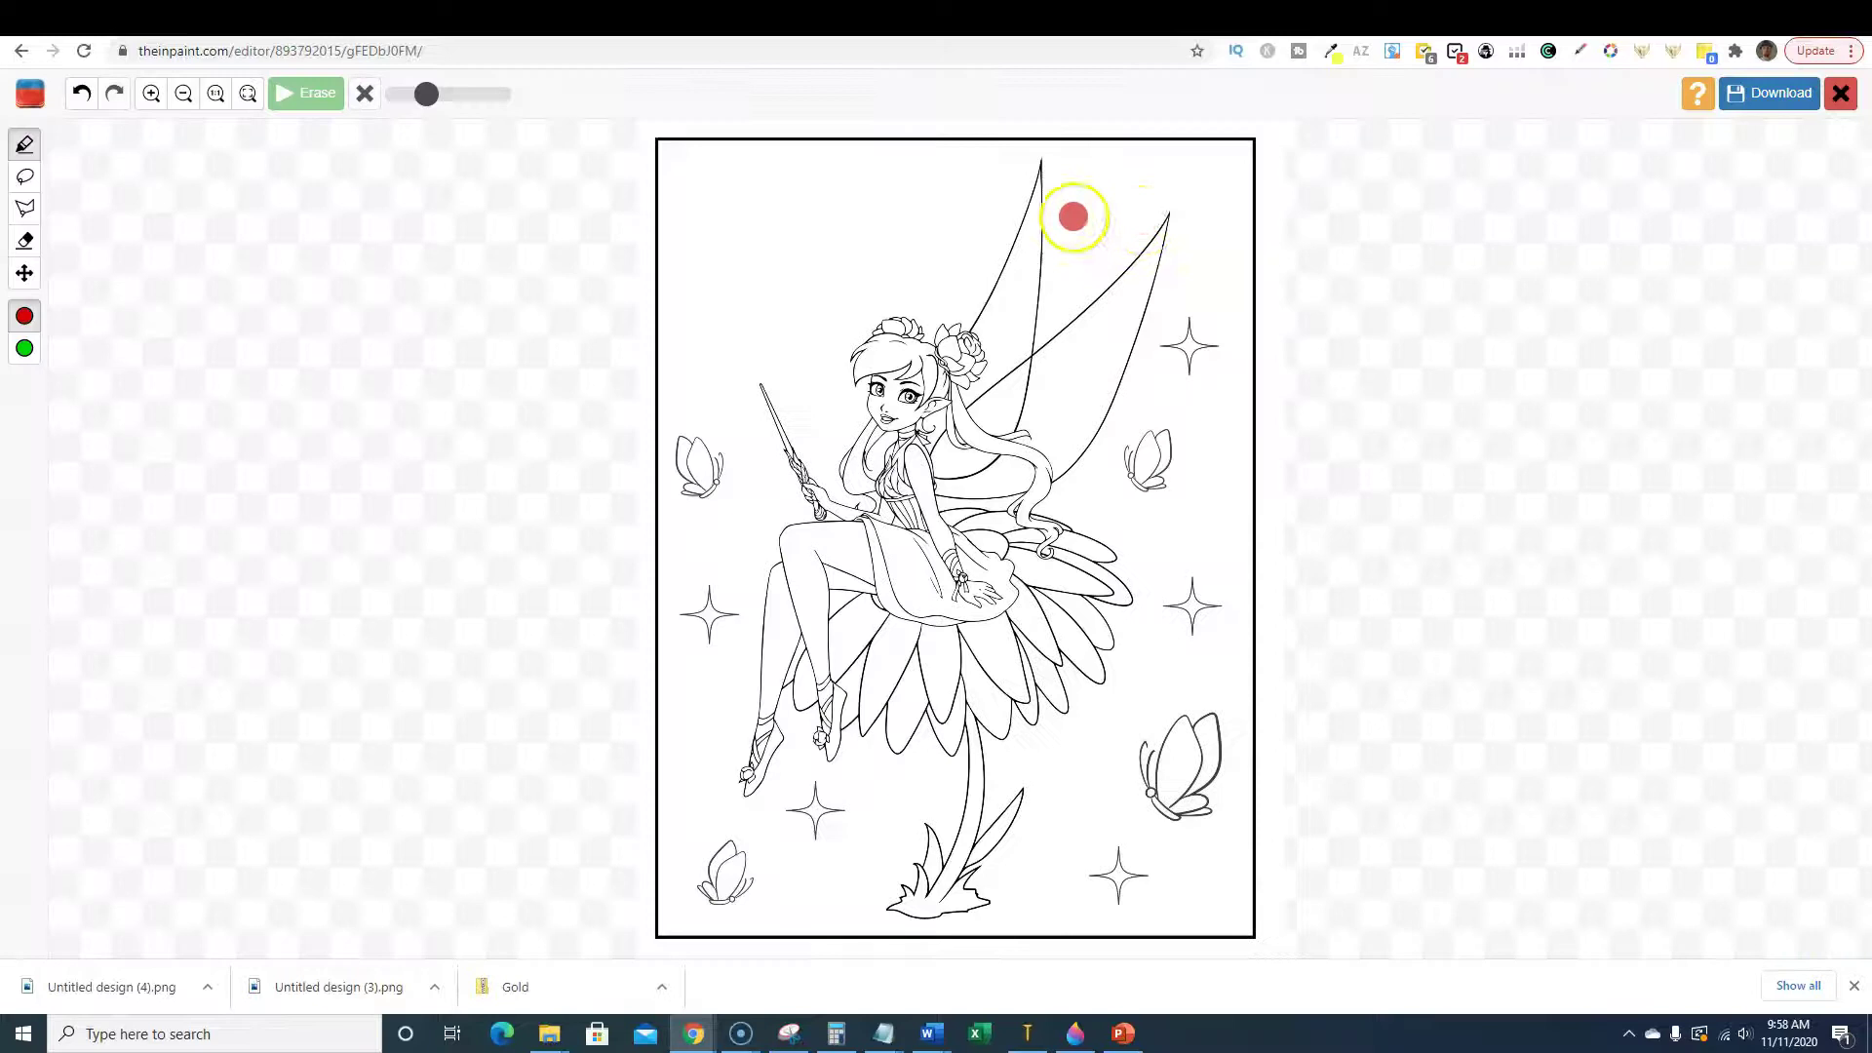
# Enlarge the marker brush, cover all remaining butterflies and stars along both sides of the page, and erase them.
pyautogui.moveTo(432, 95); pyautogui.dragTo(498, 94)
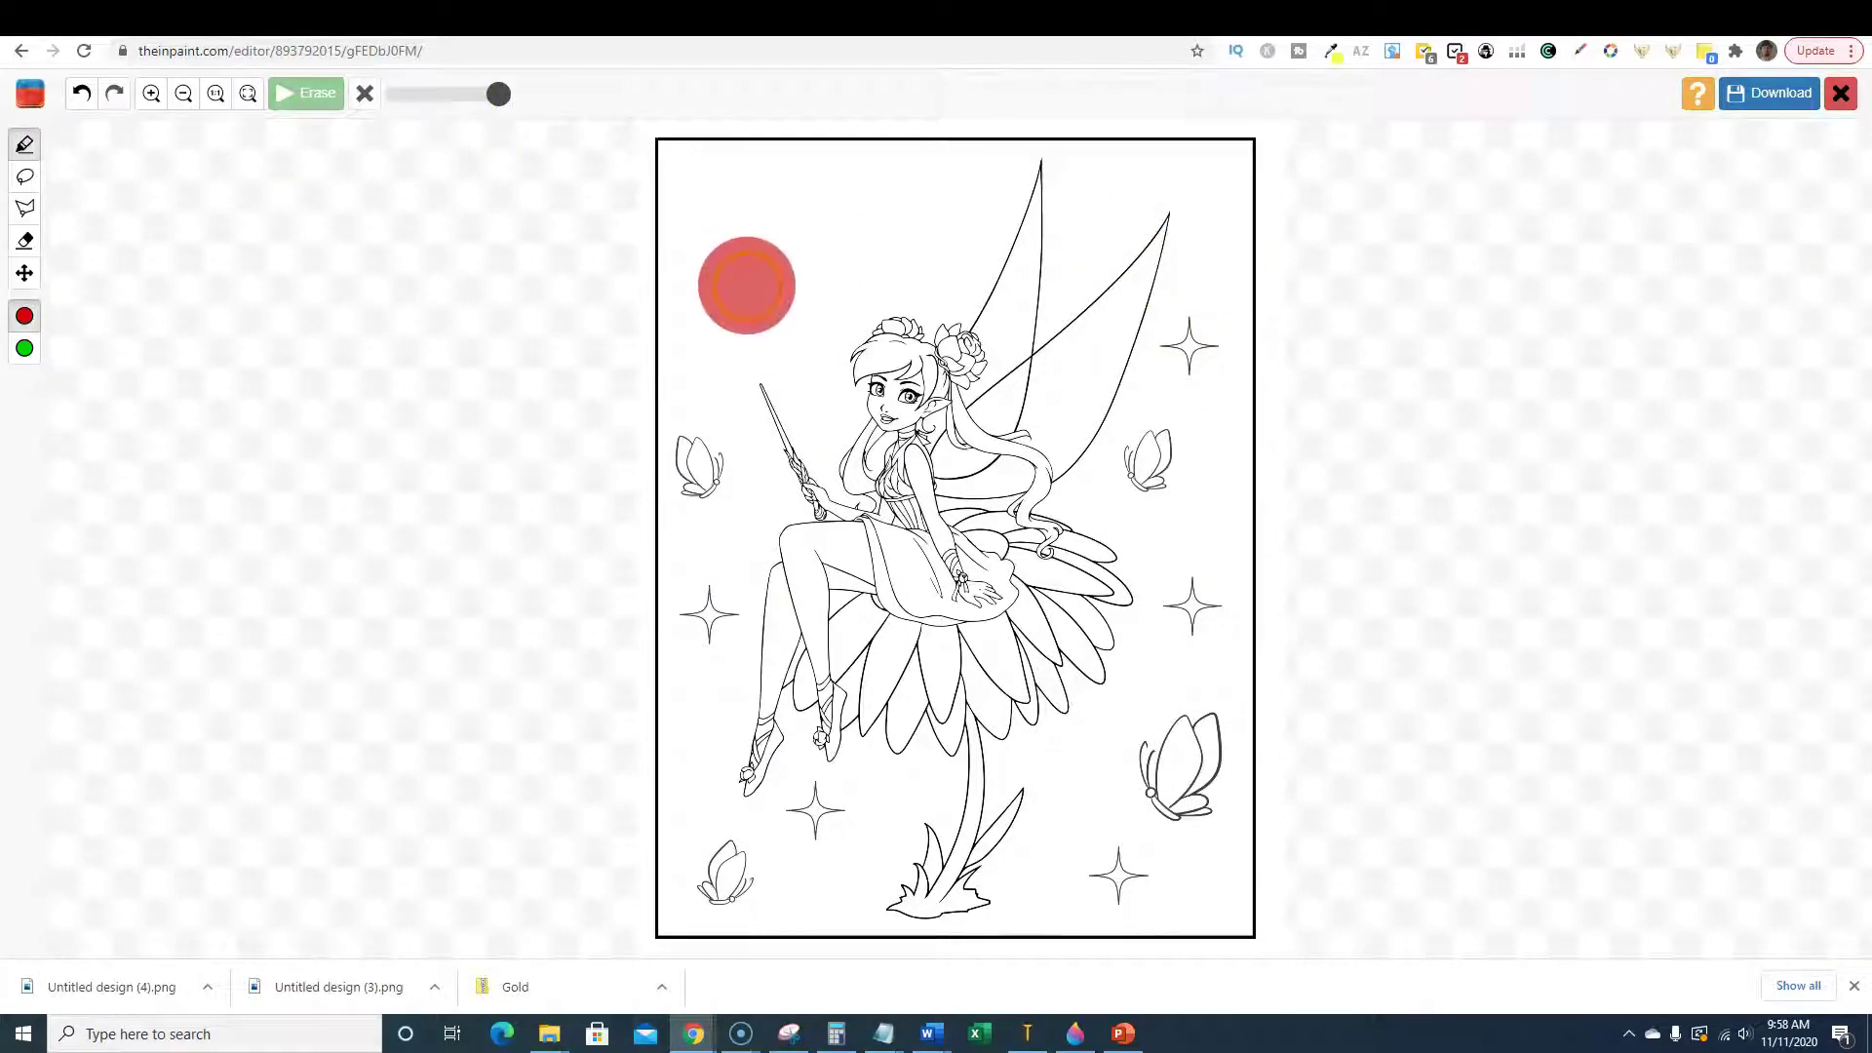
pyautogui.moveTo(712, 454); pyautogui.dragTo(712, 477)
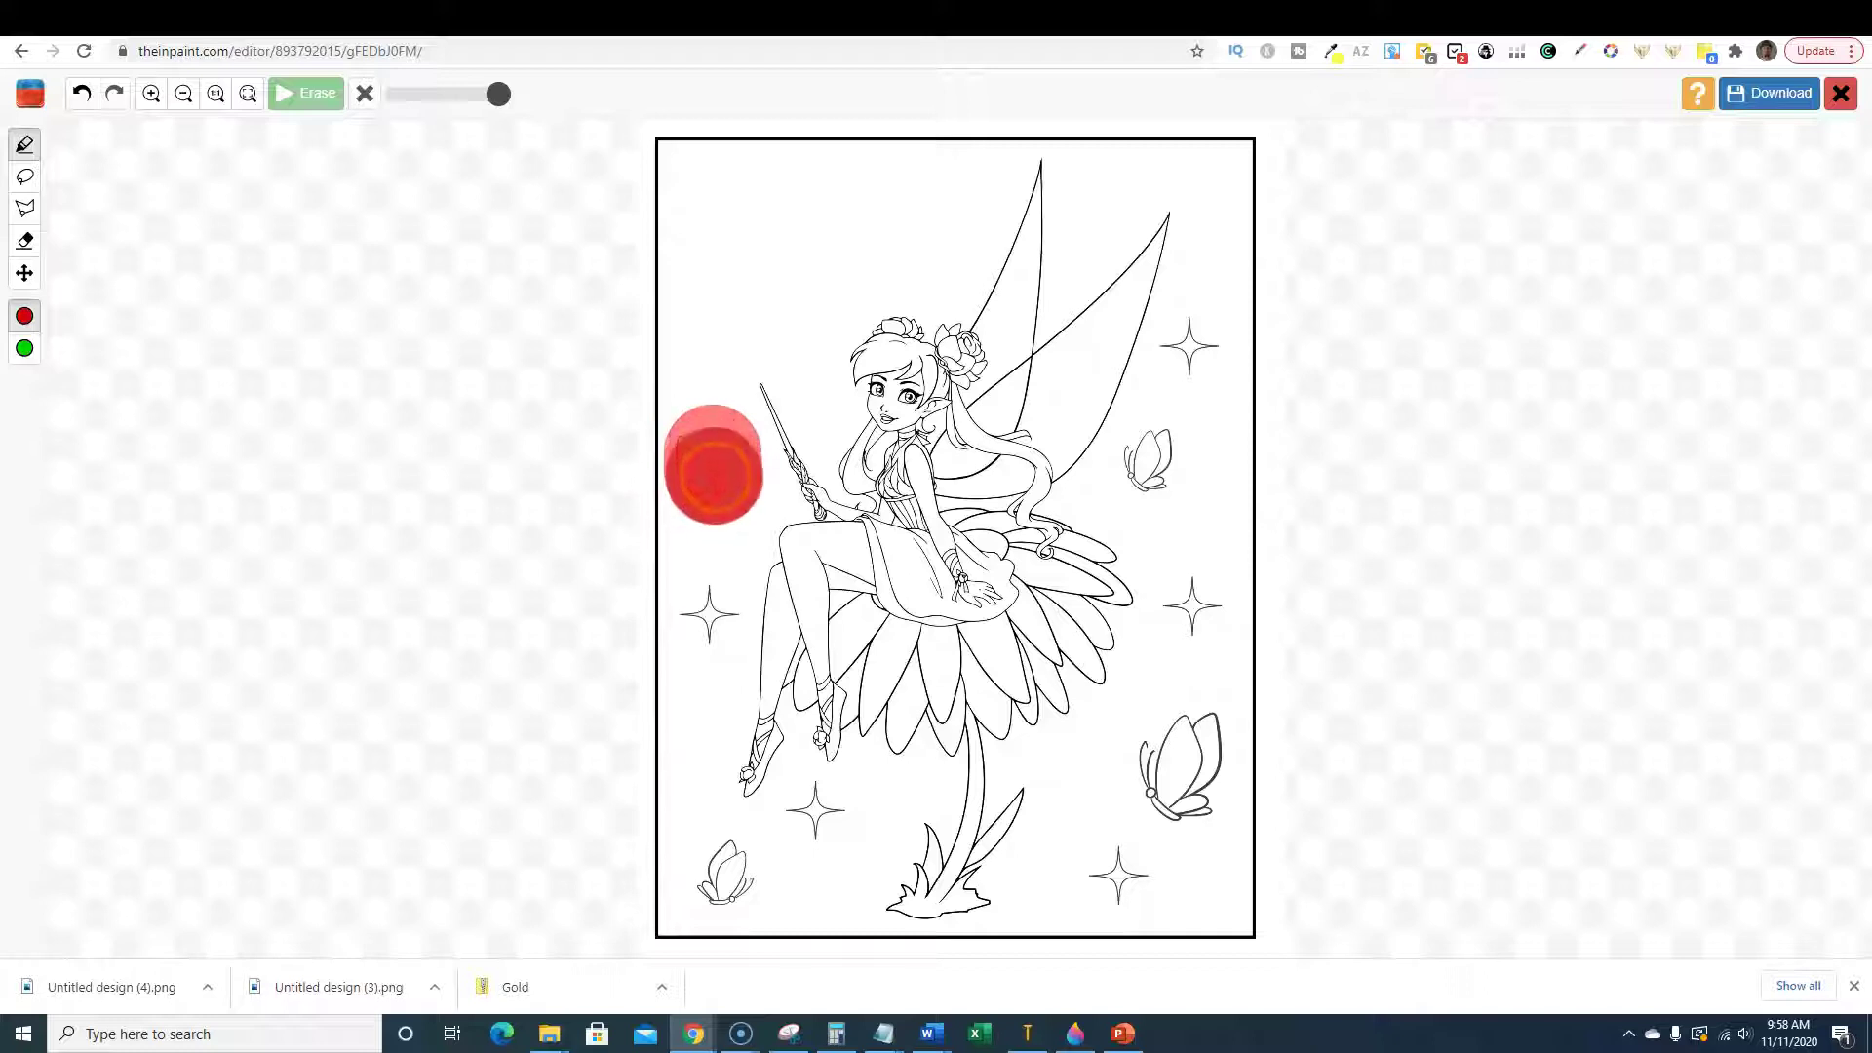
pyautogui.moveTo(711, 590); pyautogui.dragTo(709, 603)
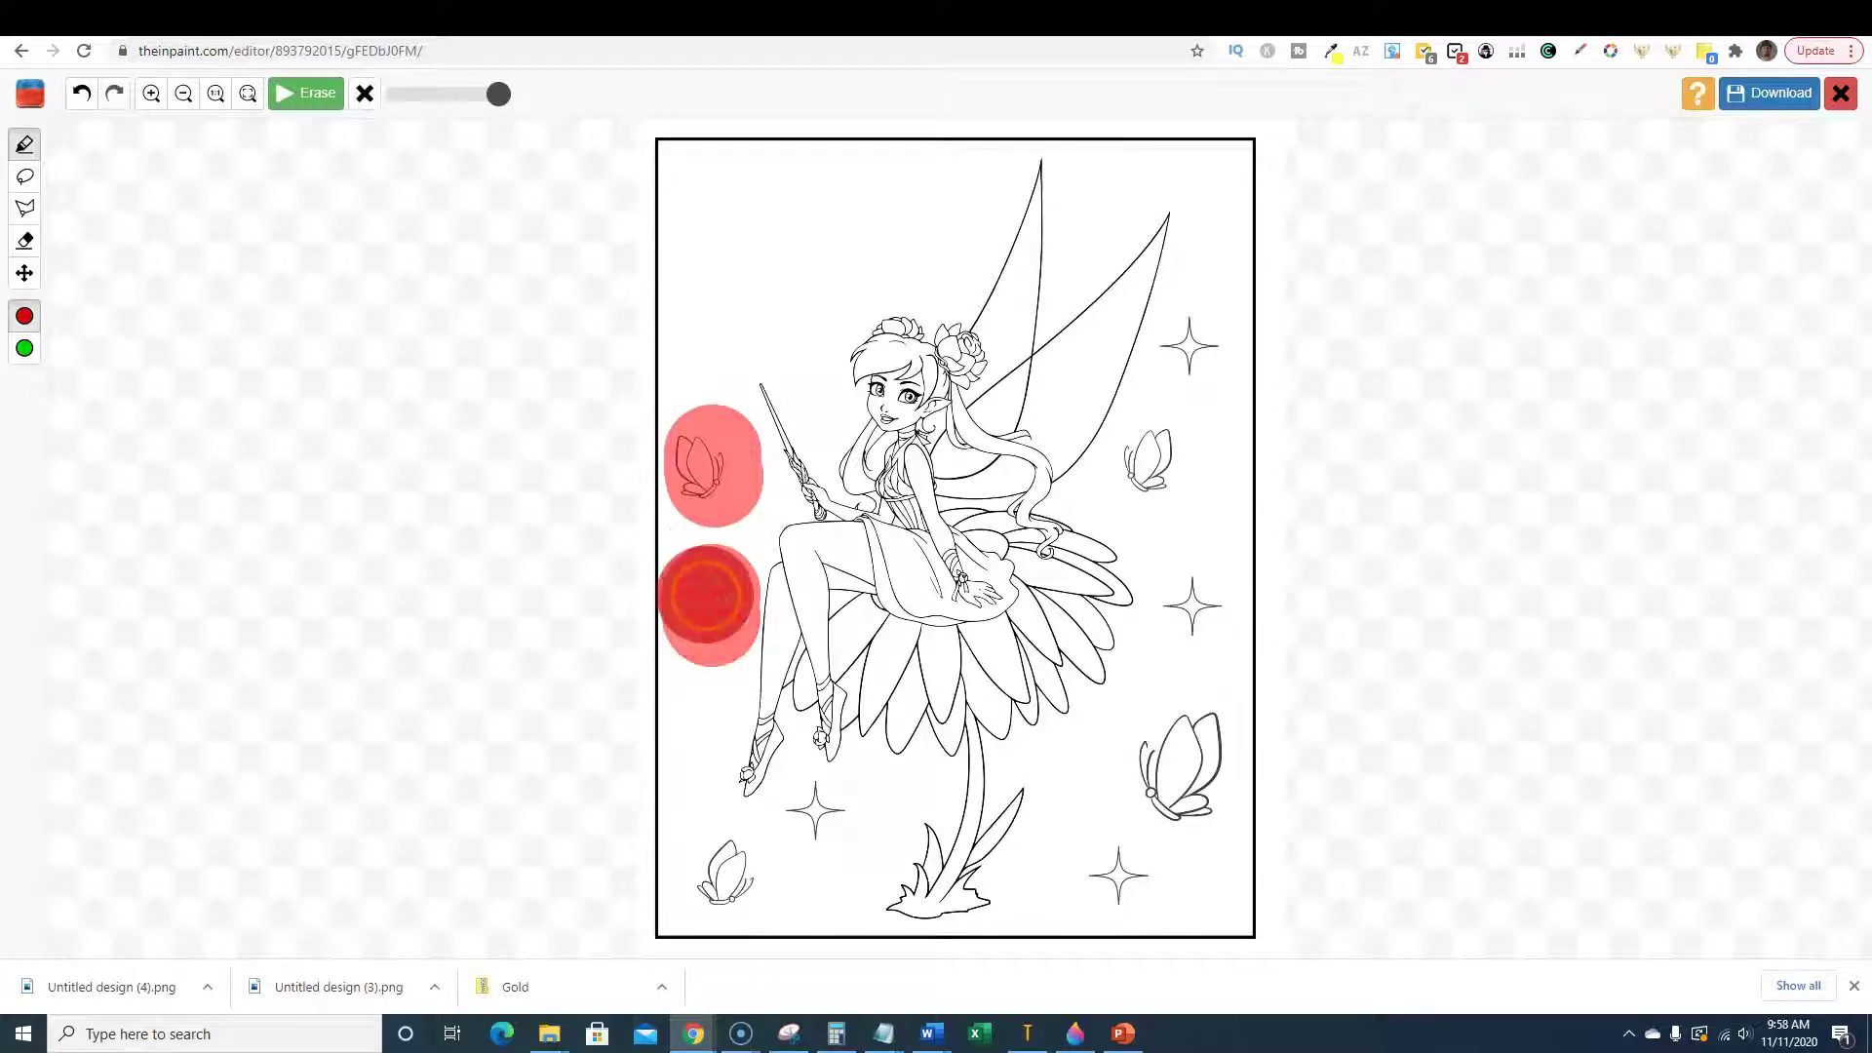
pyautogui.moveTo(726, 871)
pyautogui.mouseDown()
pyautogui.moveTo(815, 815)
pyautogui.moveTo(833, 826)
pyautogui.mouseUp()
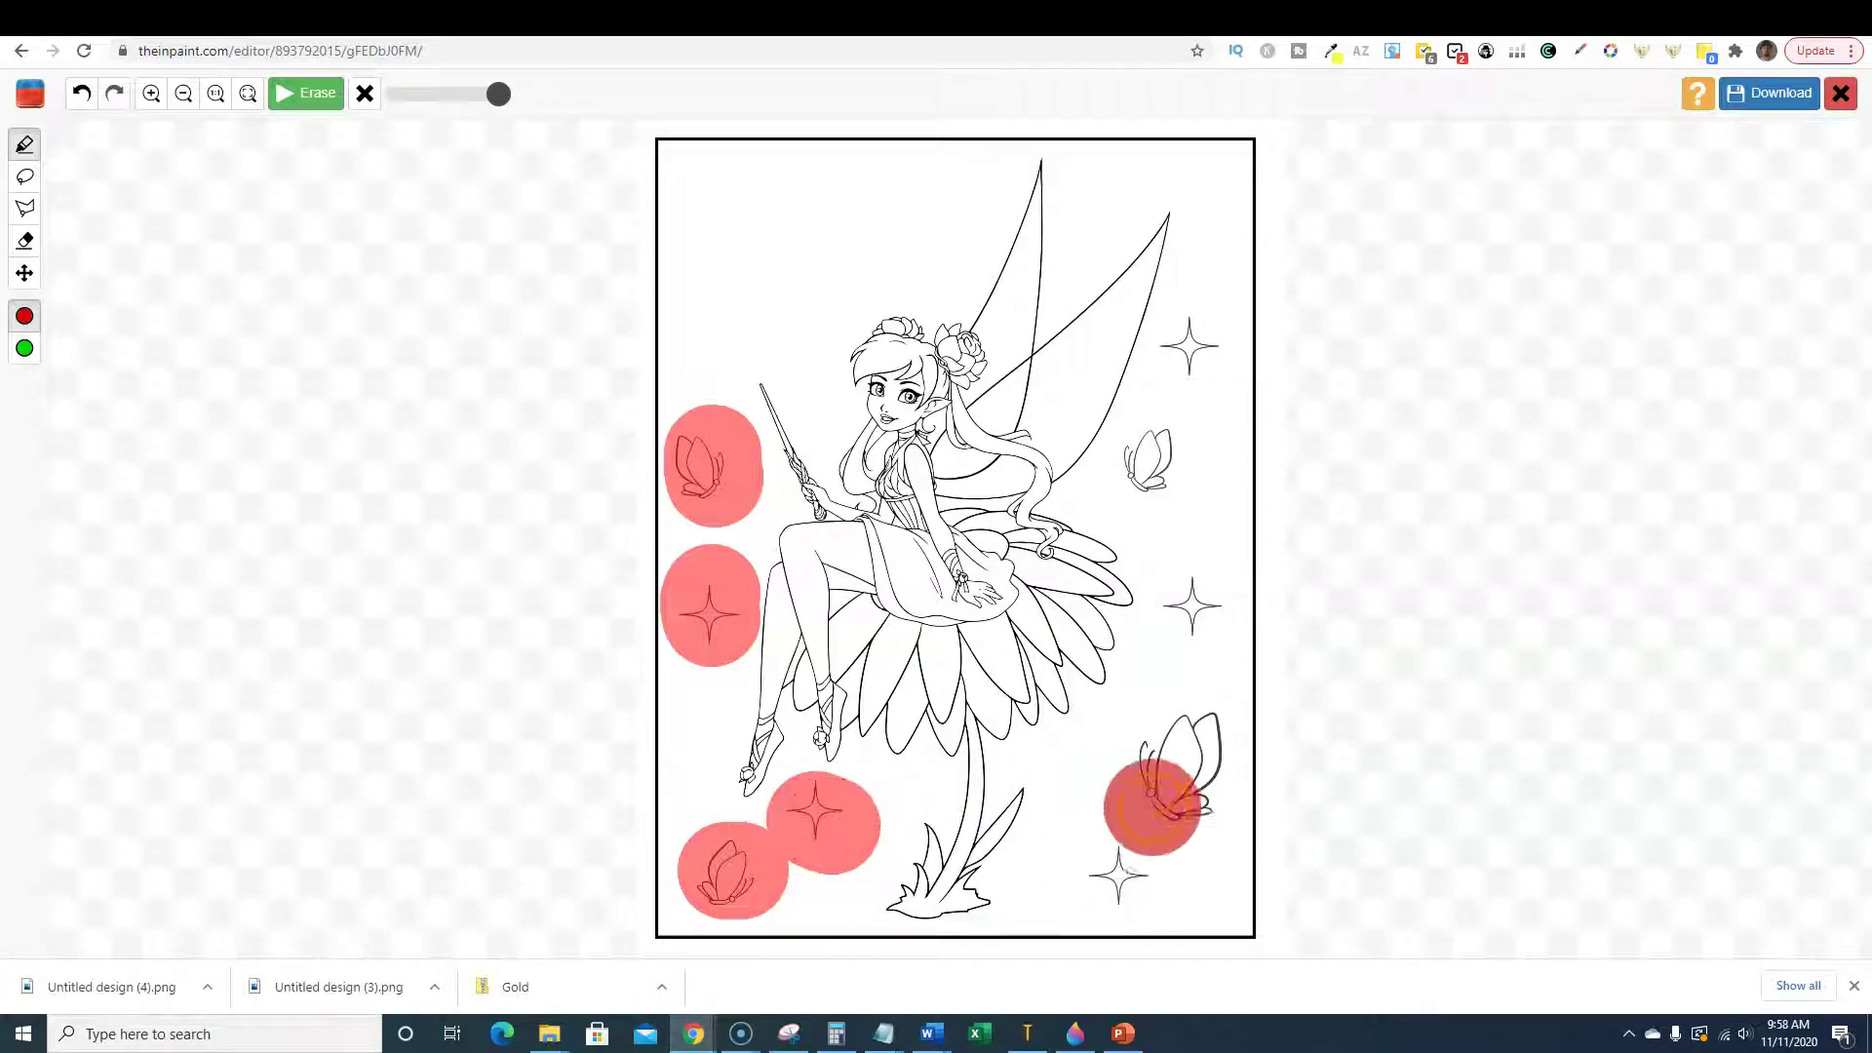
pyautogui.moveTo(1167, 744)
pyautogui.mouseDown()
pyautogui.moveTo(1187, 744)
pyautogui.moveTo(1179, 786)
pyautogui.moveTo(1122, 864)
pyautogui.moveTo(1190, 618)
pyautogui.moveTo(1198, 520)
pyautogui.moveTo(1153, 468)
pyautogui.moveTo(1188, 347)
pyautogui.mouseUp()
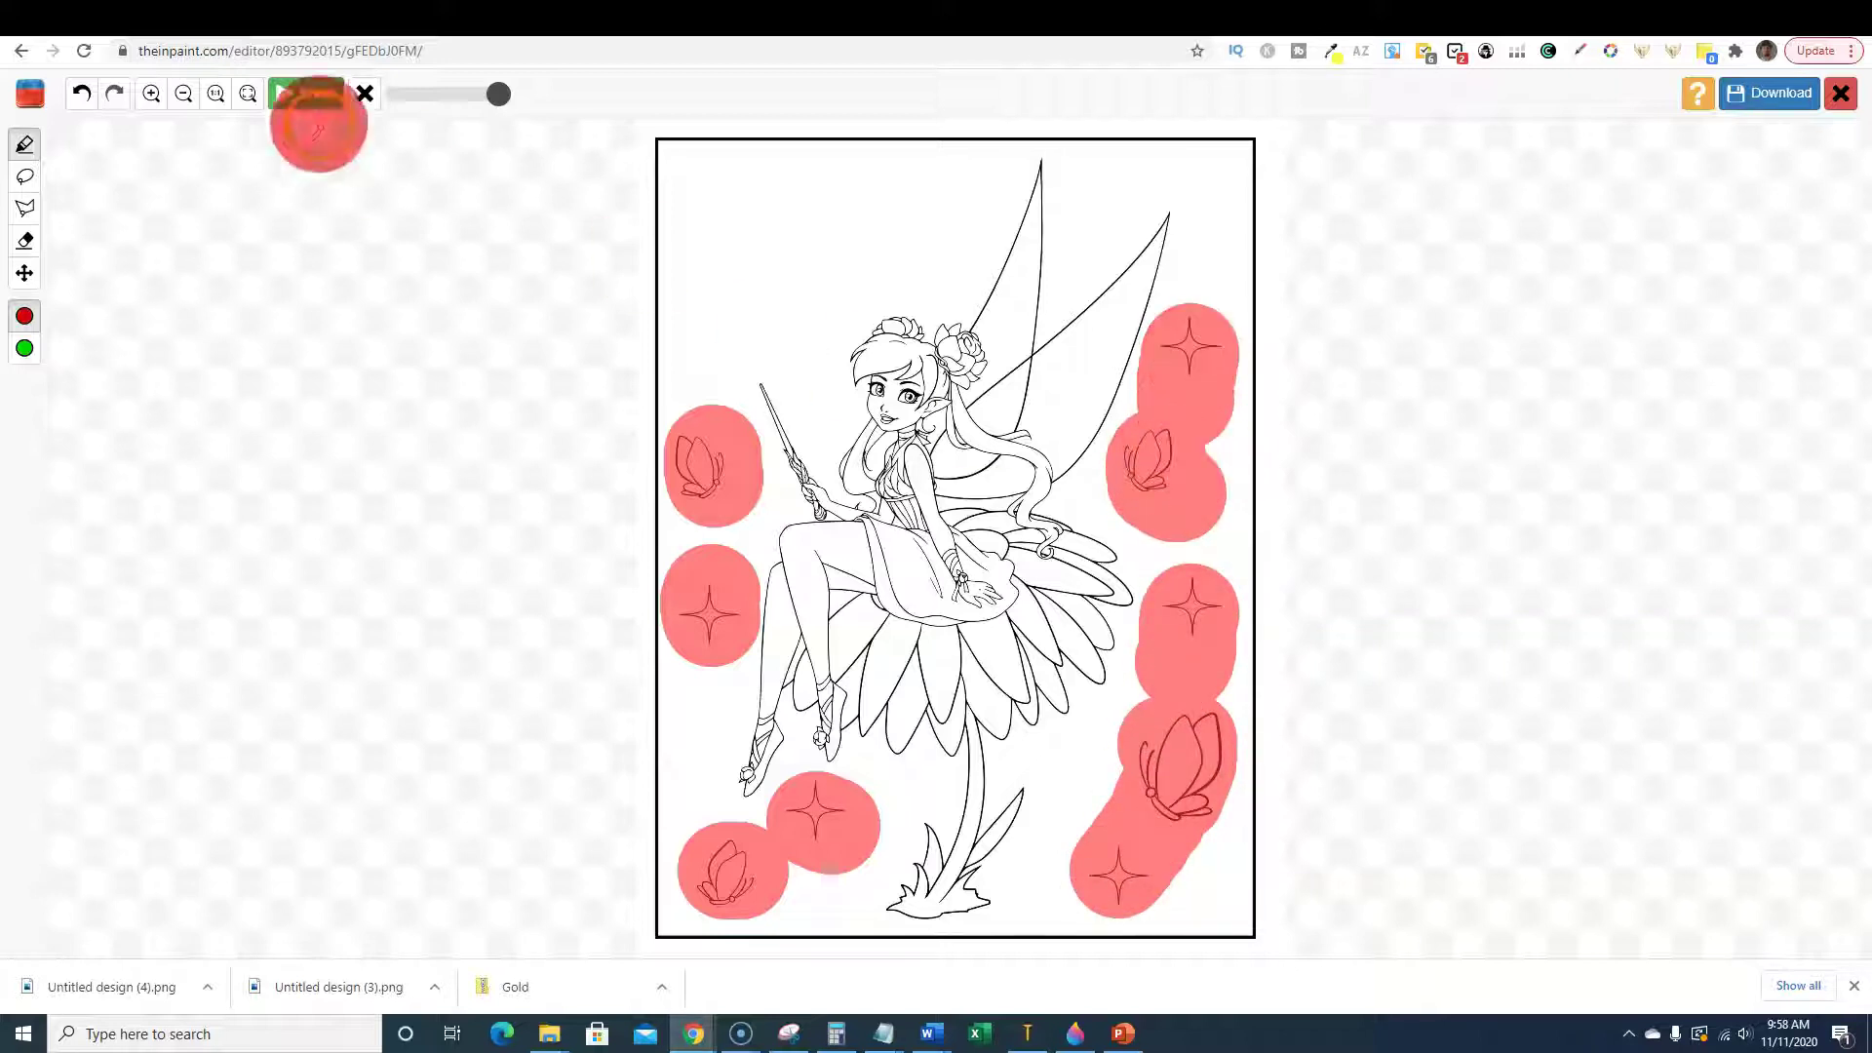
pyautogui.click(305, 92)
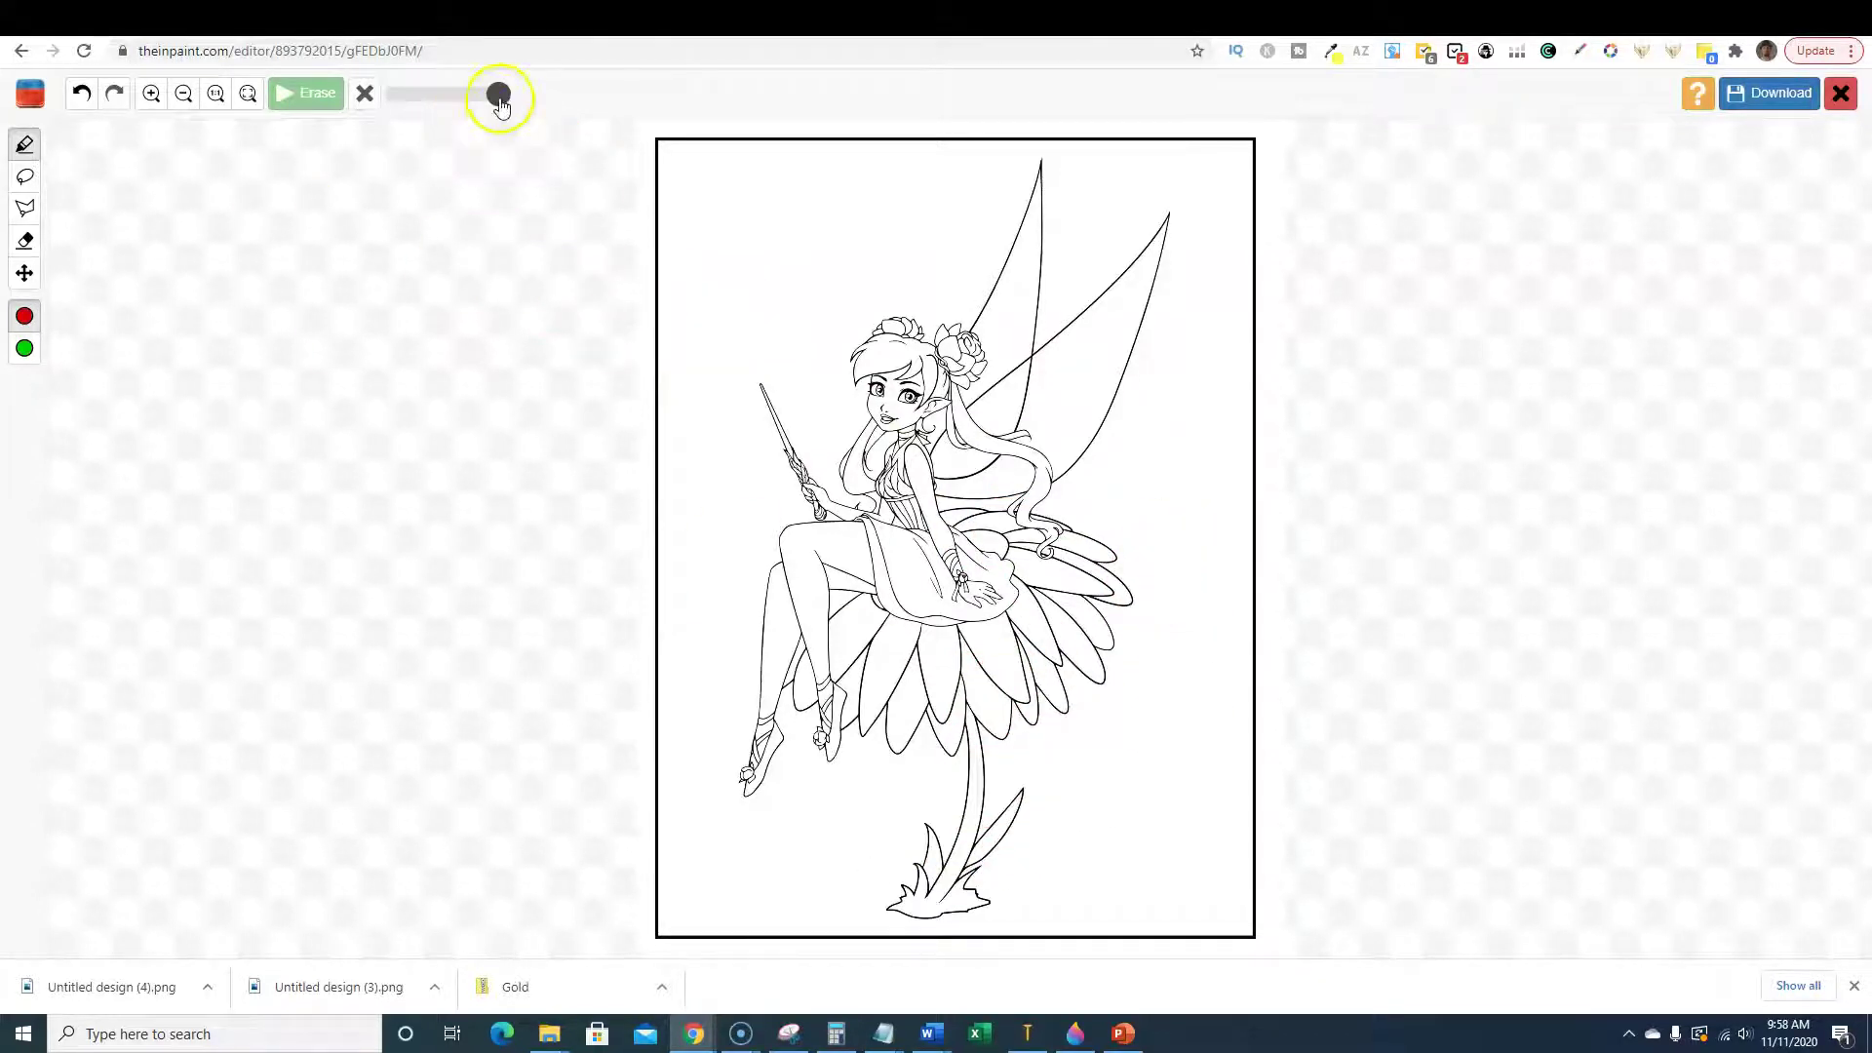
# Reduce the marker size and trace both edges of the flower stem just below the petals.
pyautogui.moveTo(499, 99); pyautogui.dragTo(413, 99)
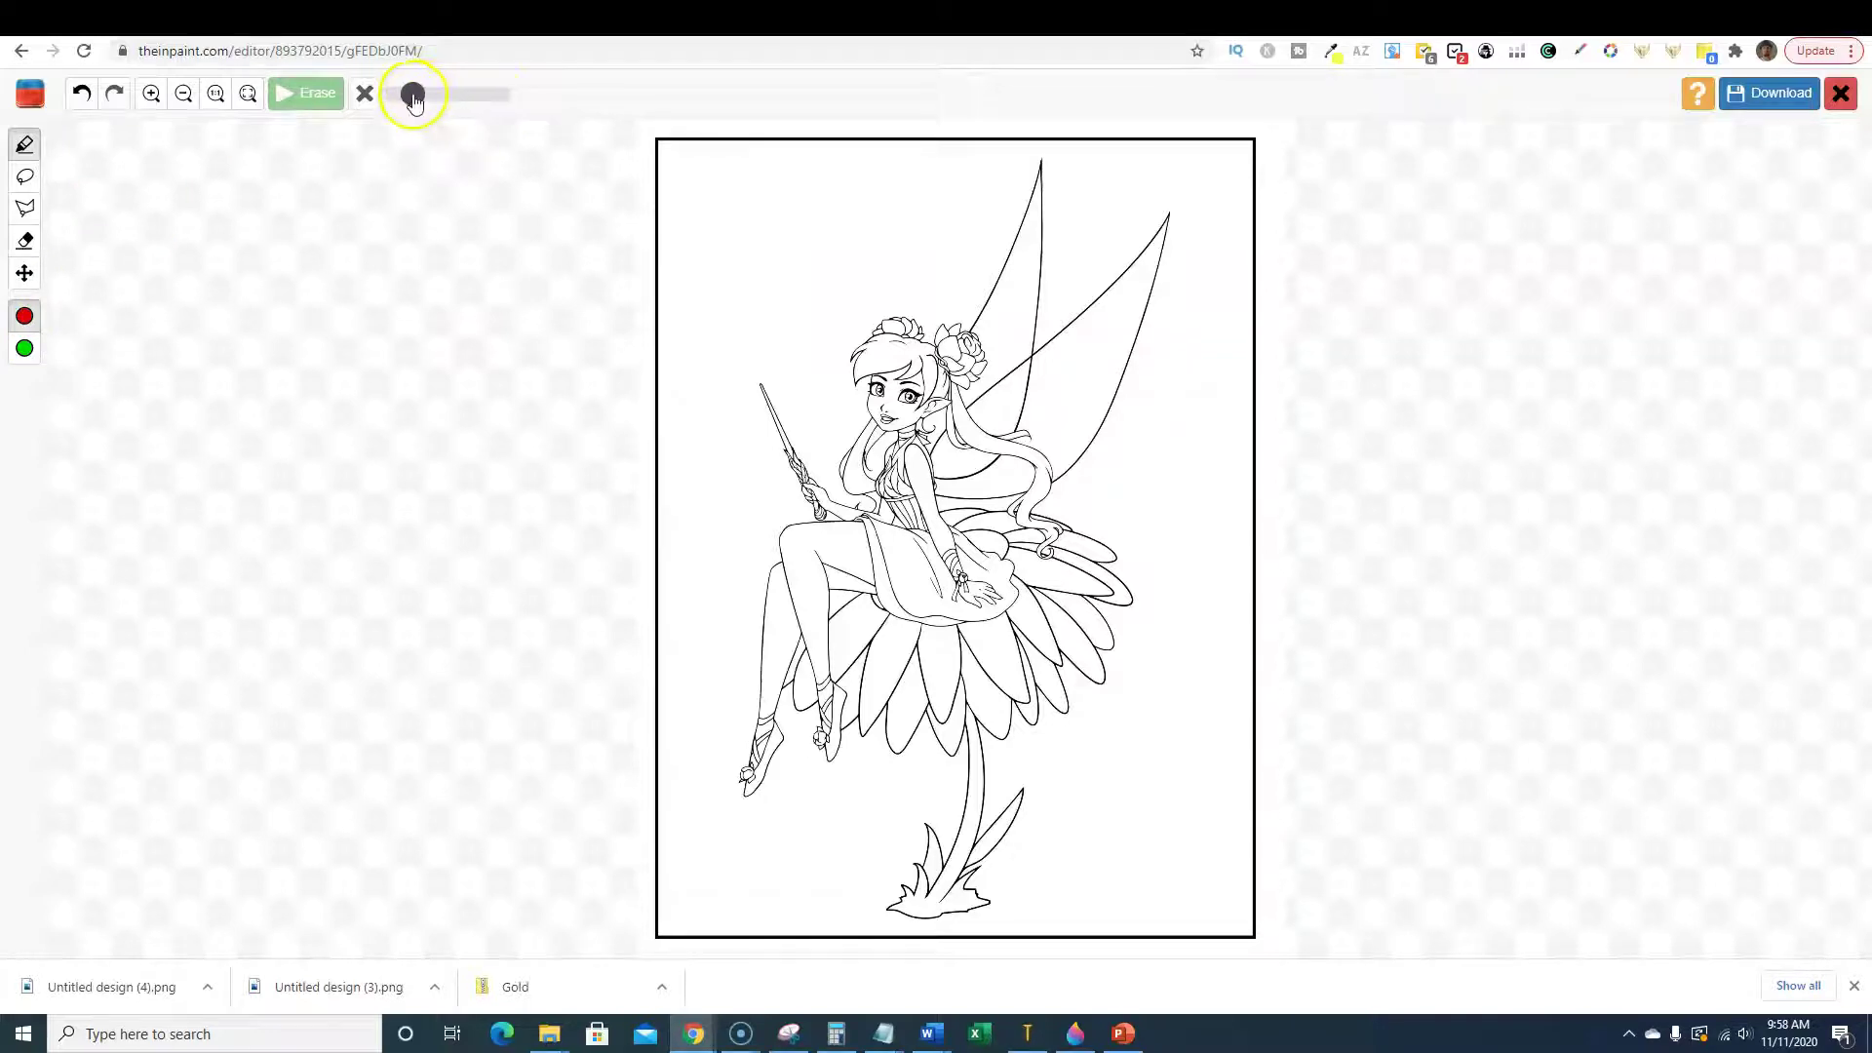
pyautogui.click(24, 273)
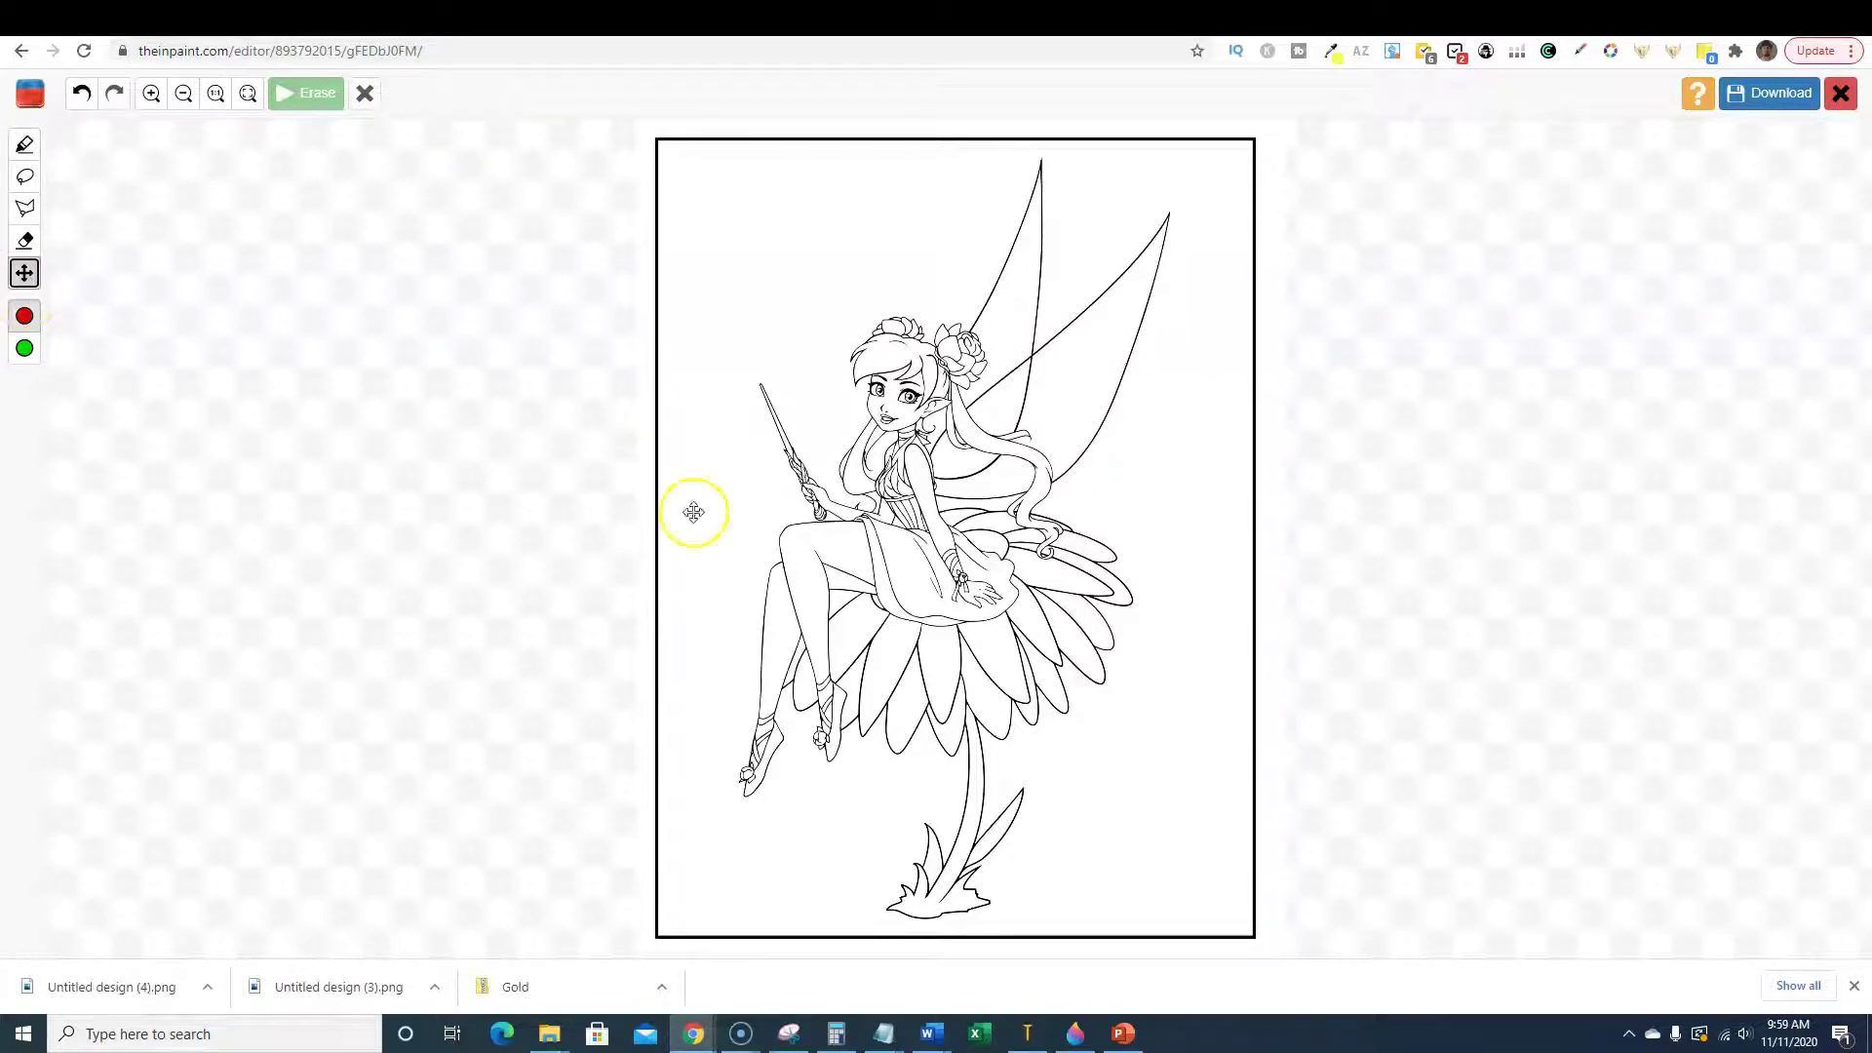
pyautogui.moveTo(1103, 760)
pyautogui.mouseDown()
pyautogui.moveTo(1073, 451)
pyautogui.moveTo(1070, 479)
pyautogui.mouseUp()
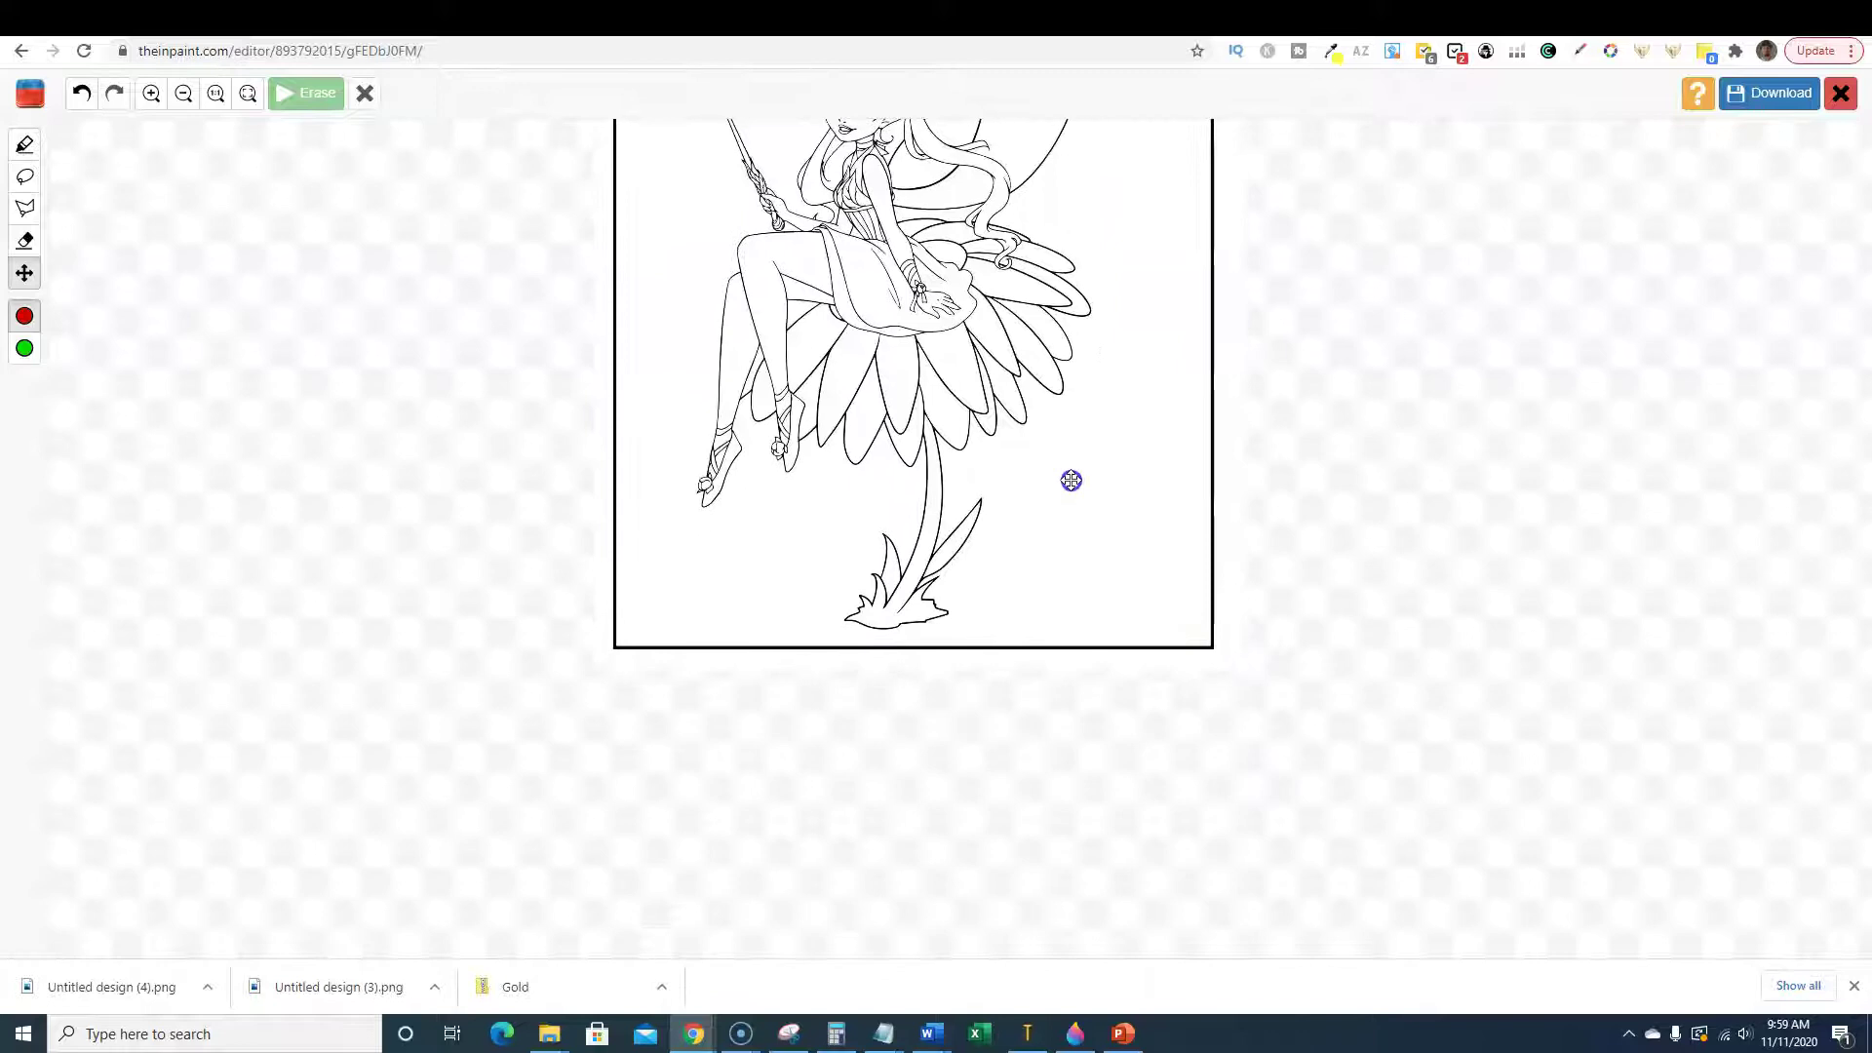
pyautogui.scroll(6, 935, 579)
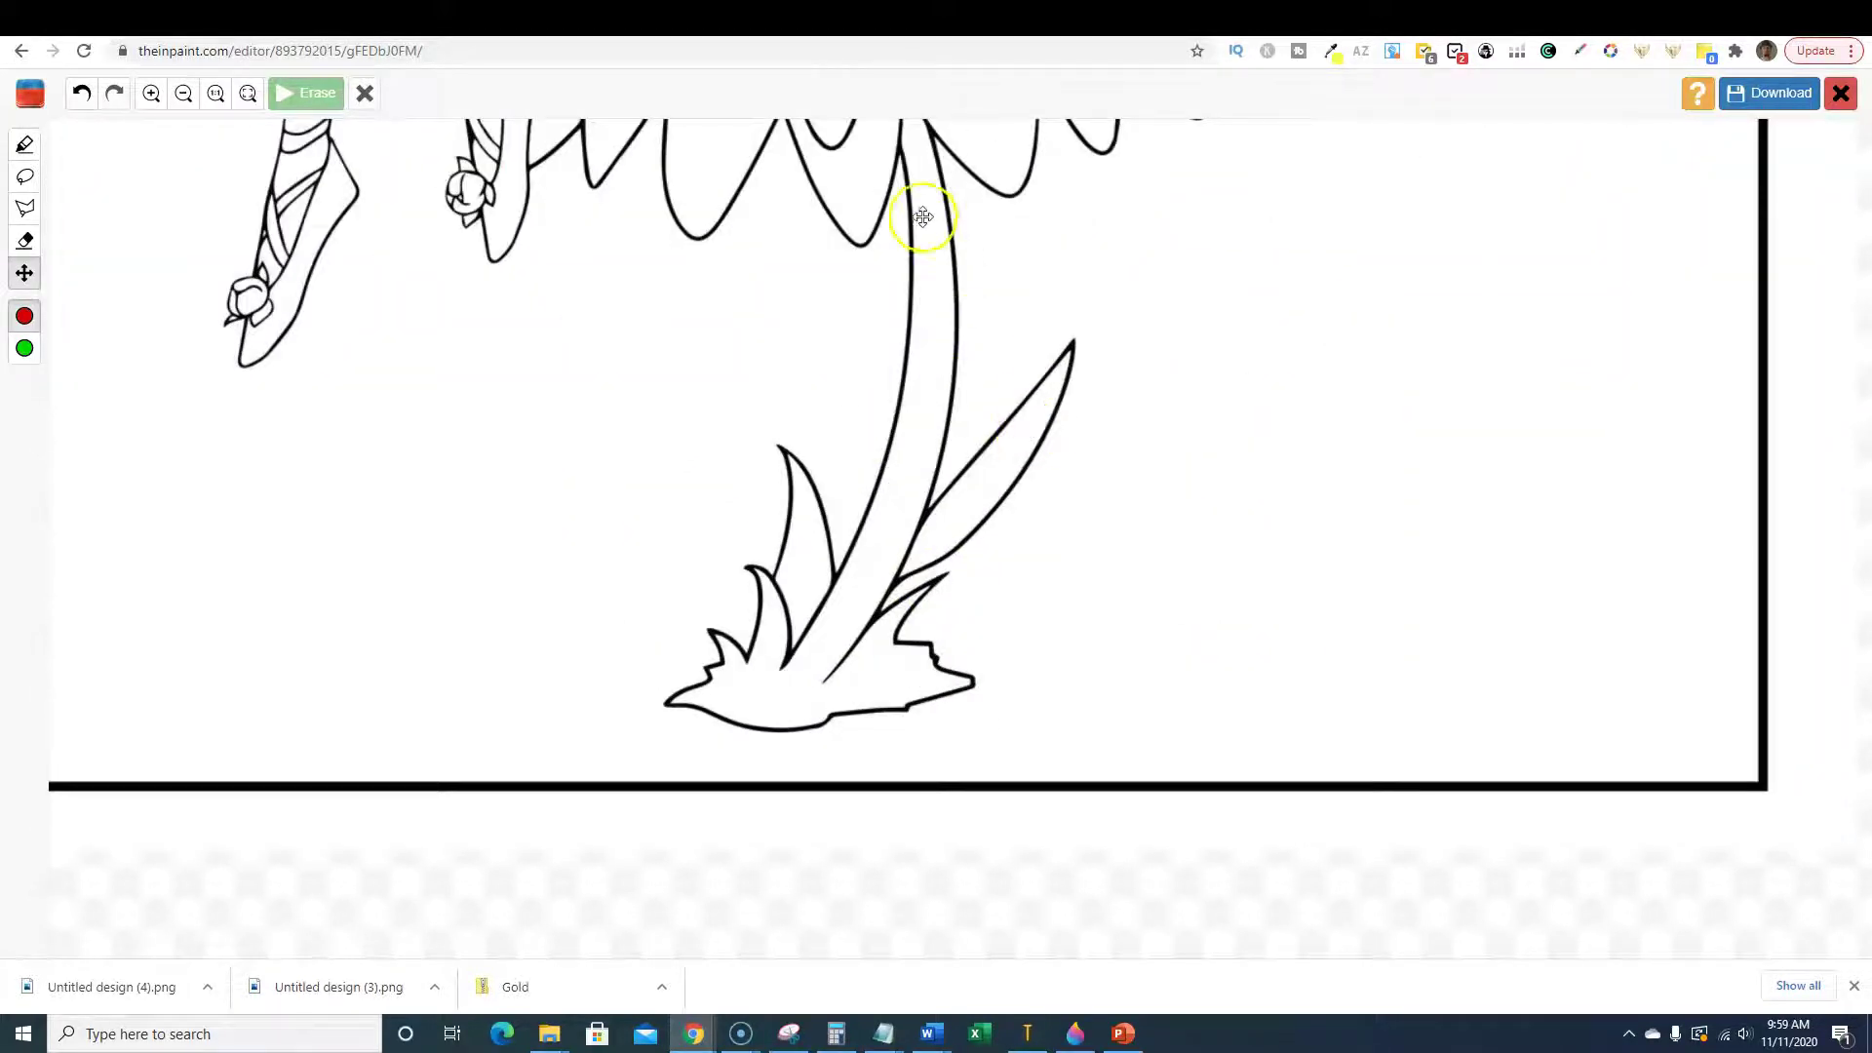
pyautogui.click(27, 146)
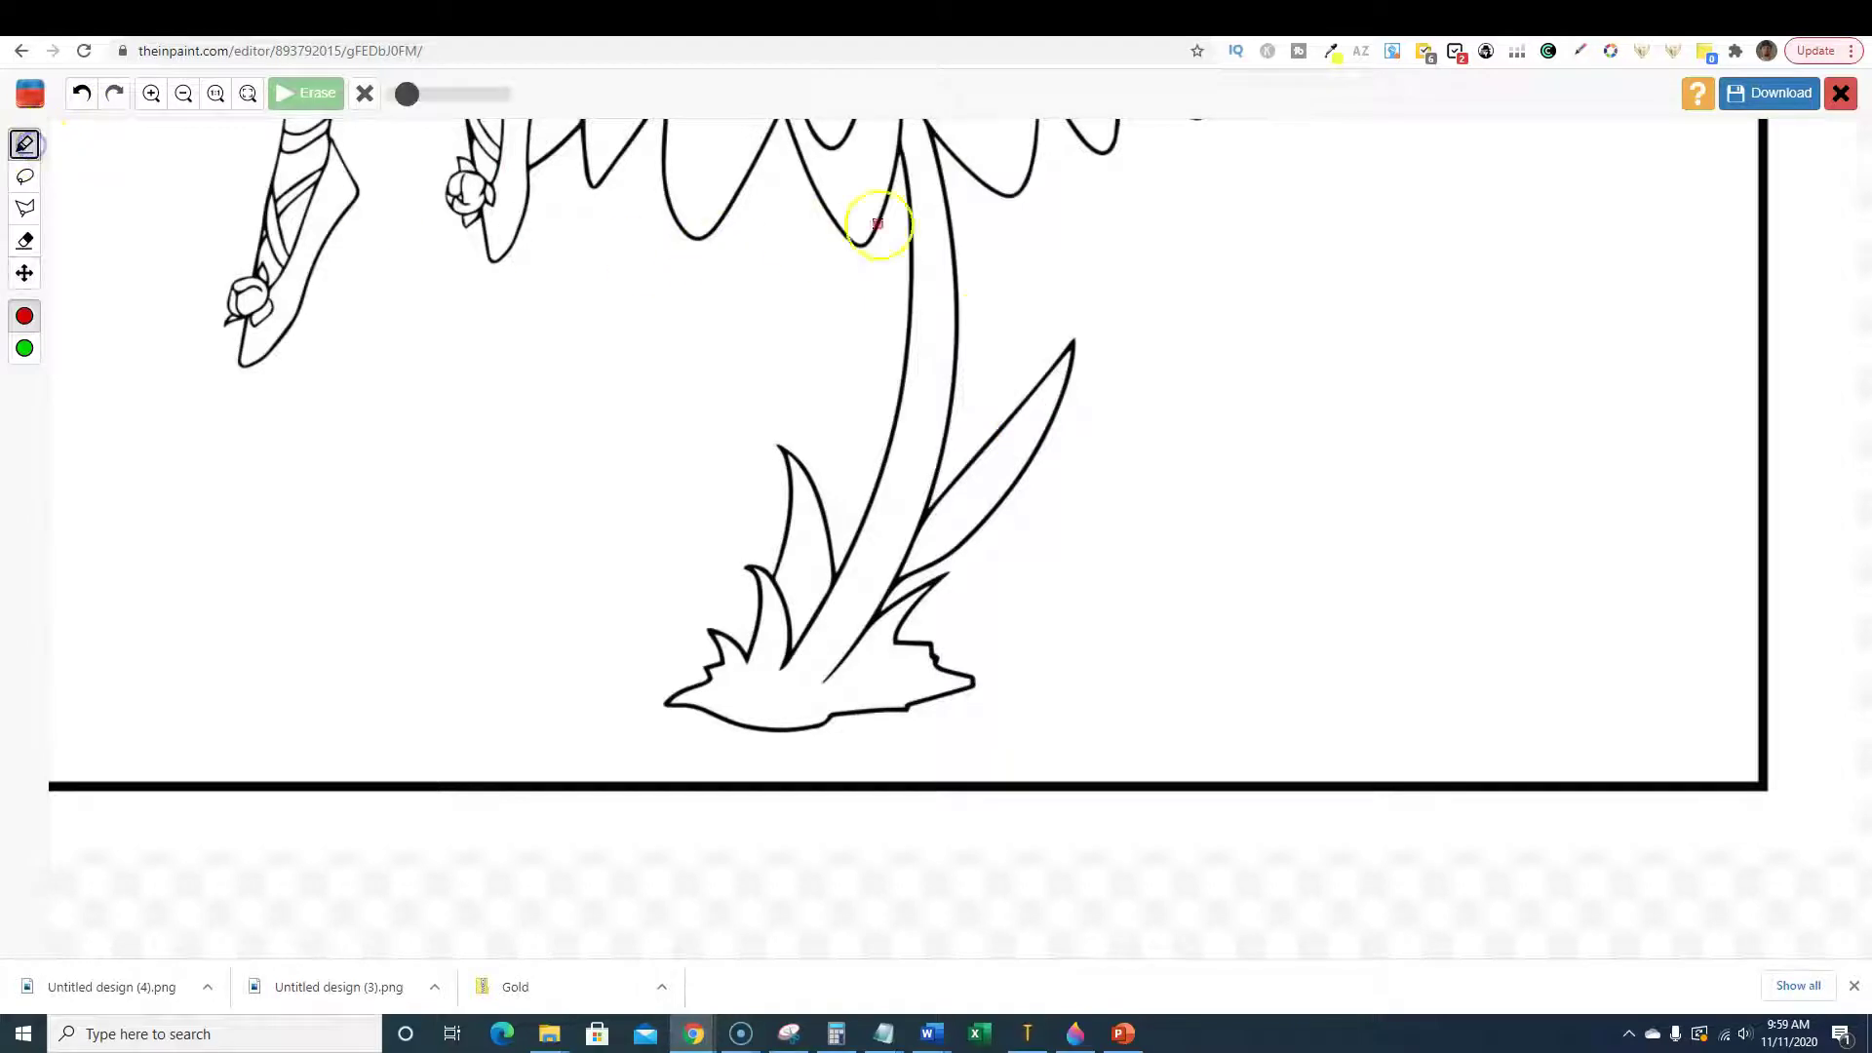
pyautogui.click(905, 166)
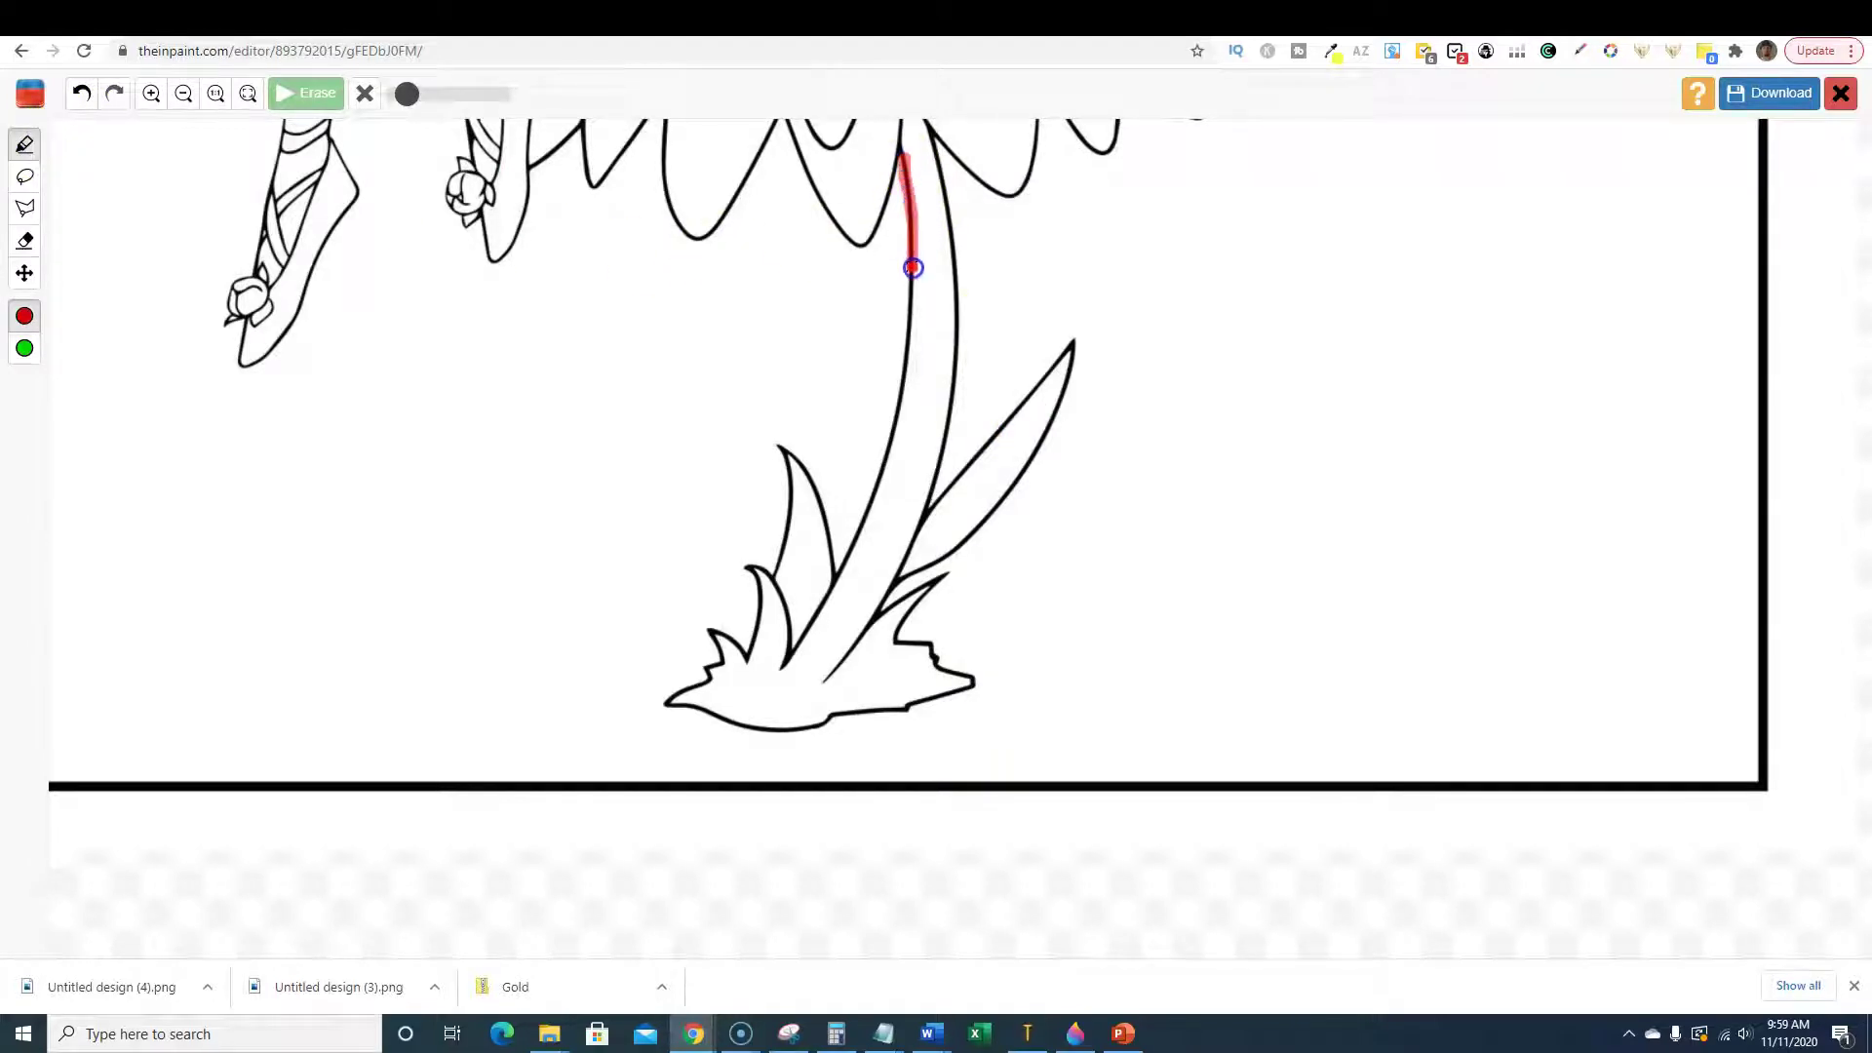
pyautogui.moveTo(913, 268); pyautogui.dragTo(912, 270)
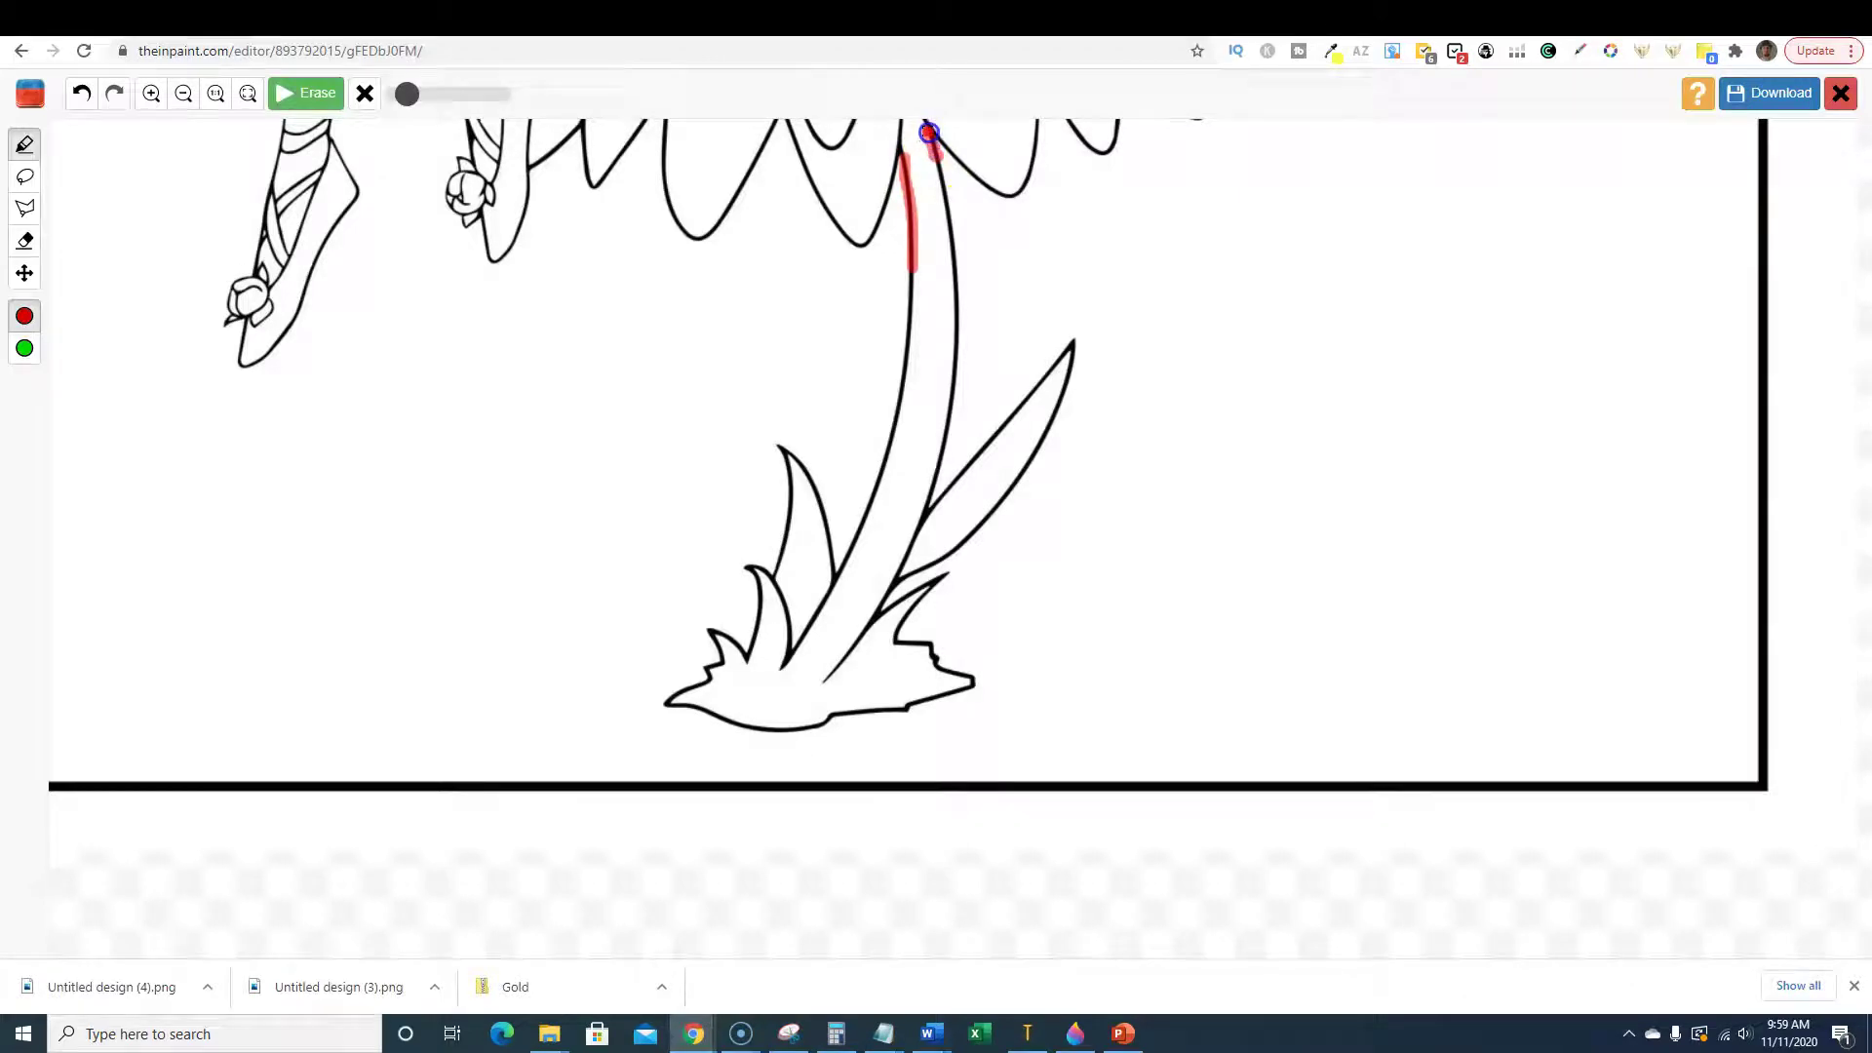
pyautogui.moveTo(927, 132); pyautogui.dragTo(956, 261)
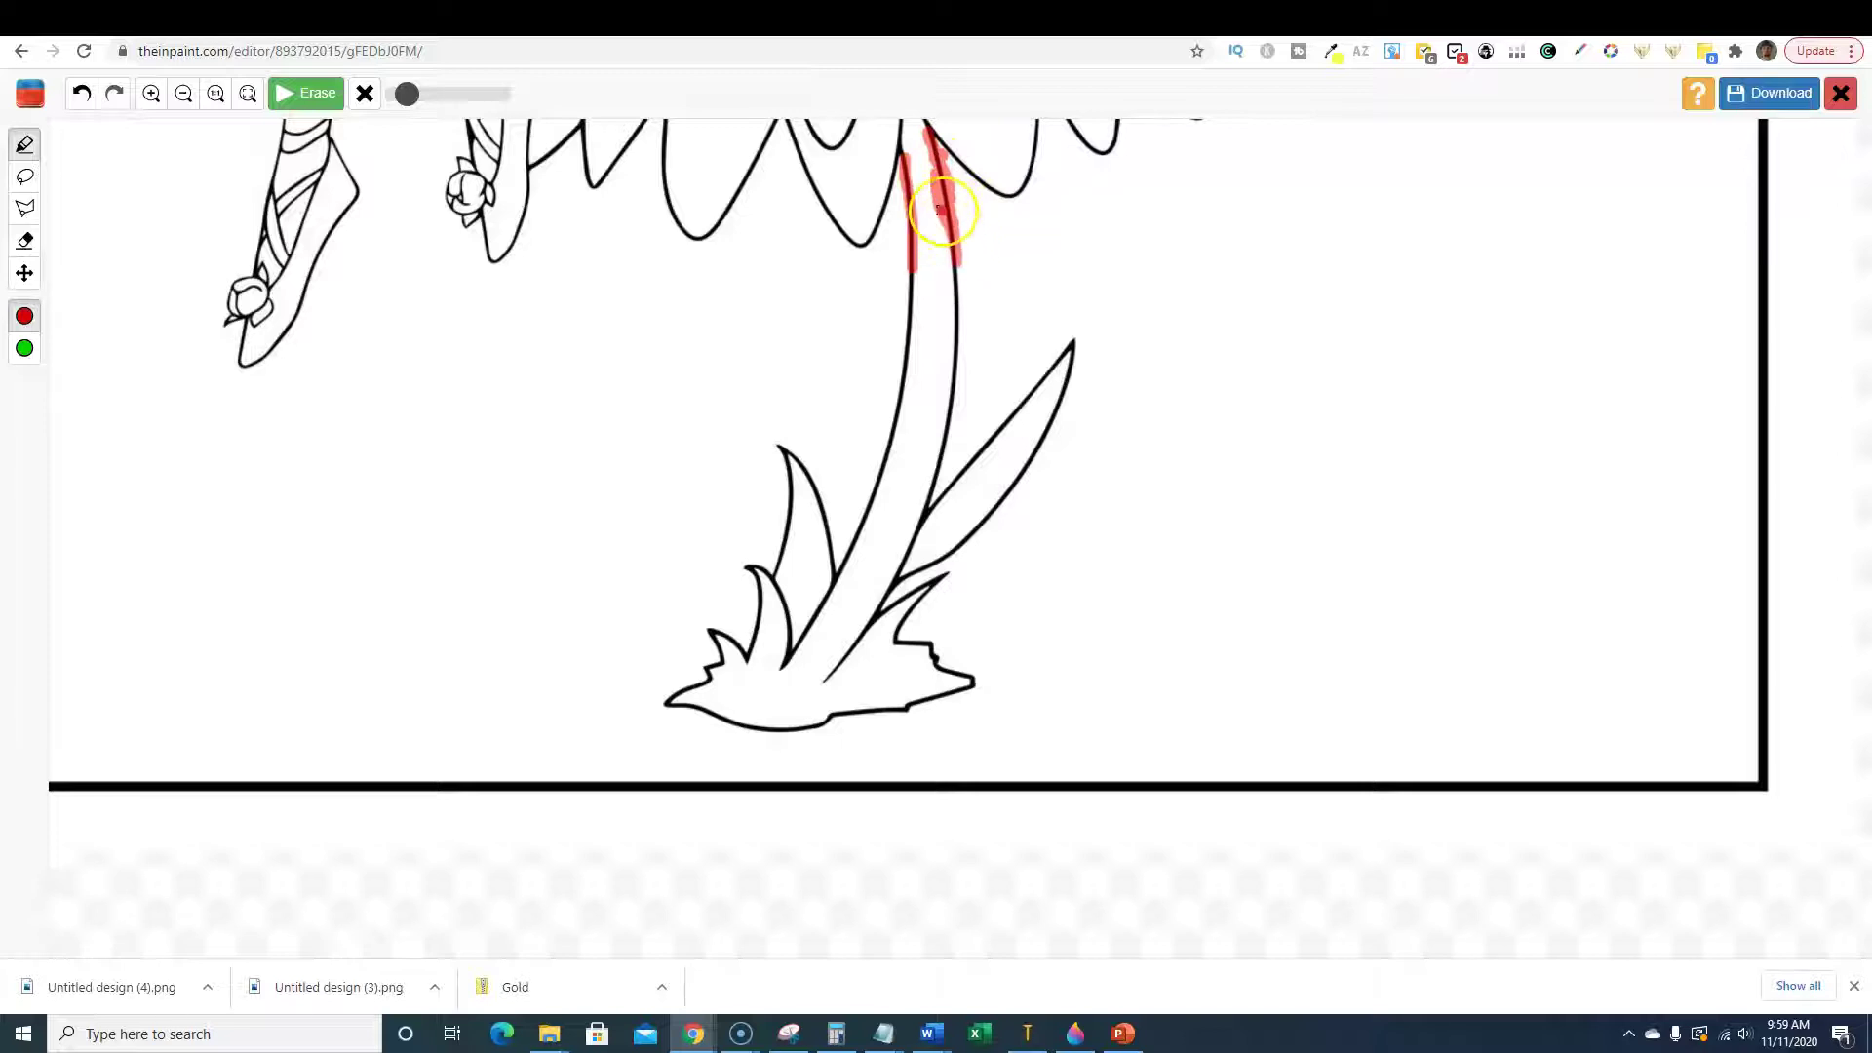
# Enlarge the marker, cover the rest of the stem with its leaves and ground patch, and erase the marked area.
pyautogui.moveTo(437, 95); pyautogui.dragTo(446, 94)
pyautogui.moveTo(967, 277)
pyautogui.mouseDown()
pyautogui.moveTo(898, 276)
pyautogui.moveTo(932, 293)
pyautogui.moveTo(903, 313)
pyautogui.moveTo(962, 380)
pyautogui.moveTo(936, 416)
pyautogui.moveTo(1074, 355)
pyautogui.moveTo(990, 509)
pyautogui.moveTo(994, 422)
pyautogui.moveTo(898, 485)
pyautogui.moveTo(881, 435)
pyautogui.moveTo(777, 455)
pyautogui.moveTo(781, 539)
pyautogui.moveTo(855, 548)
pyautogui.moveTo(823, 547)
pyautogui.moveTo(790, 610)
pyautogui.moveTo(681, 693)
pyautogui.moveTo(793, 711)
pyautogui.moveTo(945, 676)
pyautogui.moveTo(920, 596)
pyautogui.moveTo(701, 676)
pyautogui.moveTo(920, 626)
pyautogui.moveTo(892, 556)
pyautogui.moveTo(891, 426)
pyautogui.moveTo(819, 488)
pyautogui.moveTo(1046, 373)
pyautogui.mouseUp()
pyautogui.scroll(-3, 857, 572)
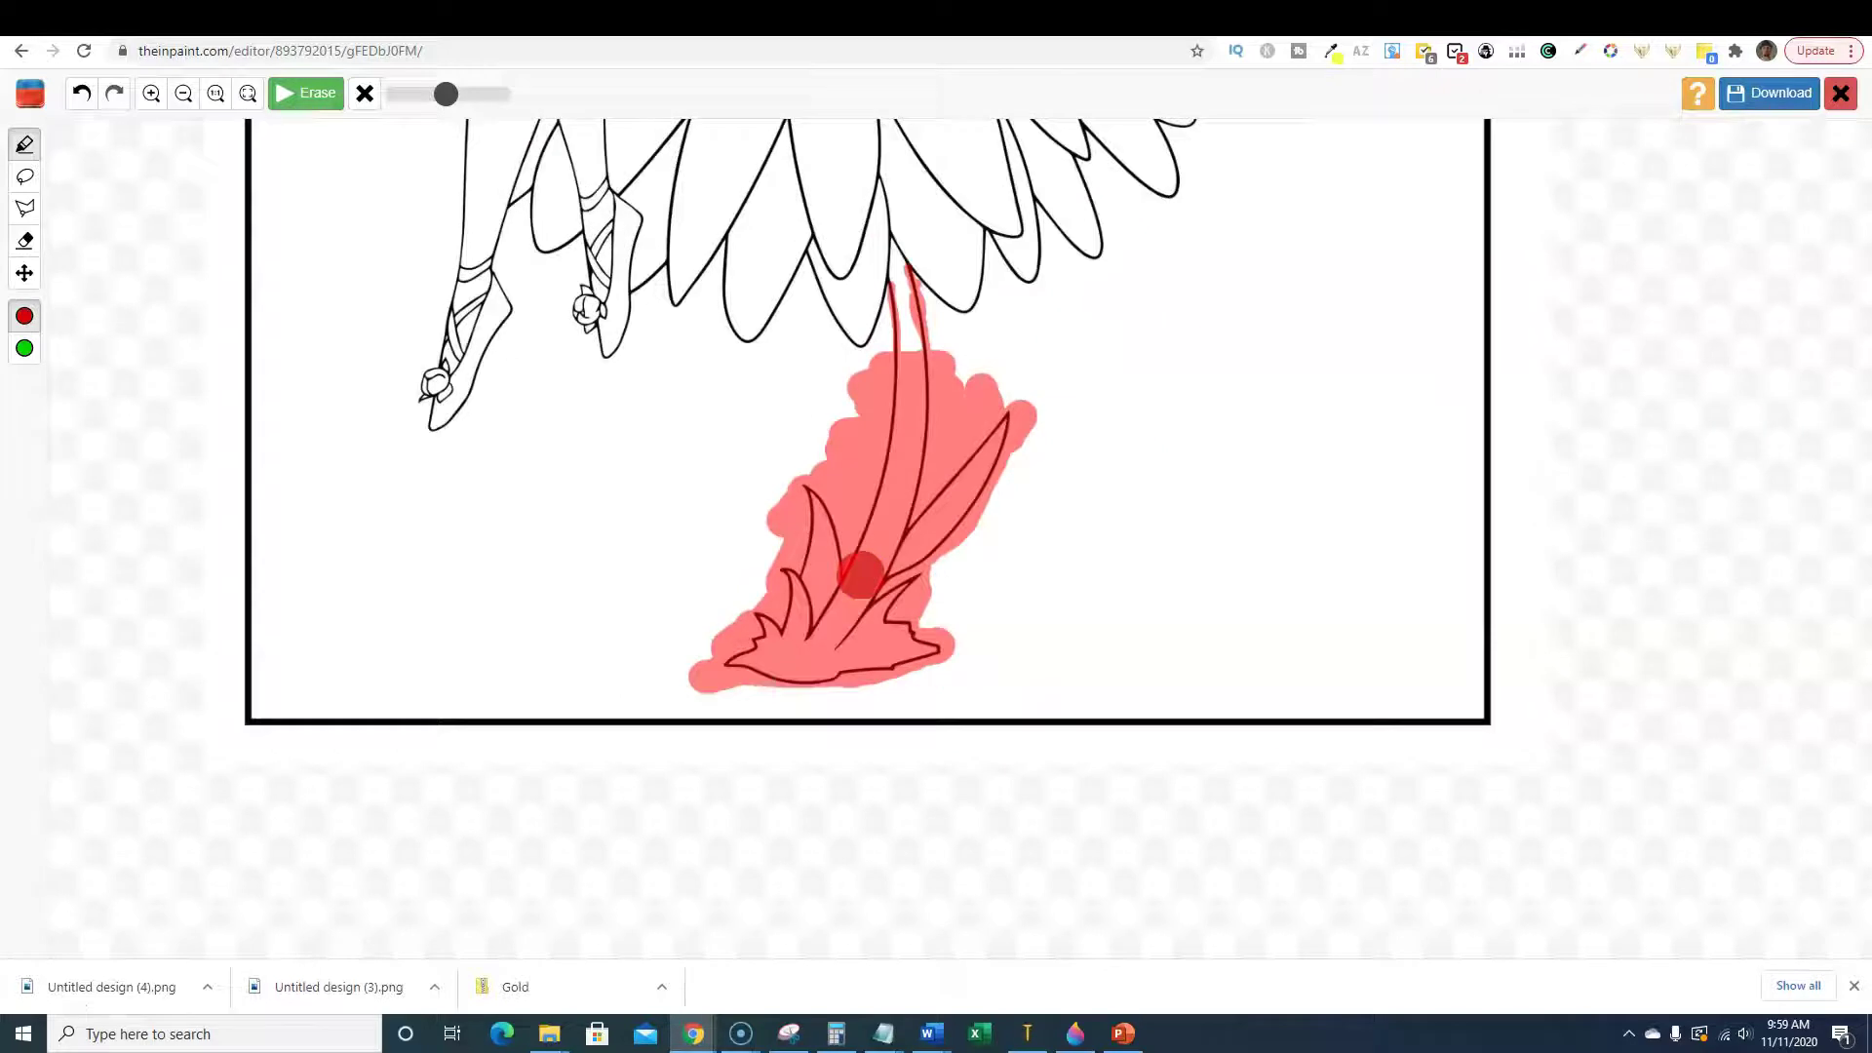
pyautogui.click(312, 93)
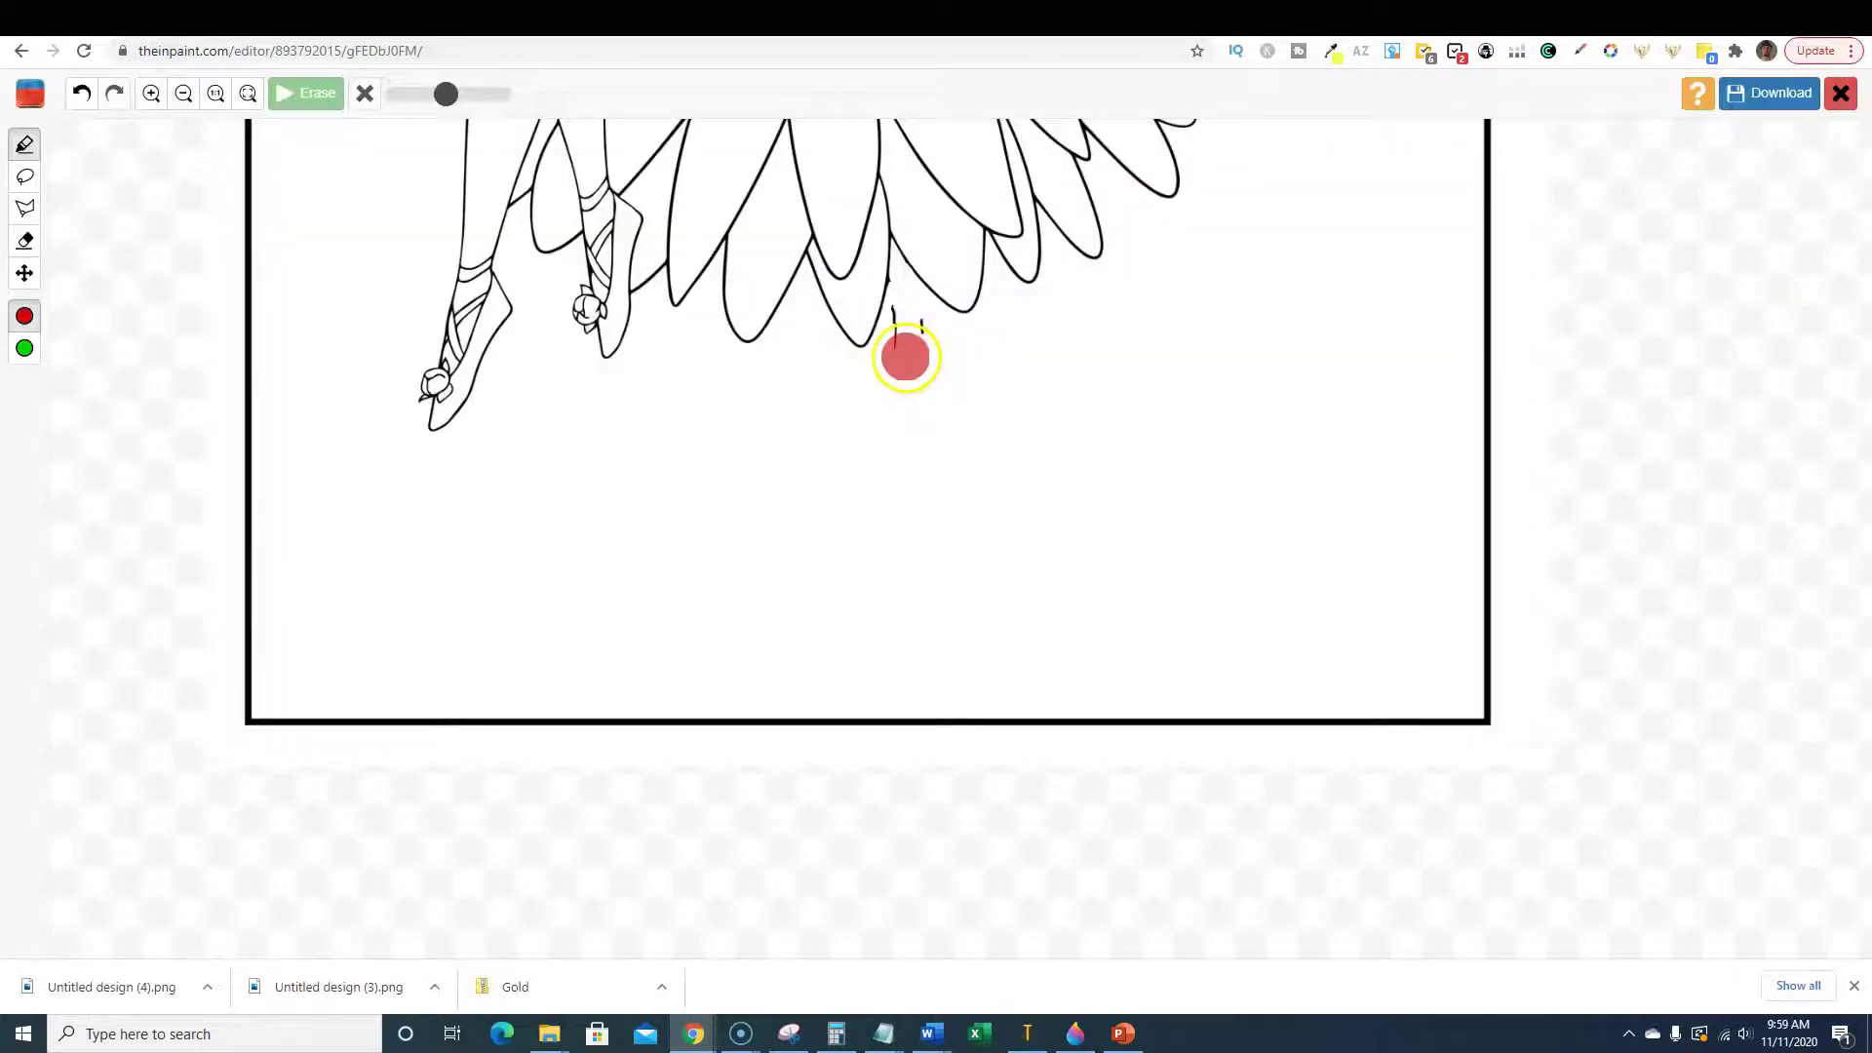
# Mark and erase the leftover stem fragments directly beneath the flower petals.
pyautogui.moveTo(904, 356); pyautogui.dragTo(913, 323)
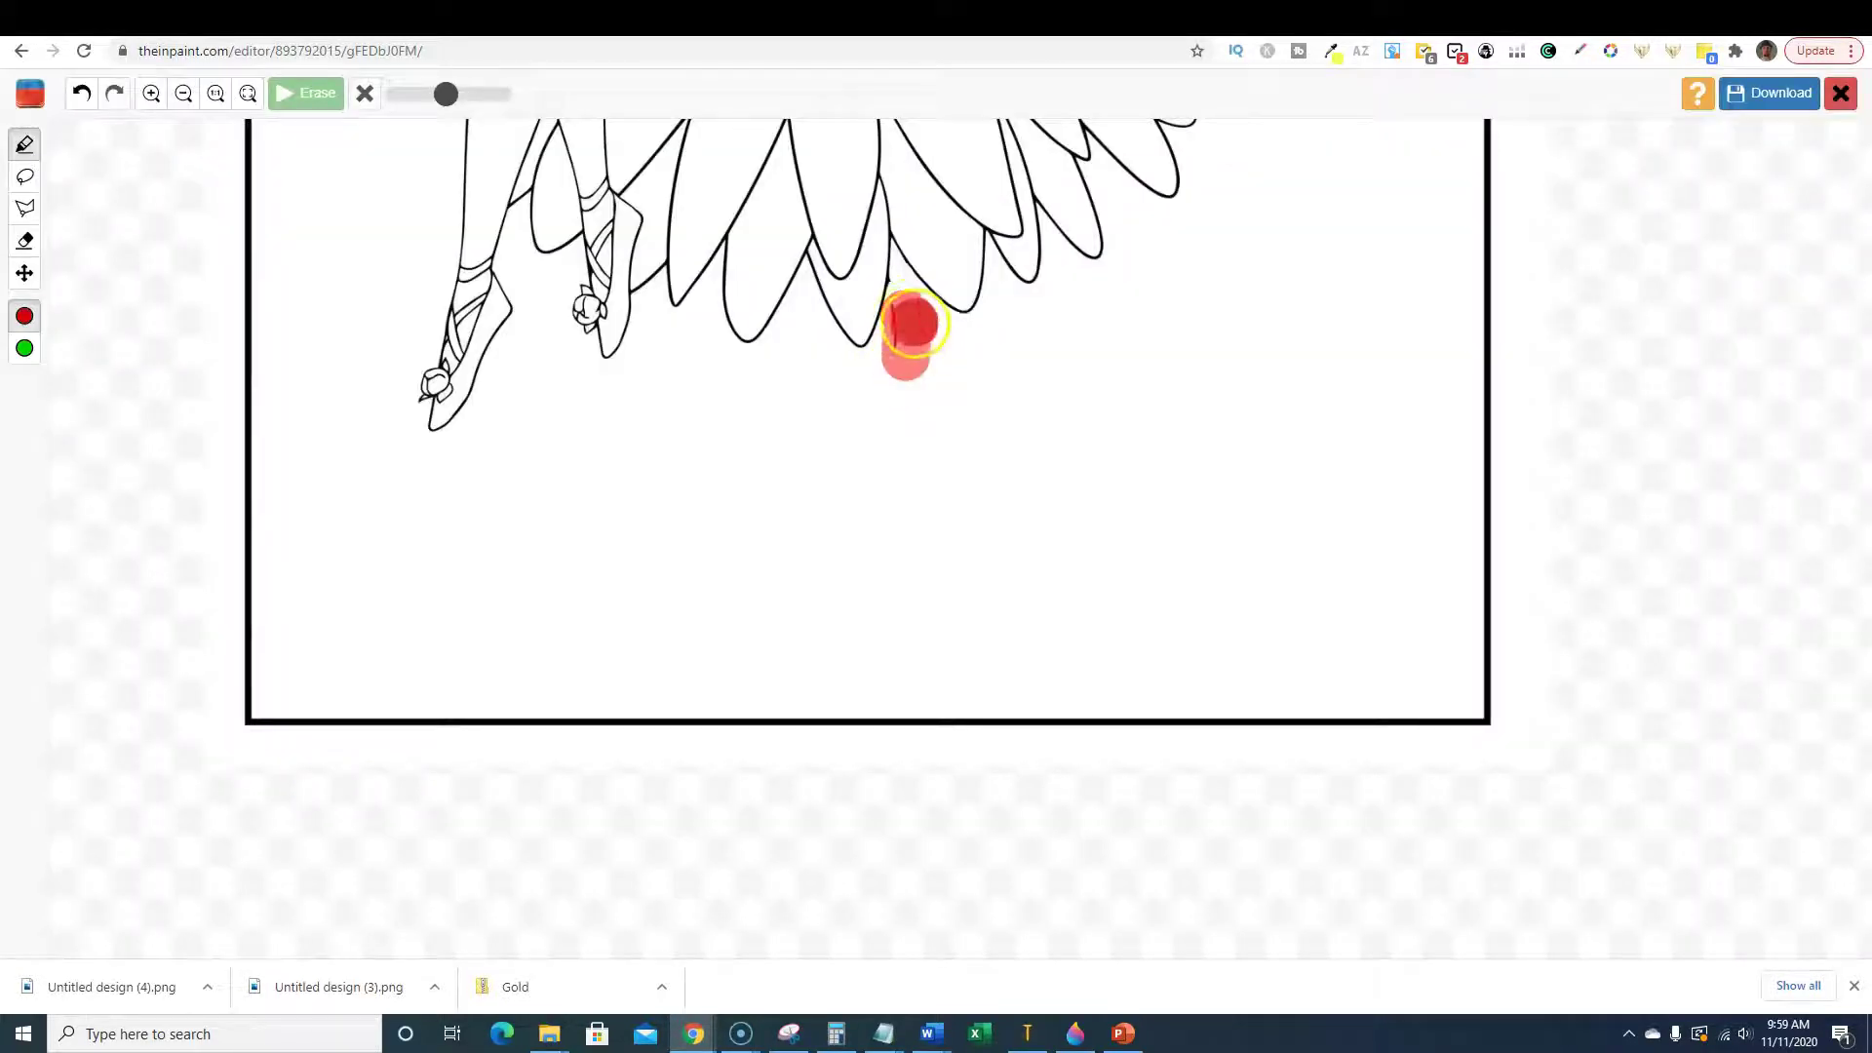
pyautogui.click(313, 95)
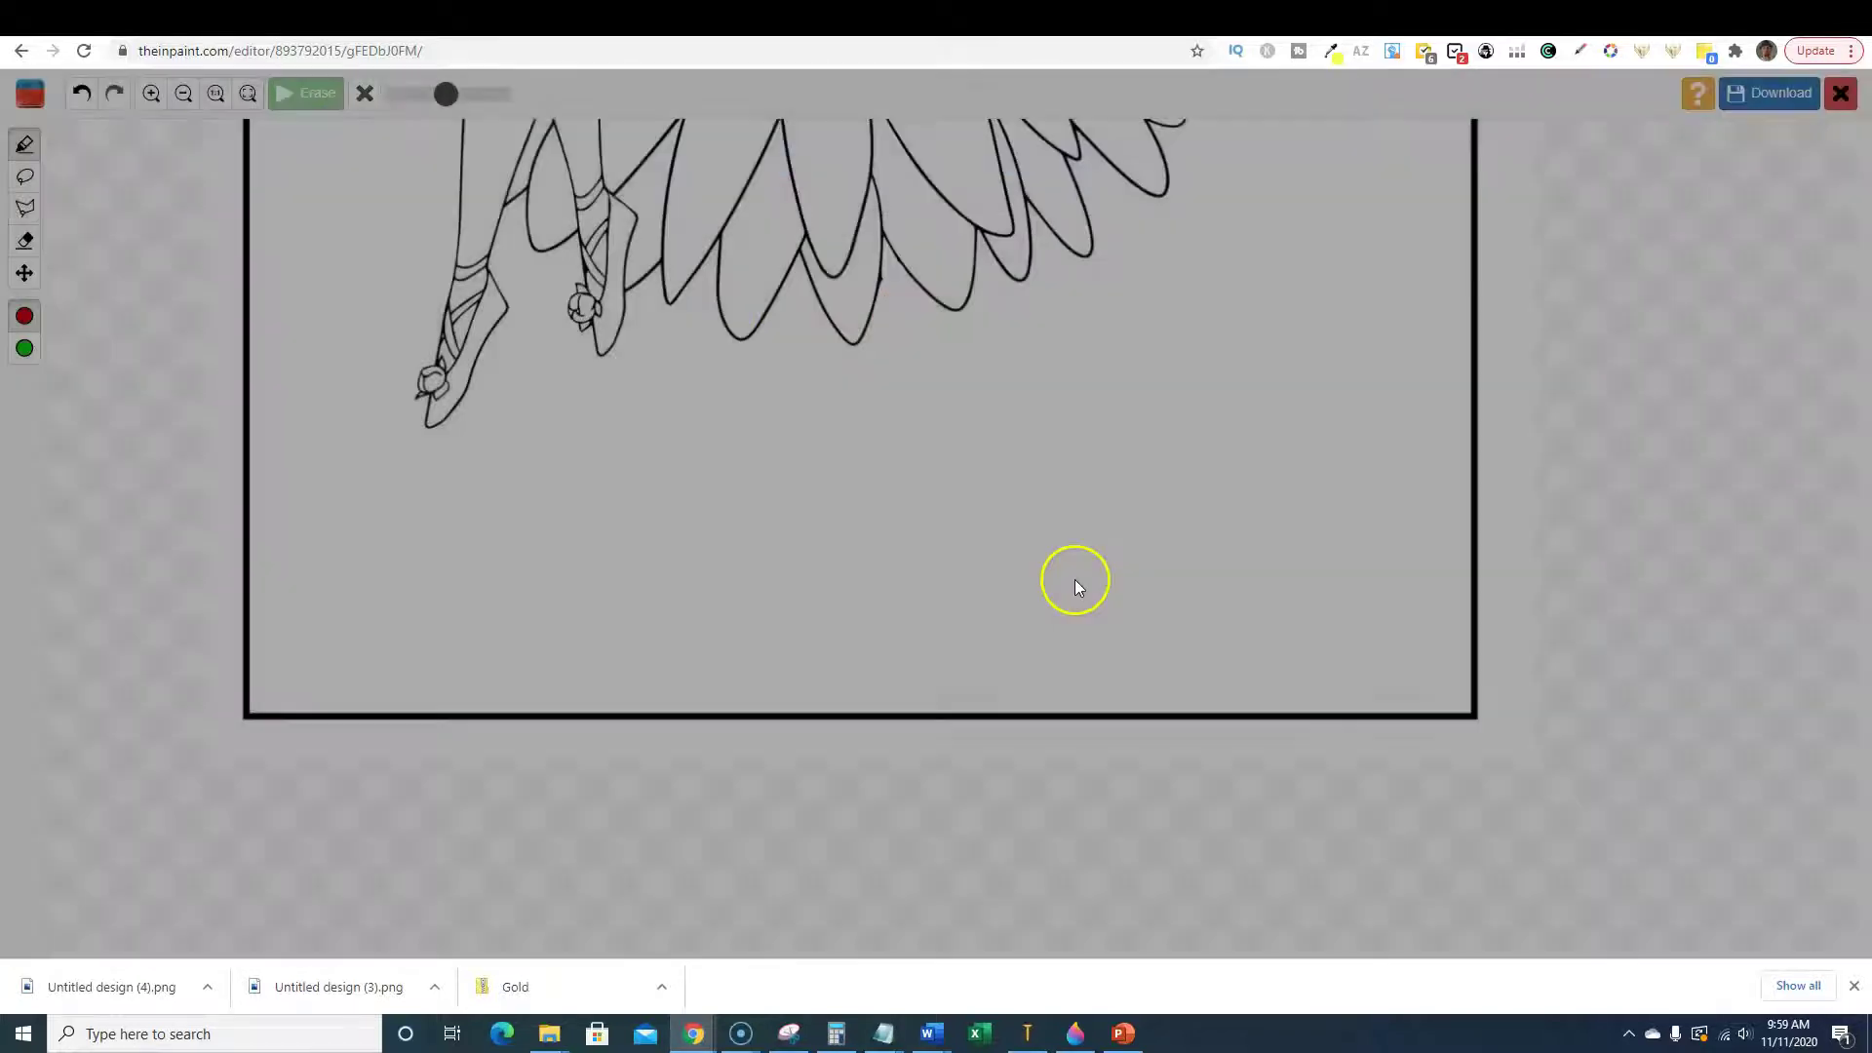
pyautogui.click(1065, 553)
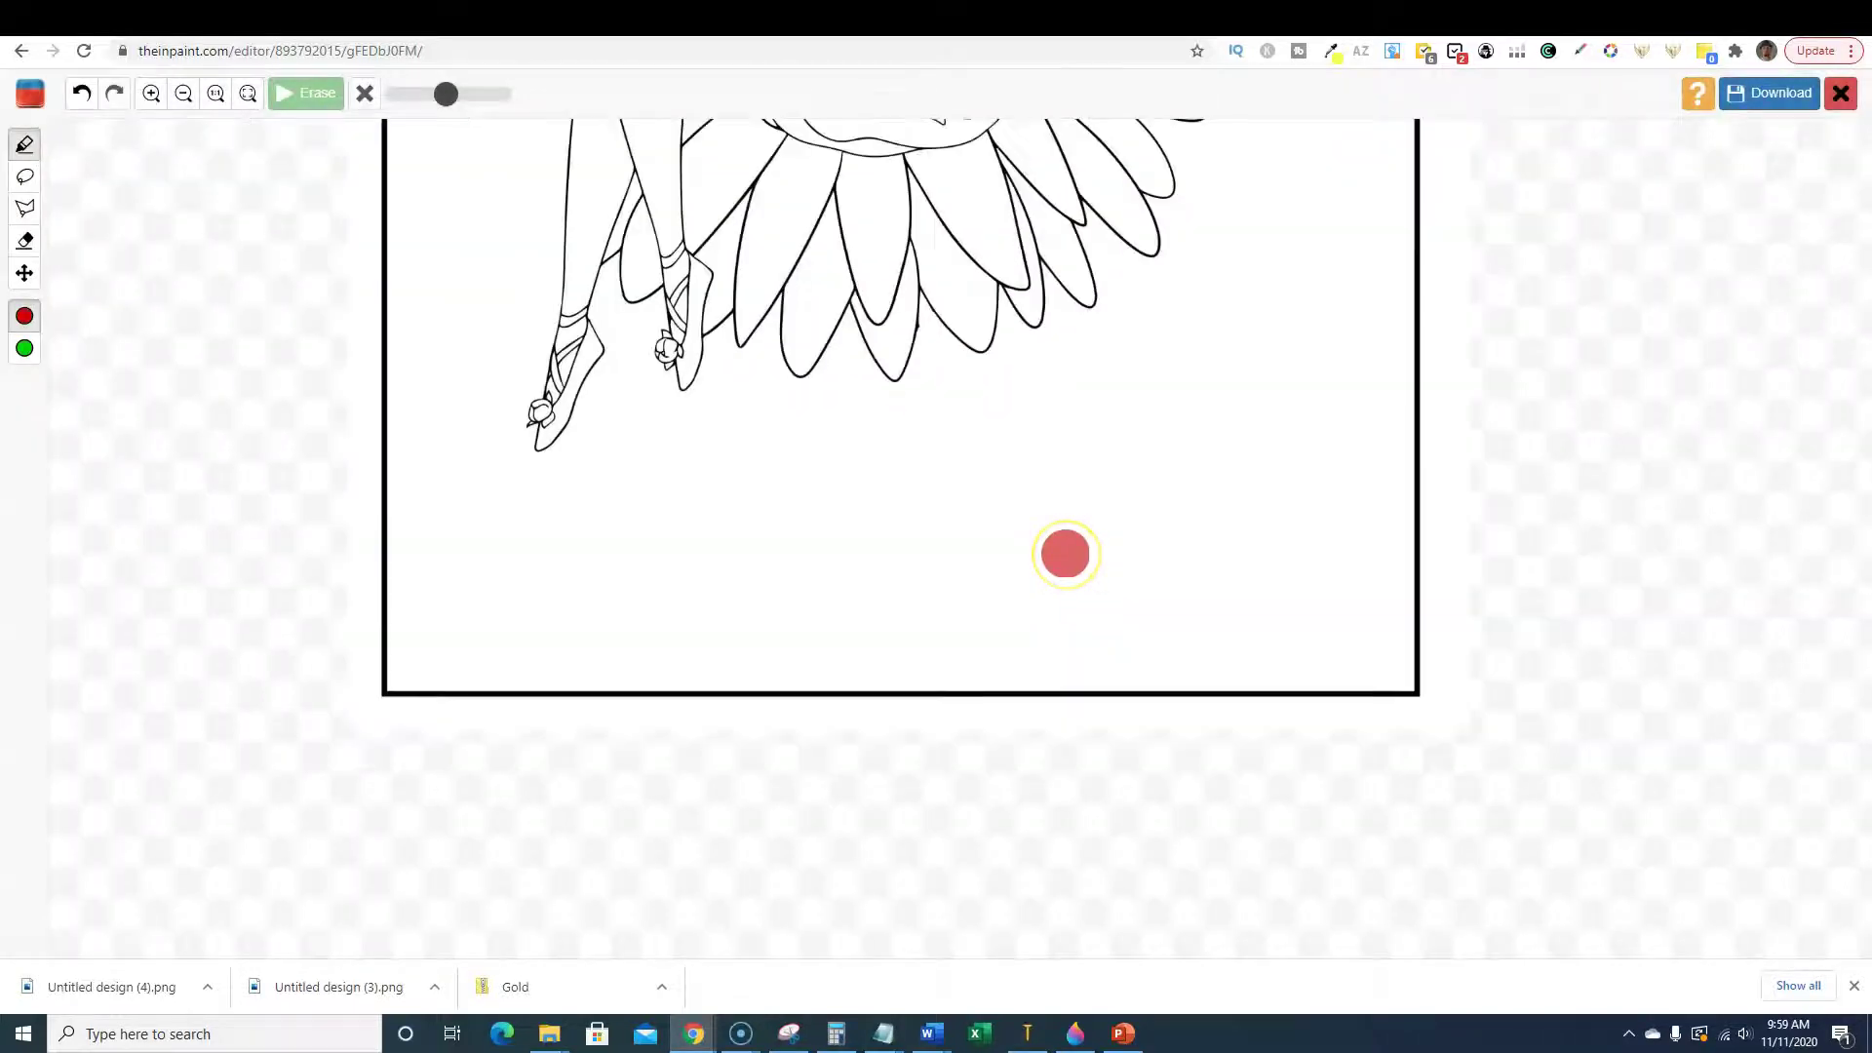
pyautogui.scroll(-3, 1066, 554)
pyautogui.scroll(1, 1066, 552)
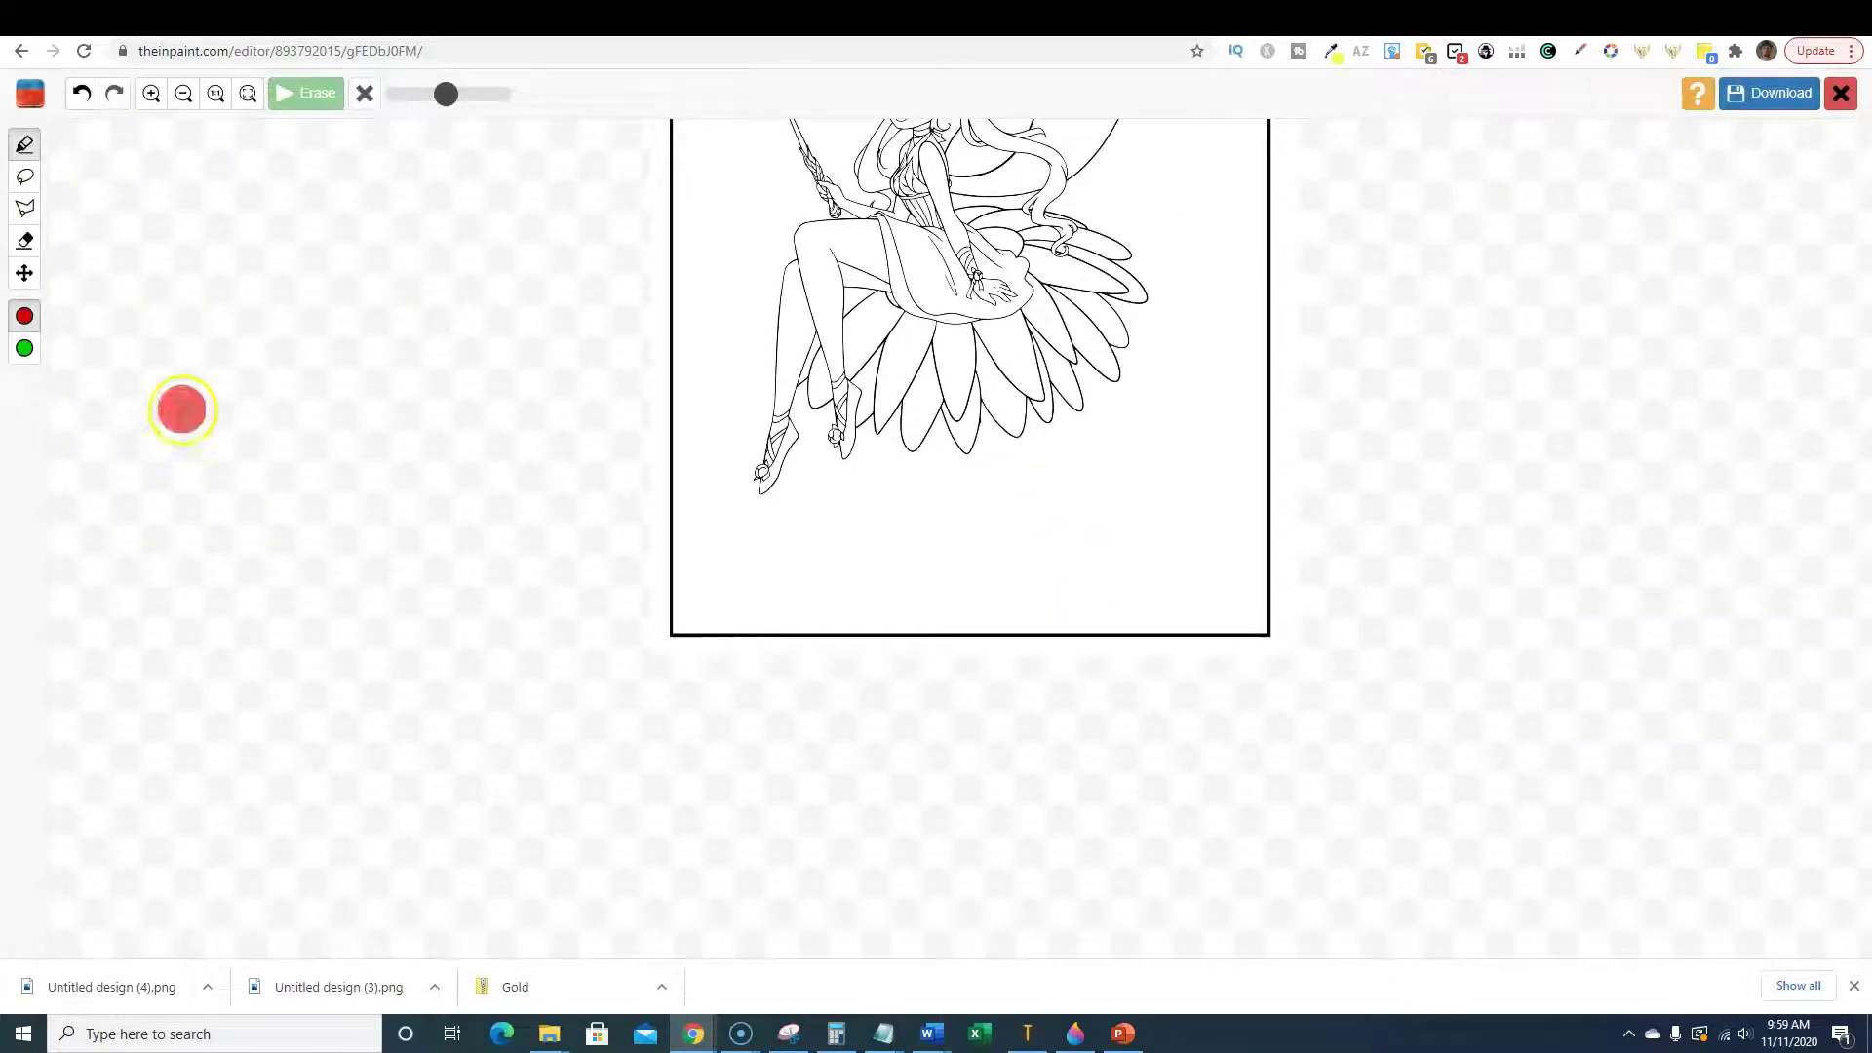
# Bring the whole cleaned fairy page into view, check the download options and credit pricing, and return to the editor.
pyautogui.click(27, 282)
pyautogui.moveTo(906, 337); pyautogui.dragTo(877, 627)
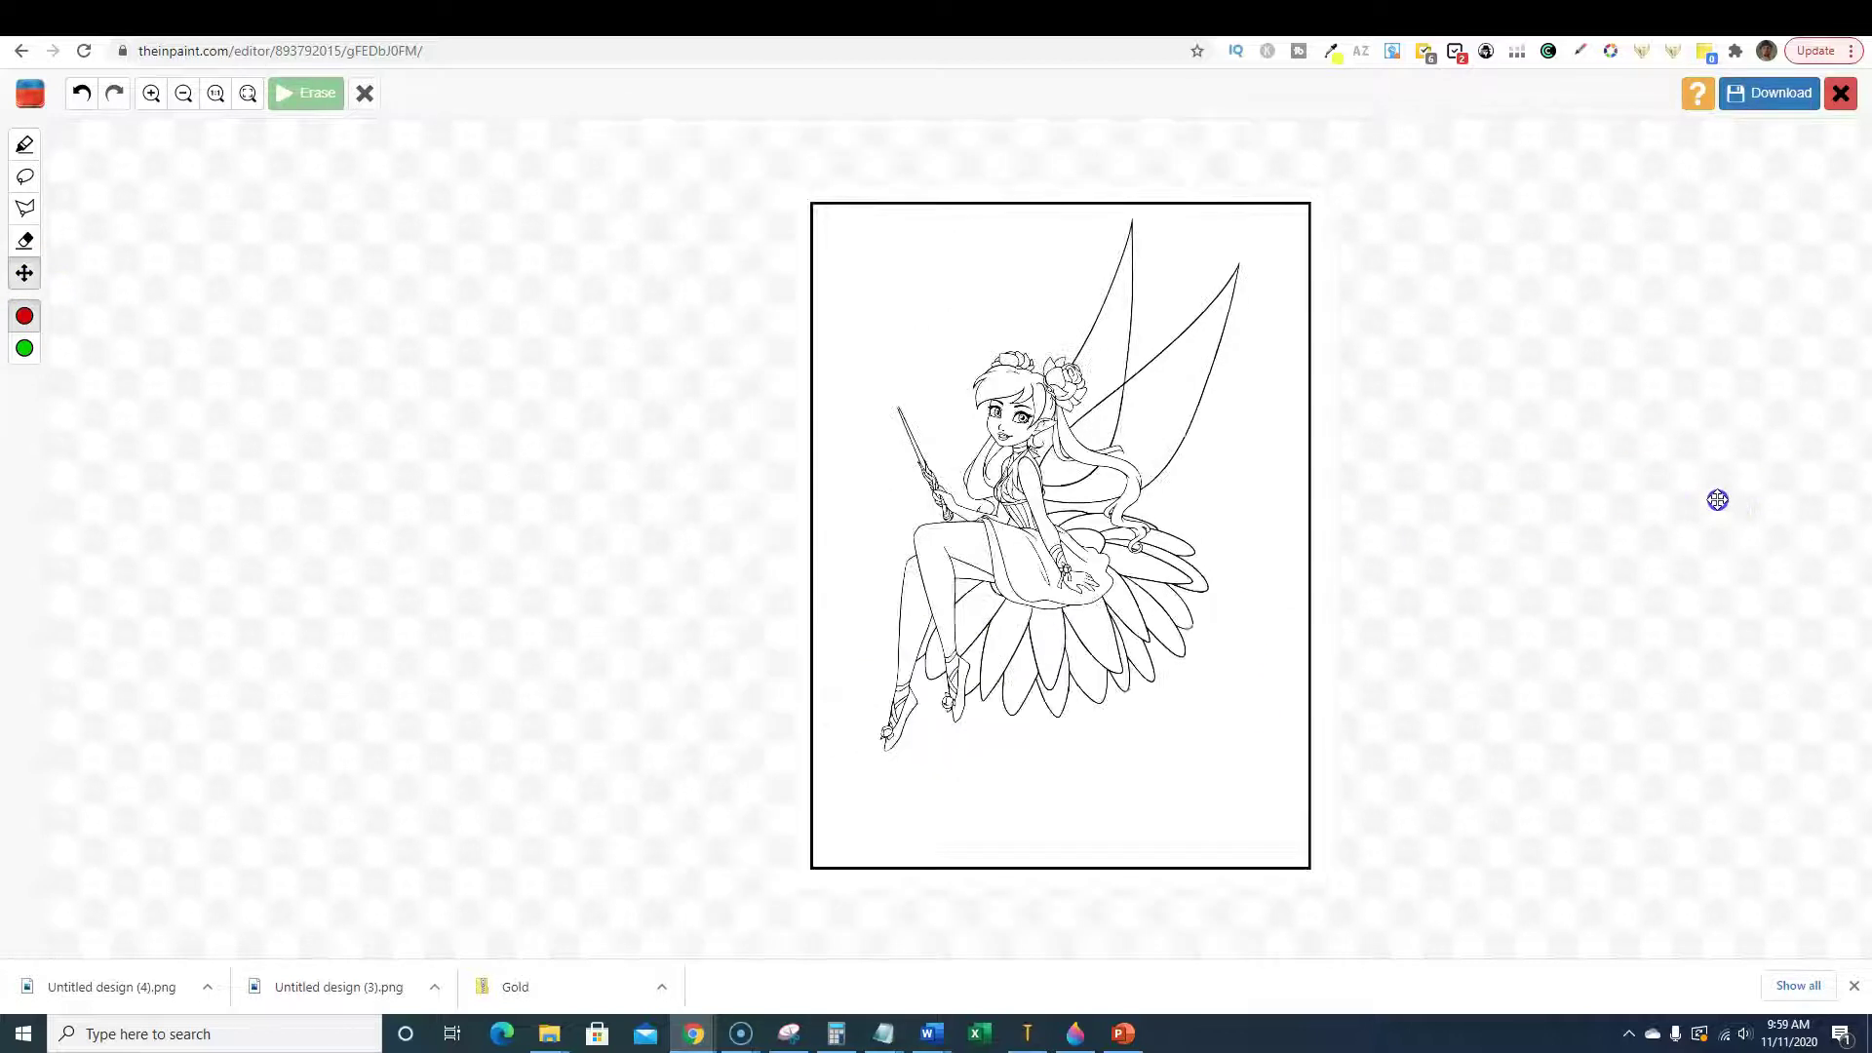
pyautogui.click(1790, 95)
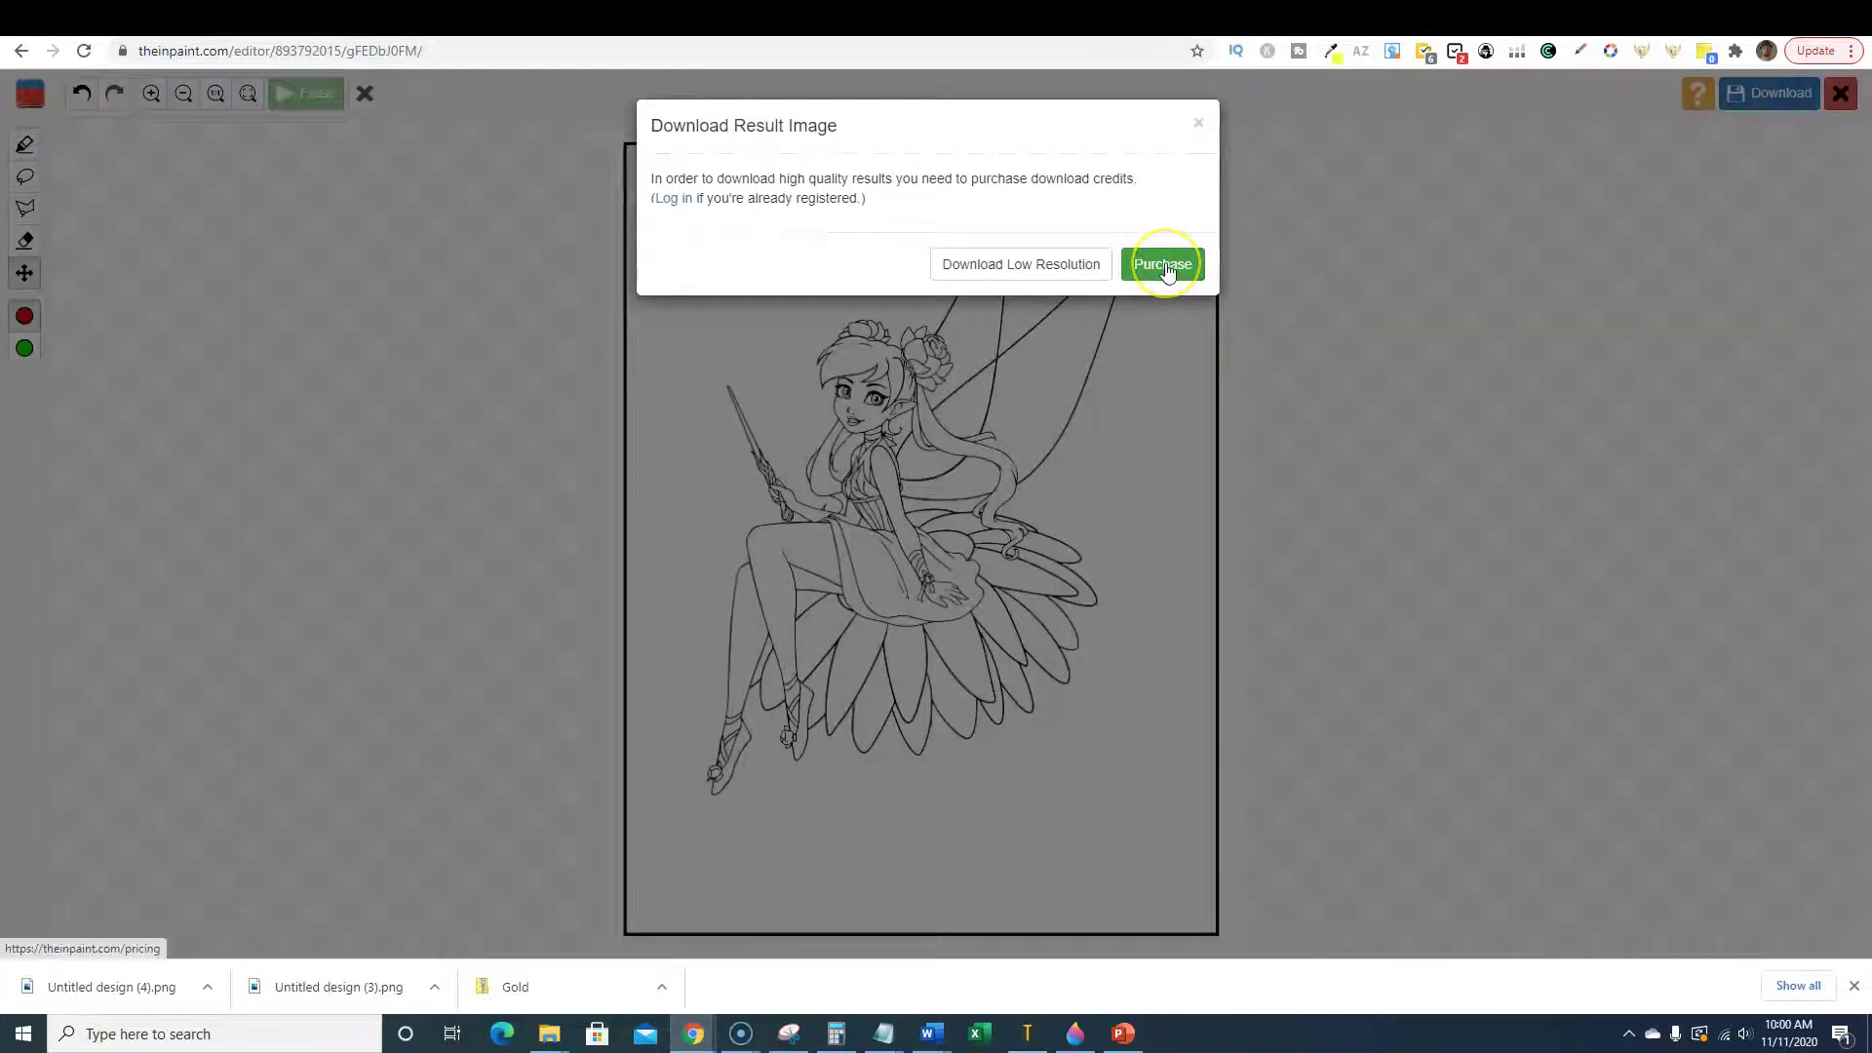
pyautogui.click(1165, 267)
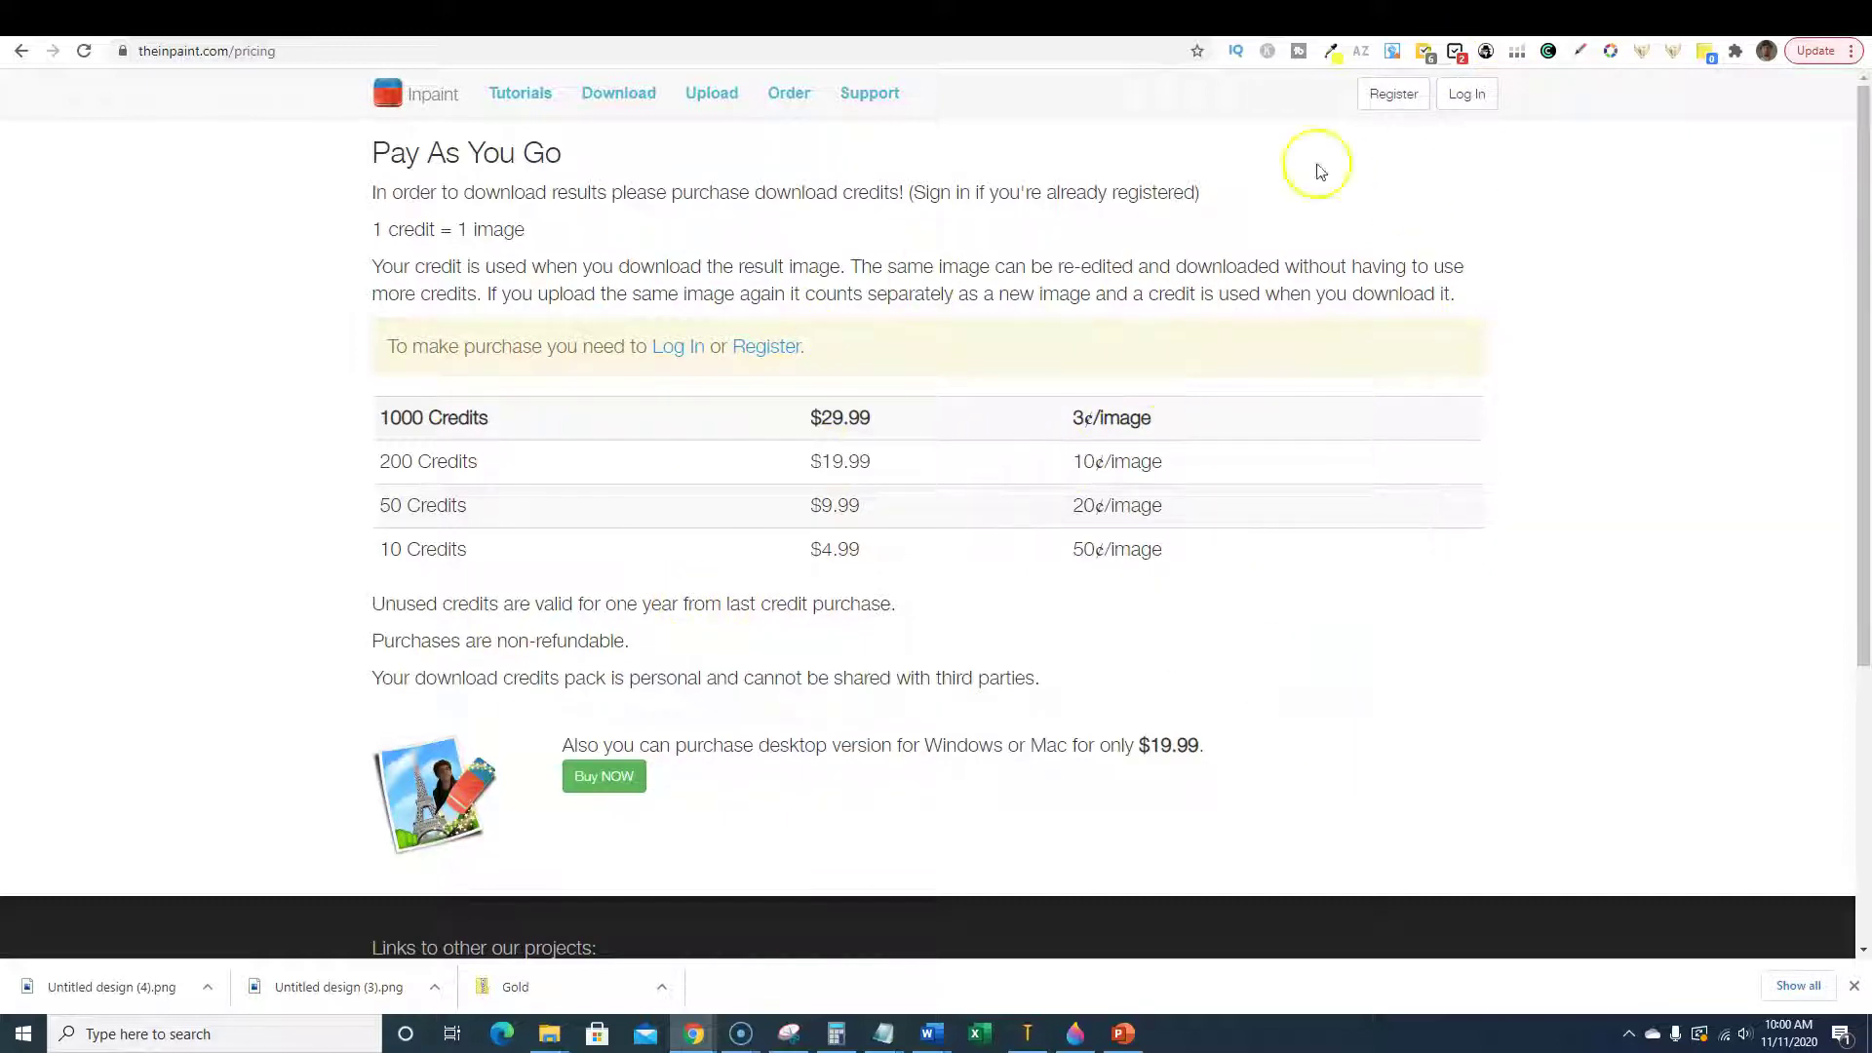
pyautogui.click(20, 51)
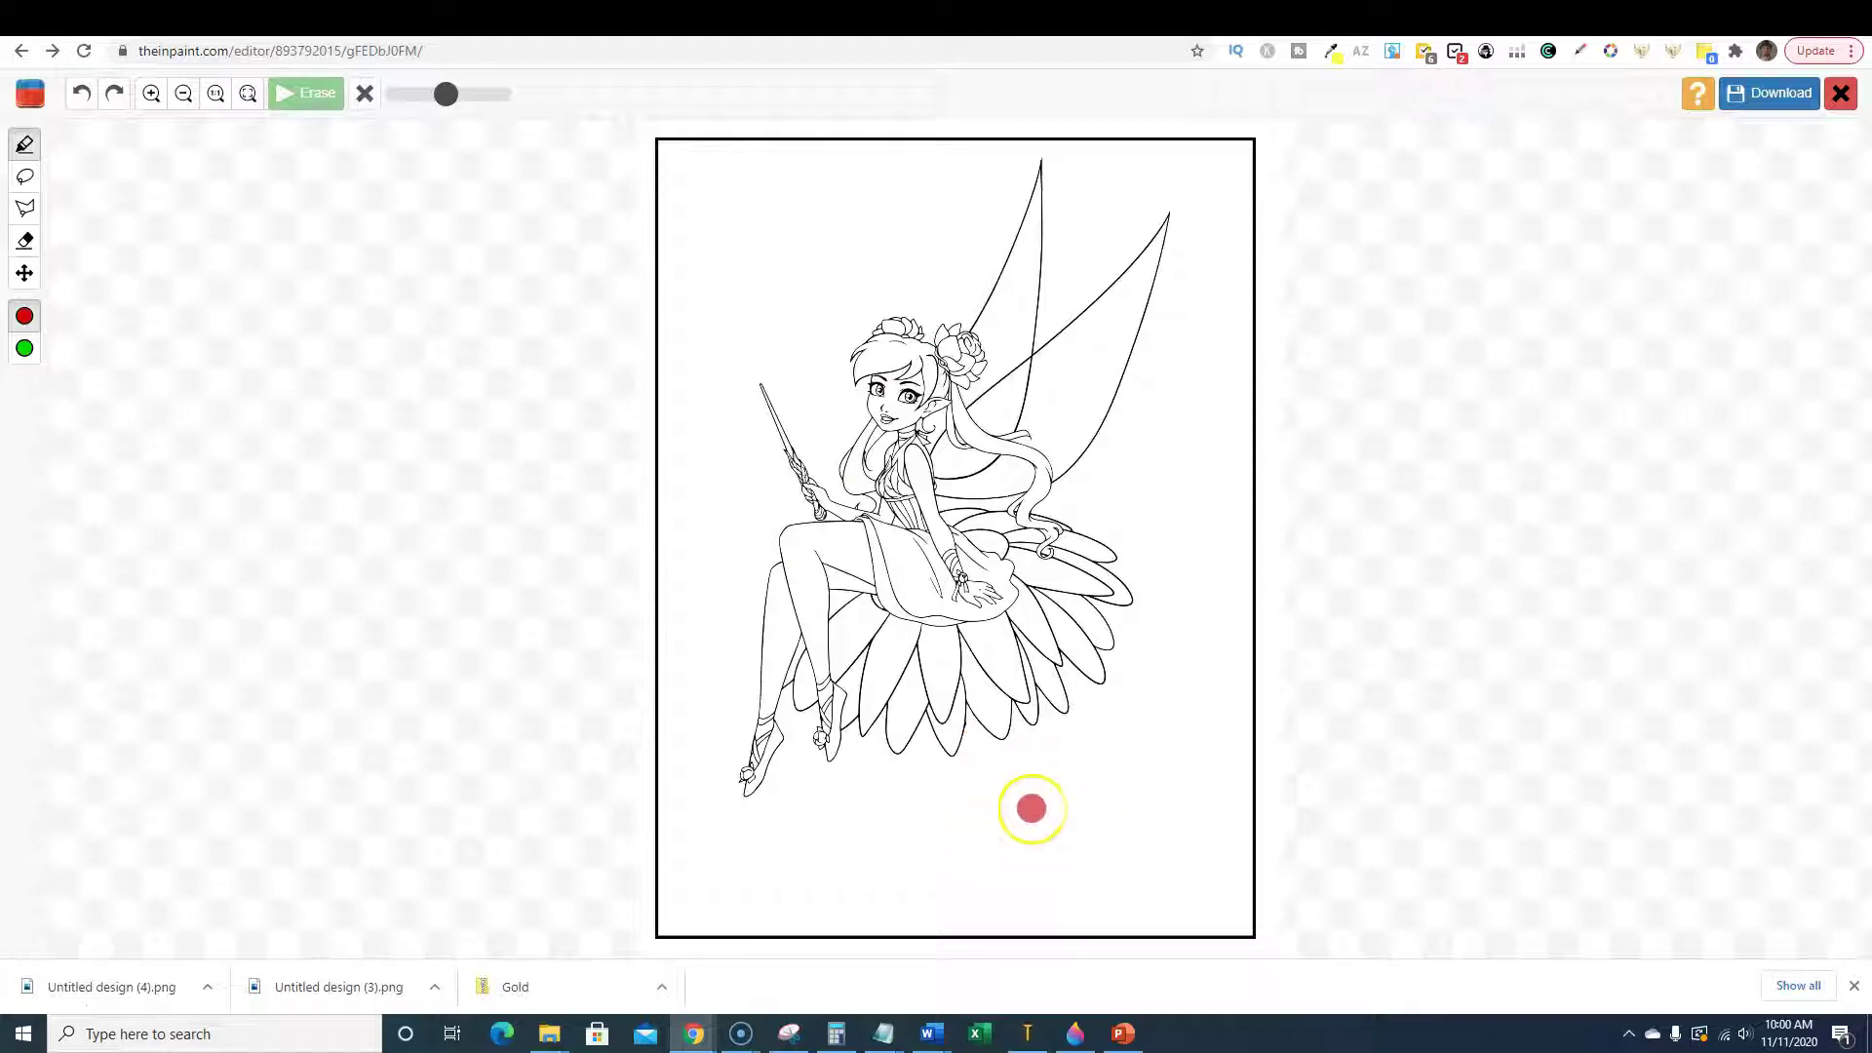
pyautogui.click(789, 1036)
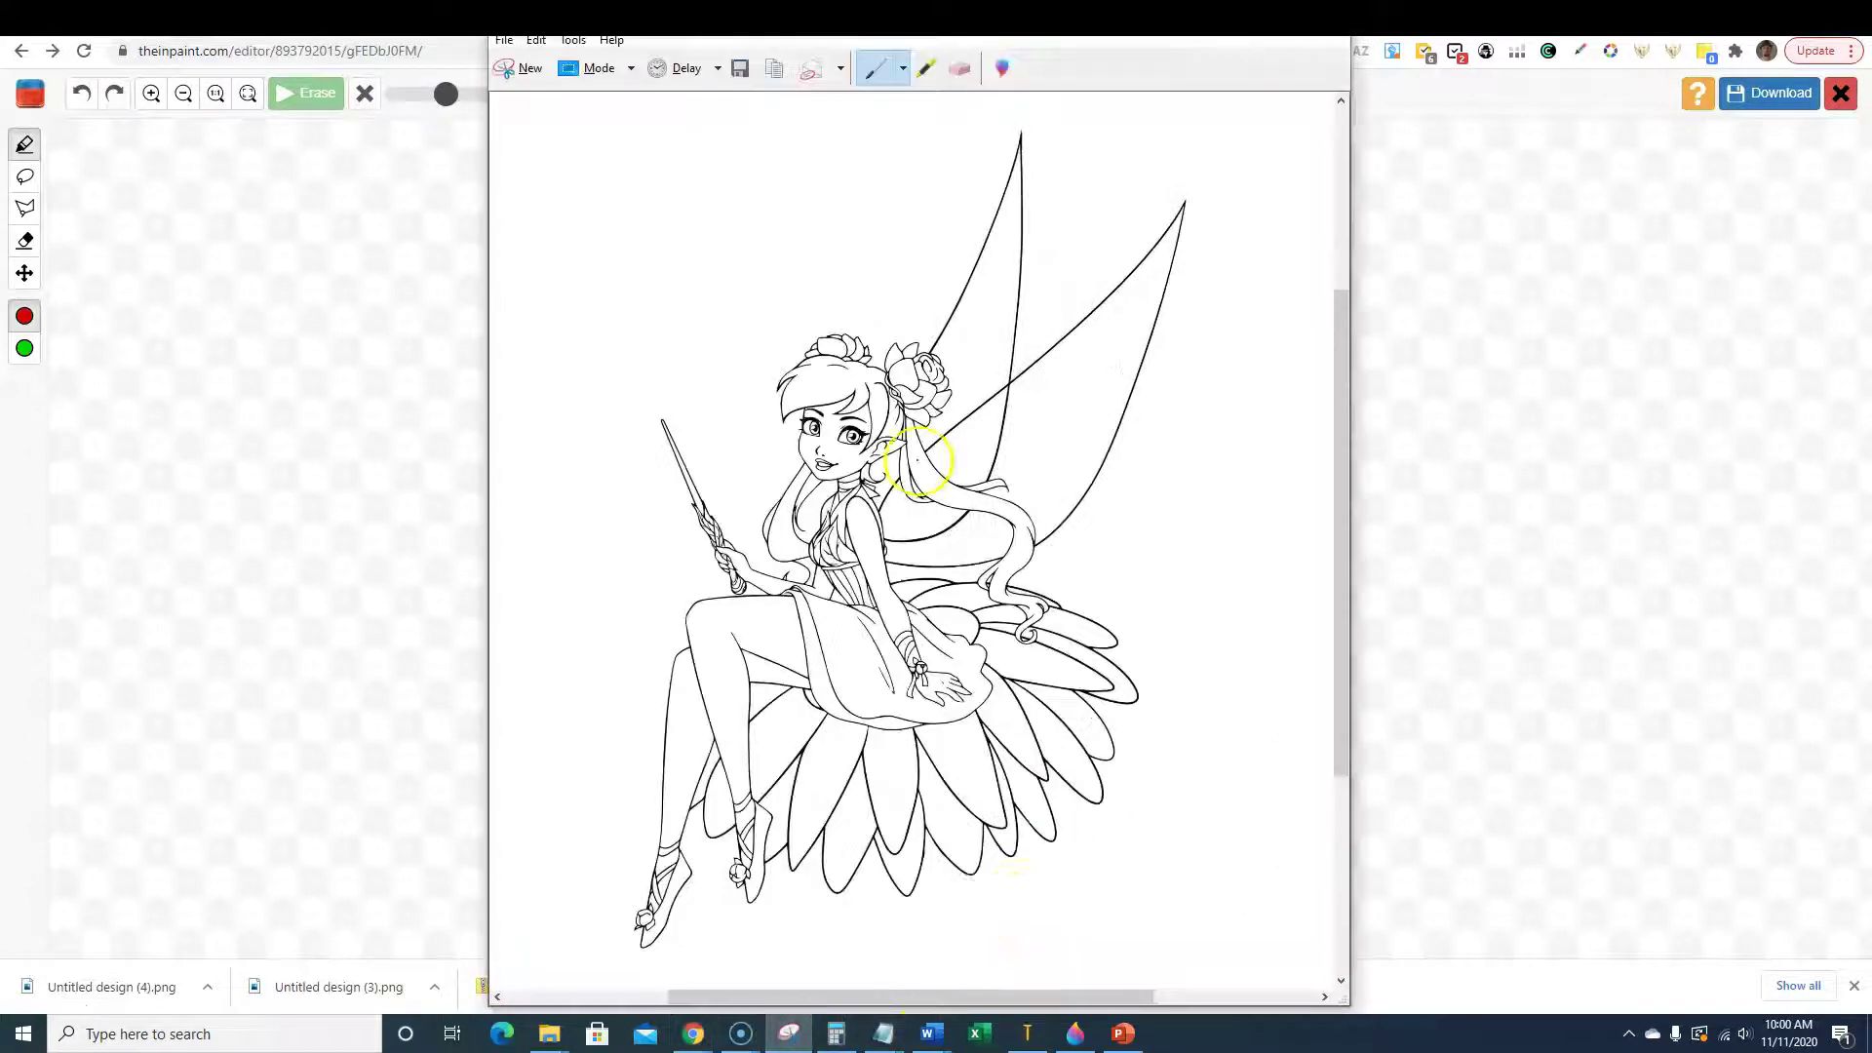
pyautogui.click(528, 70)
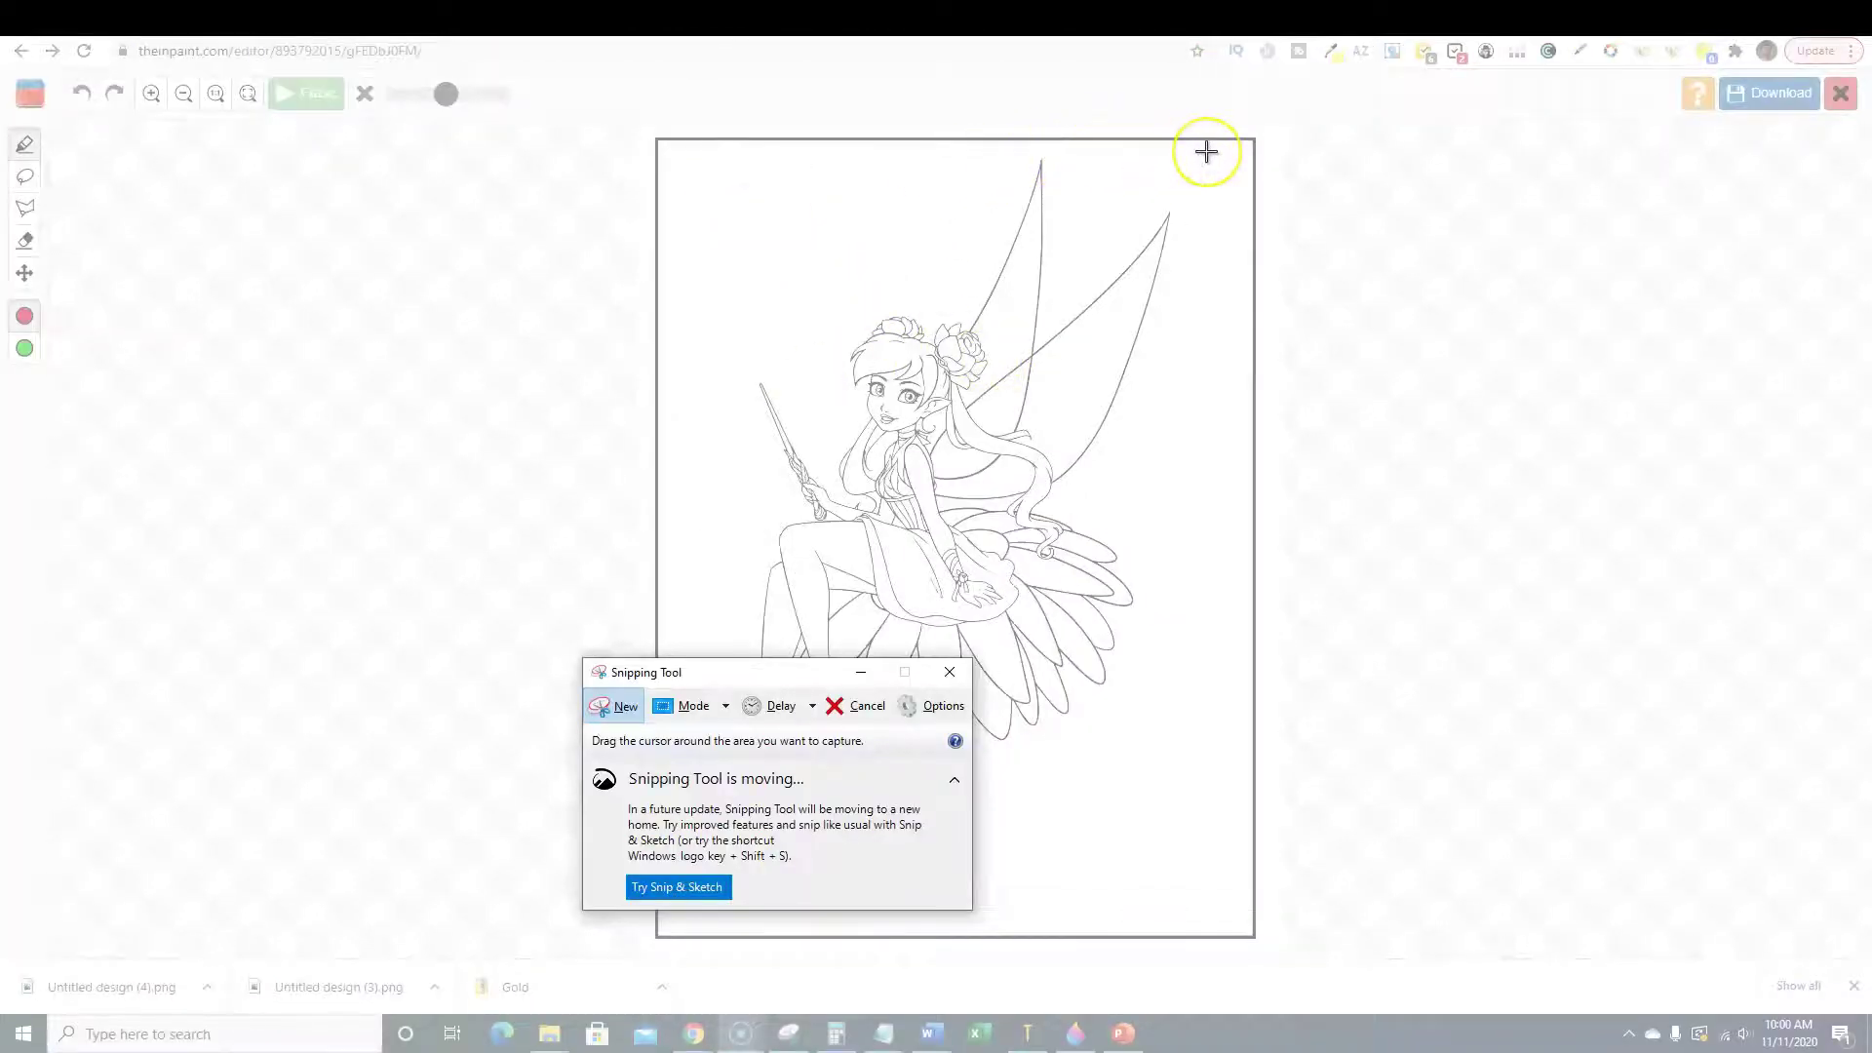
pyautogui.click(950, 672)
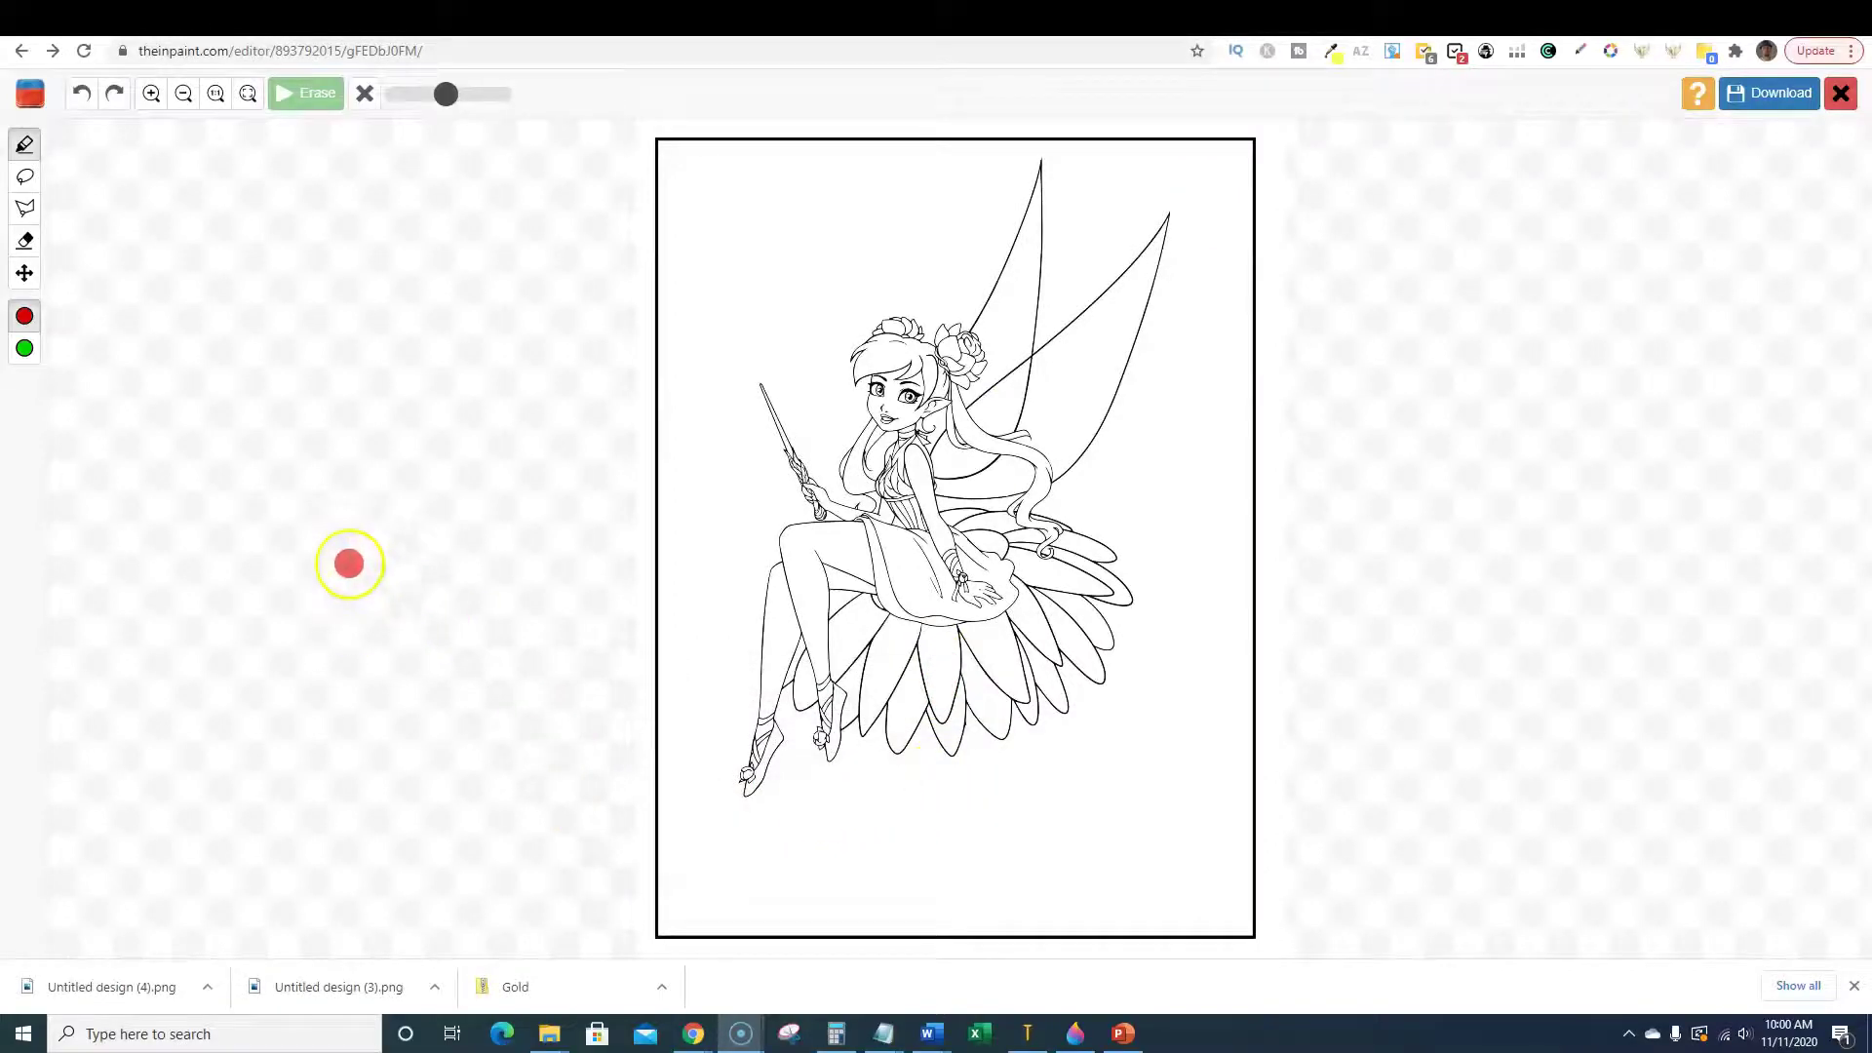
pyautogui.scroll(1, 443, 672)
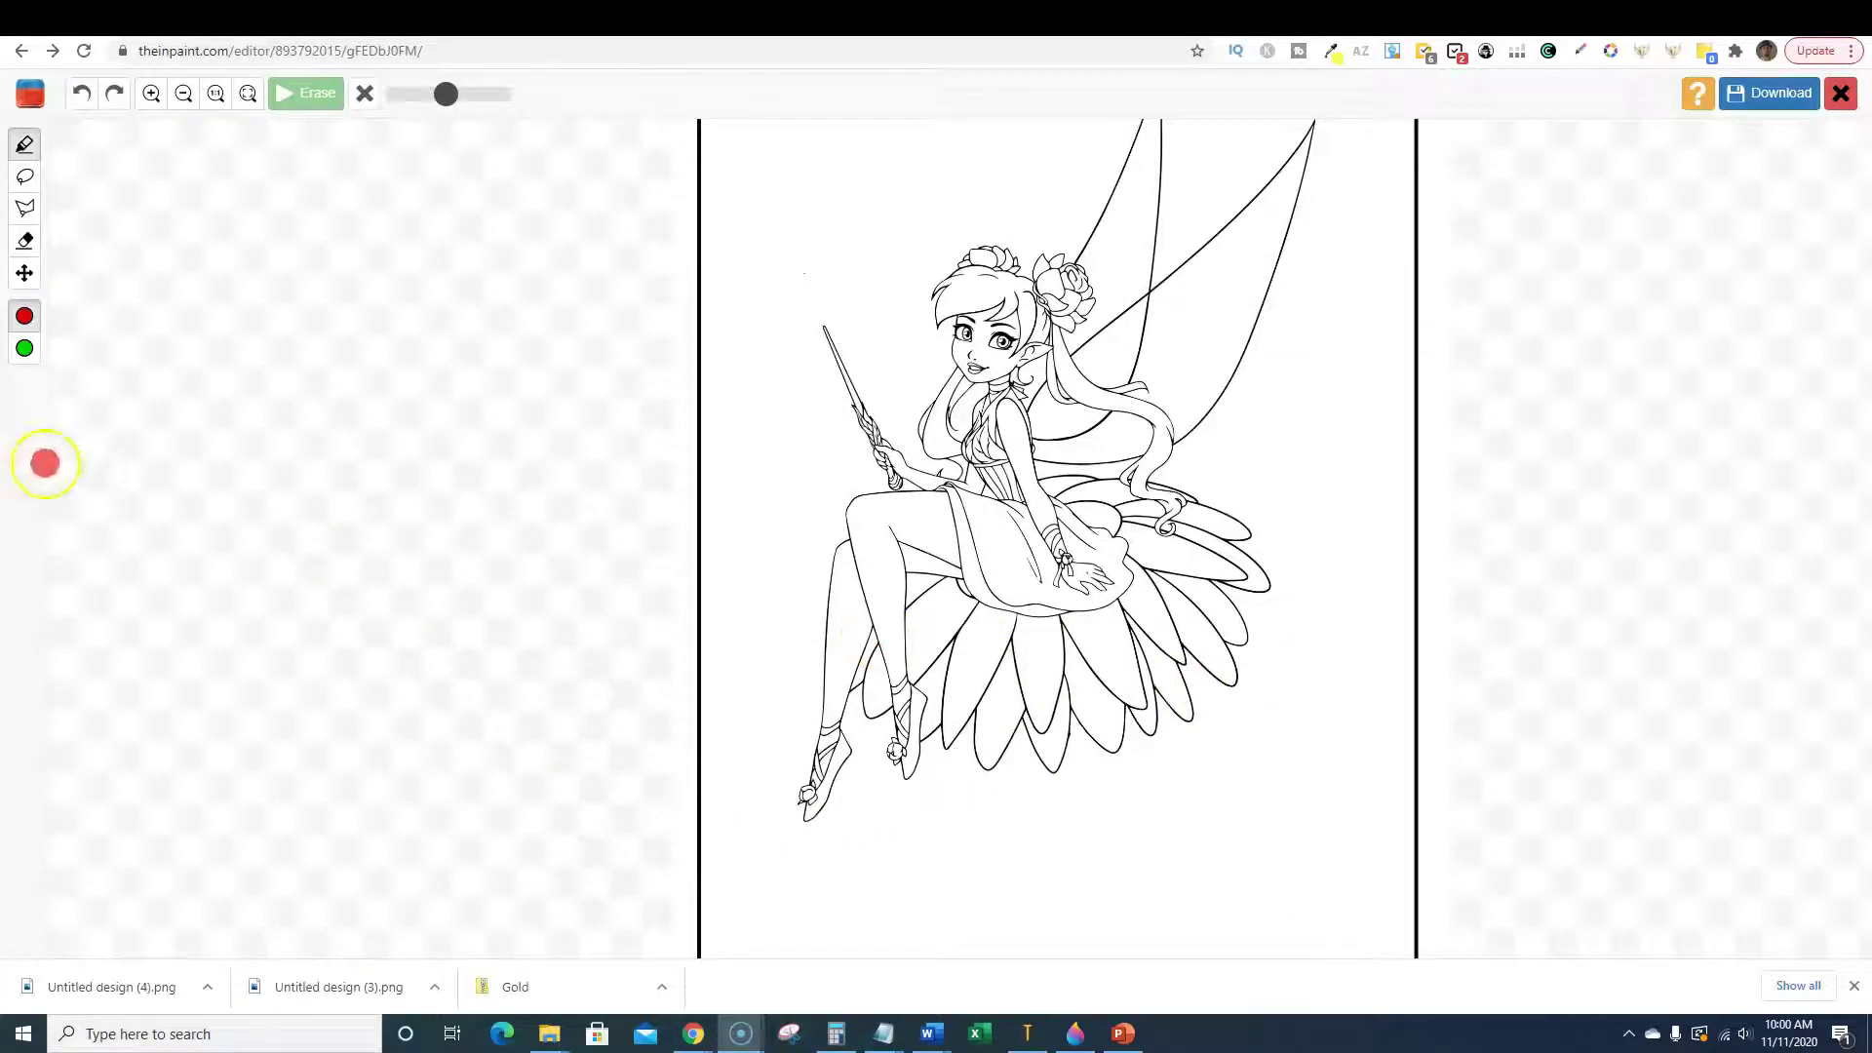
pyautogui.click(24, 313)
pyautogui.moveTo(1227, 433); pyautogui.dragTo(1113, 477)
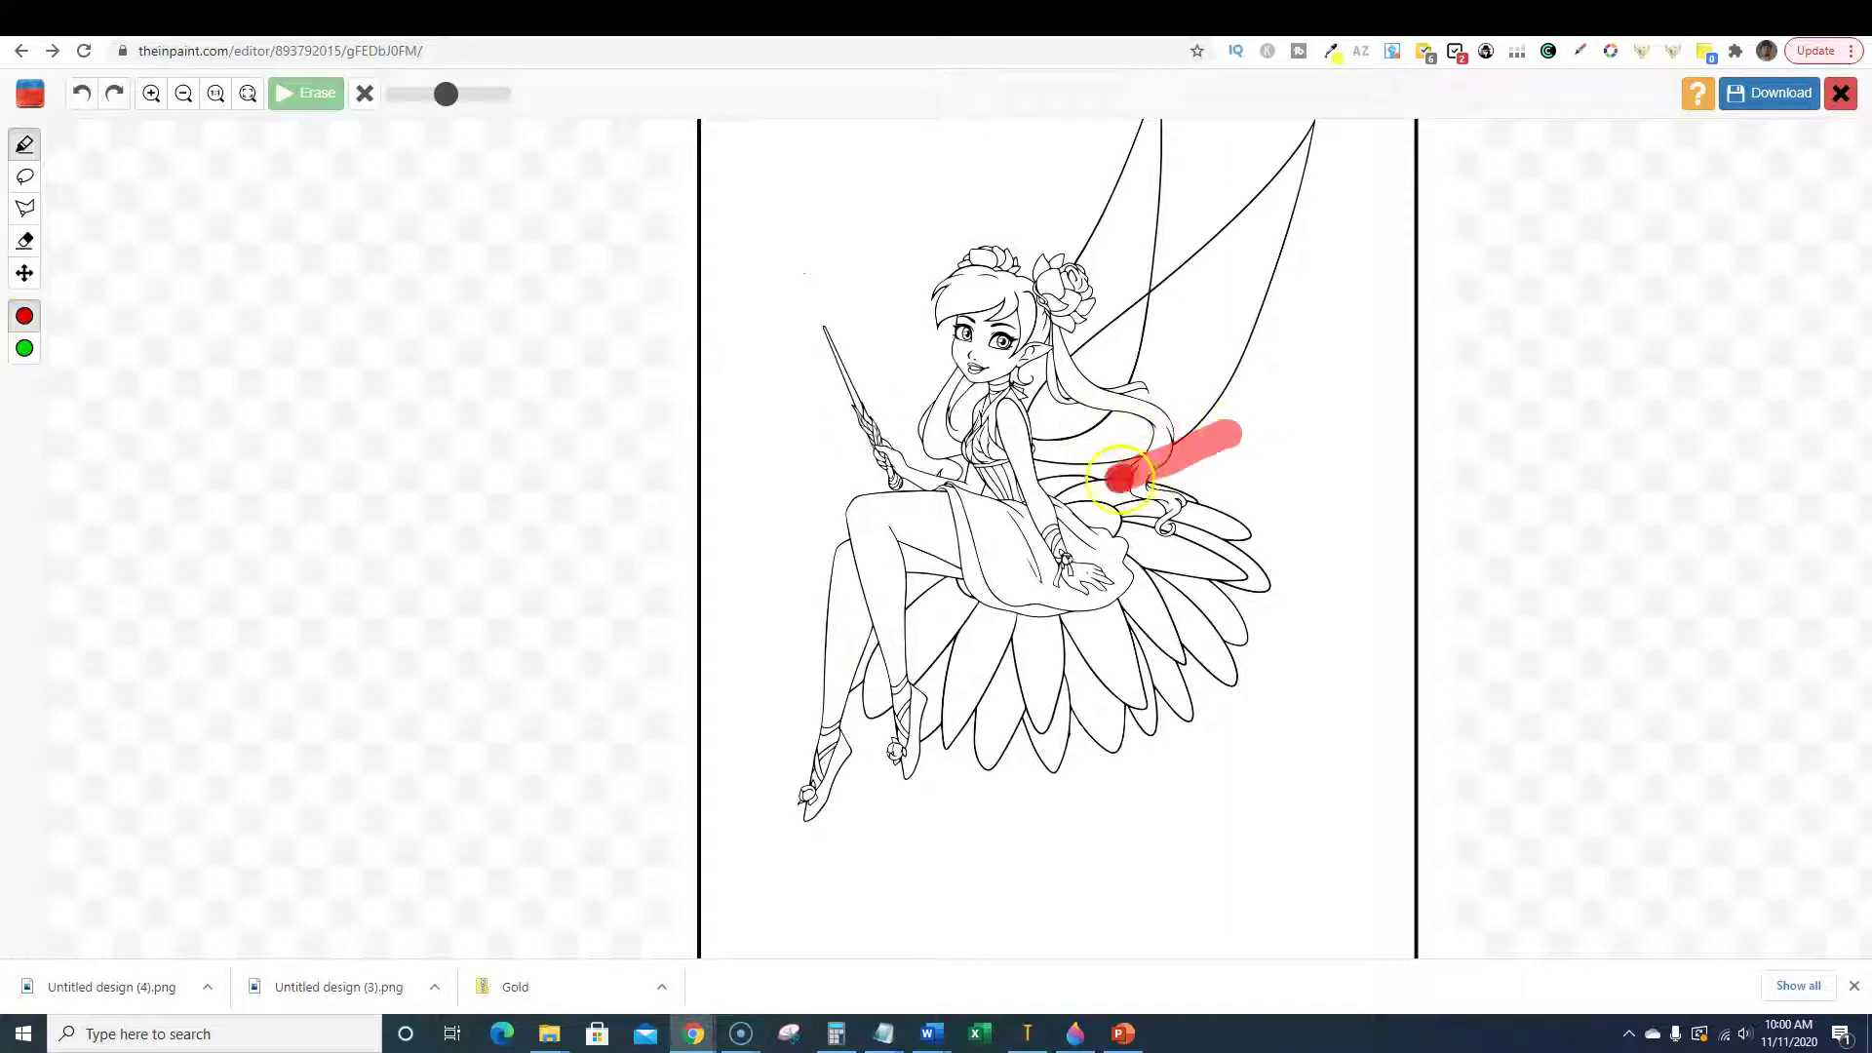
pyautogui.click(365, 95)
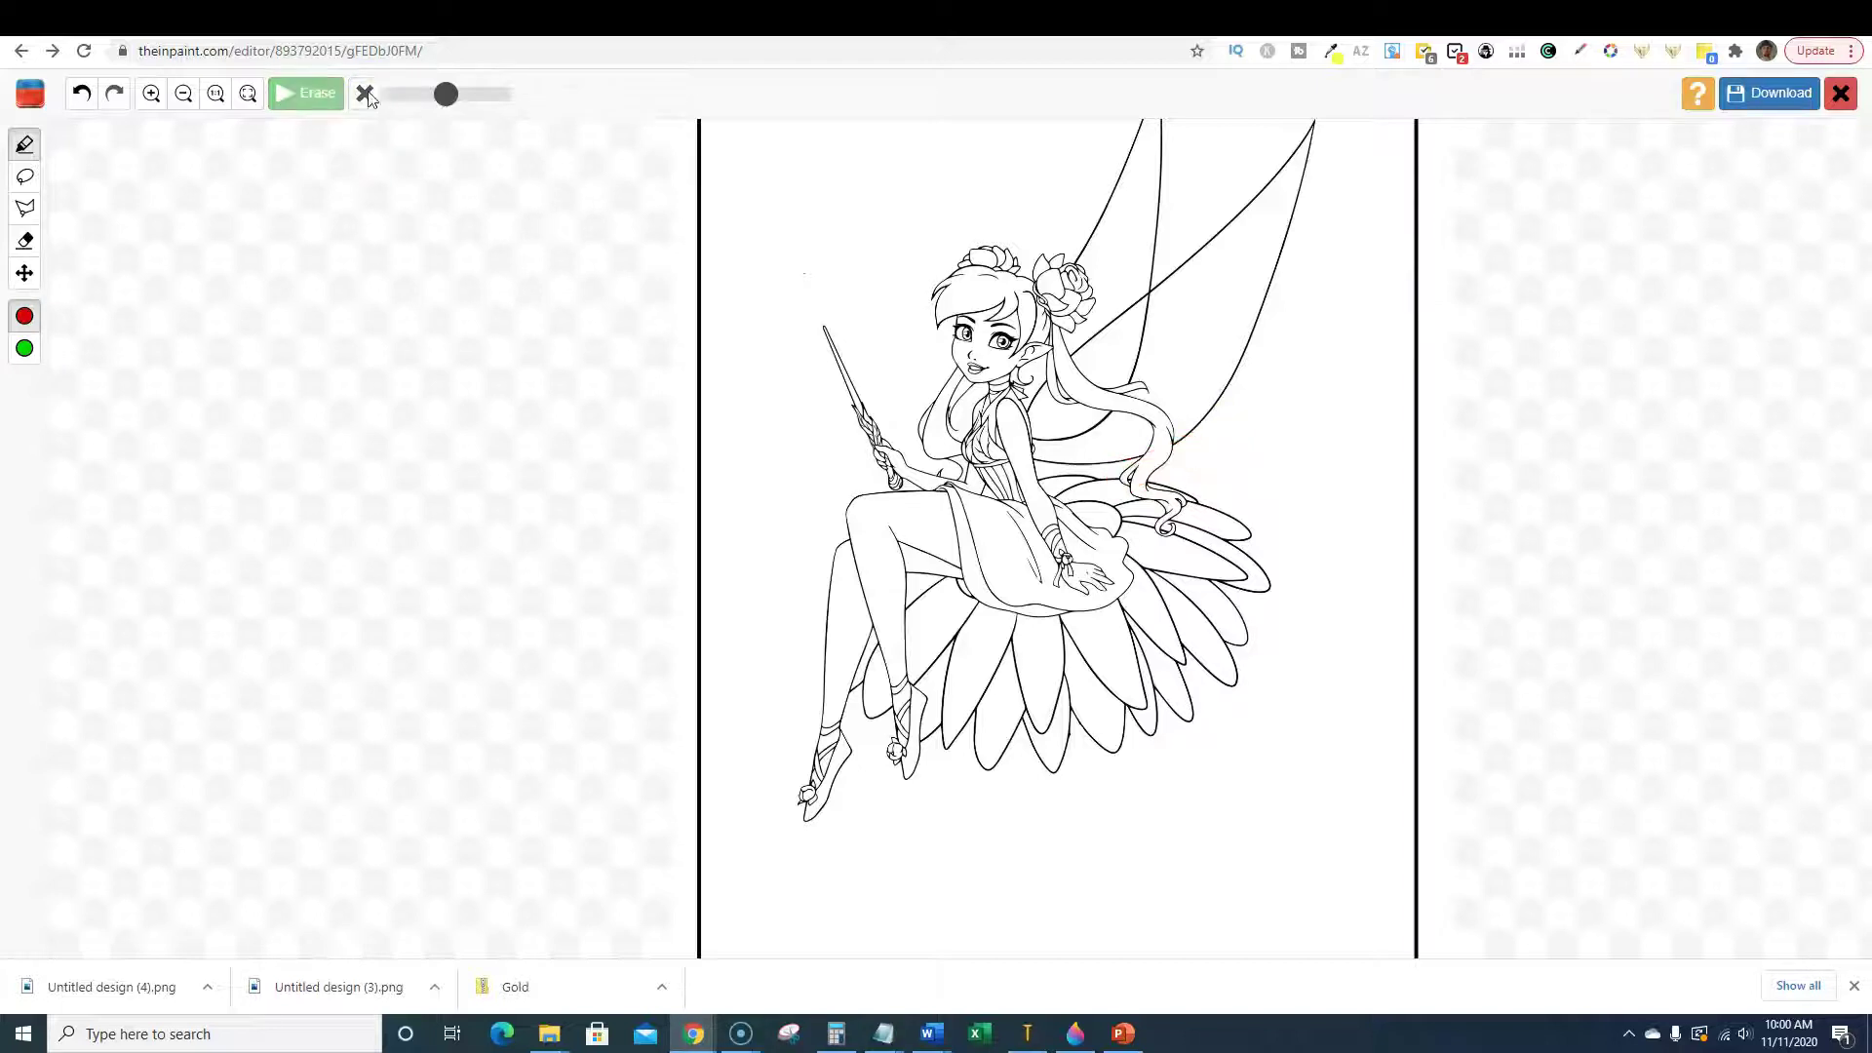
# Enlarge the fairy page on screen and capture the fairy and flower inside the page border with Snipping Tool.
pyautogui.click(25, 276)
pyautogui.moveTo(1225, 466); pyautogui.dragTo(1108, 553)
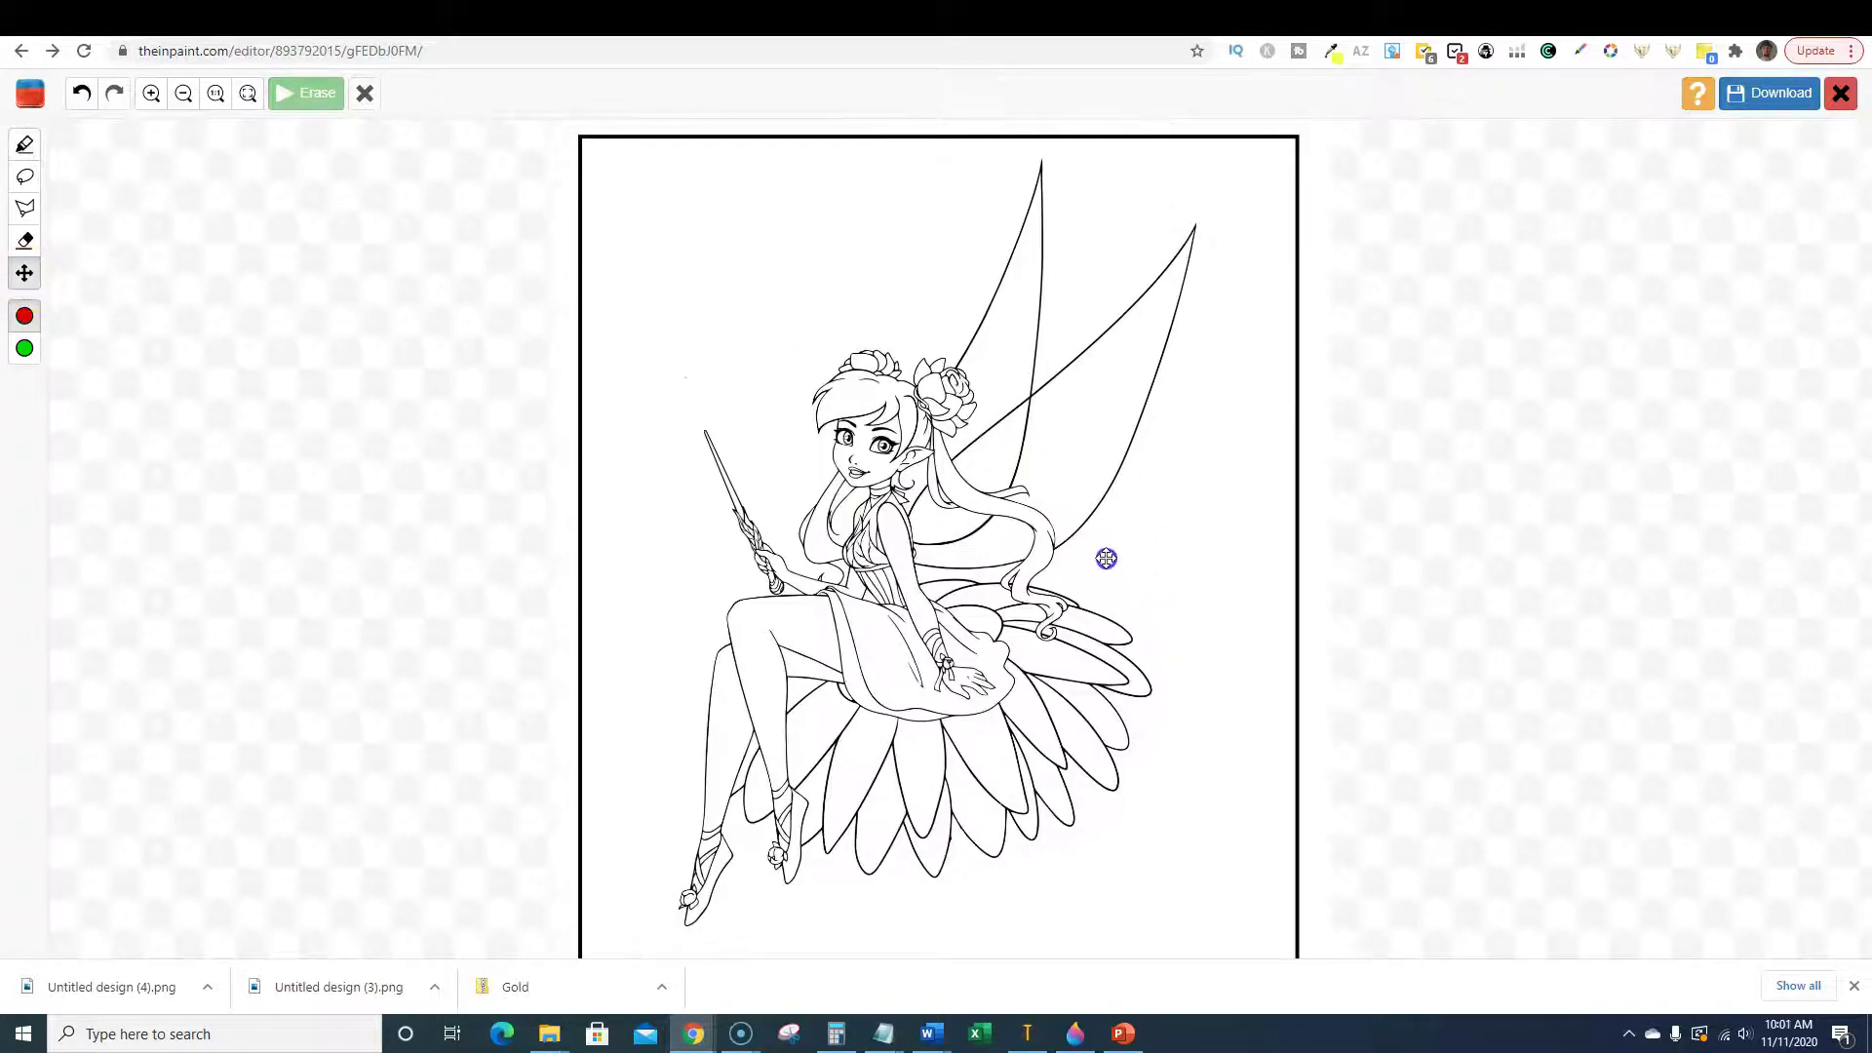
pyautogui.click(1853, 985)
pyautogui.scroll(1, 1015, 627)
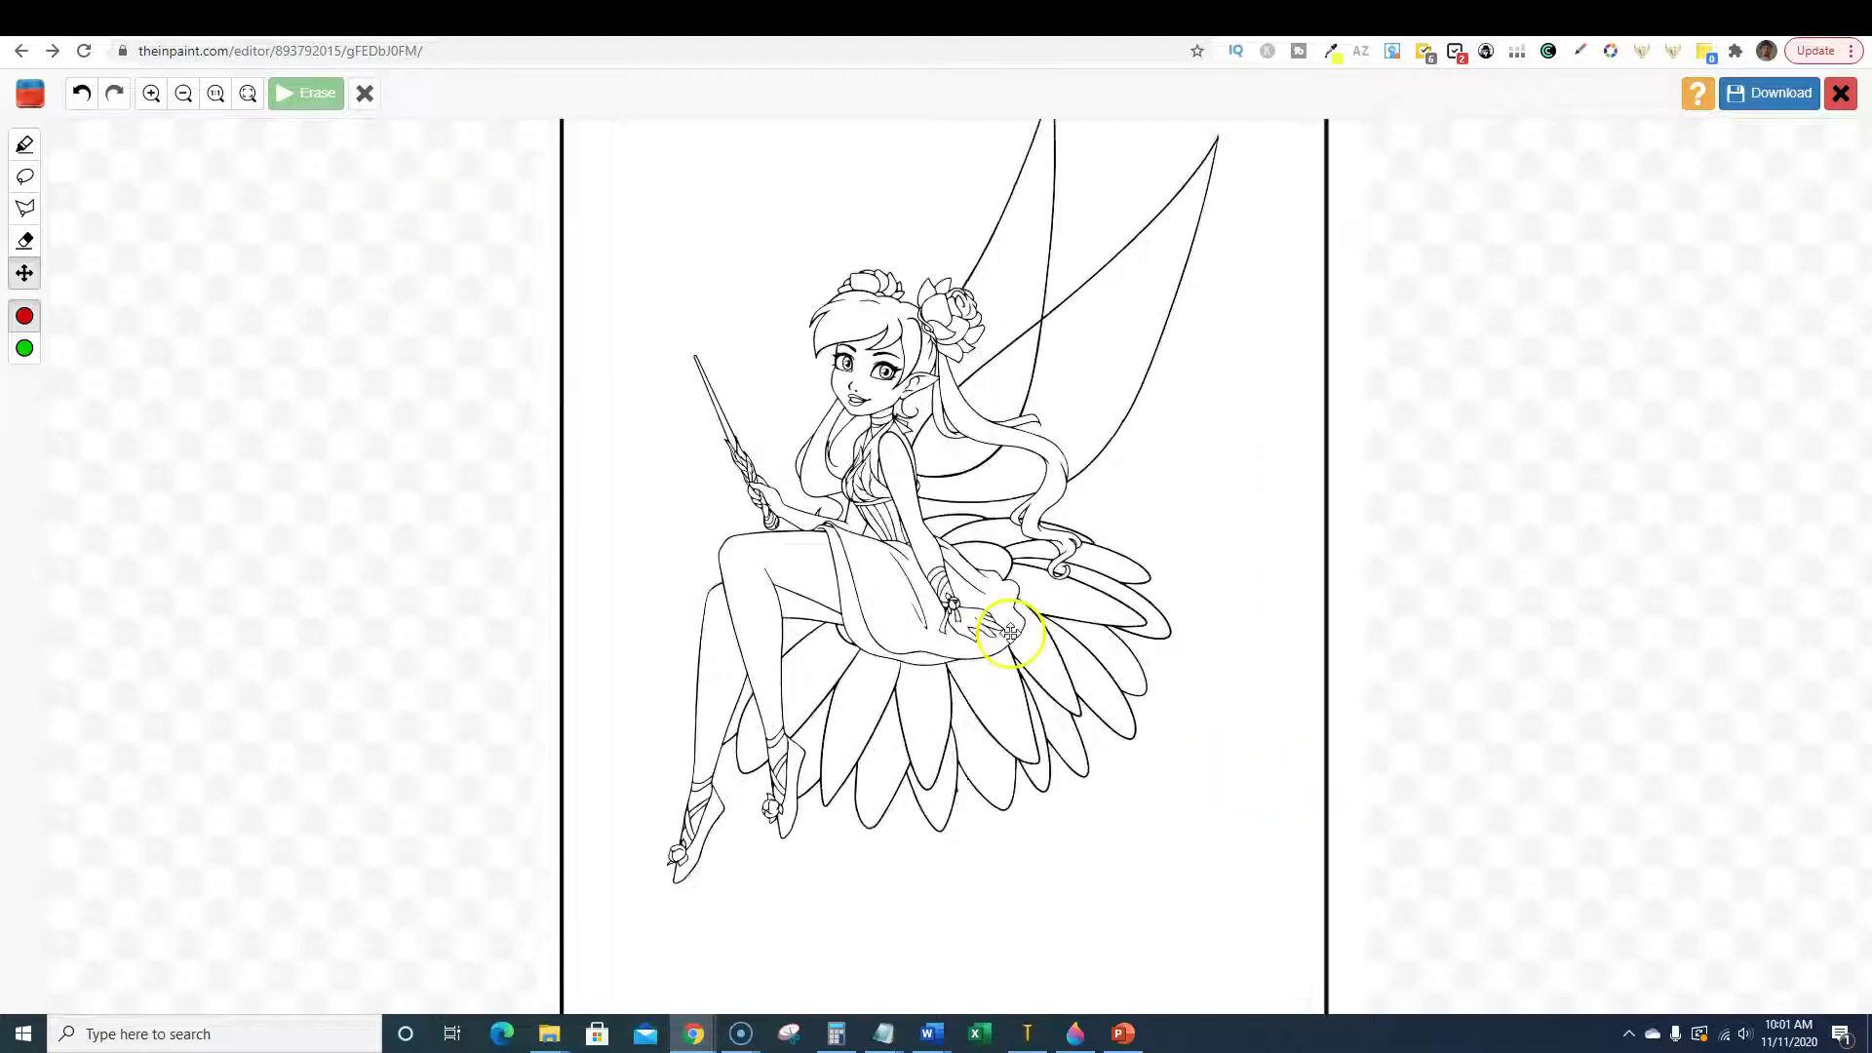
pyautogui.moveTo(1174, 597); pyautogui.dragTo(1167, 661)
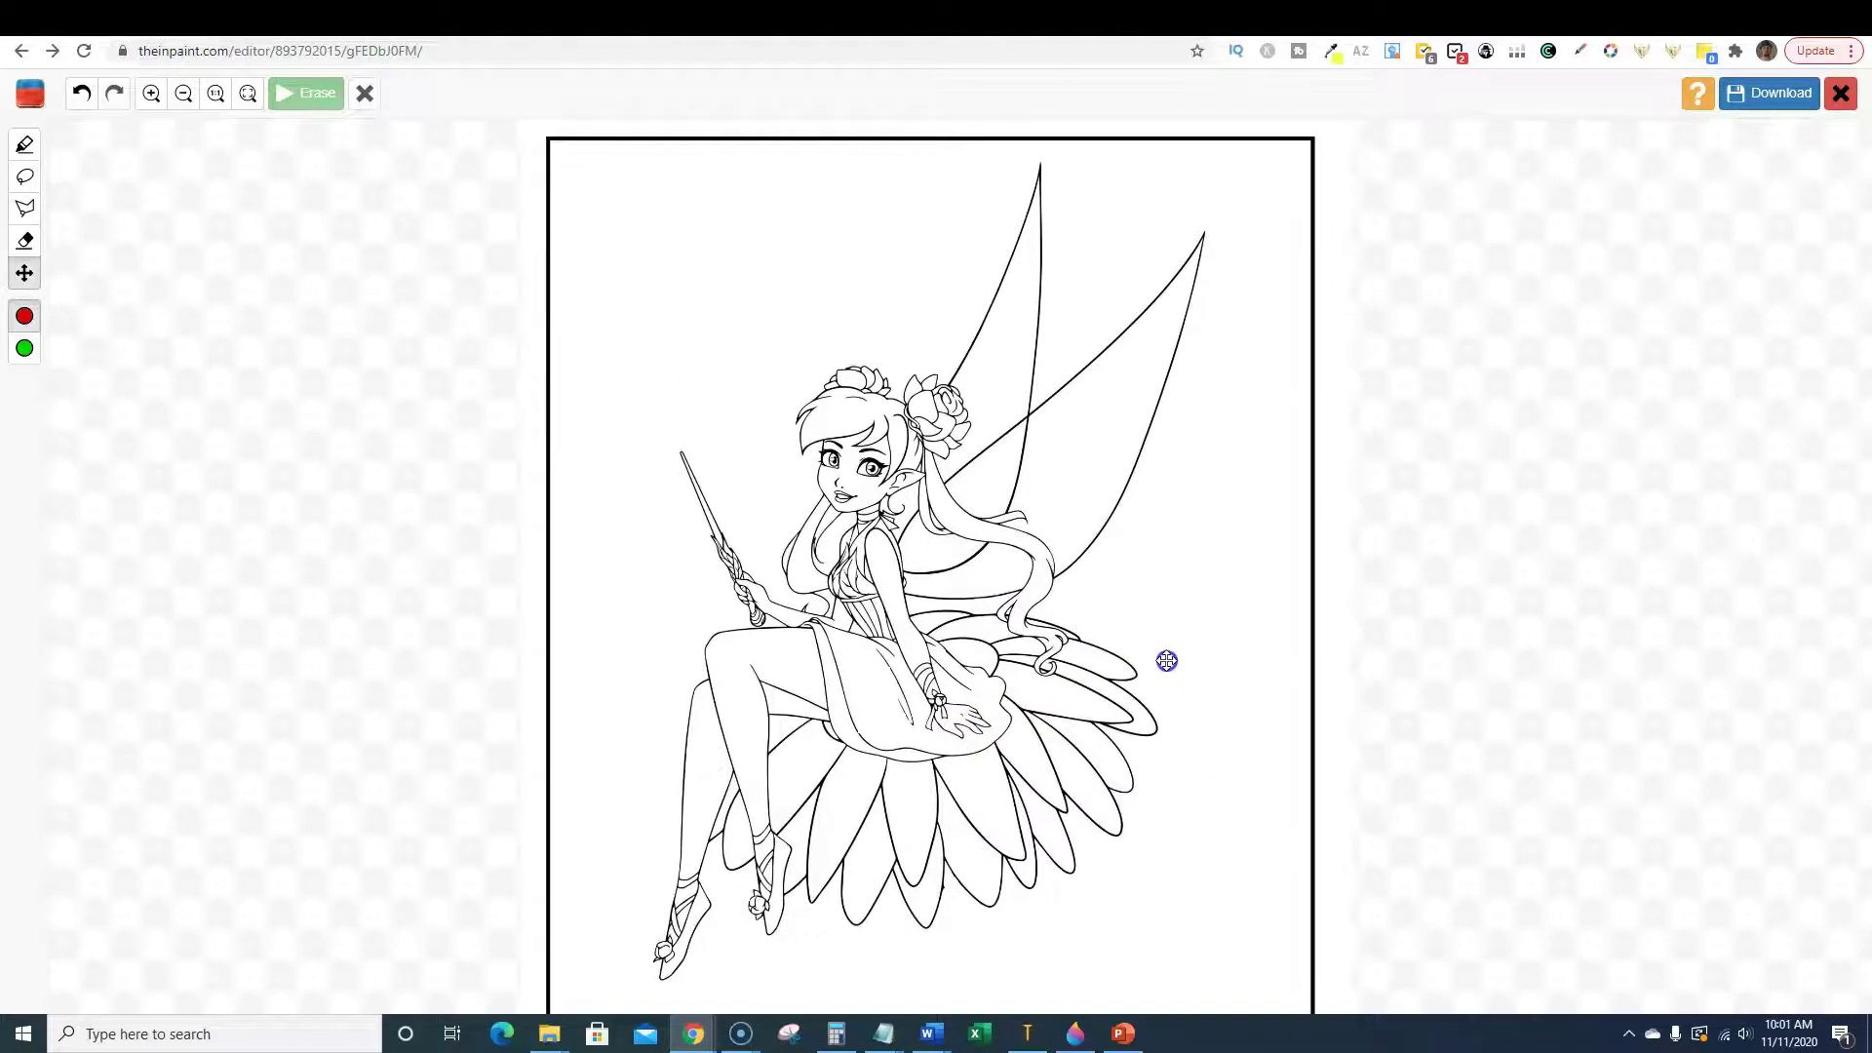
pyautogui.click(791, 1038)
pyautogui.click(616, 704)
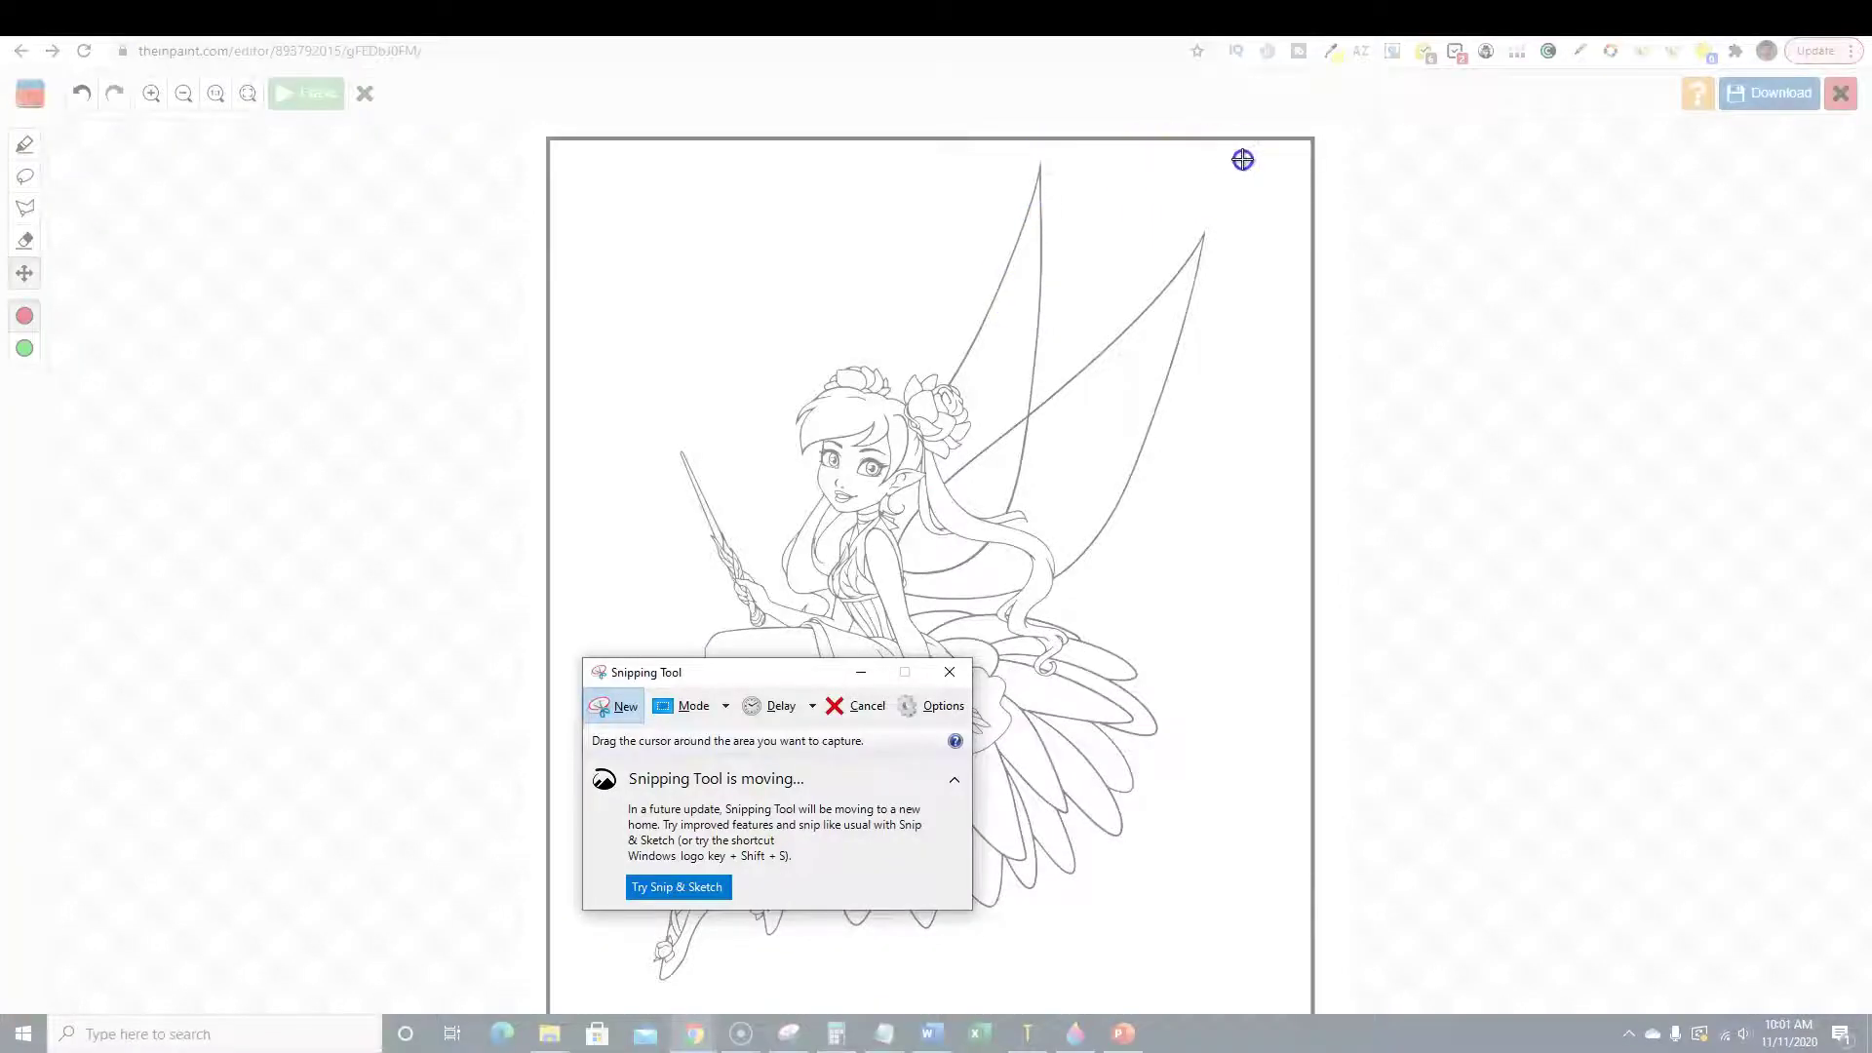
pyautogui.moveTo(1249, 162)
pyautogui.mouseDown()
pyautogui.moveTo(936, 388)
pyautogui.moveTo(673, 963)
pyautogui.moveTo(639, 991)
pyautogui.mouseUp()
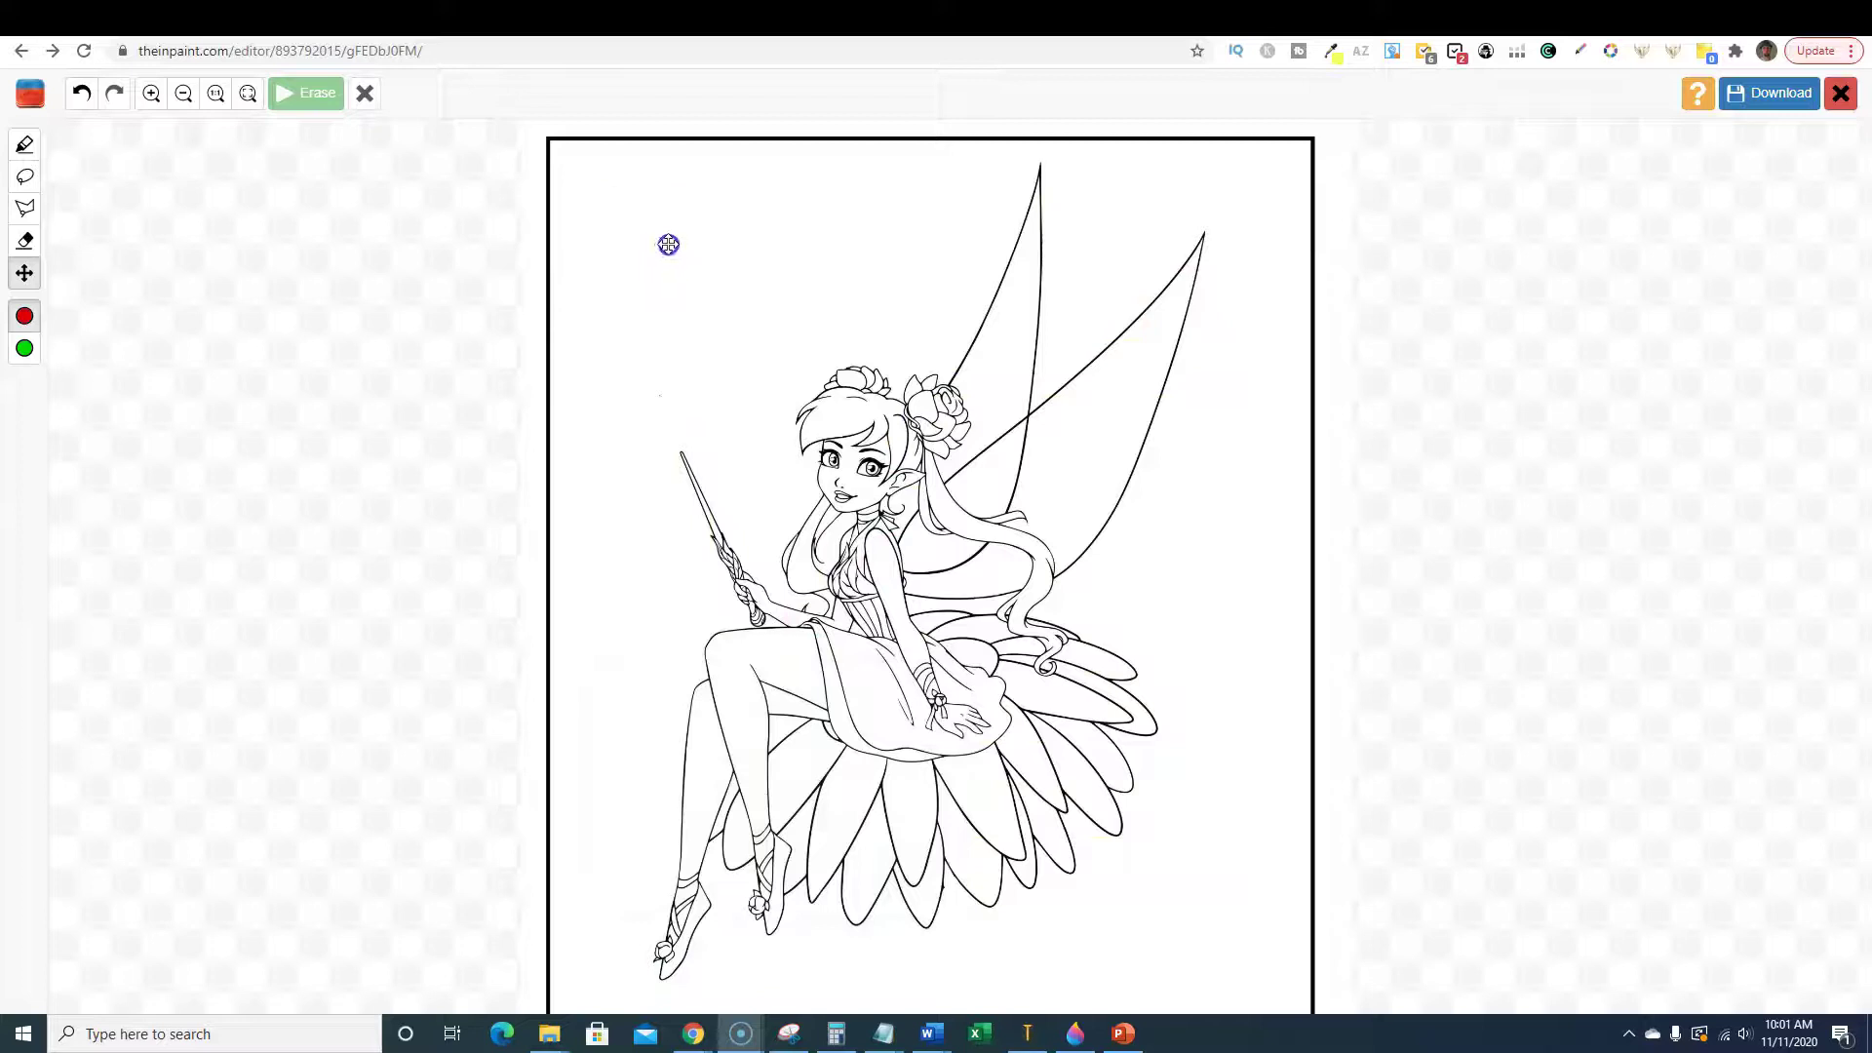
# Save the captured snip as a JPEG file named "test image" in the Downloads folder and return to the browser.
pyautogui.click(793, 1041)
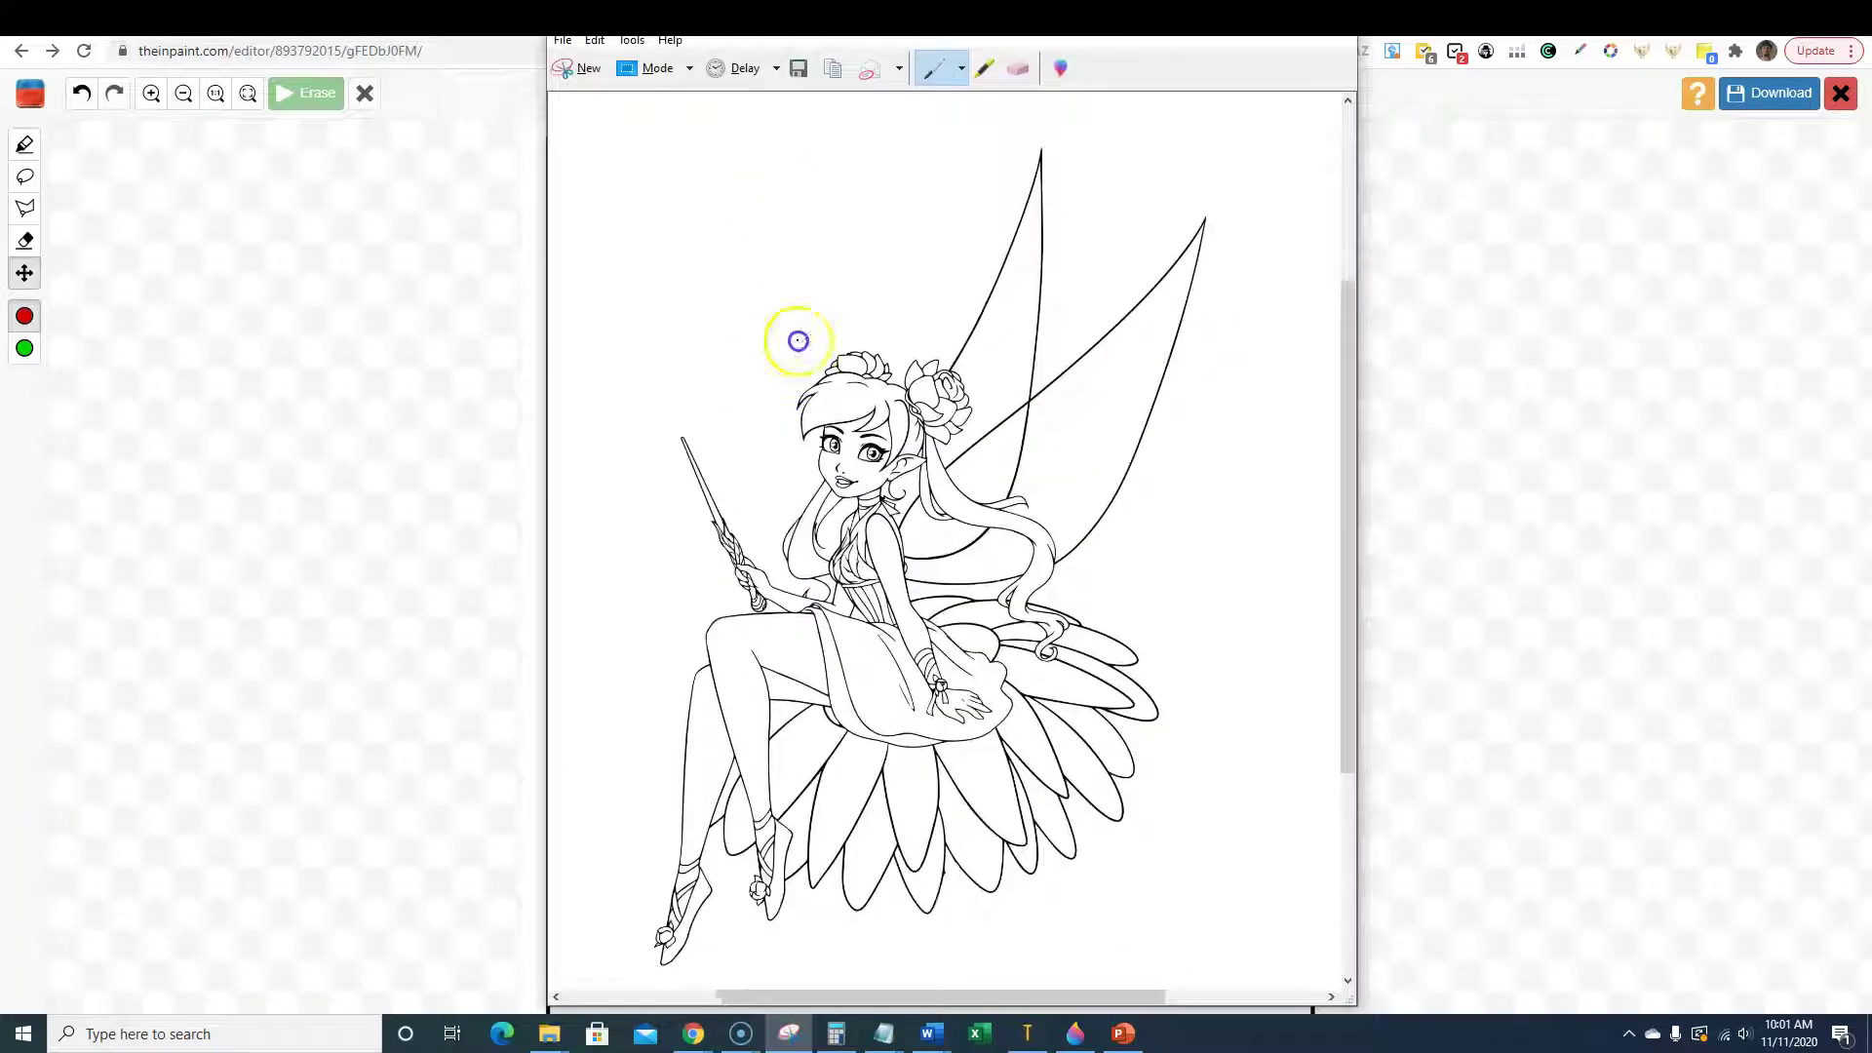
pyautogui.click(567, 43)
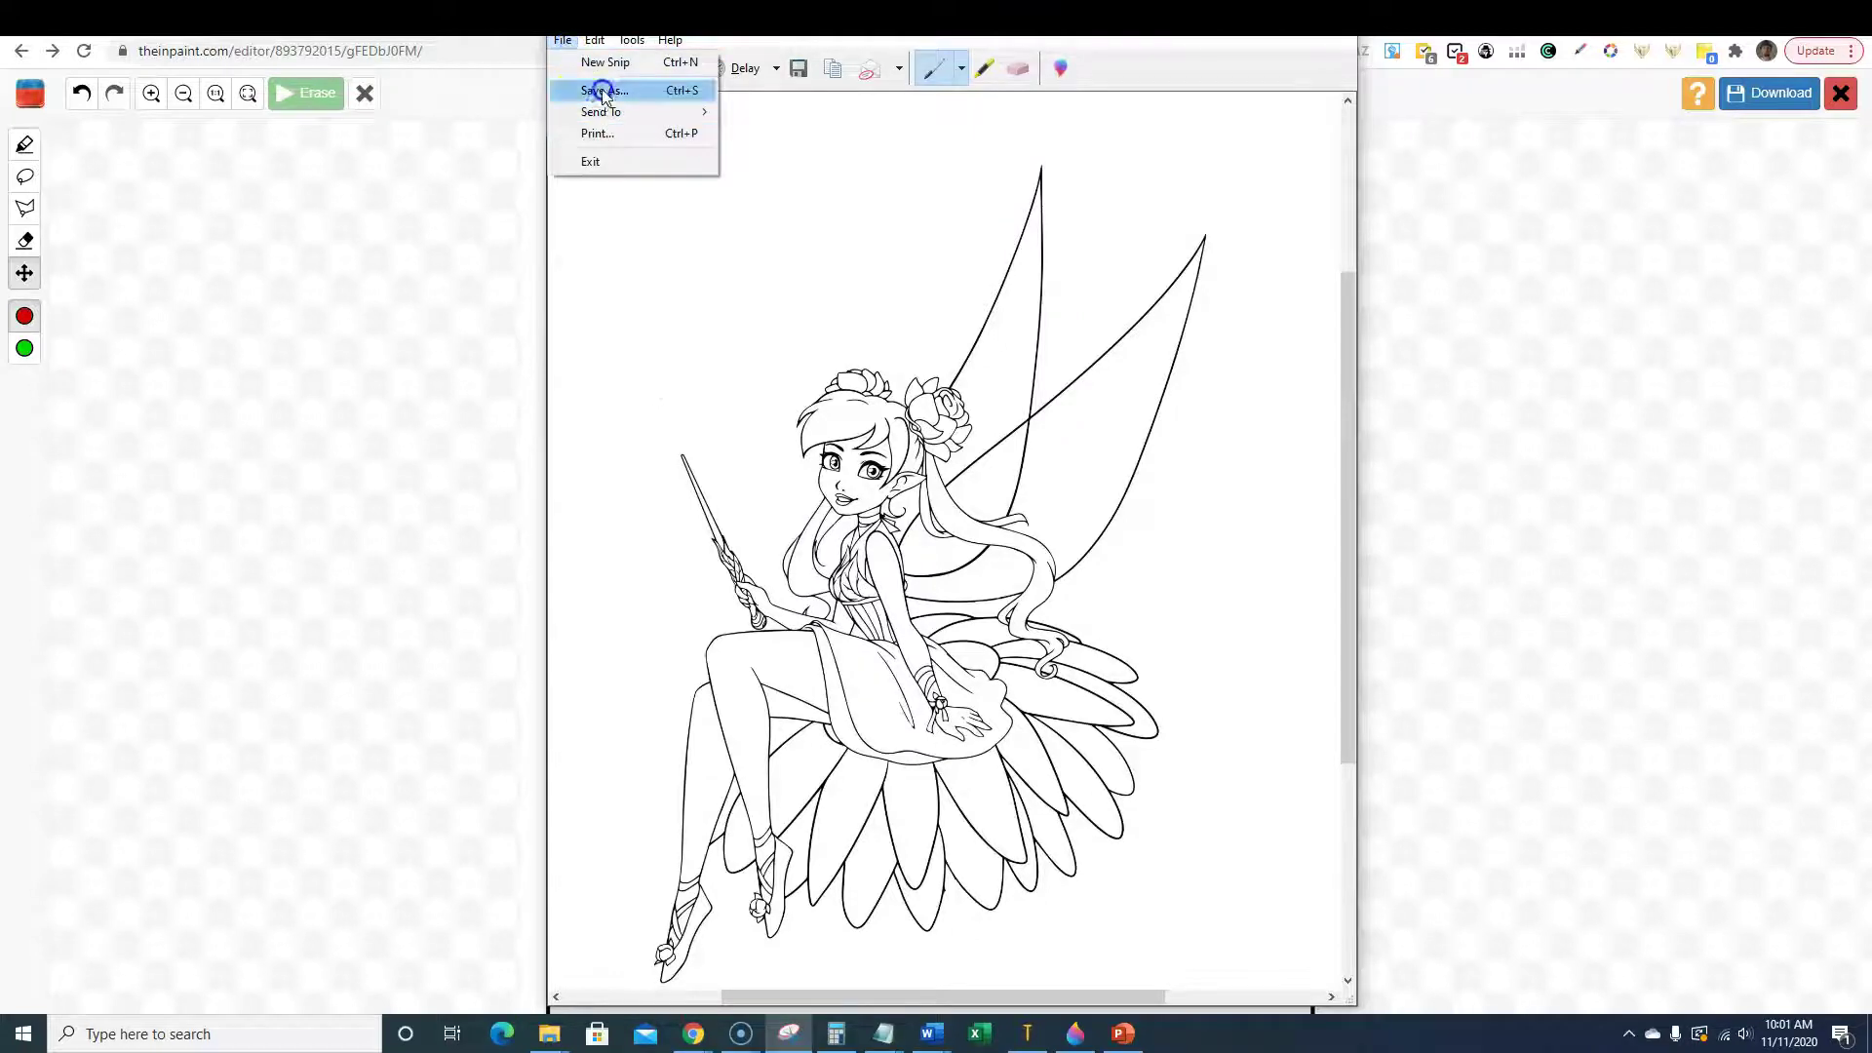
pyautogui.click(597, 85)
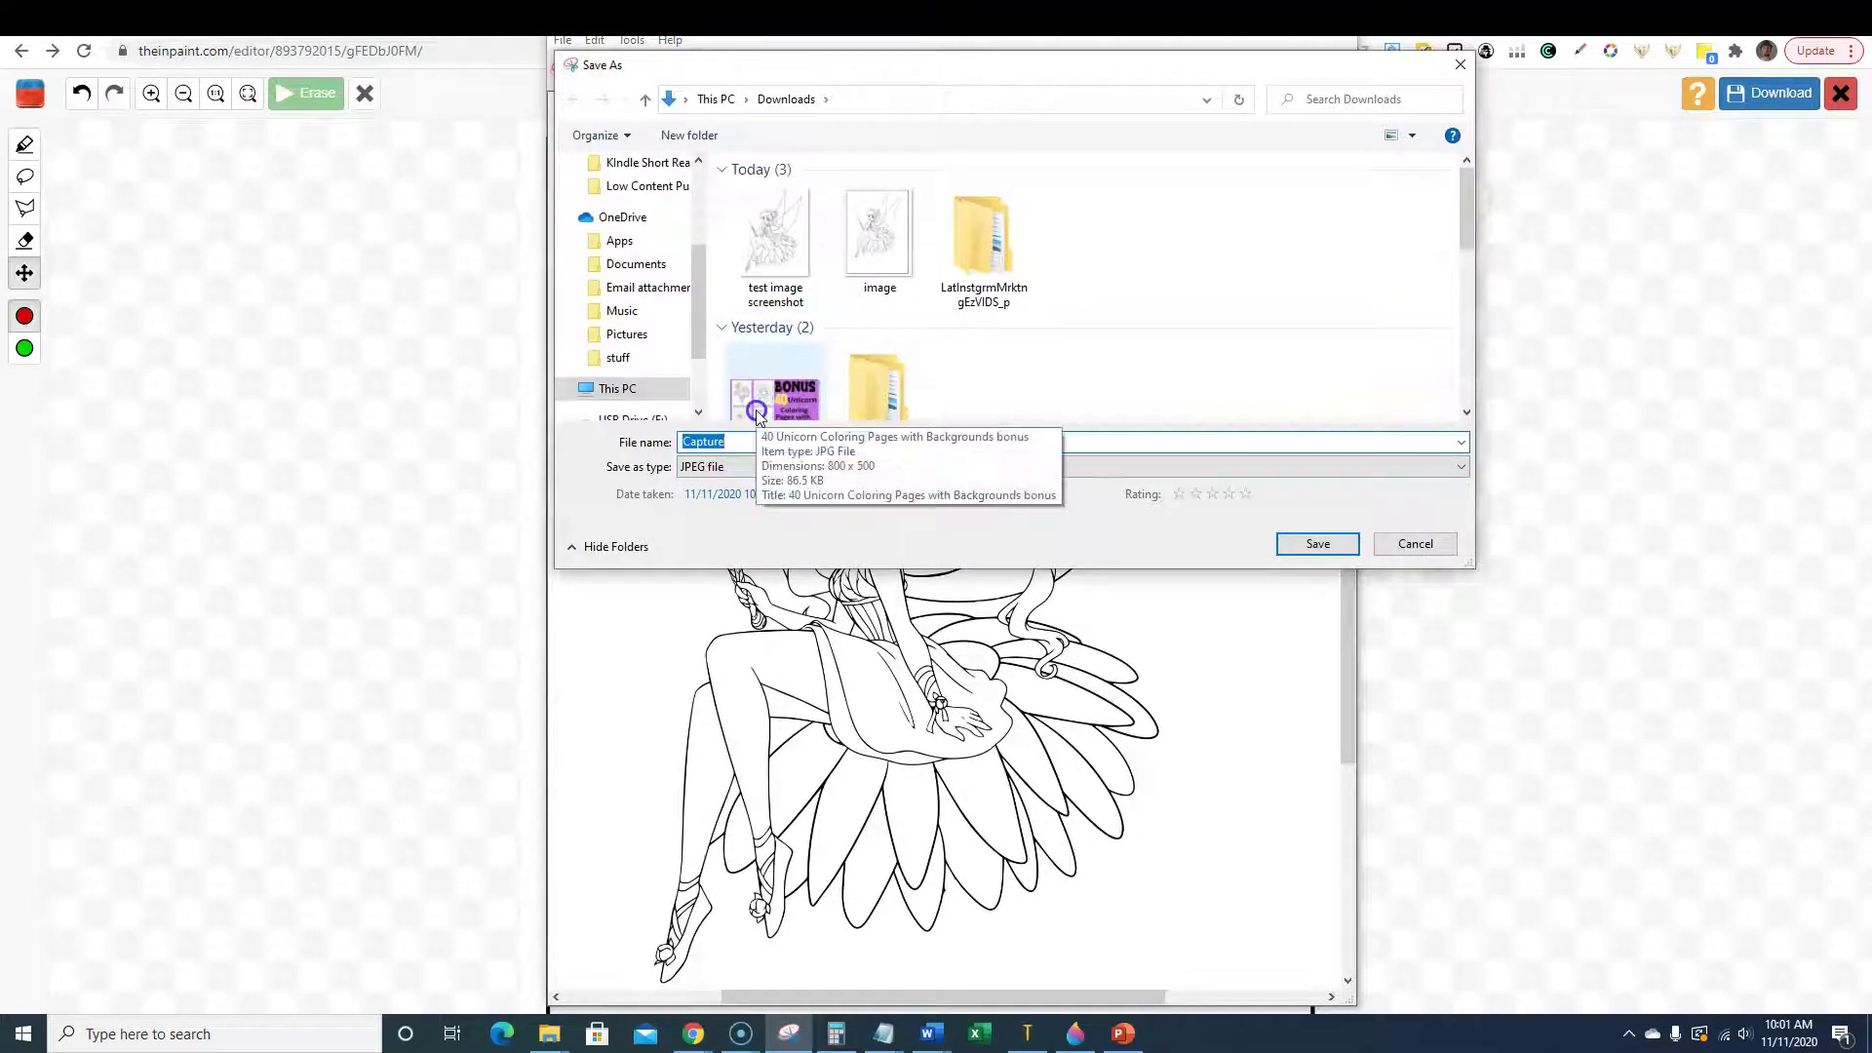
pyautogui.write('test imag')
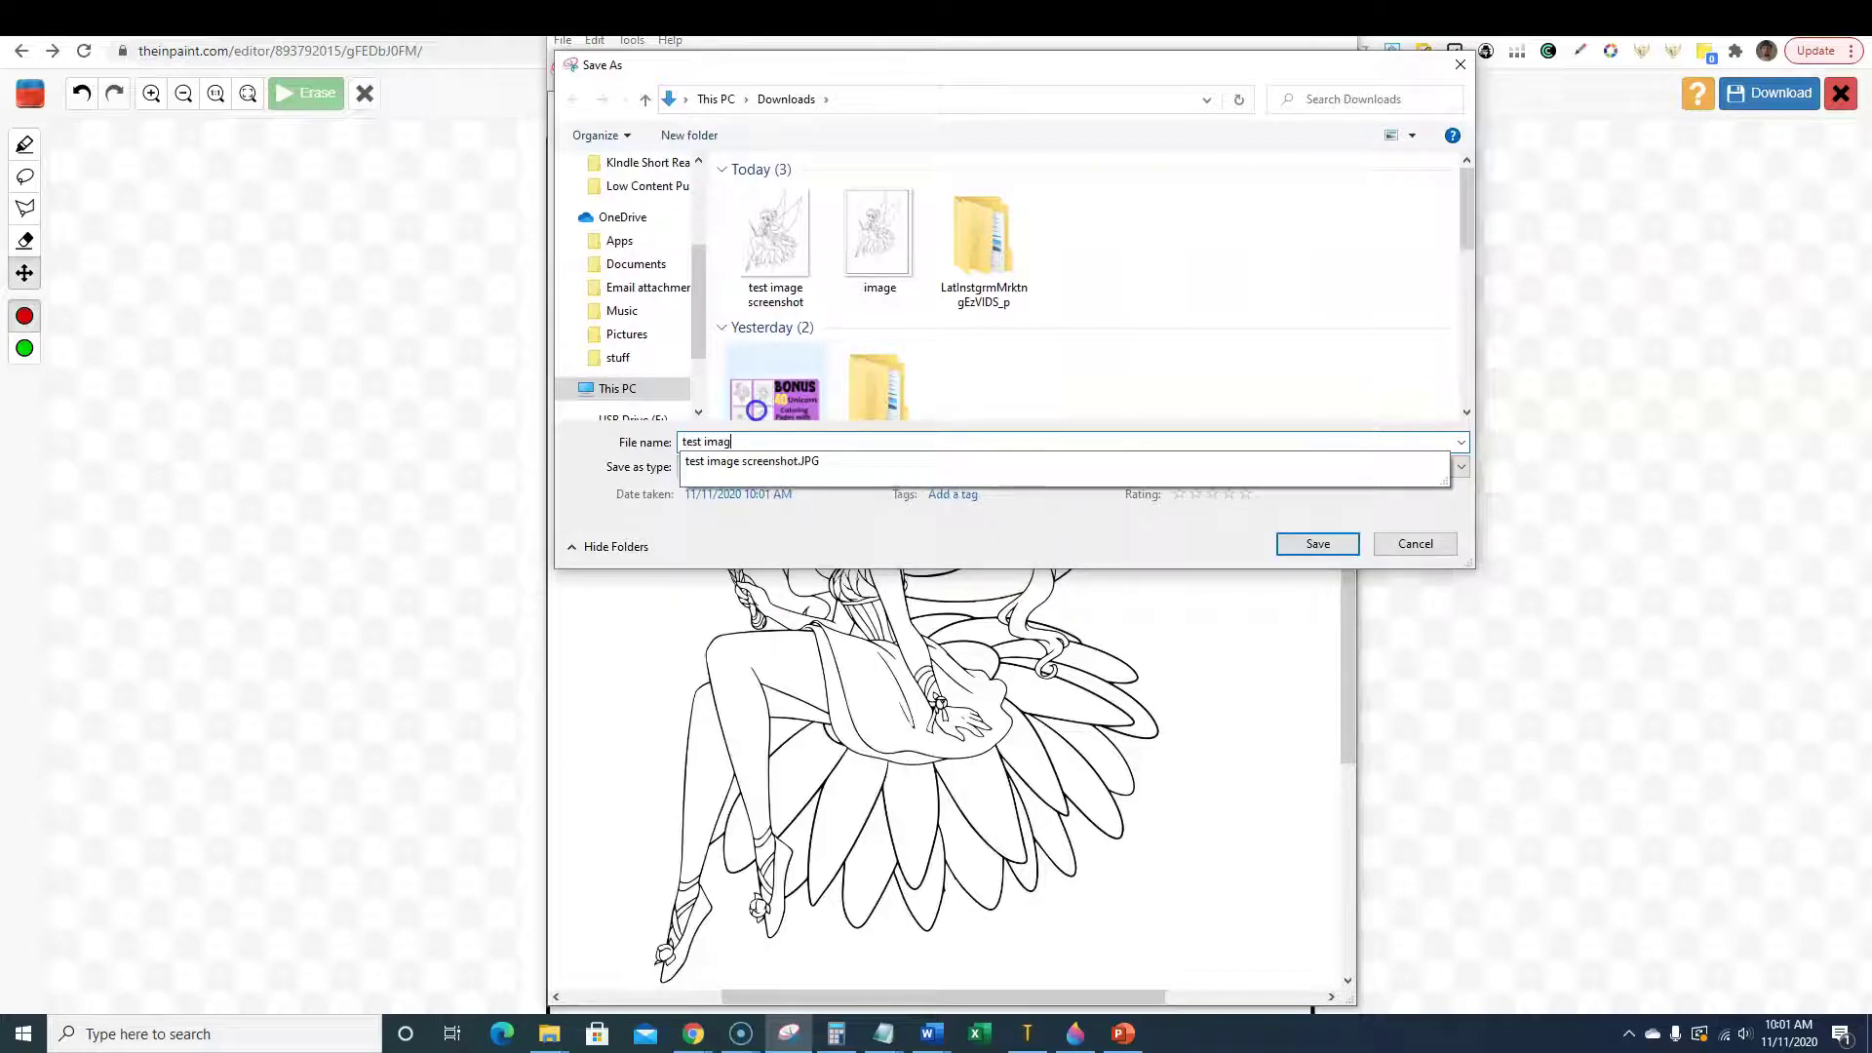
pyautogui.write('e')
pyautogui.click(1318, 543)
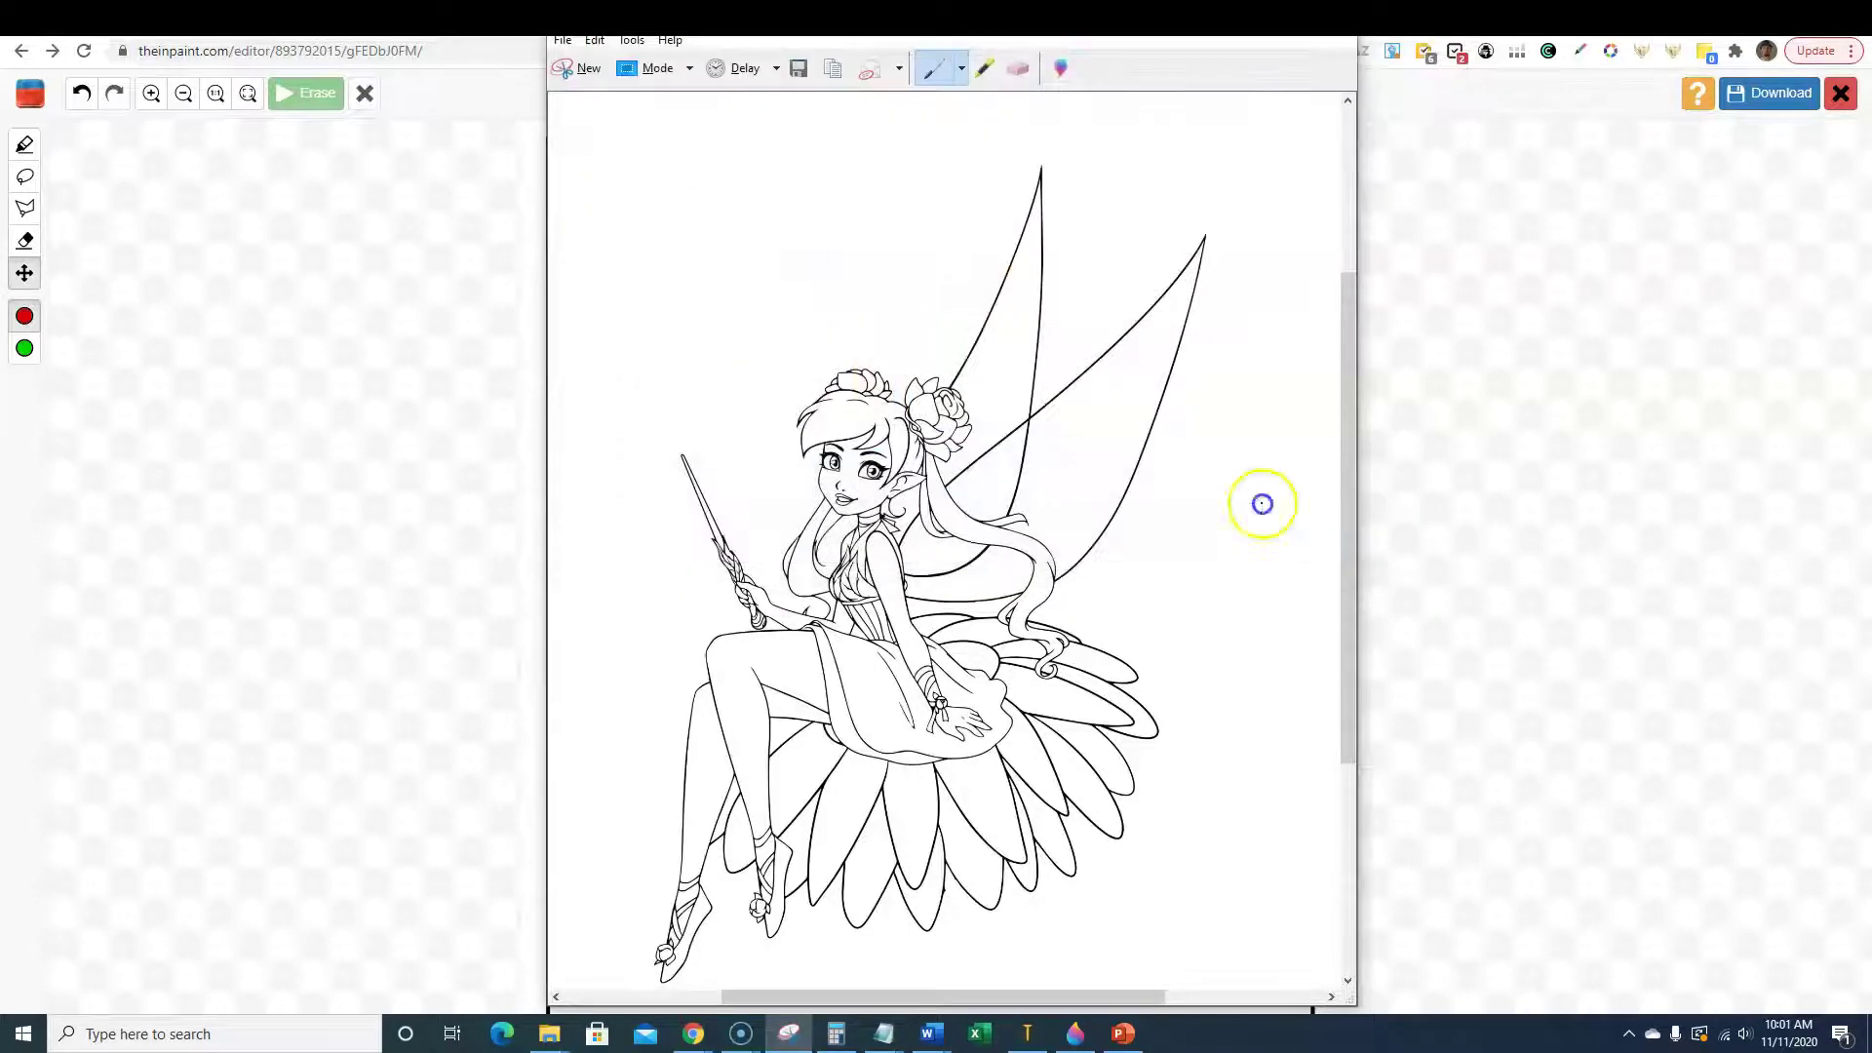
pyautogui.click(1517, 303)
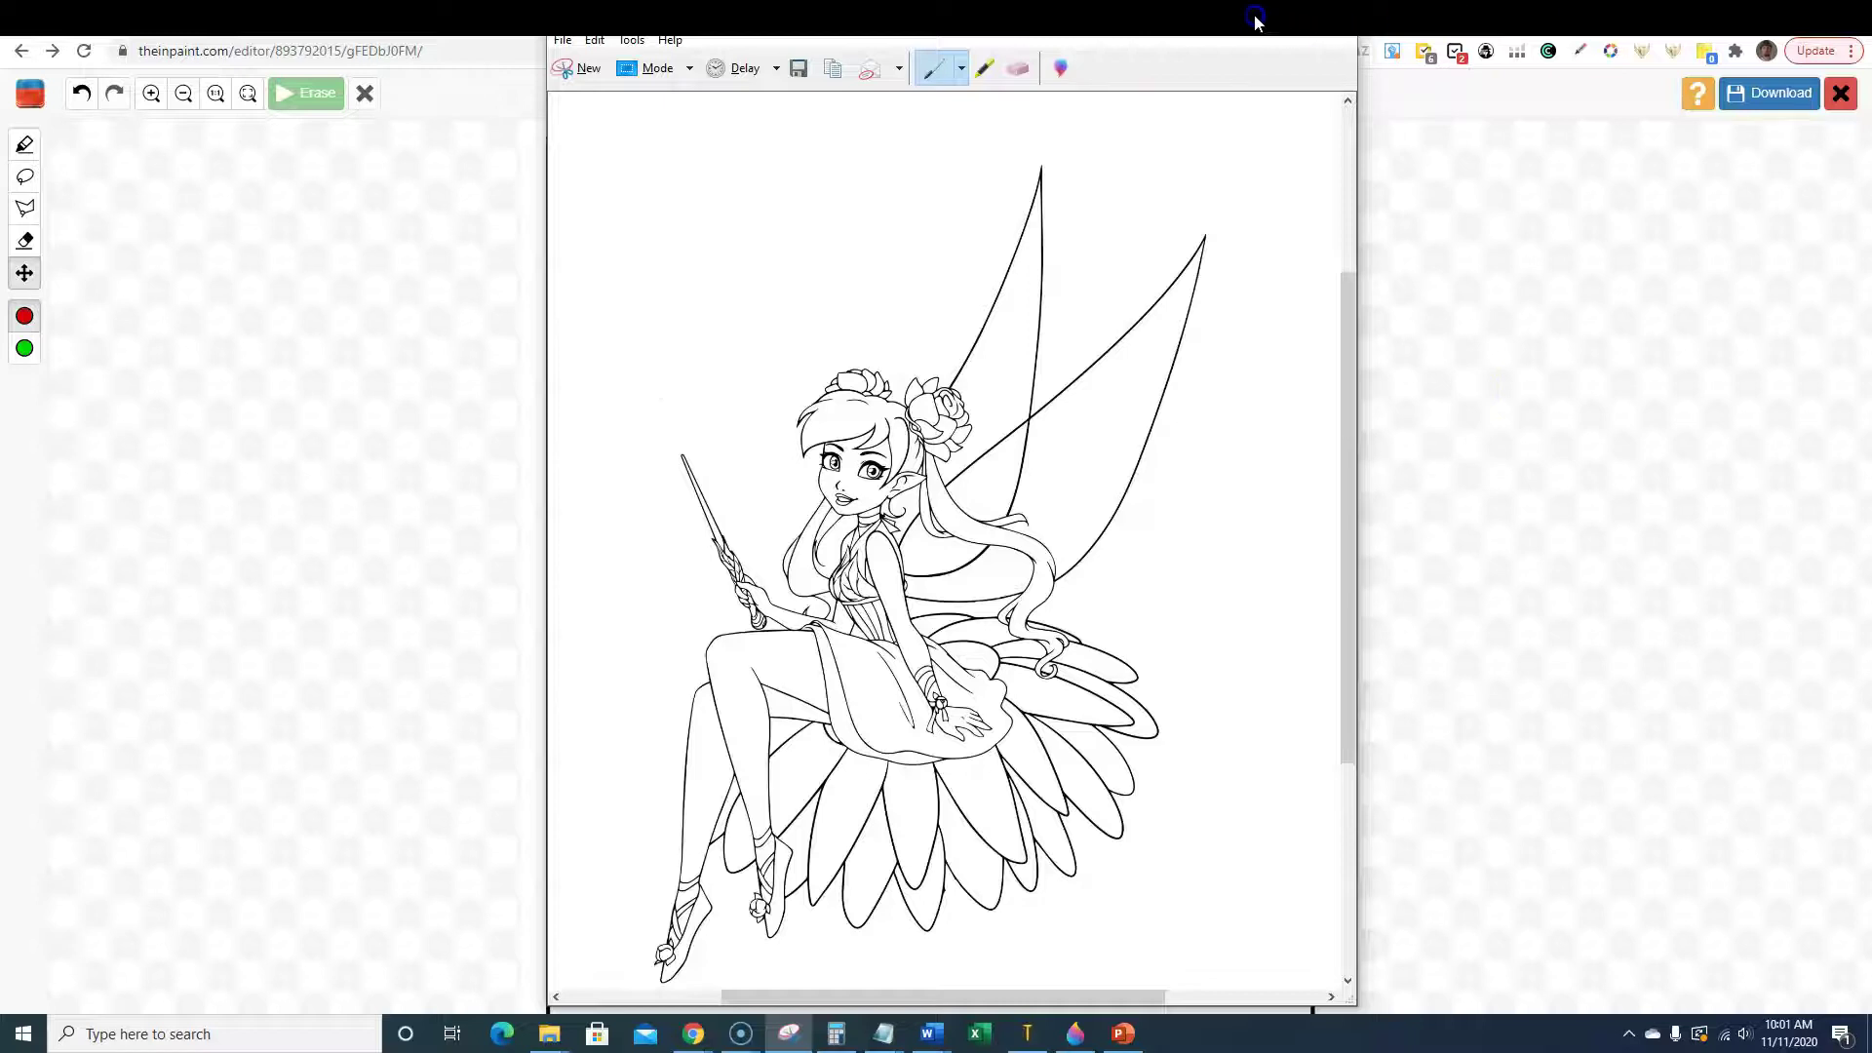
pyautogui.click(1255, 668)
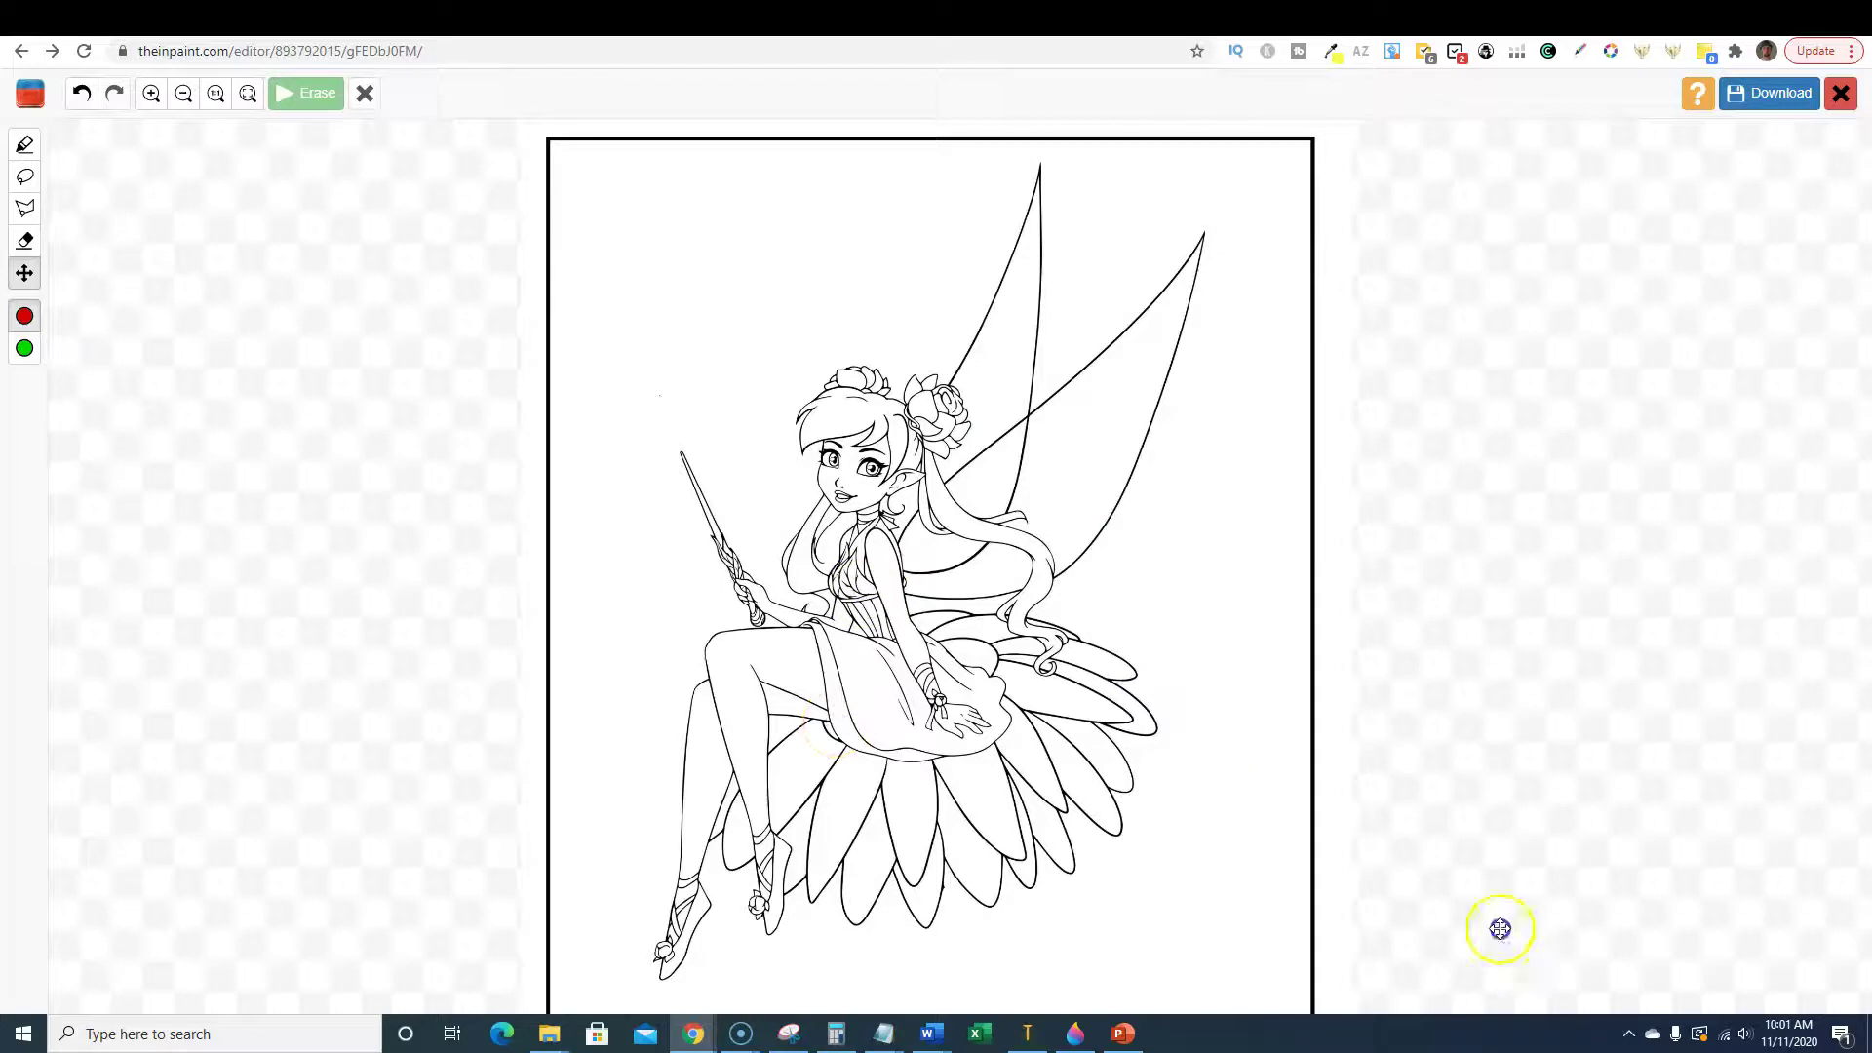
# Switch to PowerPoint and compare the framed fairy page on slide 1 with the full patterned-background version on slide 2.
pyautogui.click(1134, 1043)
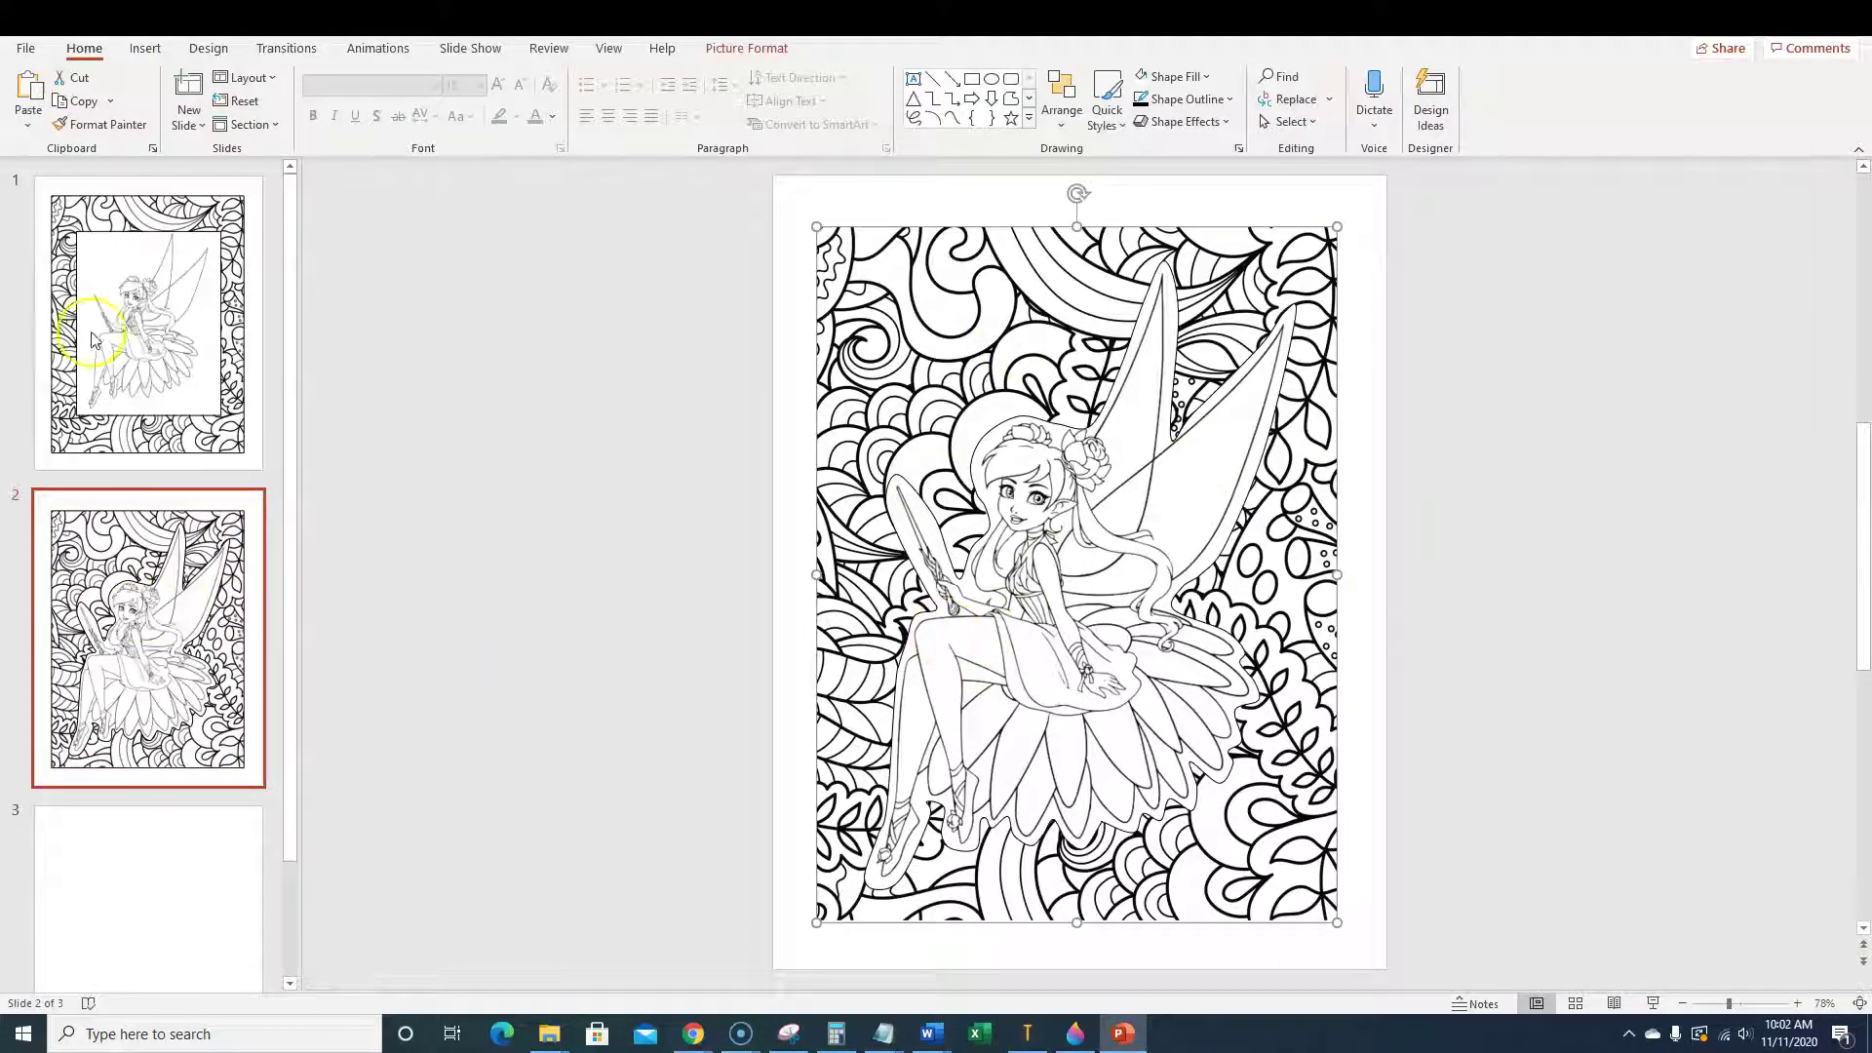
pyautogui.click(154, 744)
pyautogui.scroll(-1, 154, 756)
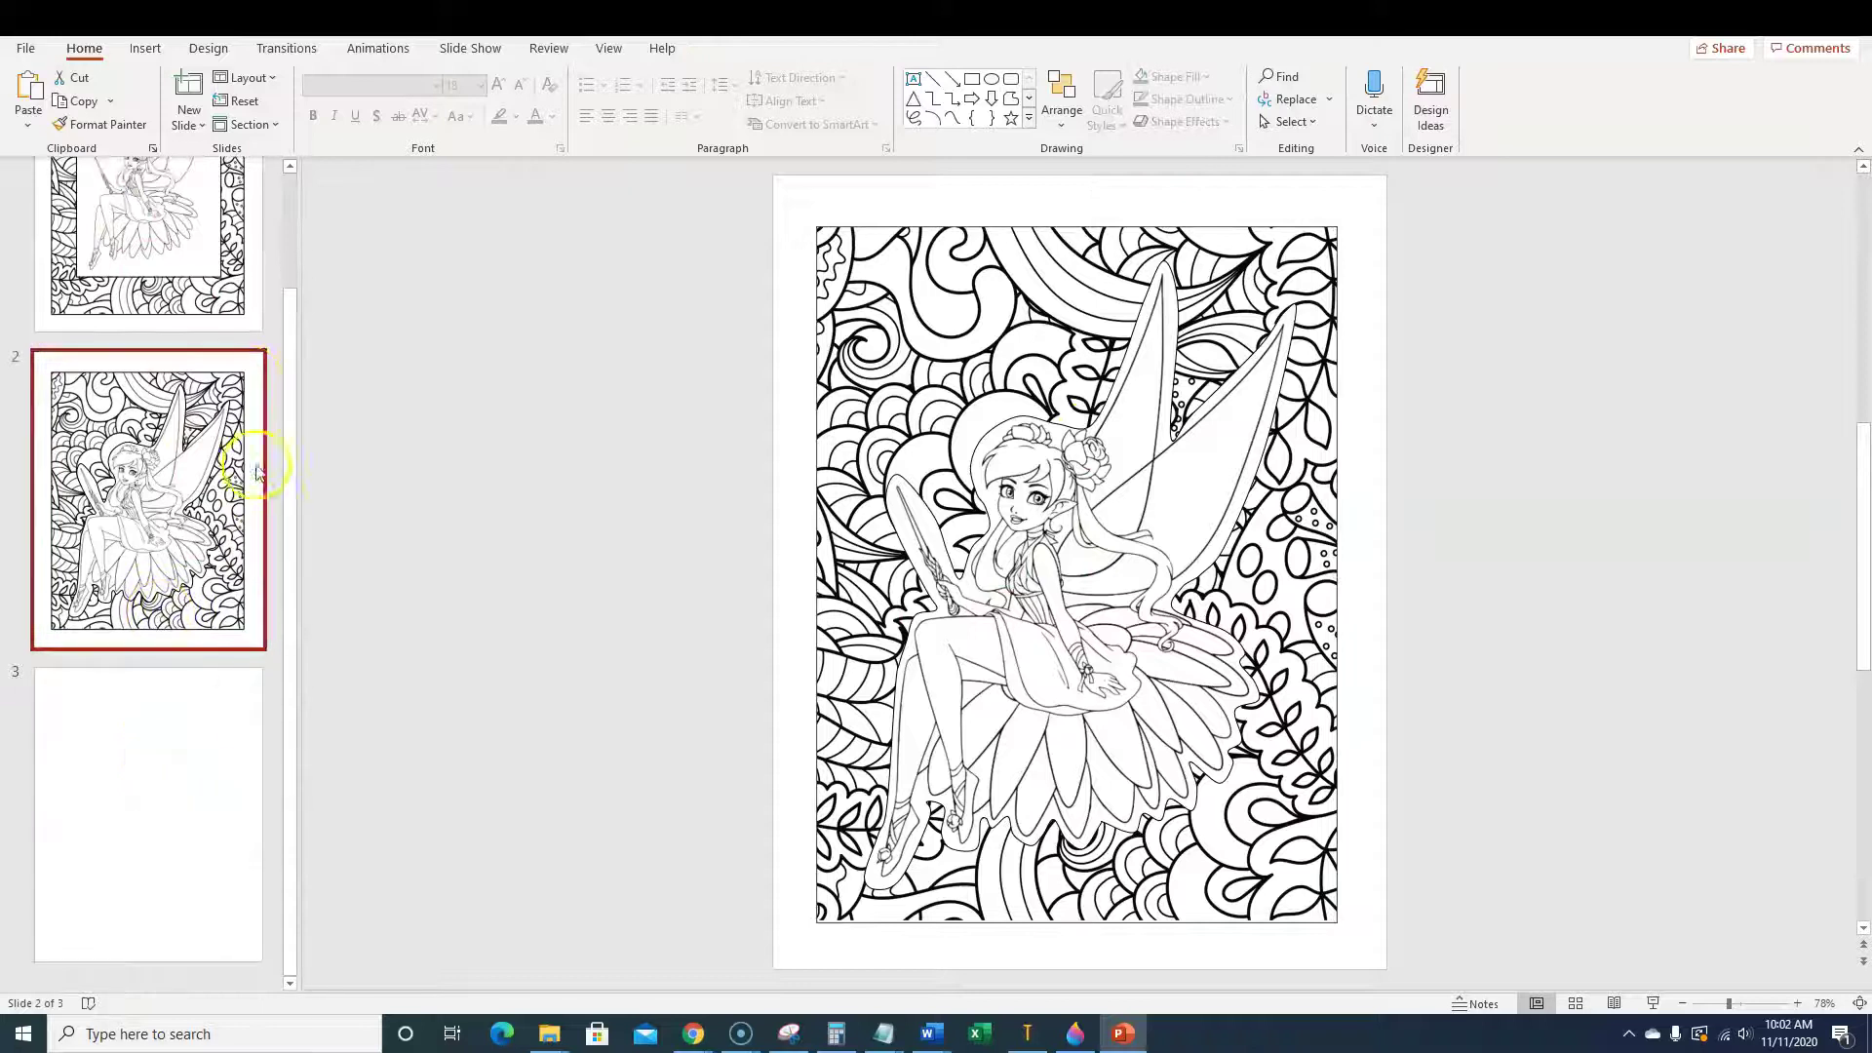
pyautogui.scroll(1, 256, 470)
pyautogui.click(148, 336)
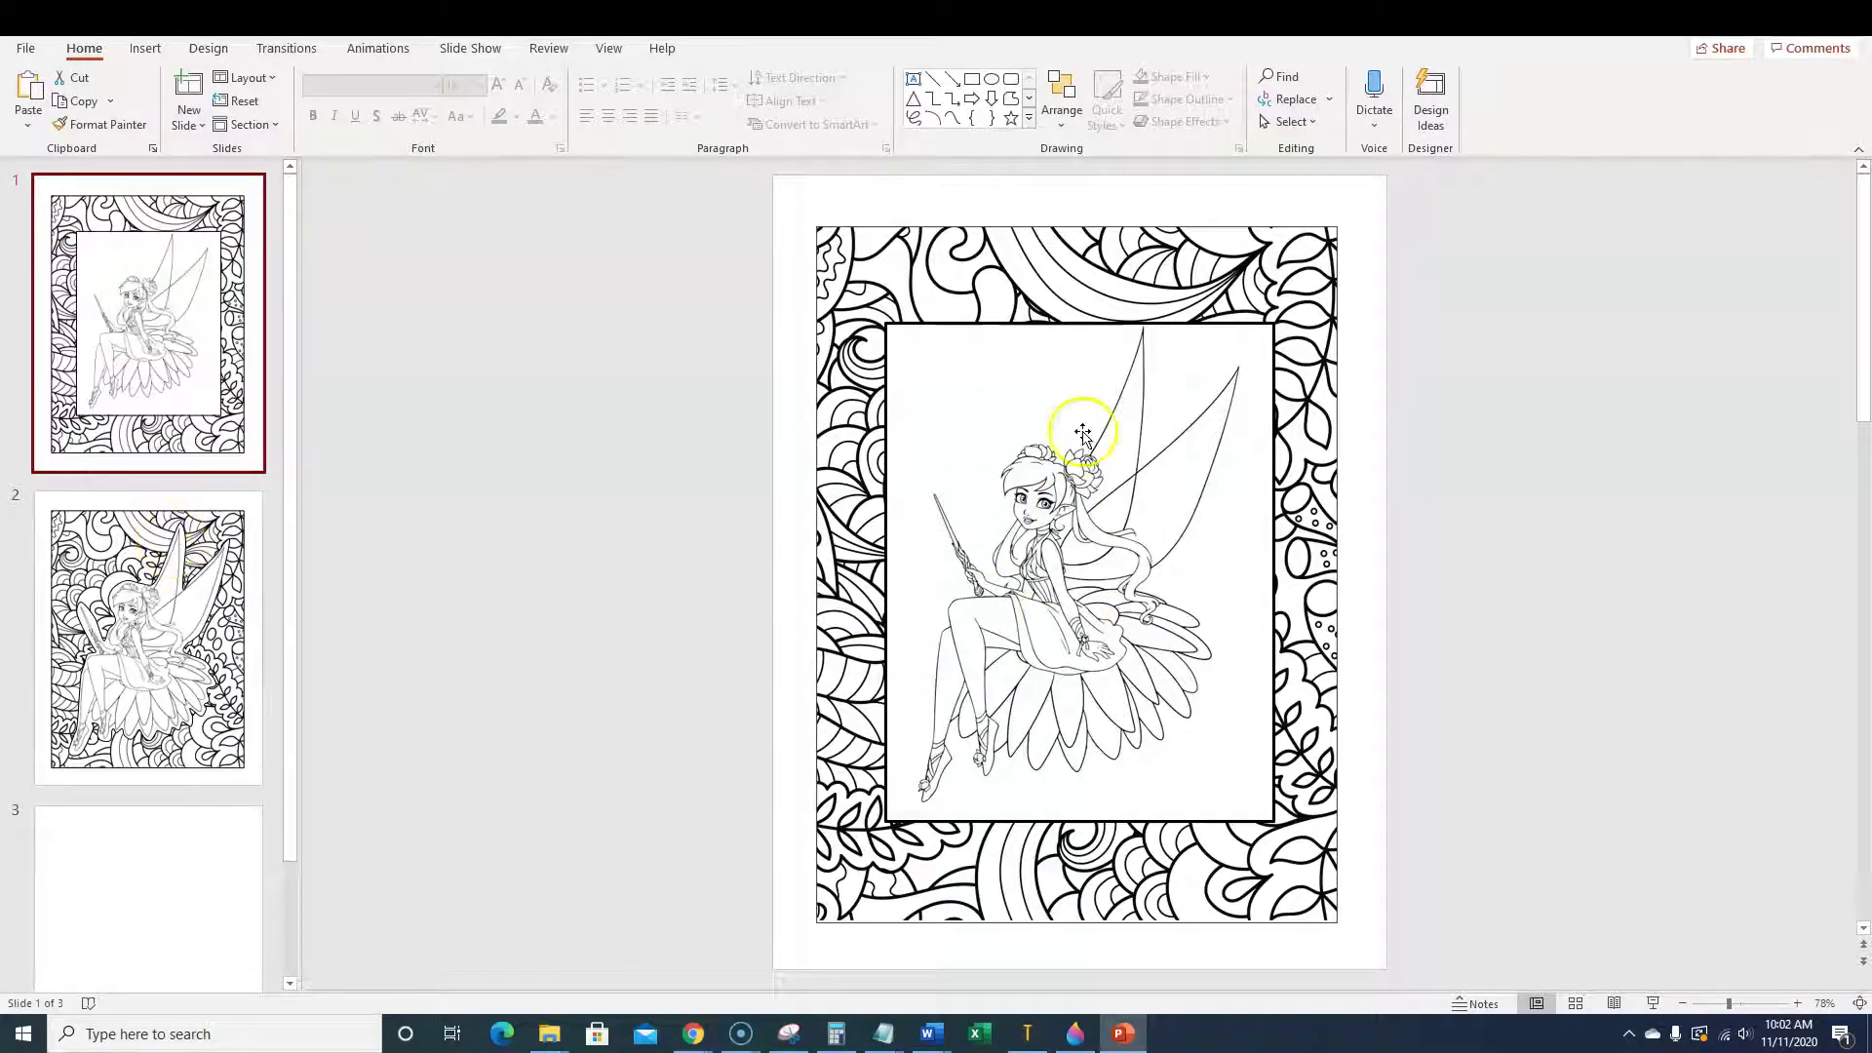
pyautogui.click(154, 327)
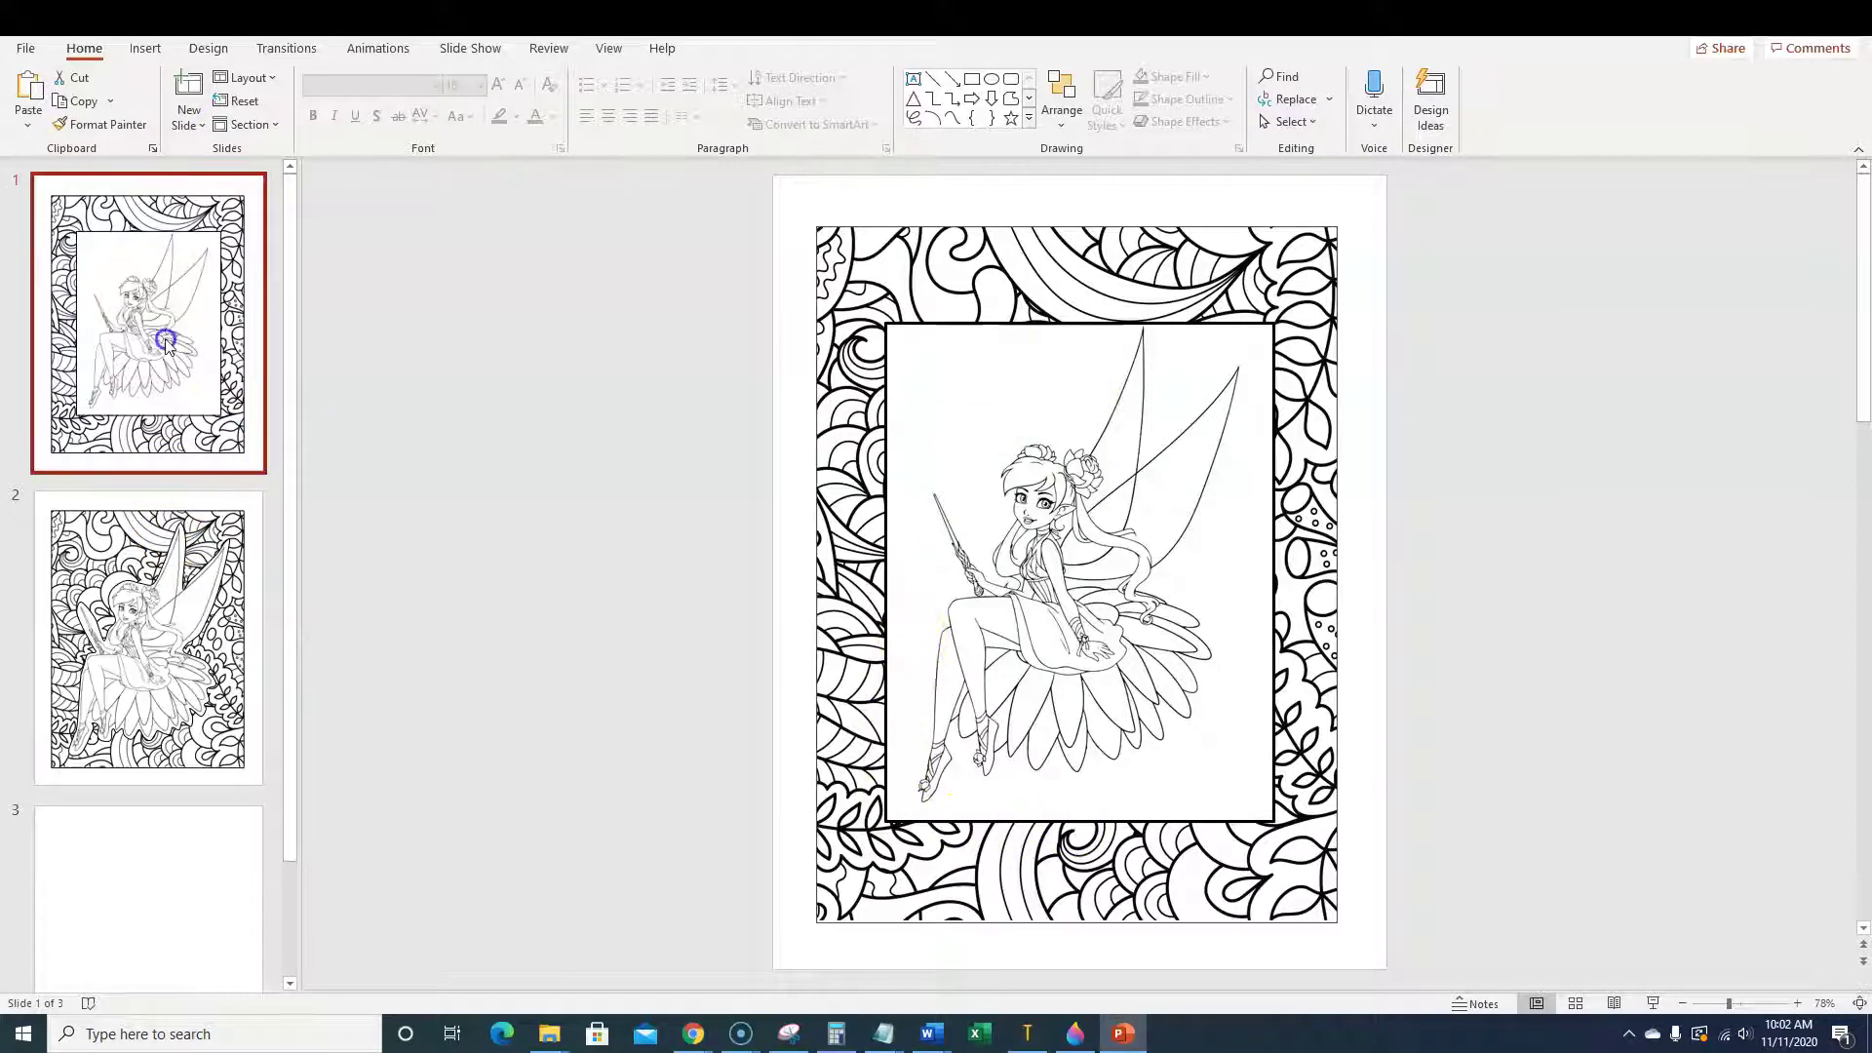
pyautogui.click(154, 622)
pyautogui.click(151, 332)
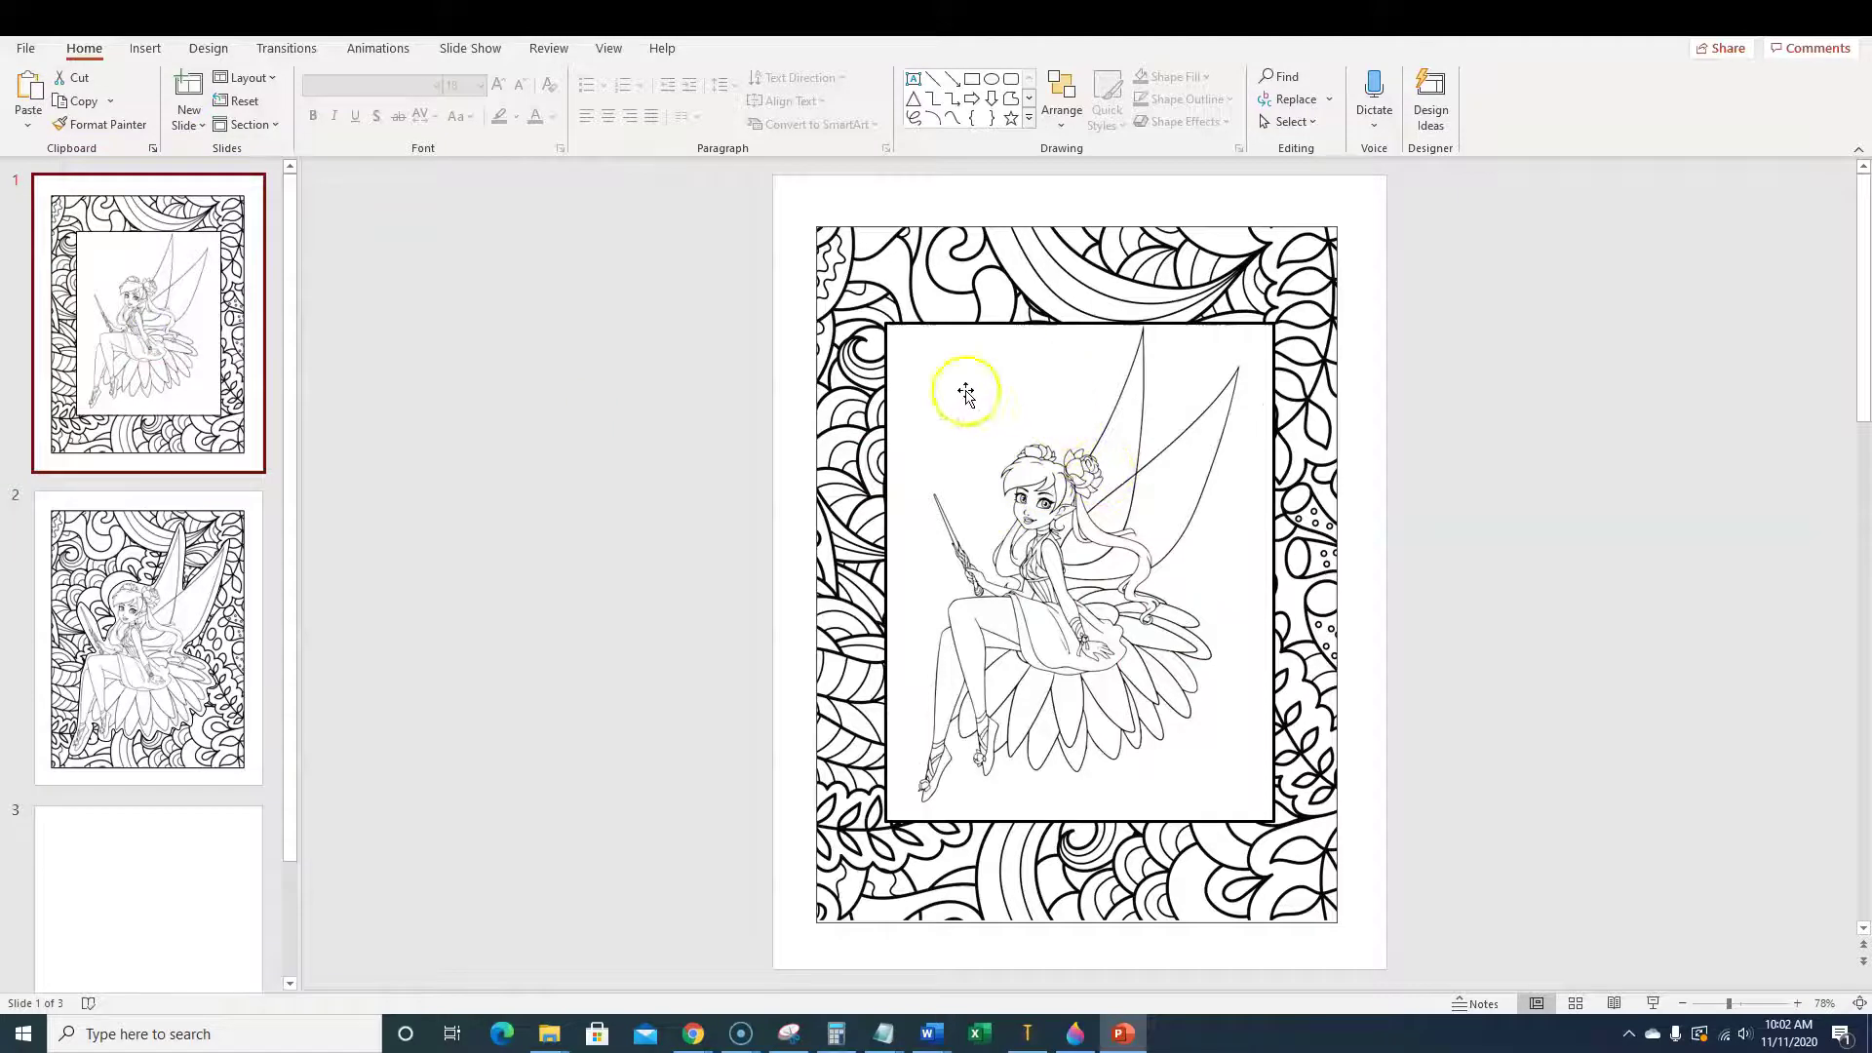
pyautogui.click(124, 627)
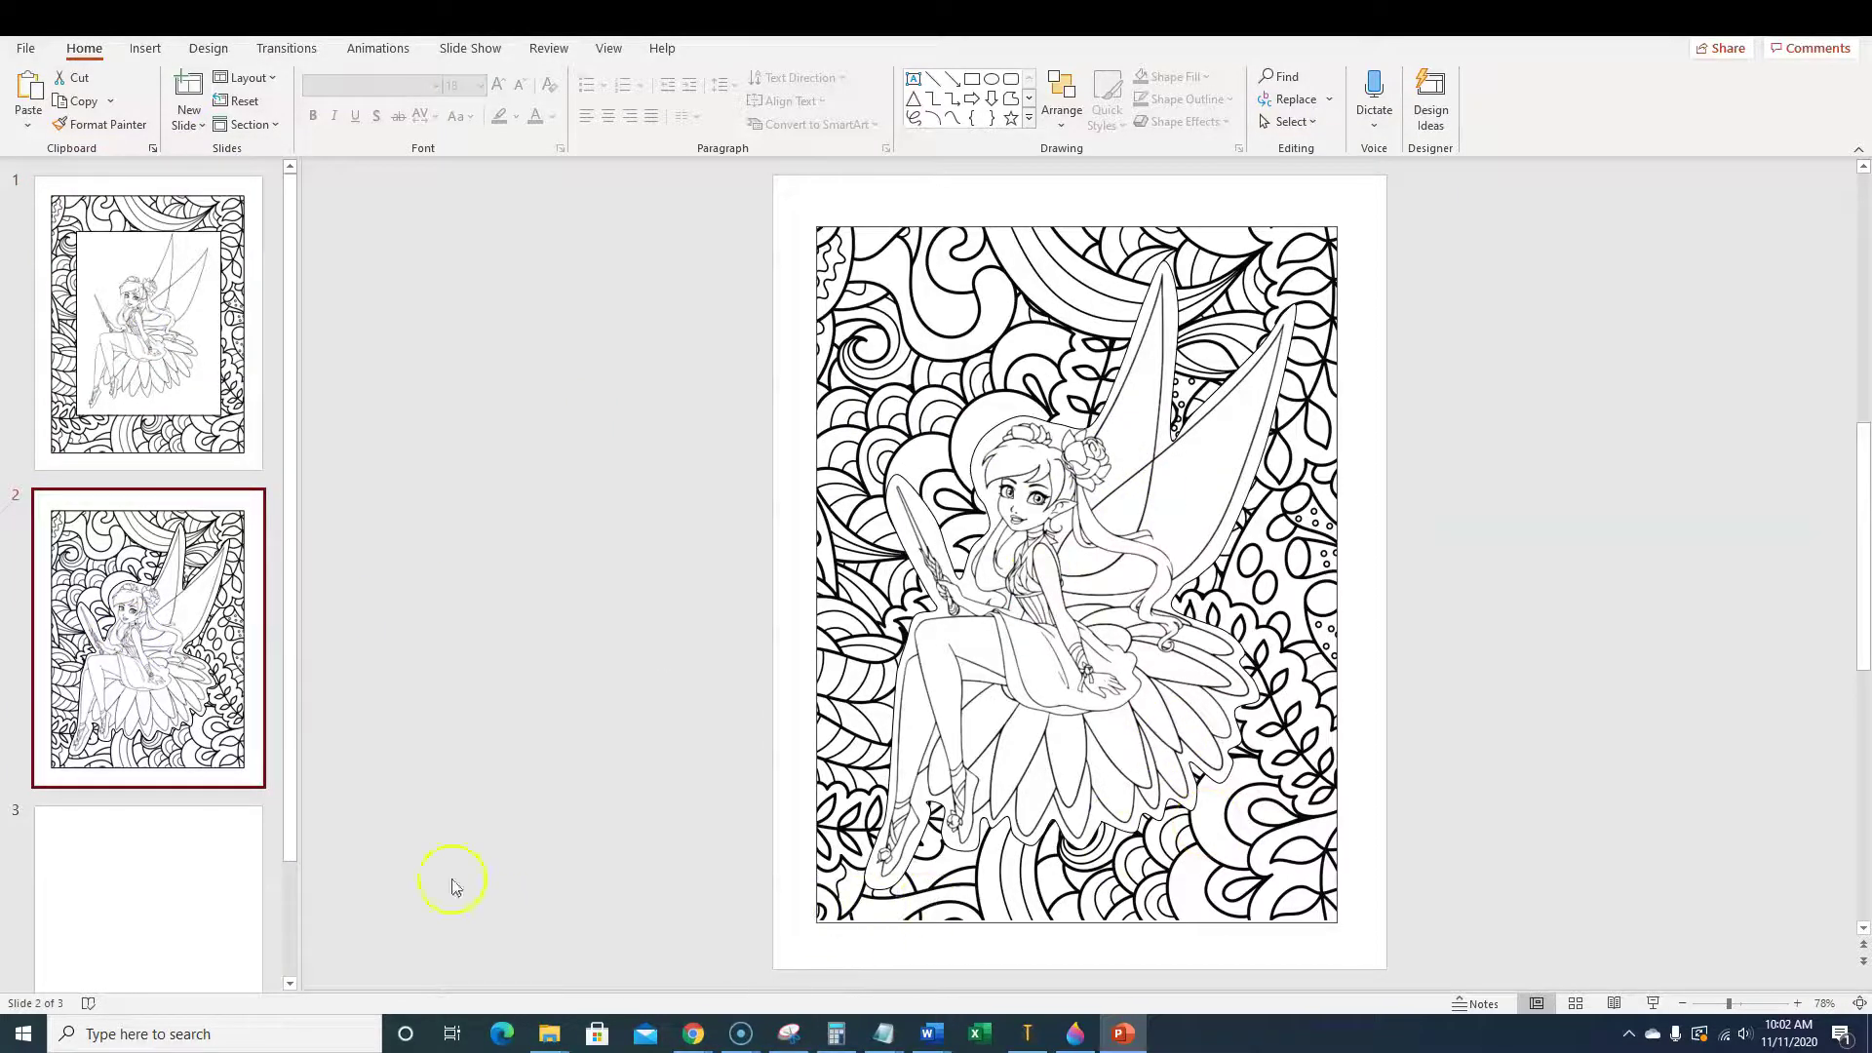
# Switch to the Canva design in the browser and delete the existing fairy image from the page.
pyautogui.moveTo(688, 1040)
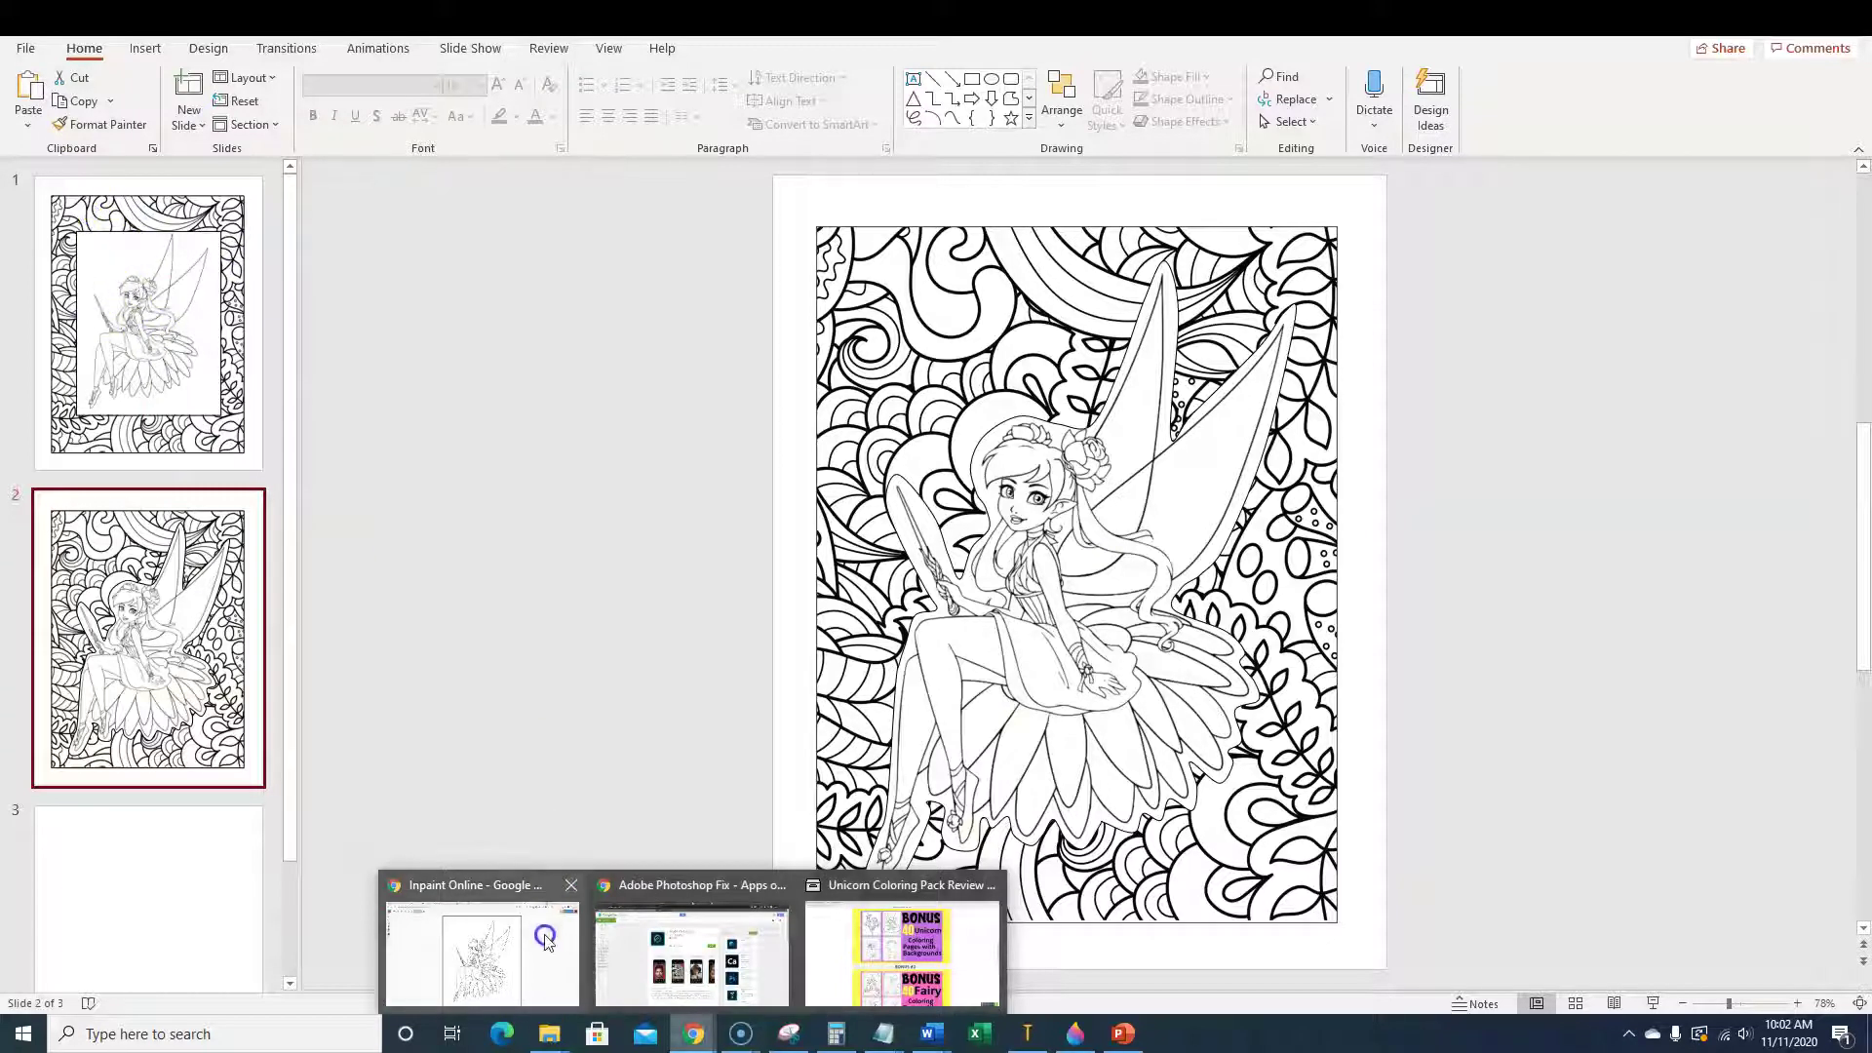
pyautogui.click(492, 955)
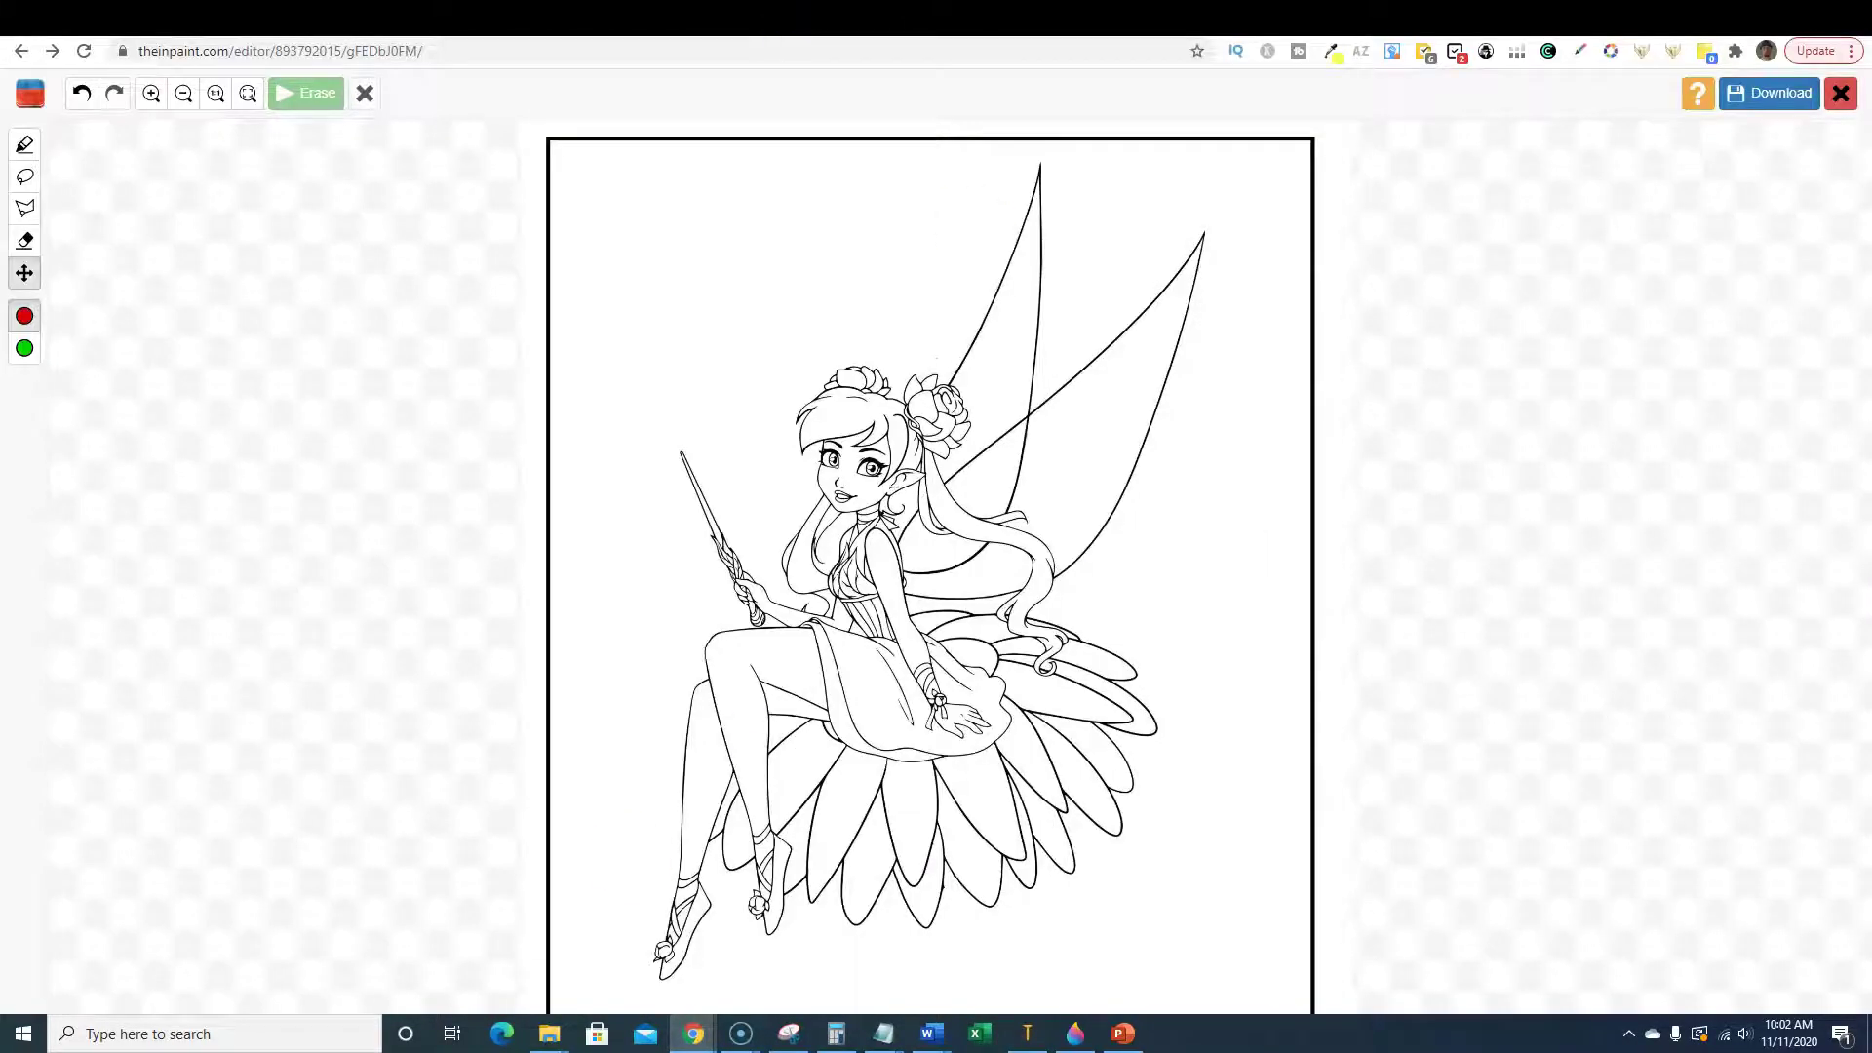
pyautogui.click(832, 21)
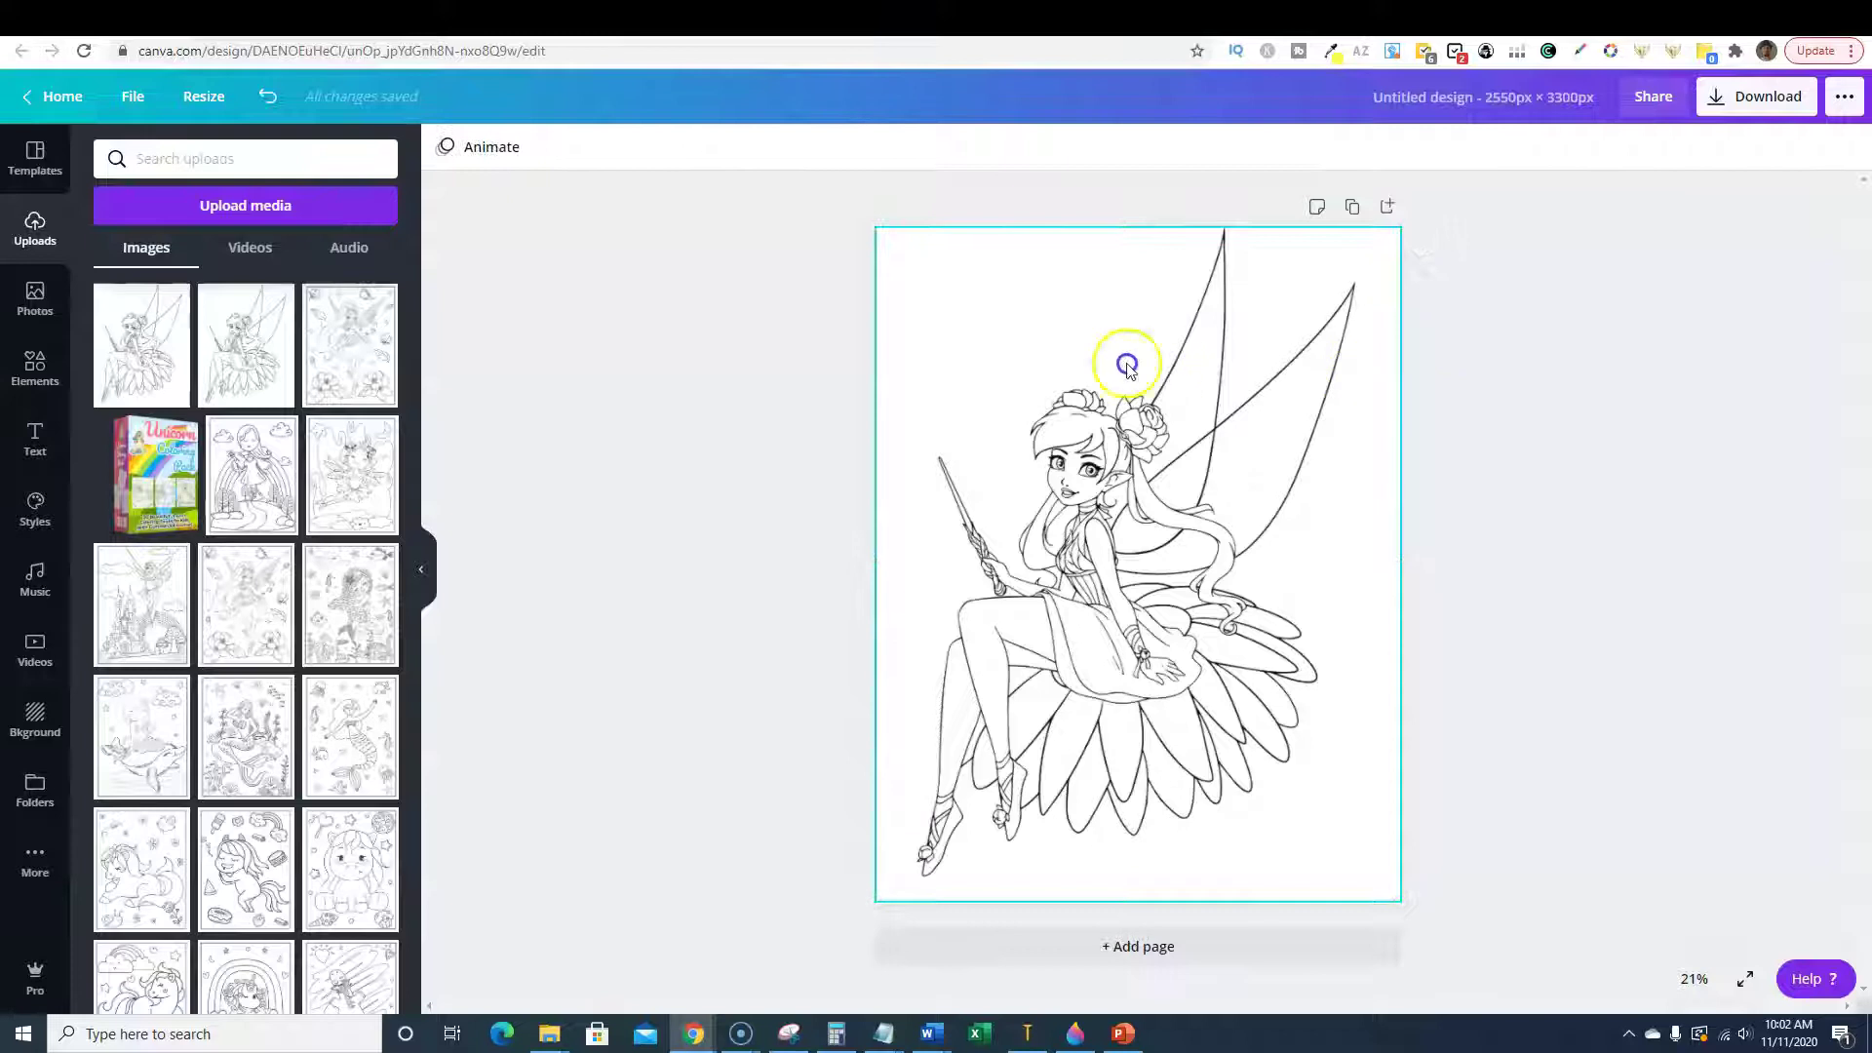
pyautogui.press('Delete')
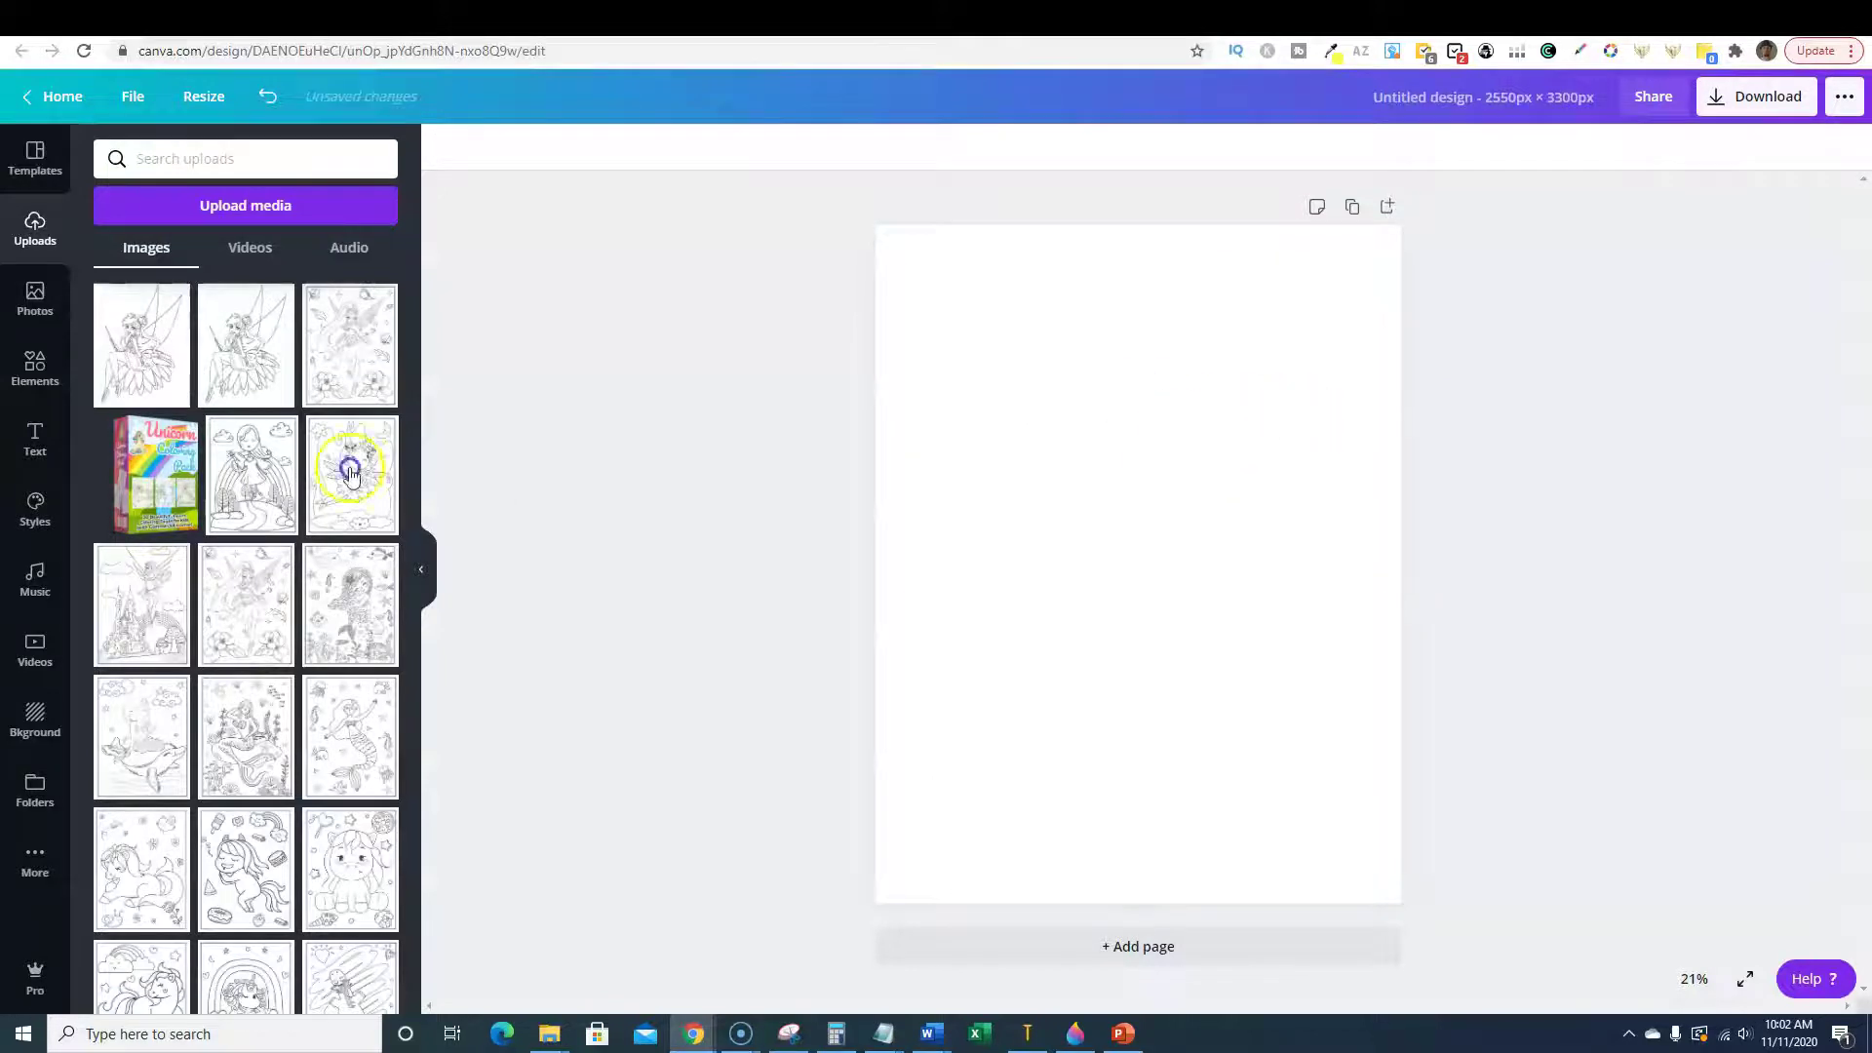
# Add the first uploaded fairy image, align it with the page's upper-left corner, and enlarge it to fill the page.
pyautogui.click(143, 353)
pyautogui.moveTo(980, 370); pyautogui.dragTo(869, 234)
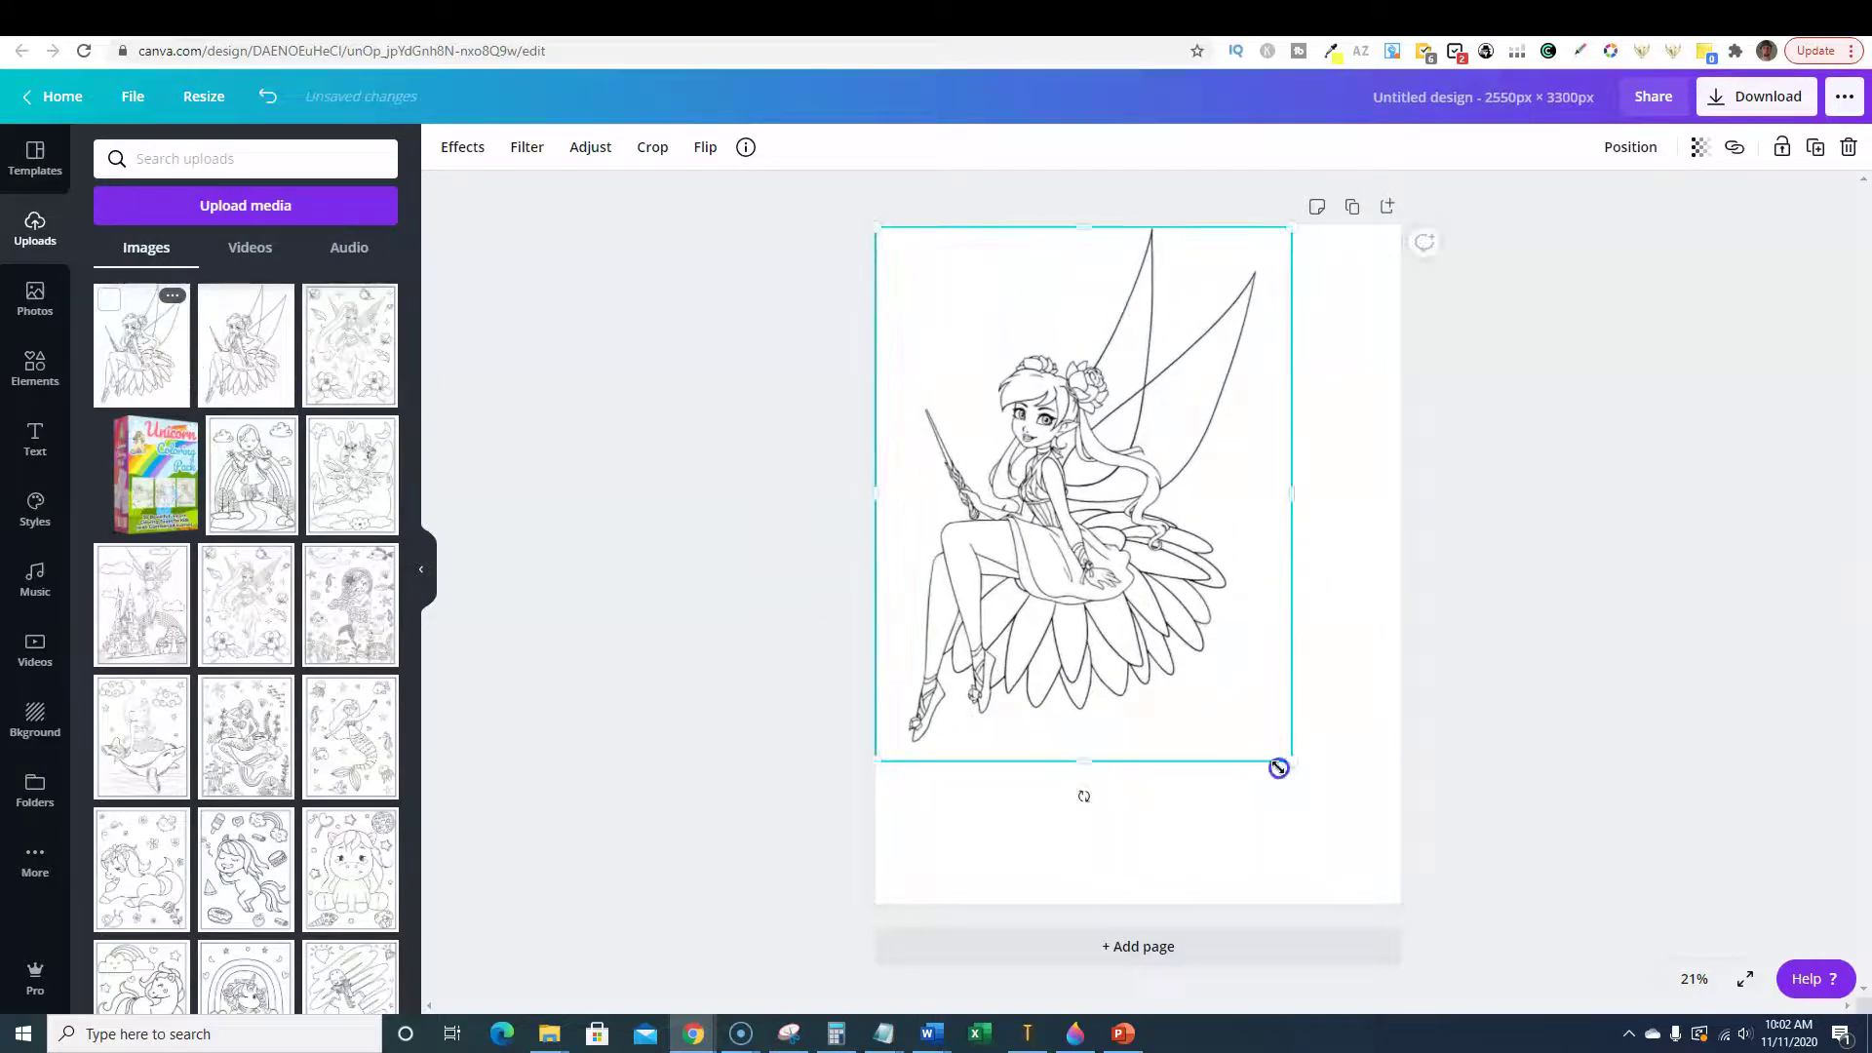
pyautogui.moveTo(1300, 767); pyautogui.dragTo(1386, 914)
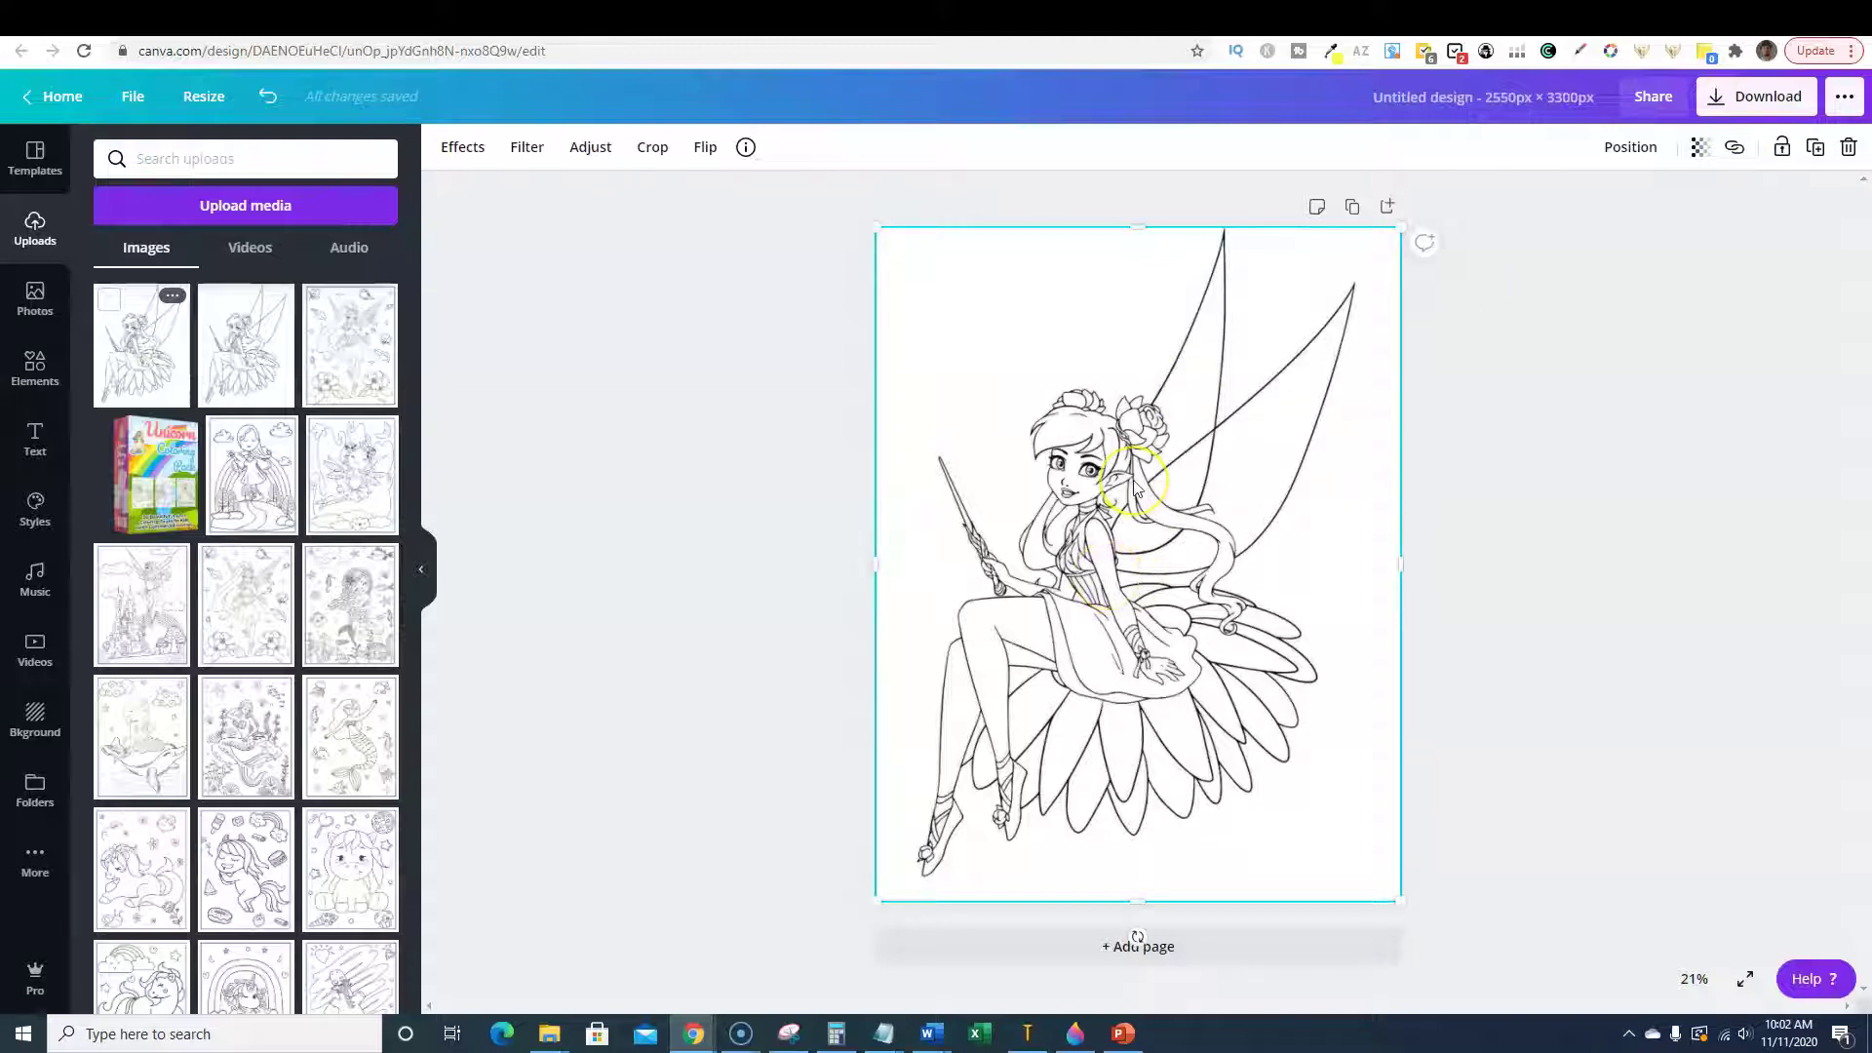
# Remove the fairy image's background and download the design as a PNG with a transparent background.
pyautogui.click(470, 147)
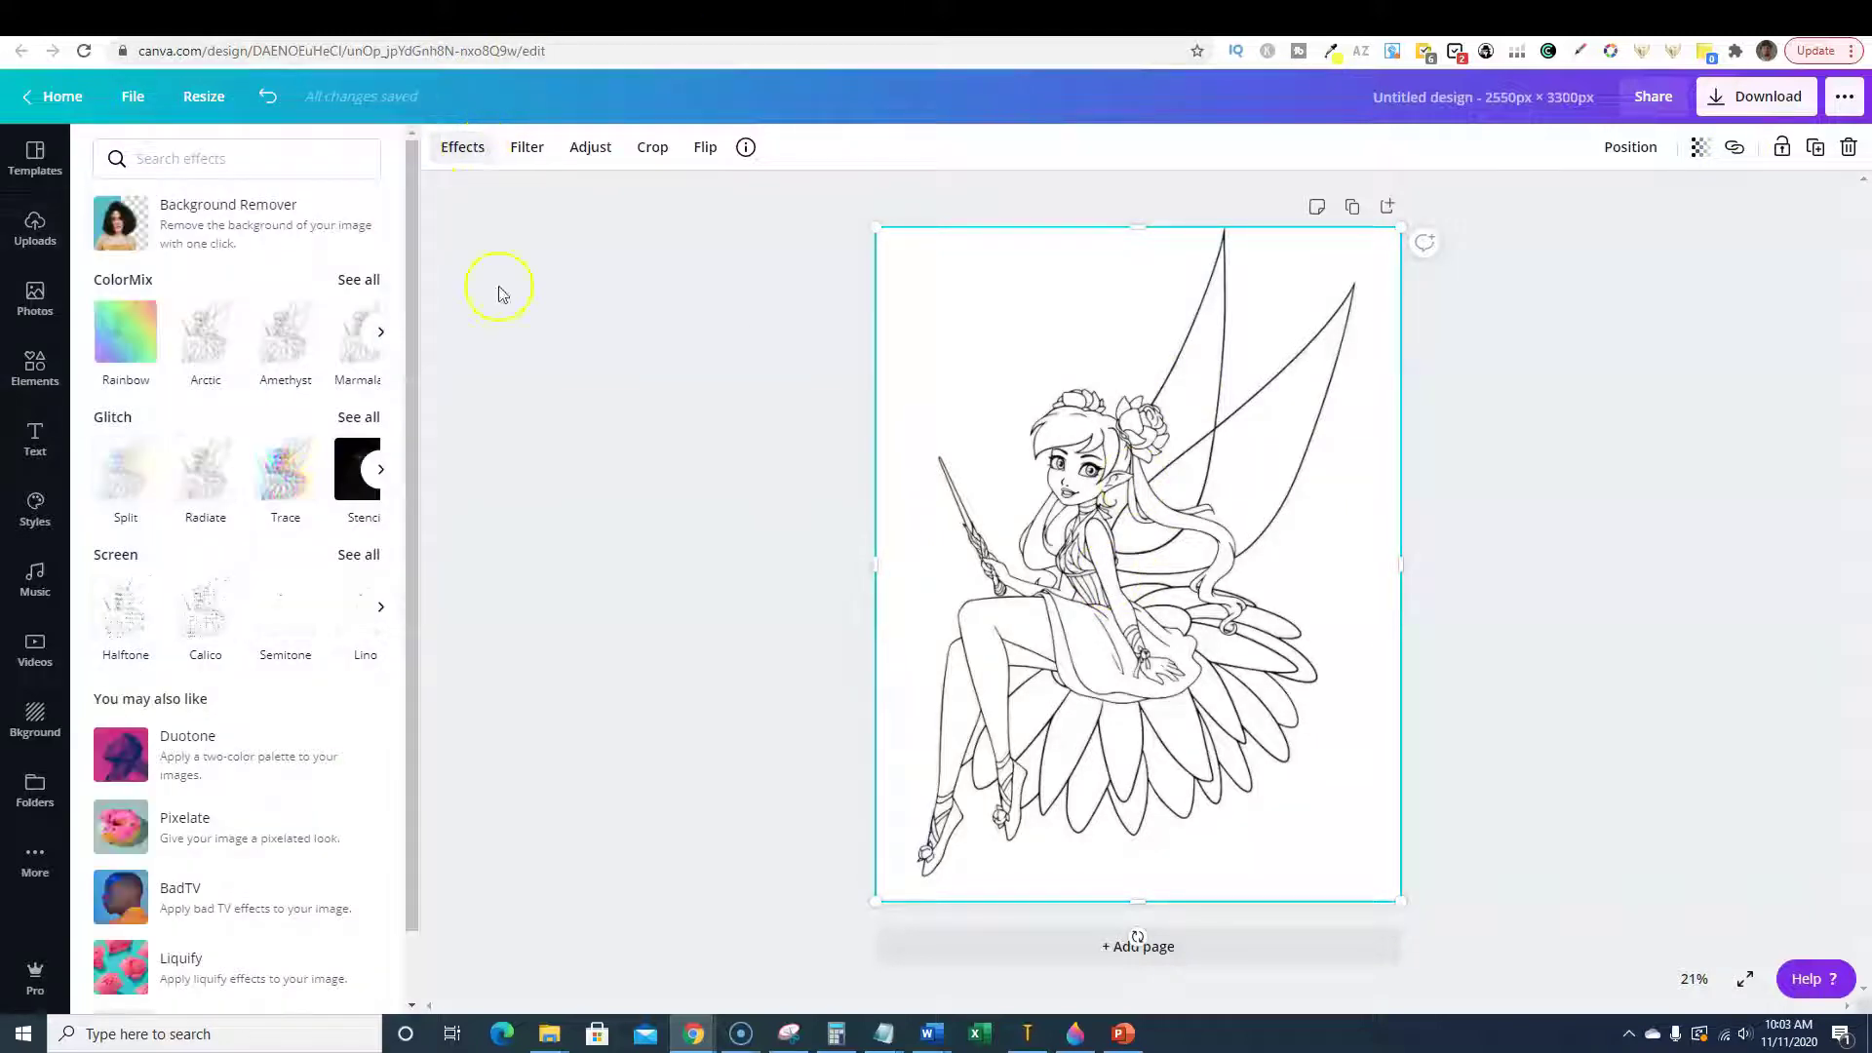
pyautogui.click(238, 227)
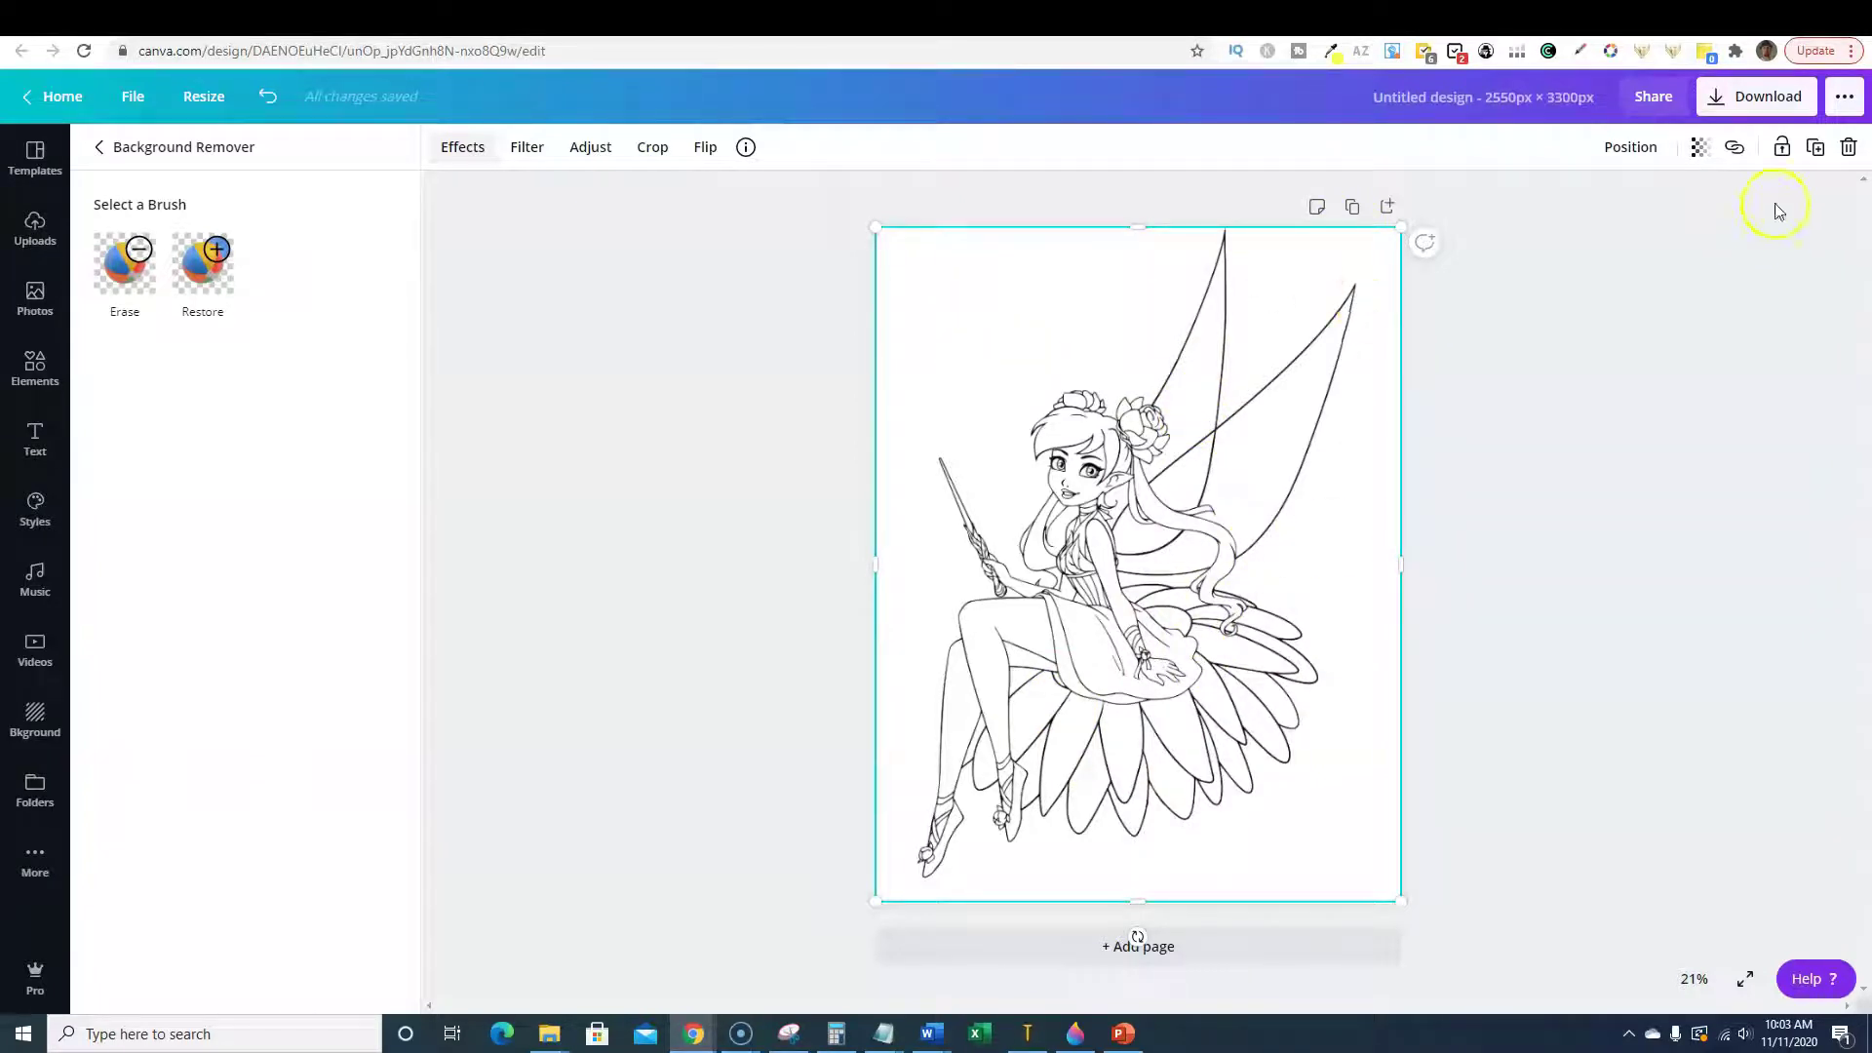
pyautogui.click(1780, 100)
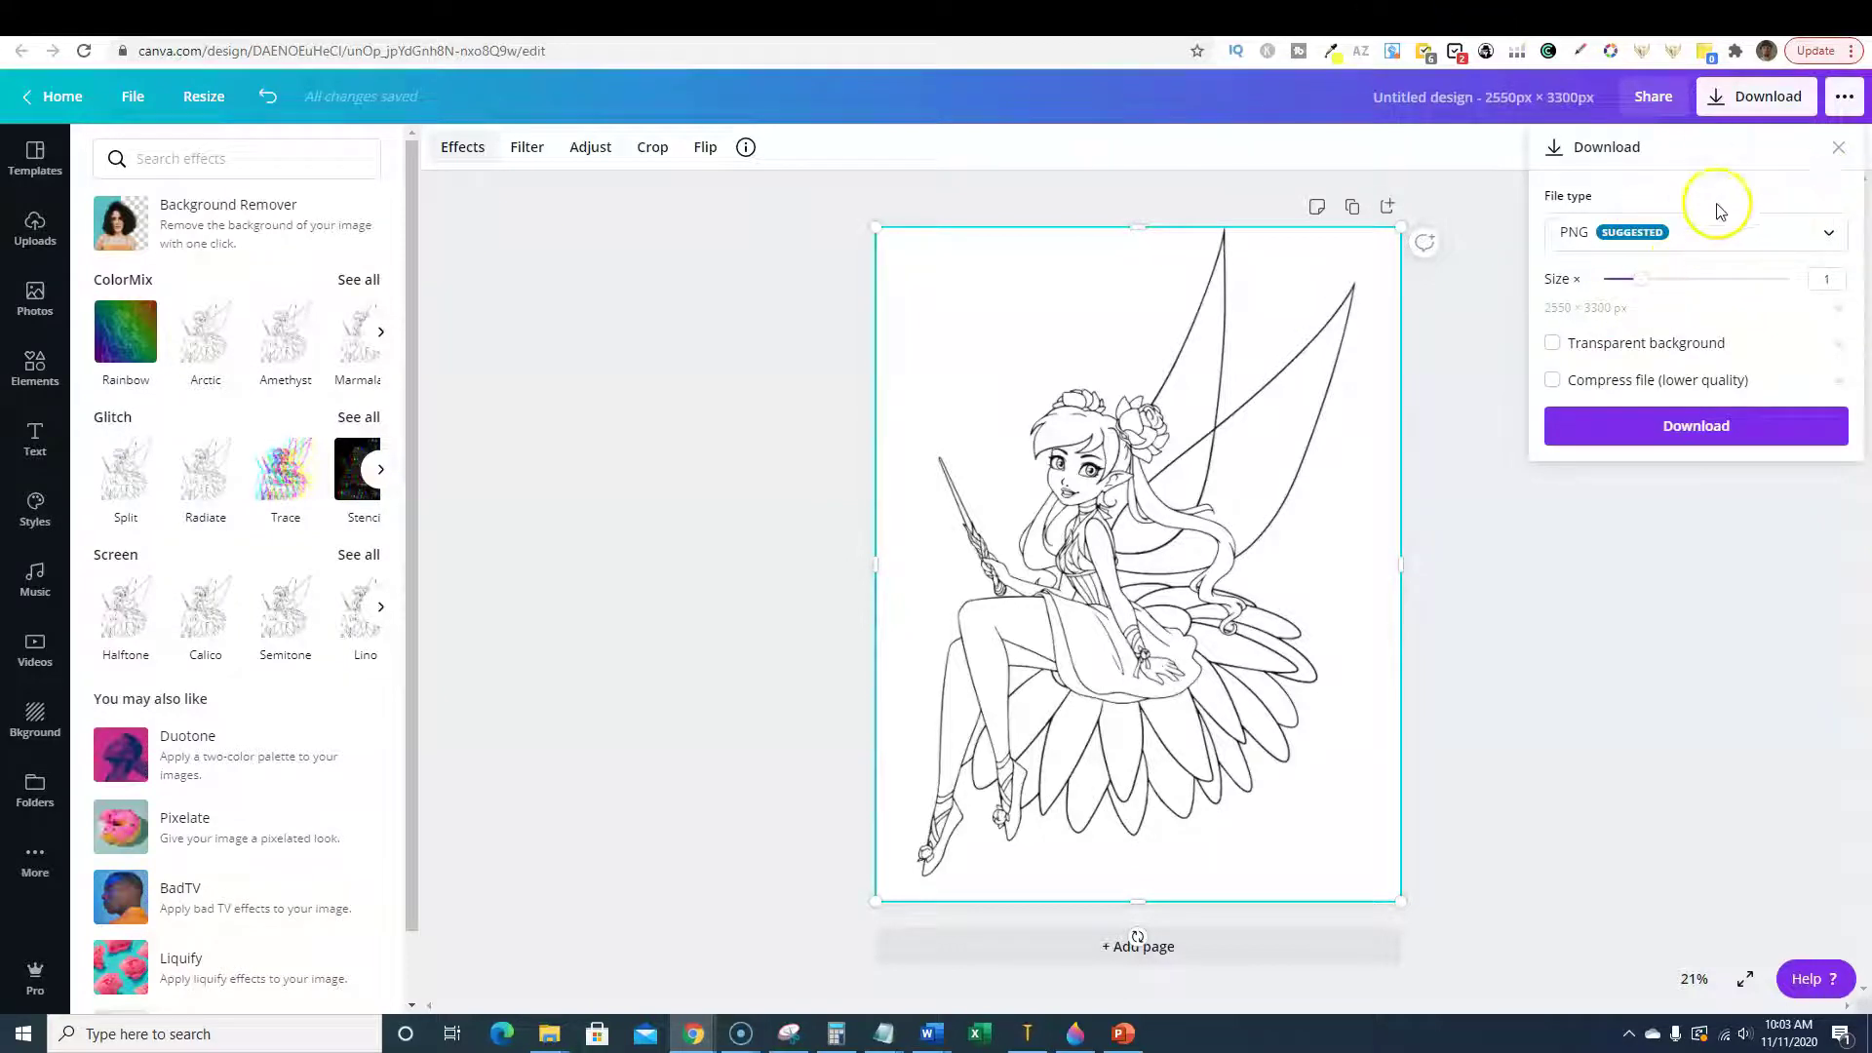
pyautogui.click(1552, 343)
pyautogui.click(1704, 432)
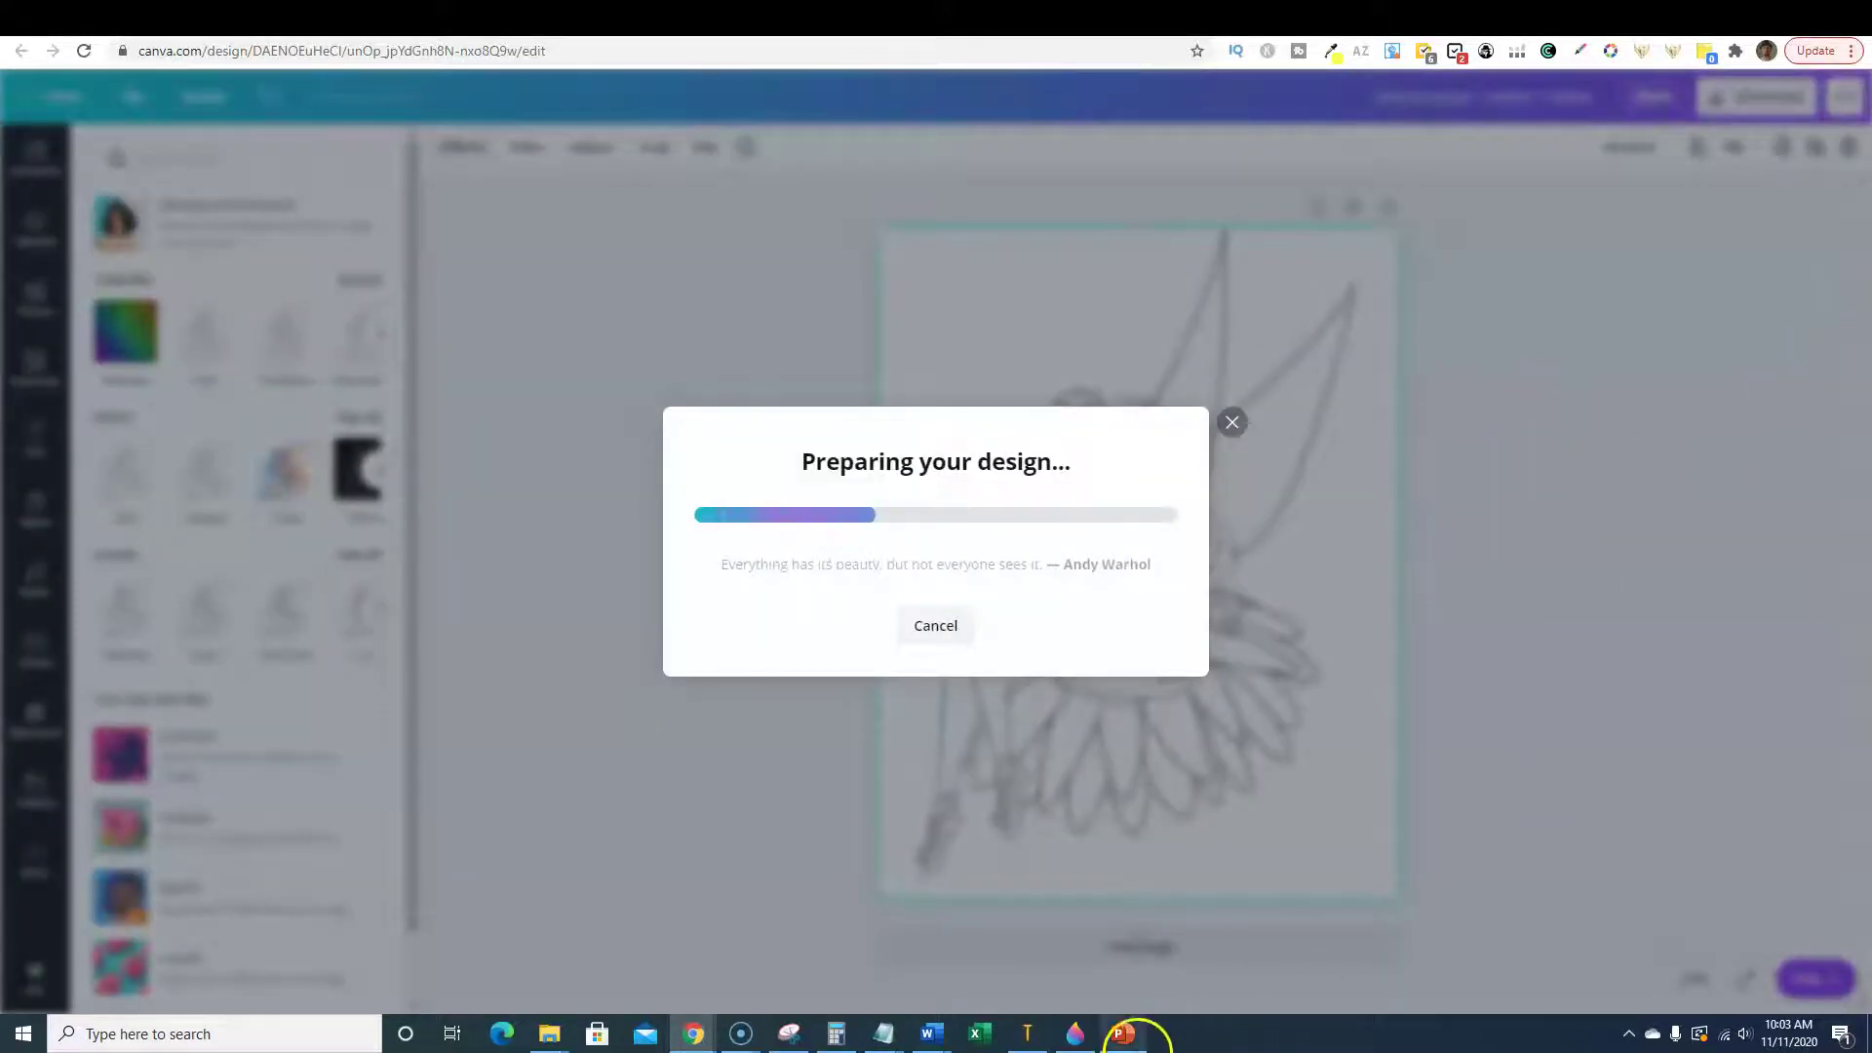
# Switch to PowerPoint, go to the blank slide 3, and check the slide size settings without changing them.
pyautogui.click(1129, 1038)
pyautogui.scroll(-2, 194, 819)
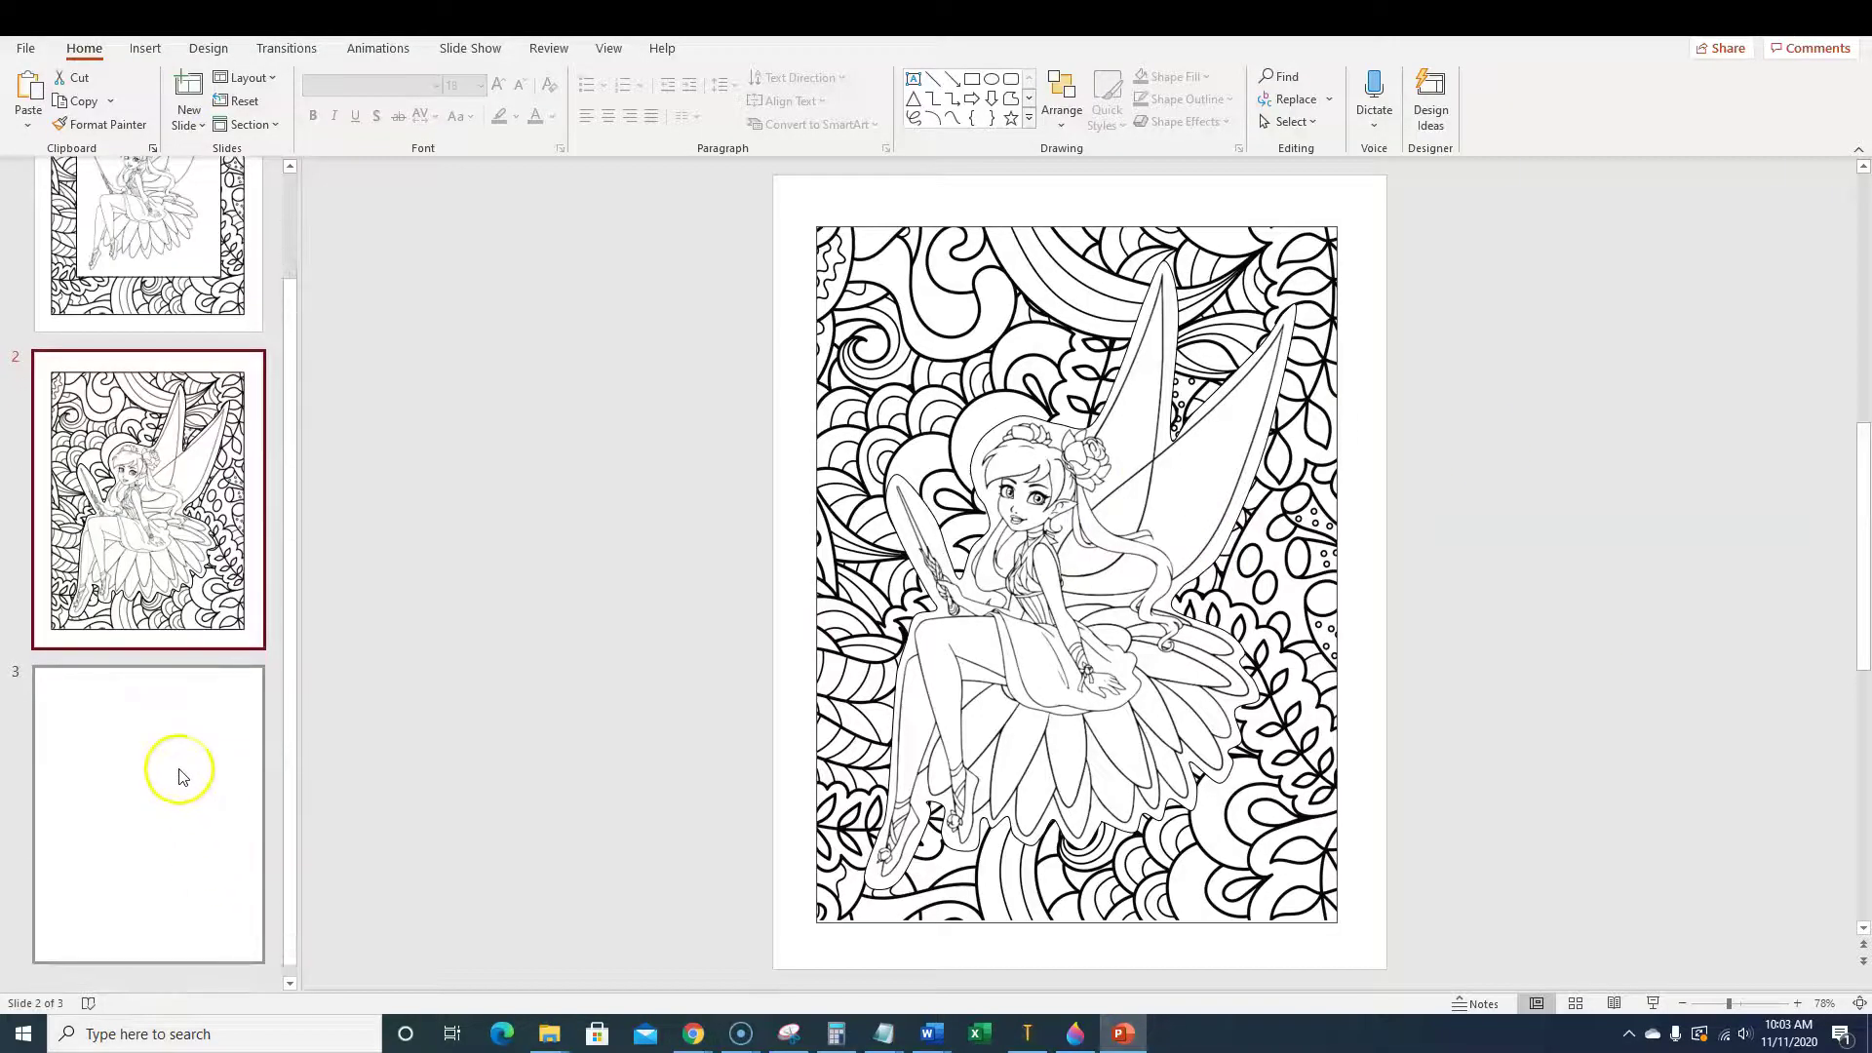
pyautogui.click(179, 776)
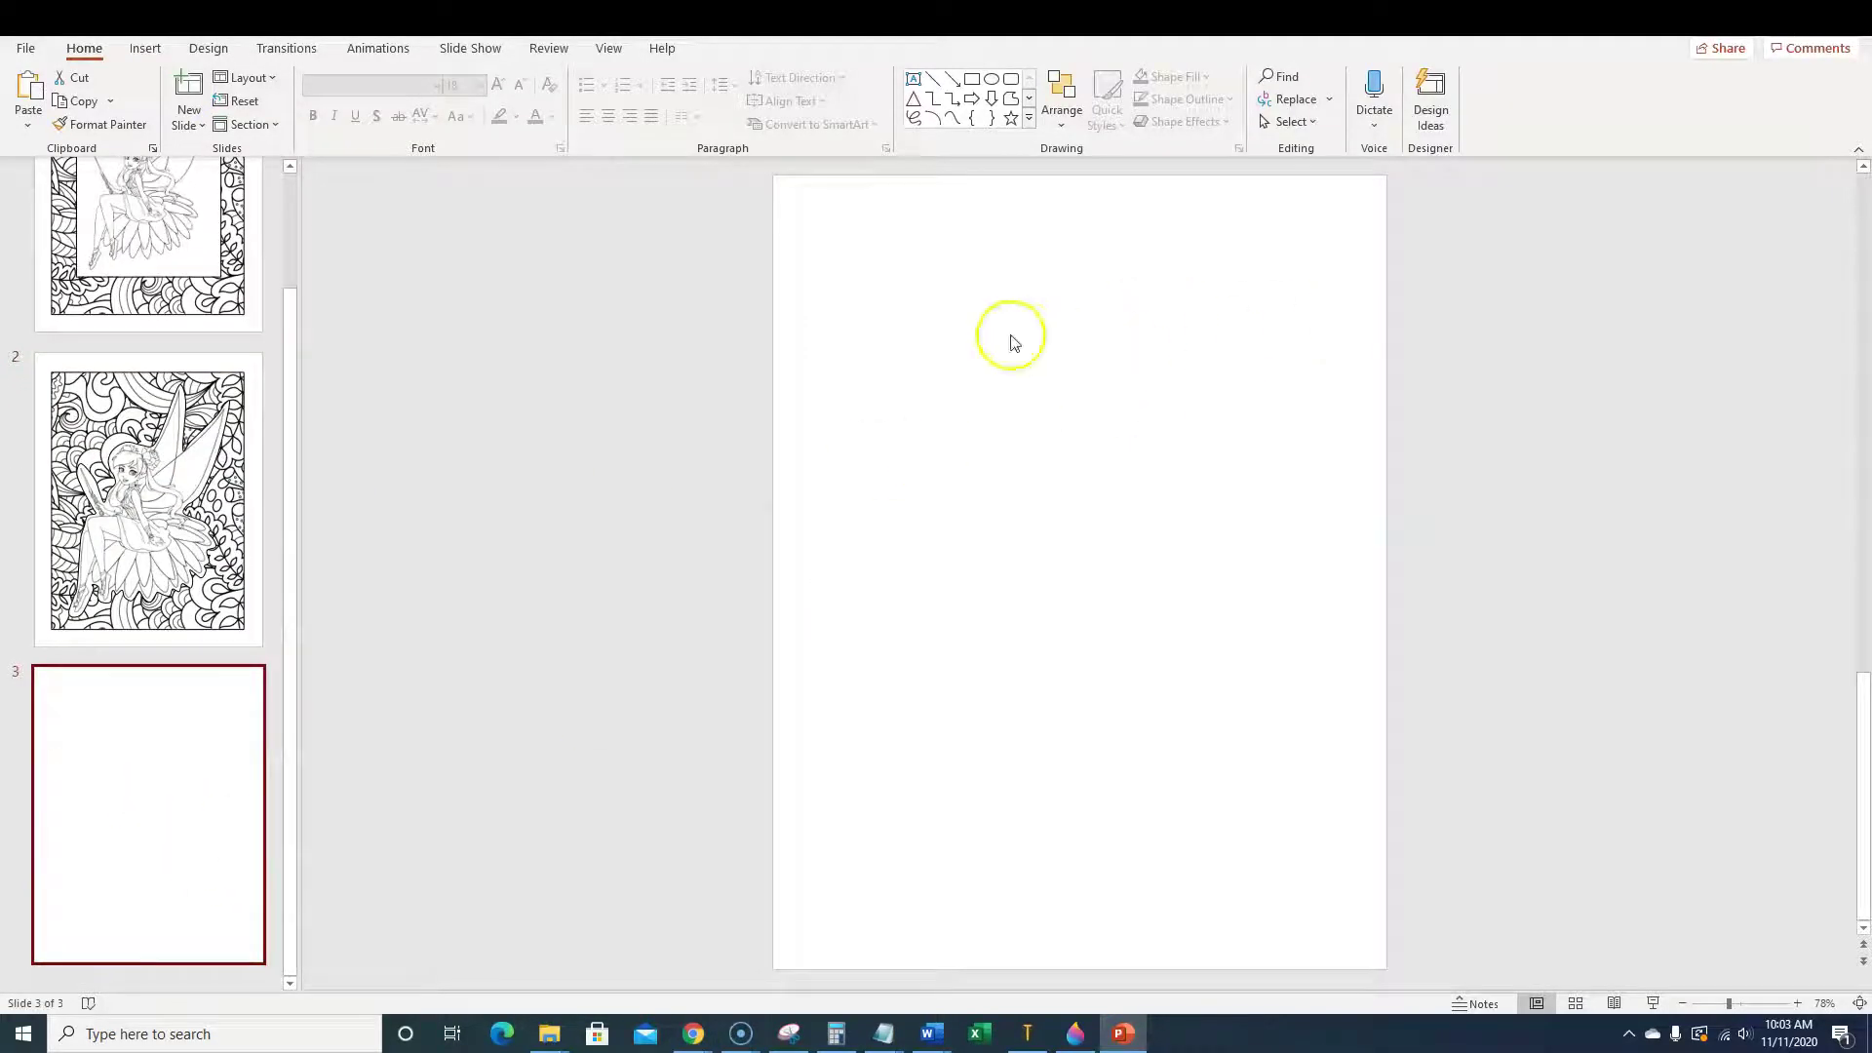
pyautogui.click(221, 57)
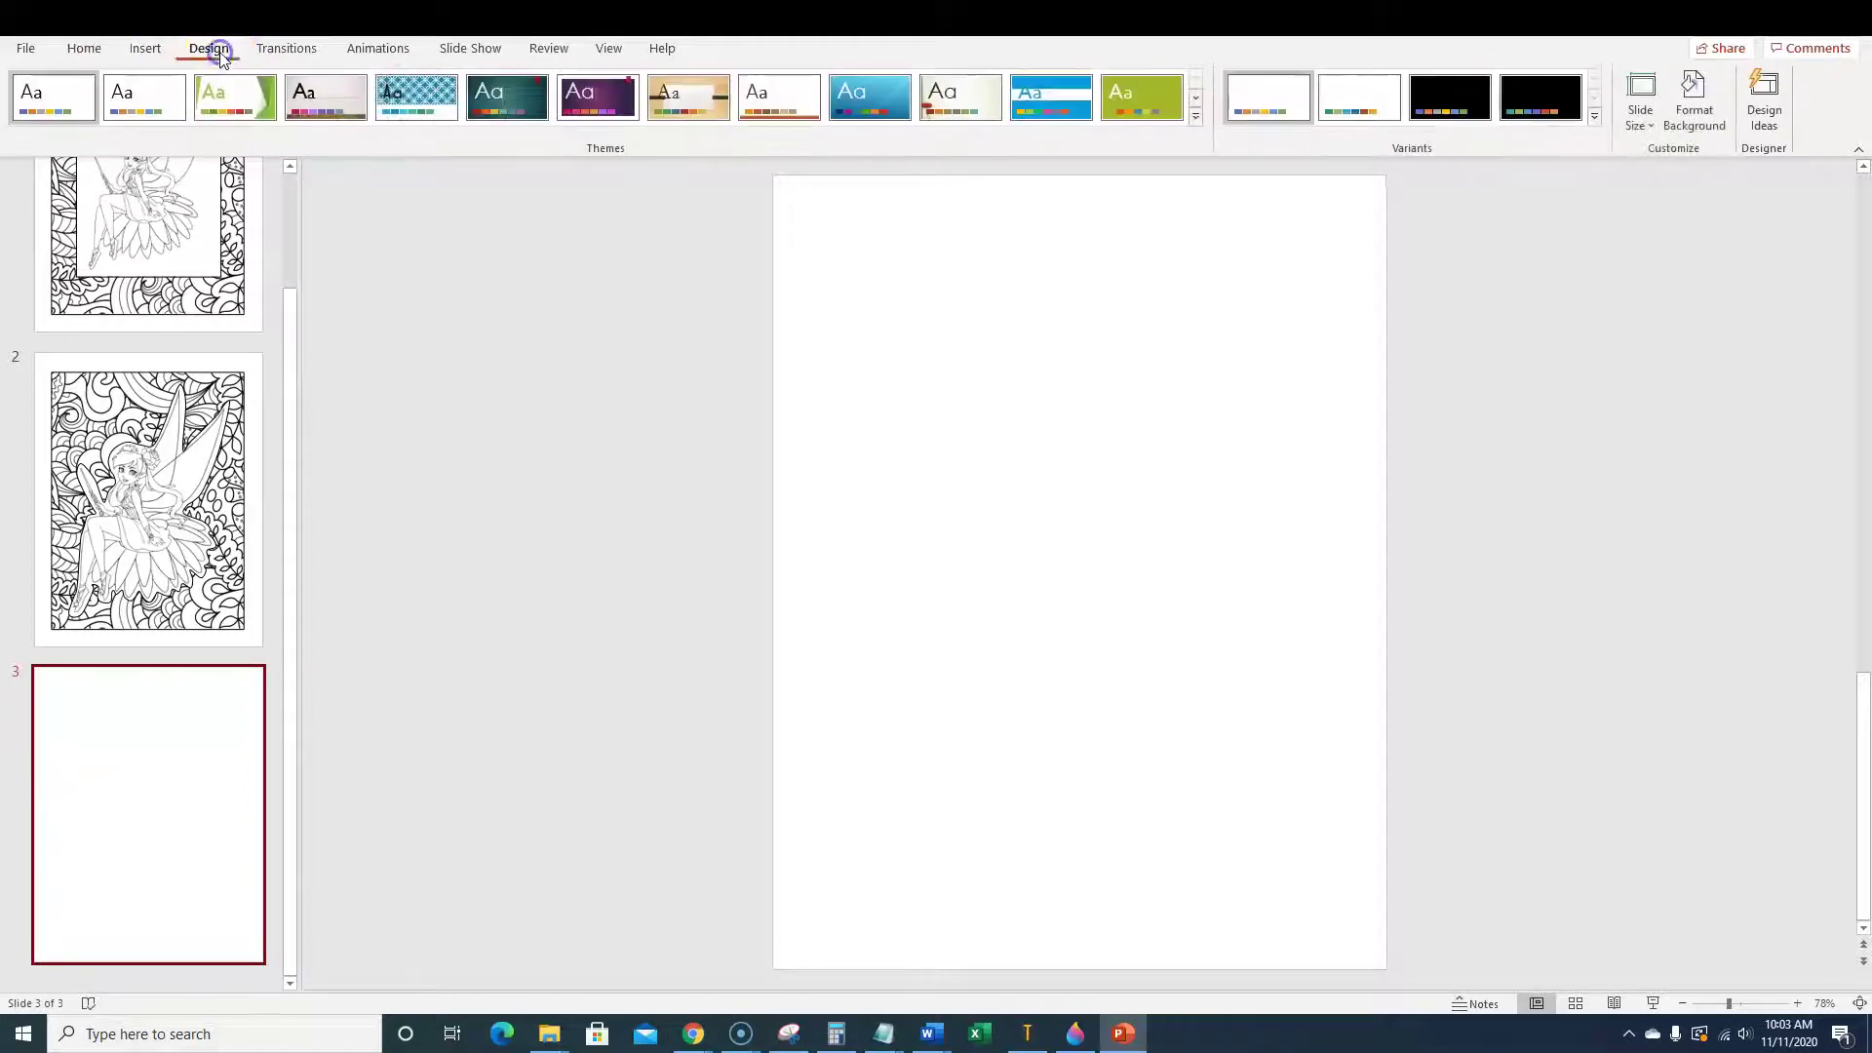
pyautogui.click(1645, 117)
pyautogui.click(1701, 248)
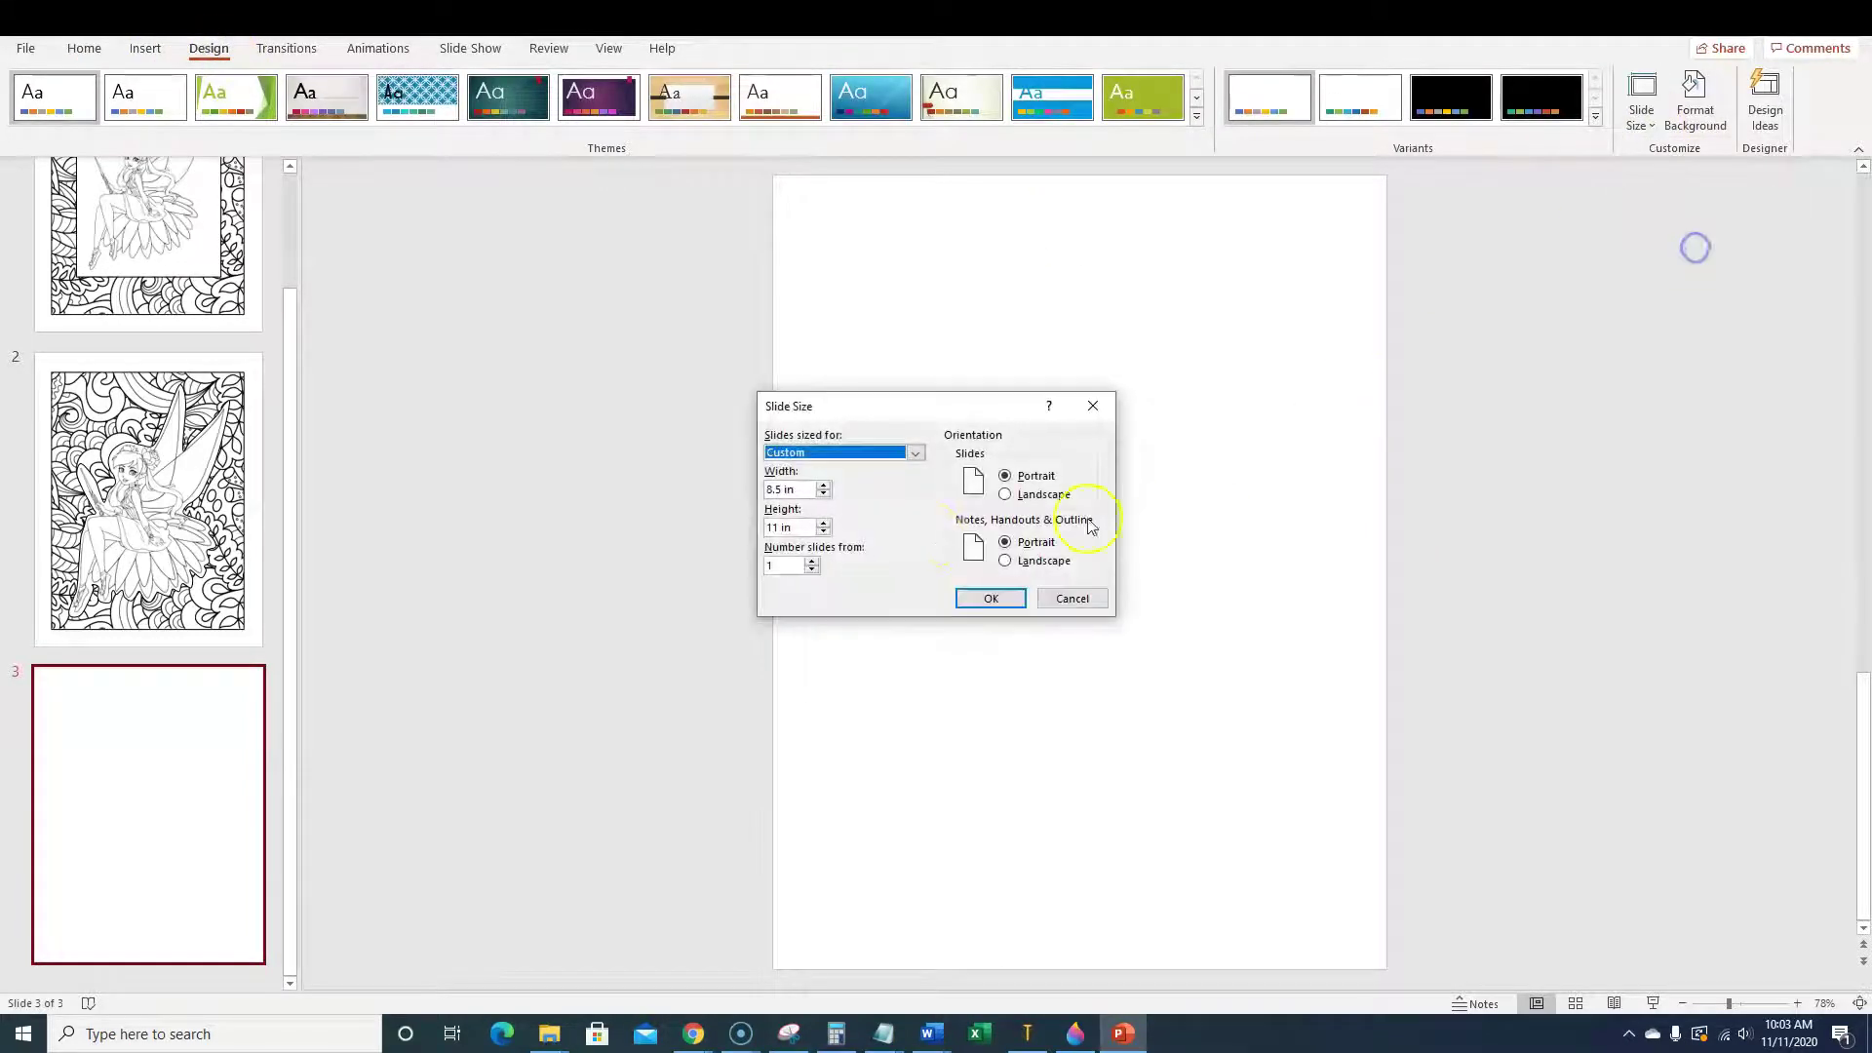
pyautogui.click(1072, 597)
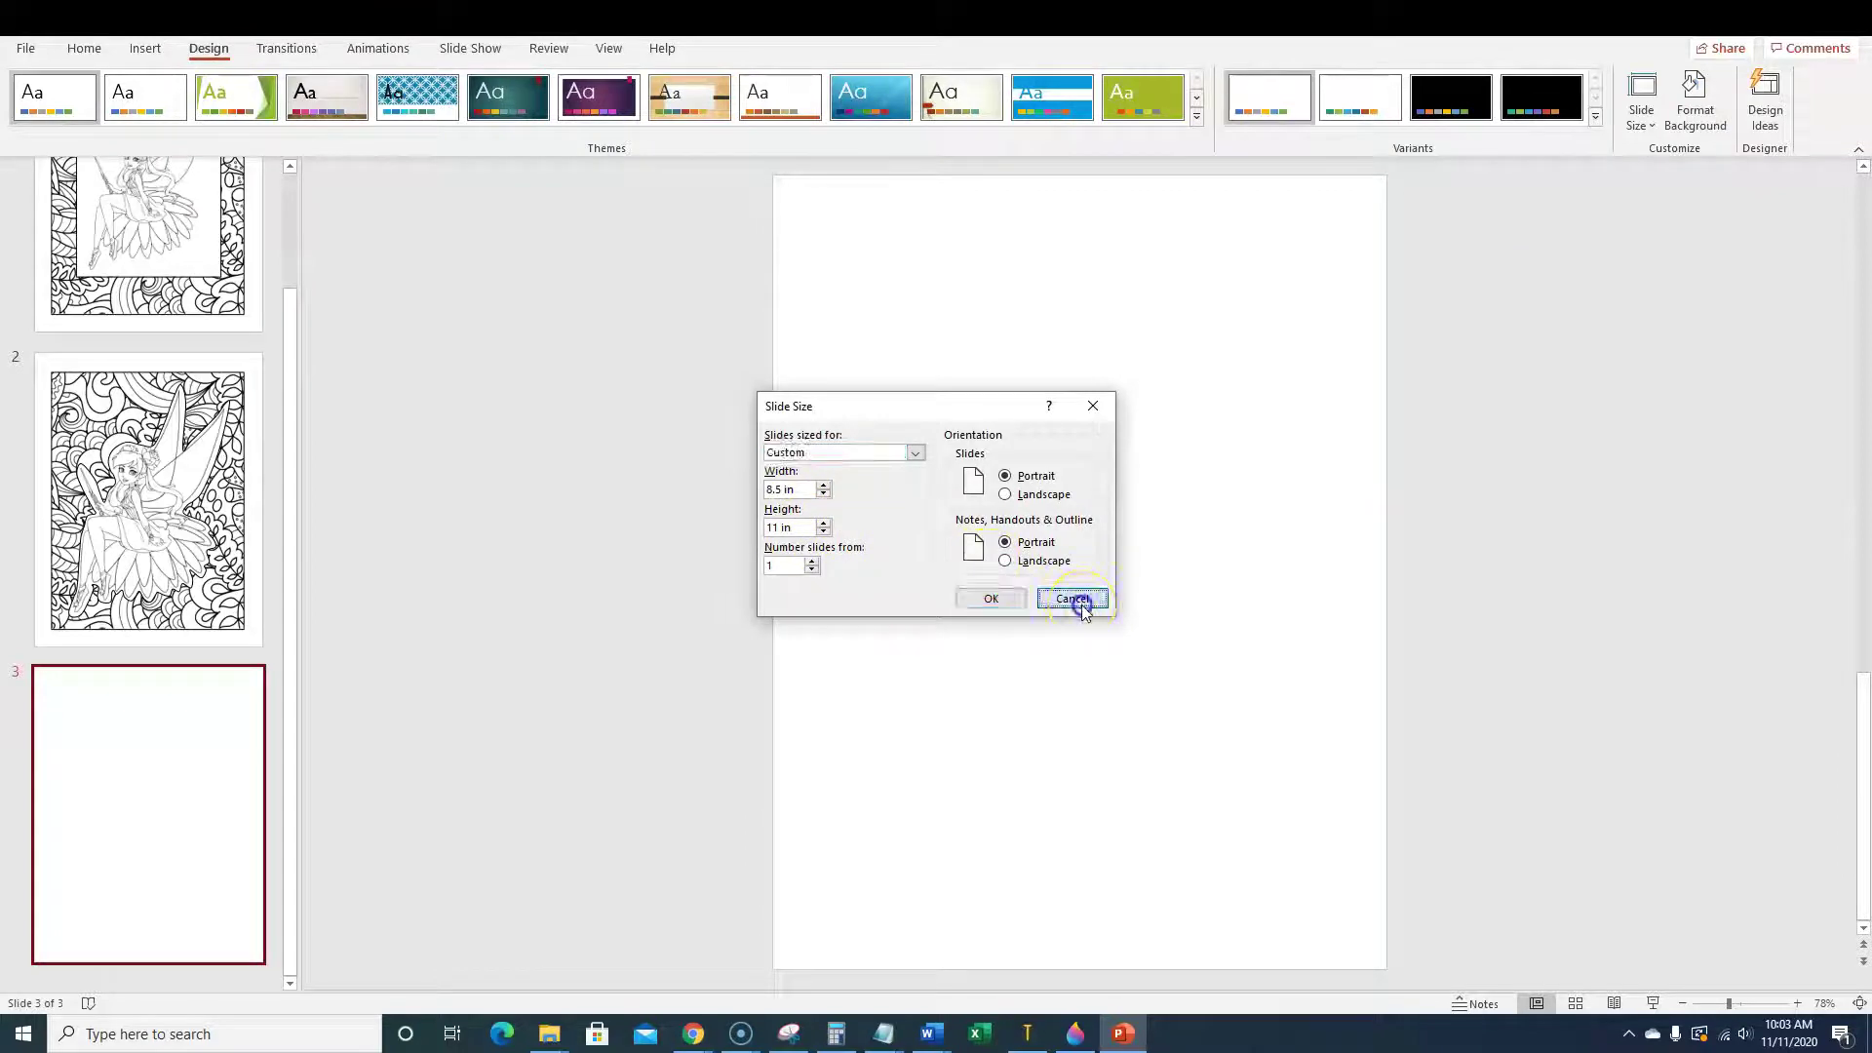
pyautogui.click(186, 845)
pyautogui.click(601, 663)
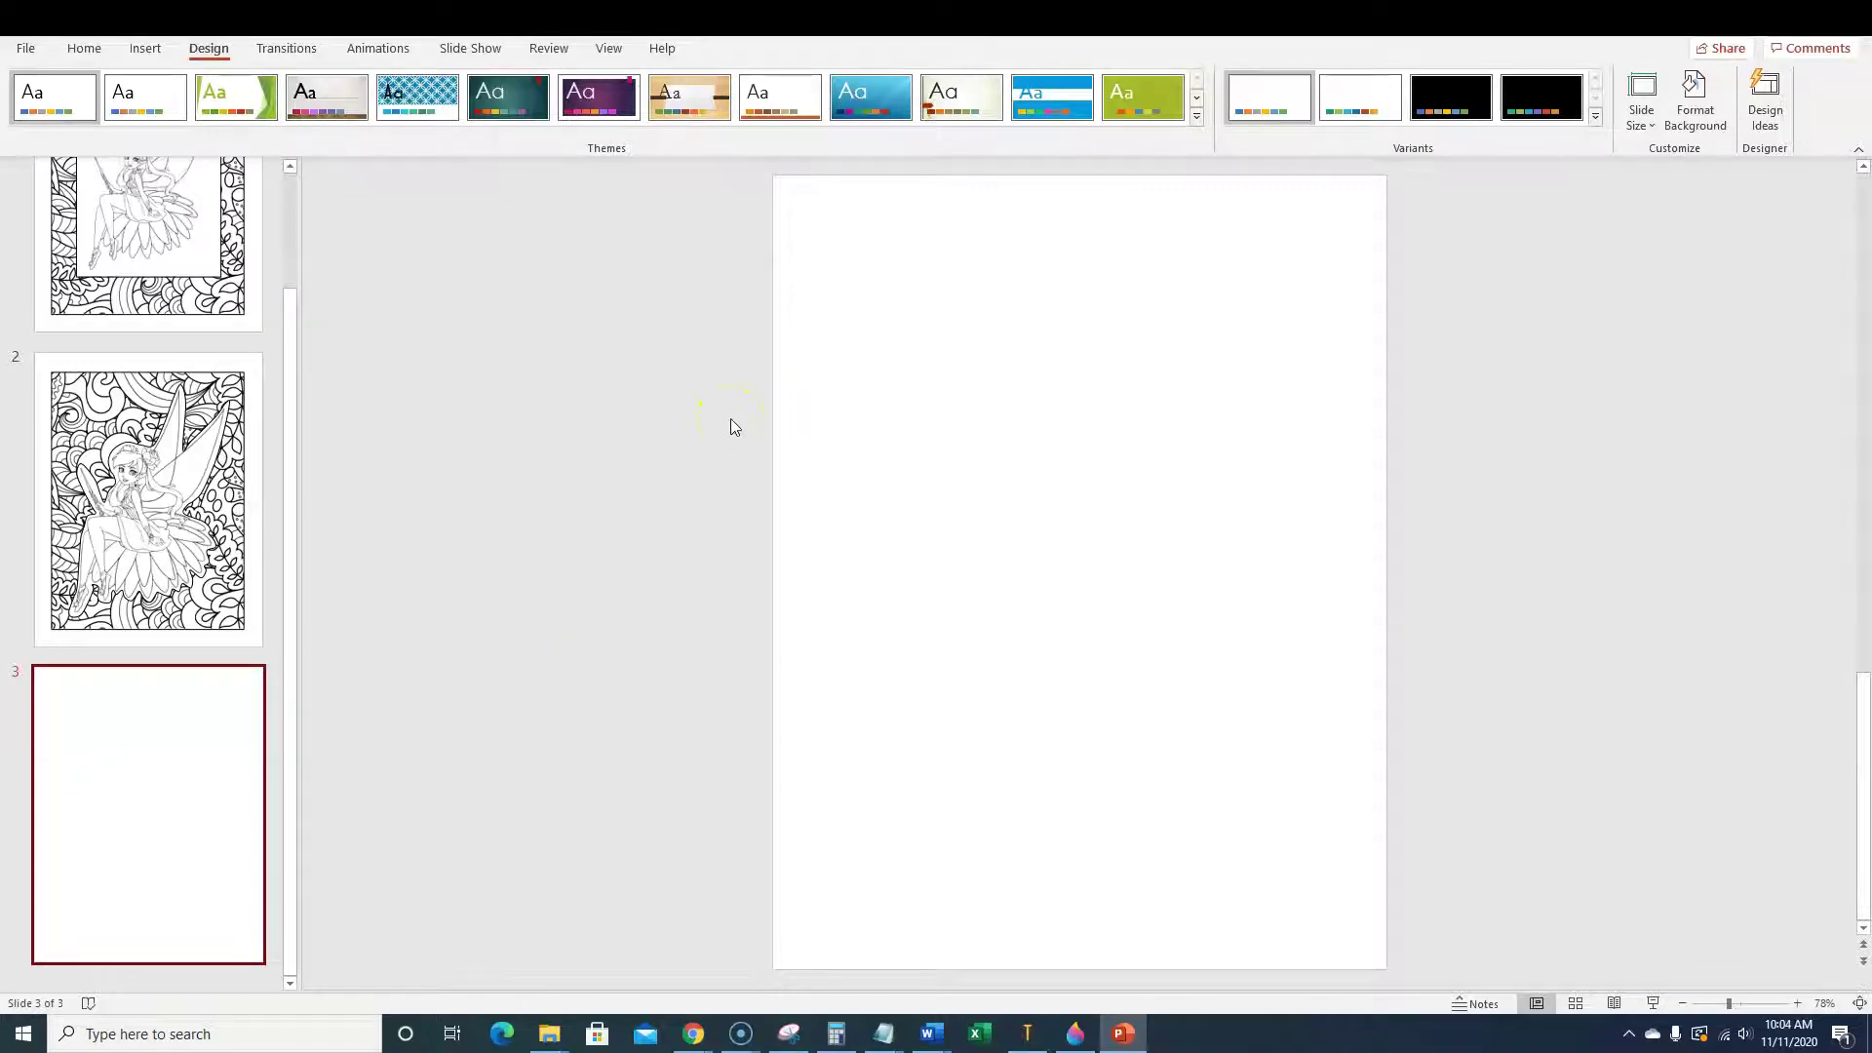
# Insert the pattern picture 3-01 from the Gold Pack folder onto the blank slide 3.
pyautogui.click(184, 754)
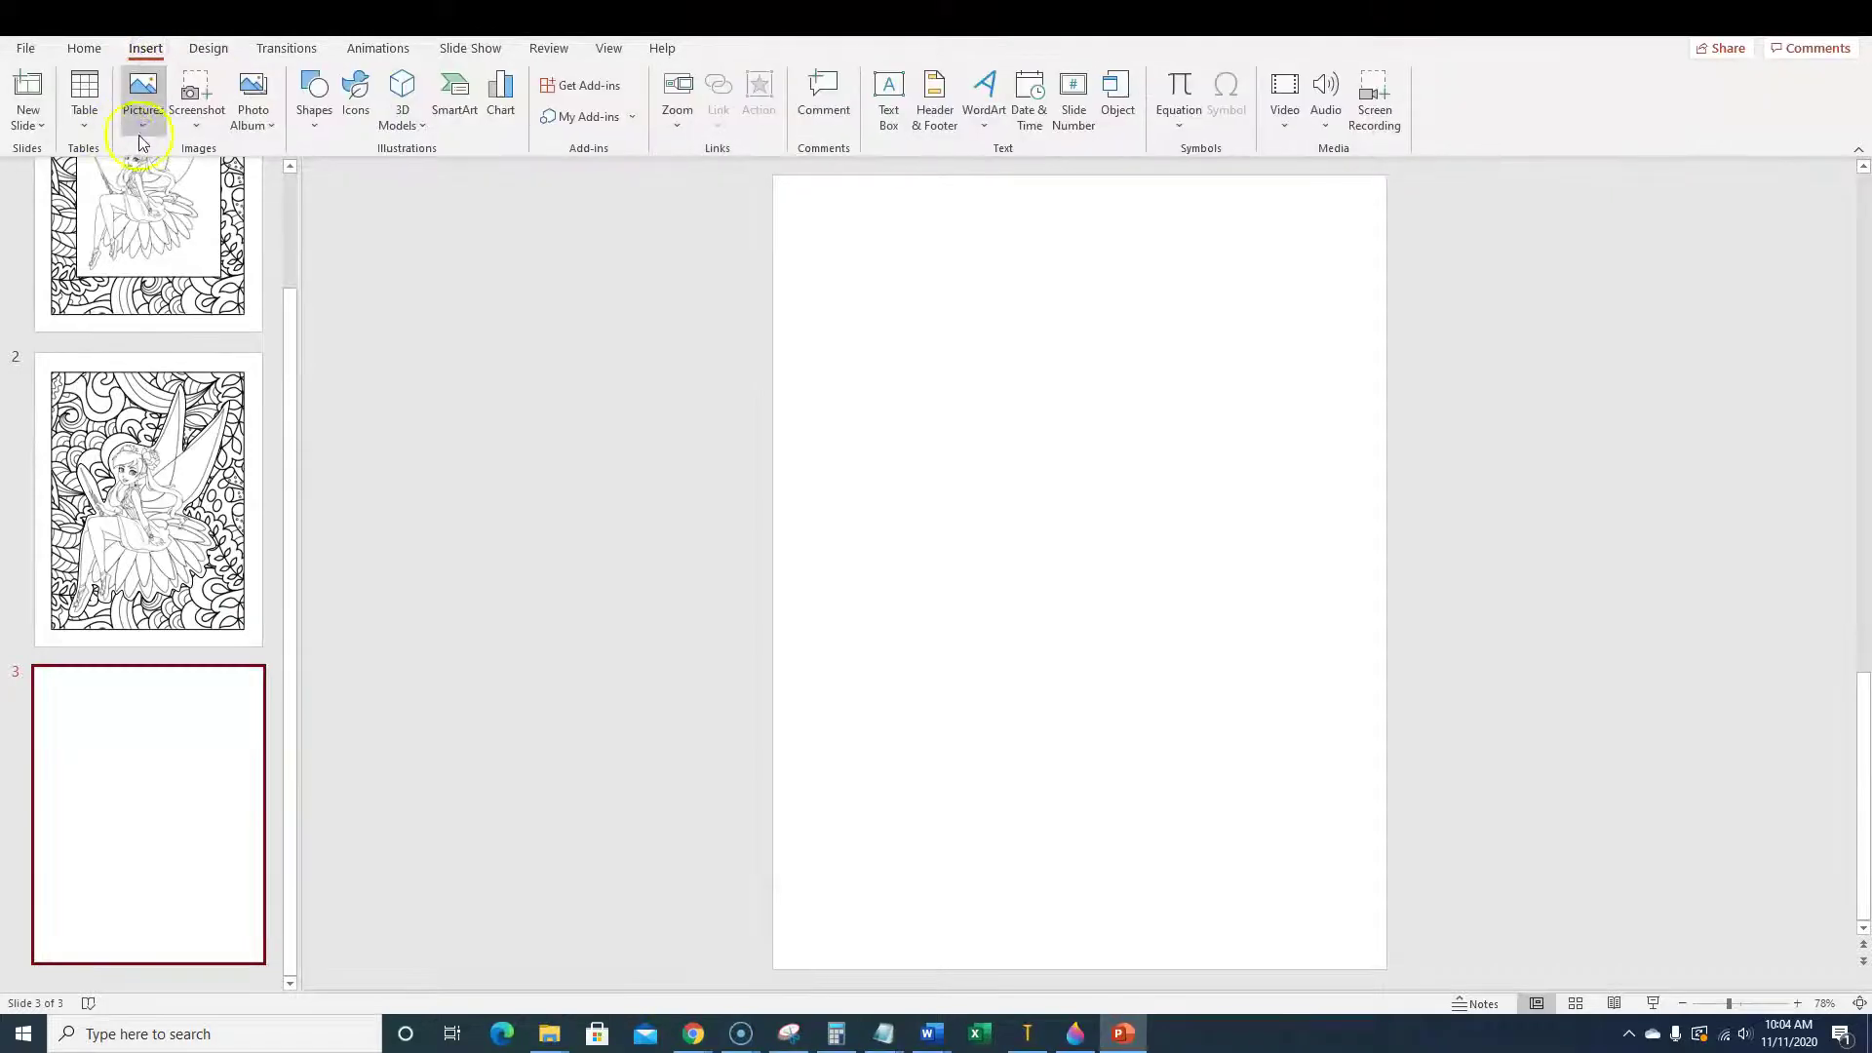
pyautogui.click(142, 98)
pyautogui.click(194, 183)
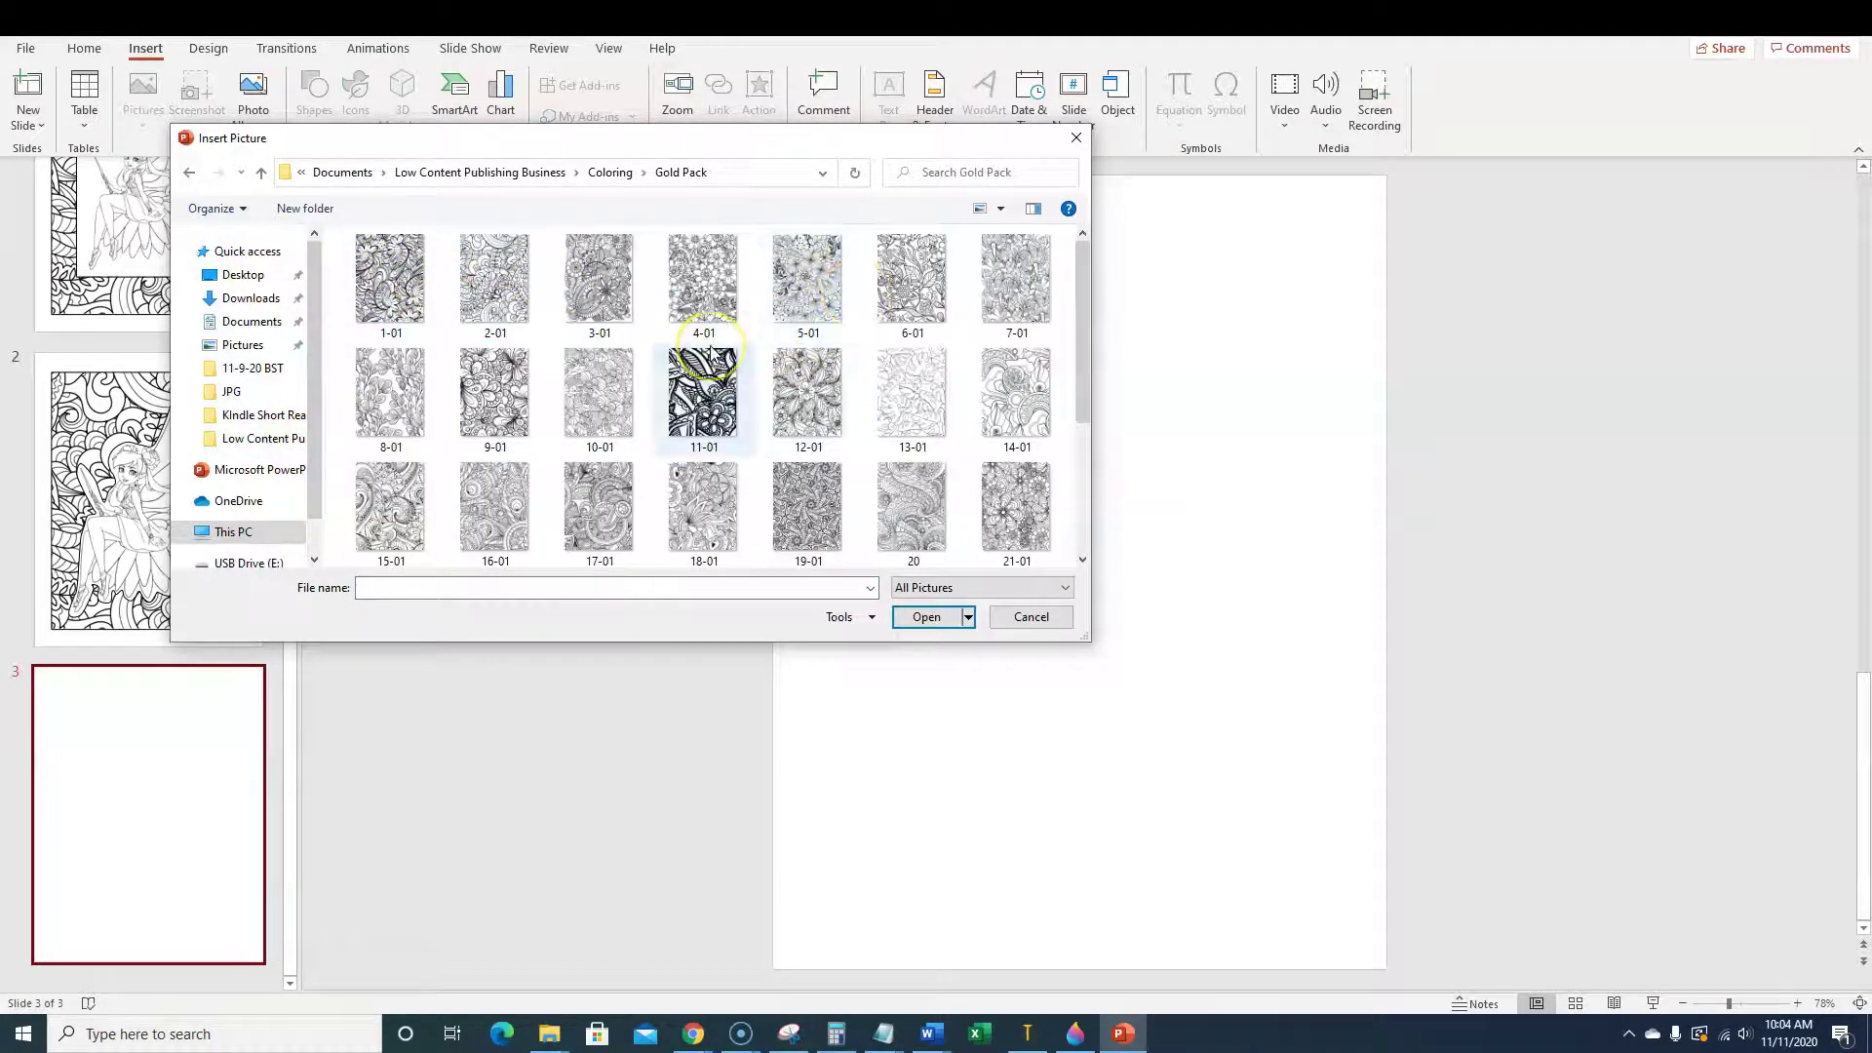
pyautogui.scroll(-1, 890, 377)
pyautogui.scroll(1, 890, 376)
pyautogui.scroll(-2, 887, 475)
pyautogui.scroll(2, 751, 493)
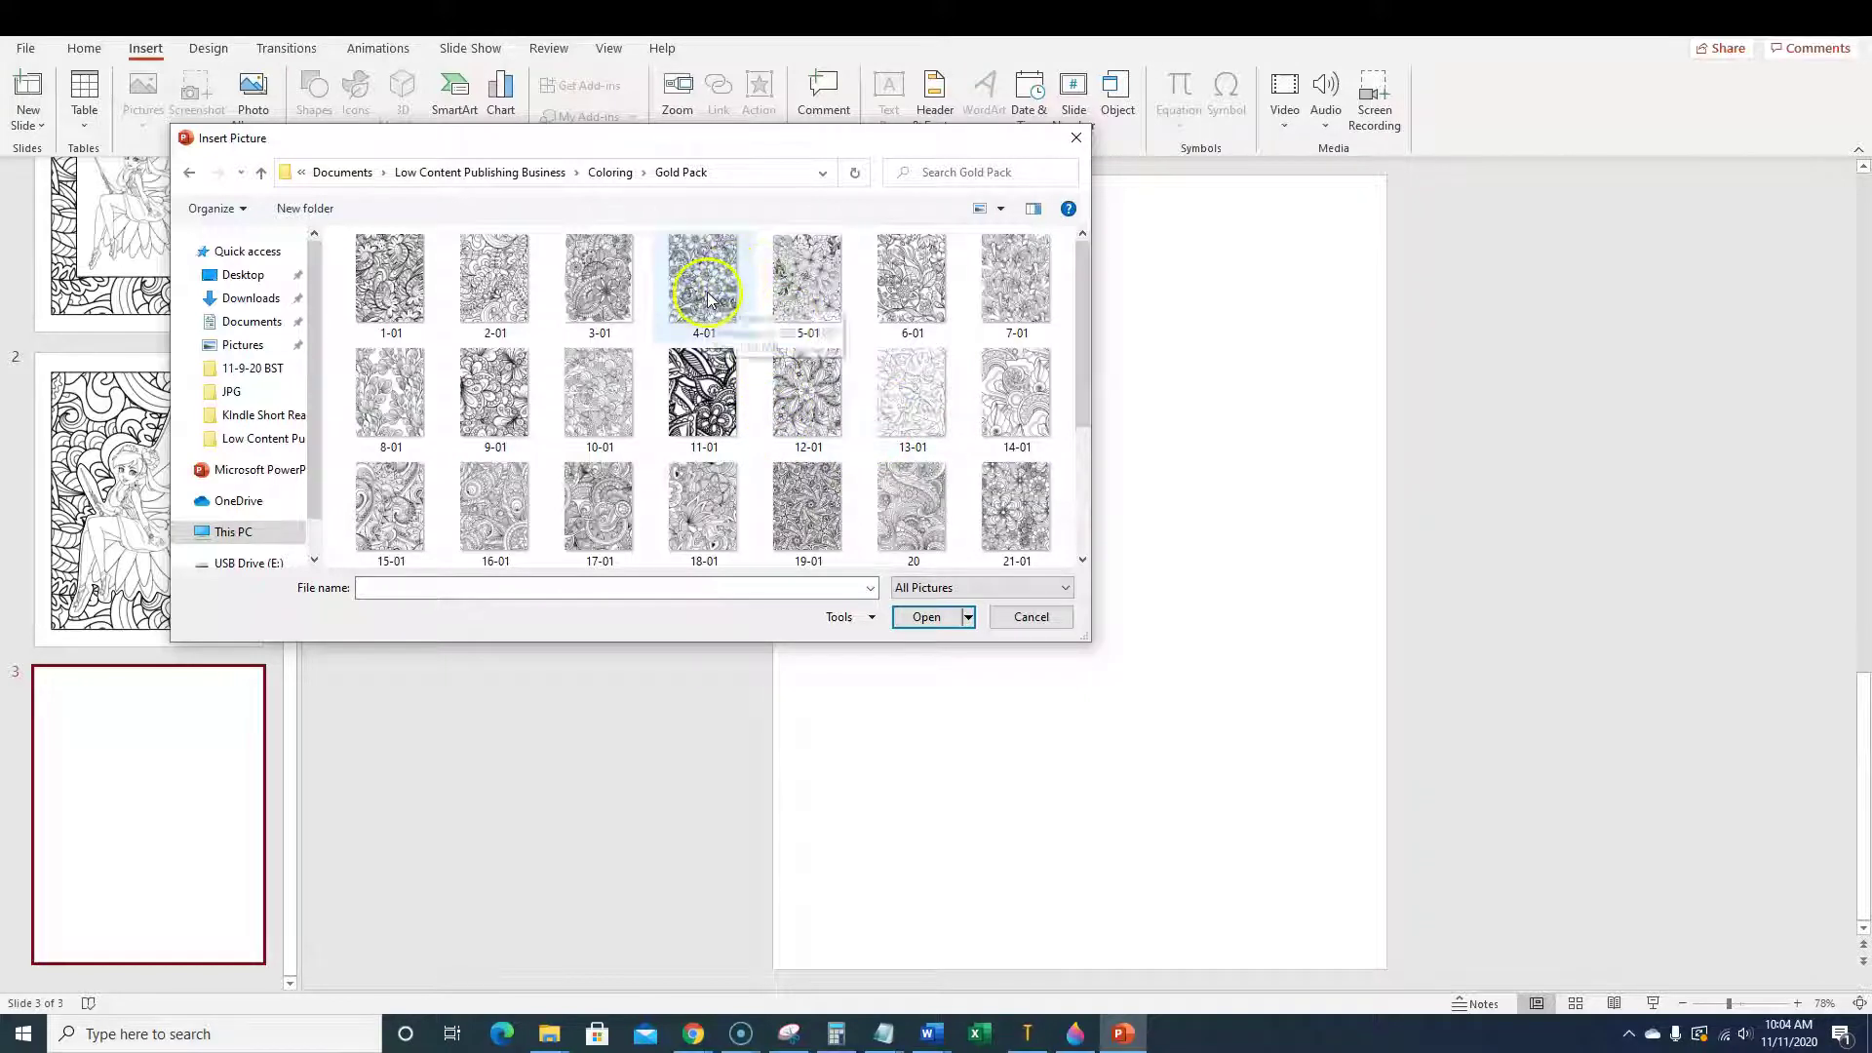
pyautogui.click(606, 289)
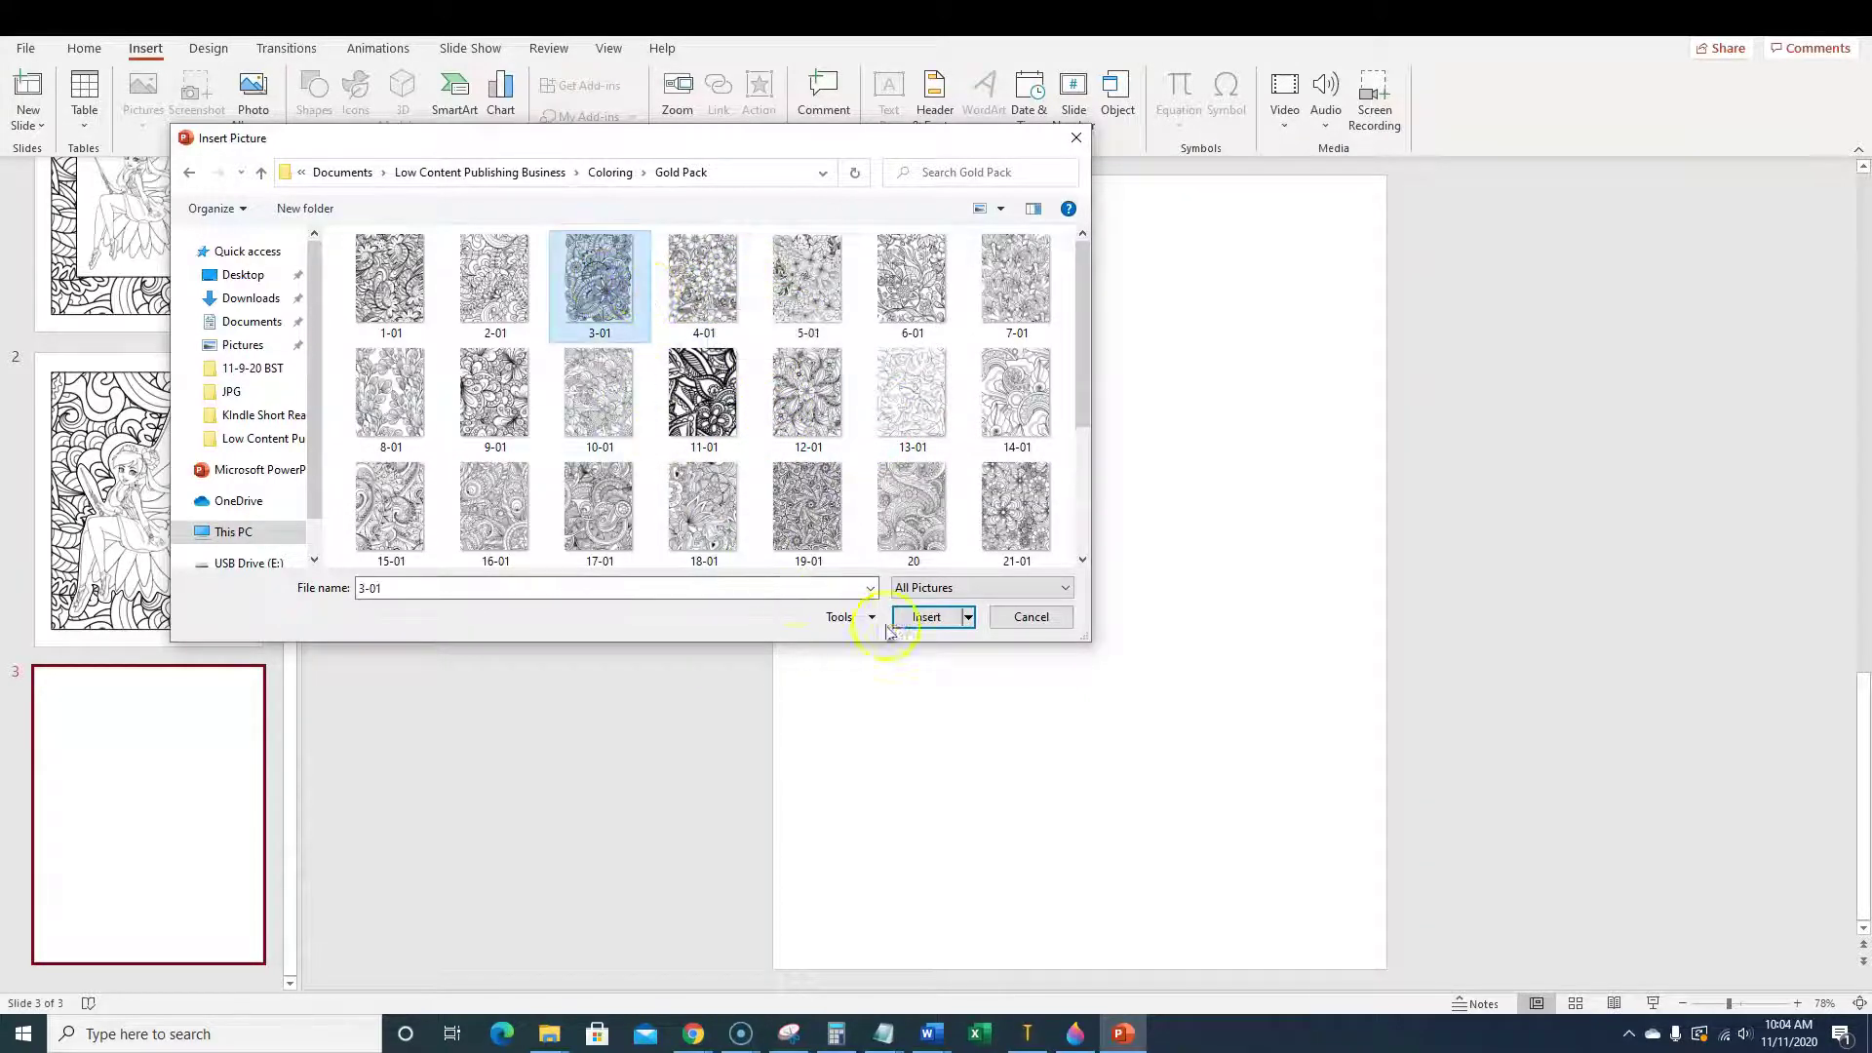
pyautogui.click(925, 617)
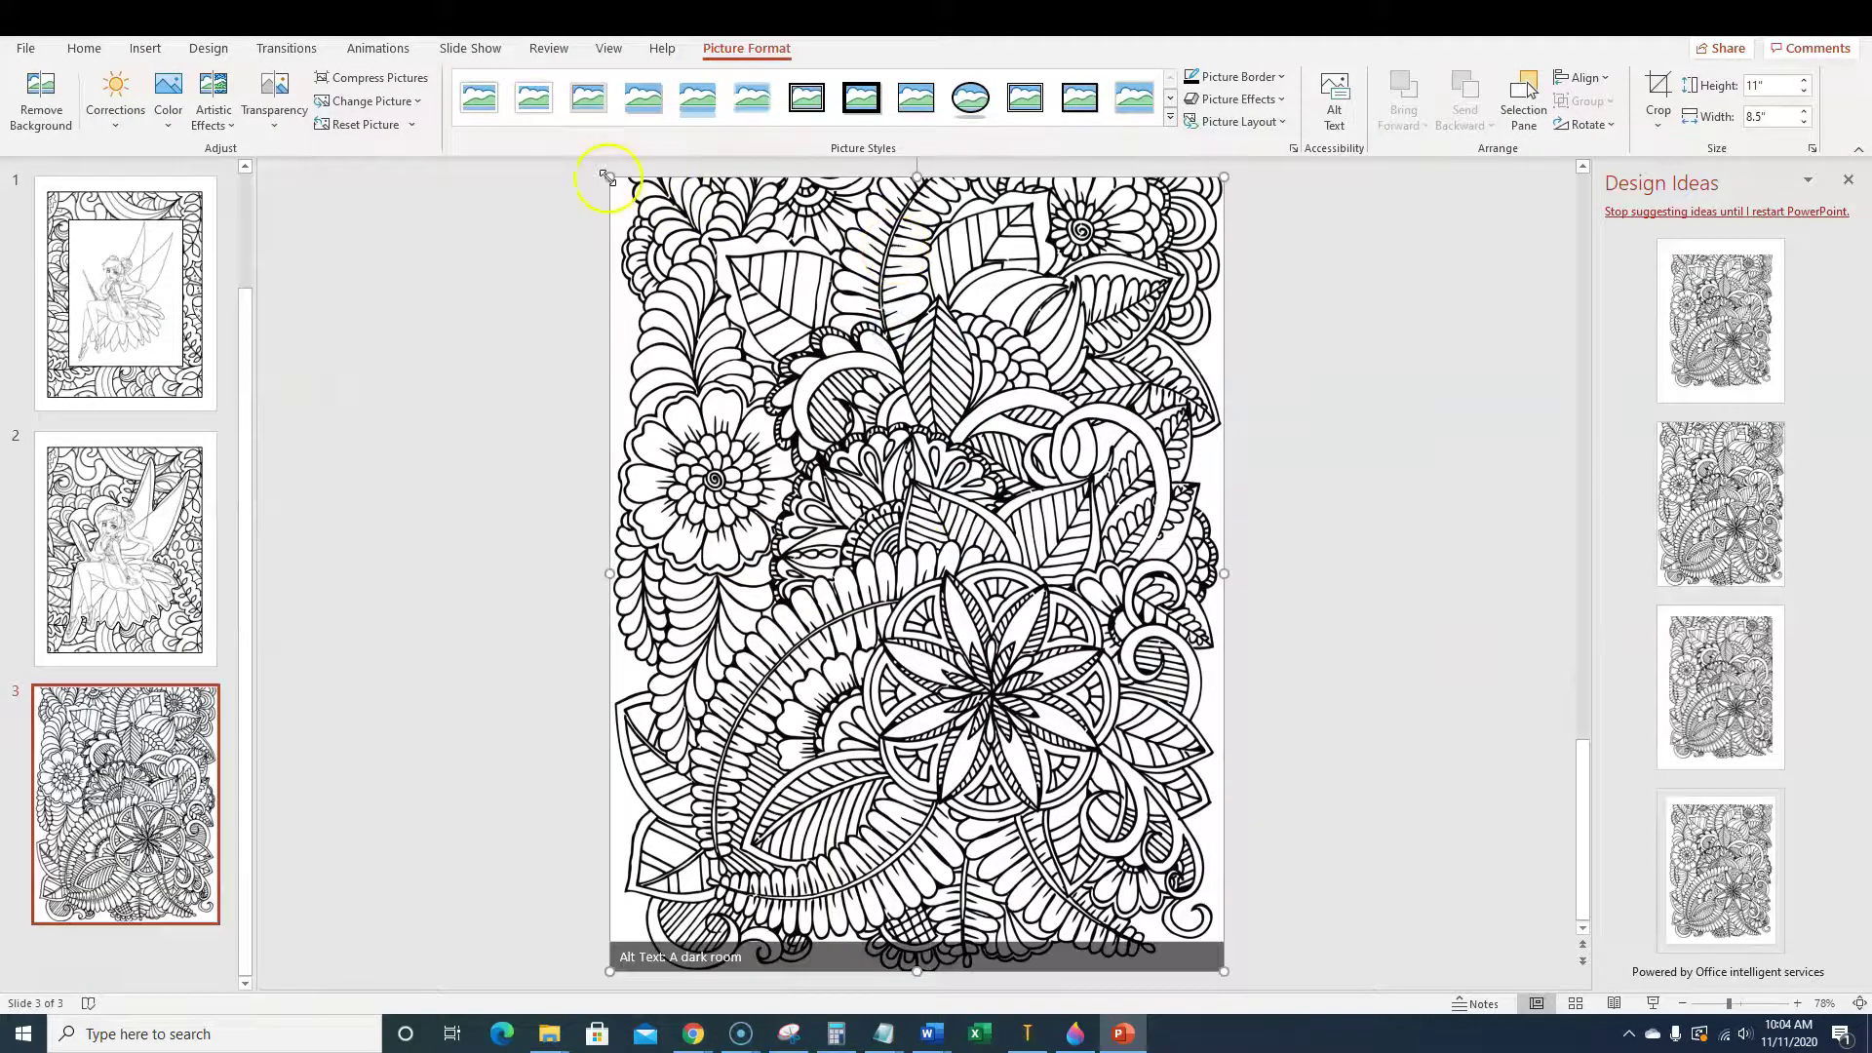
# Shrink the pattern picture to about 7.27 by 9.99 inches, leaving a white margin on all sides of the slide.
pyautogui.moveTo(607, 177); pyautogui.dragTo(611, 187)
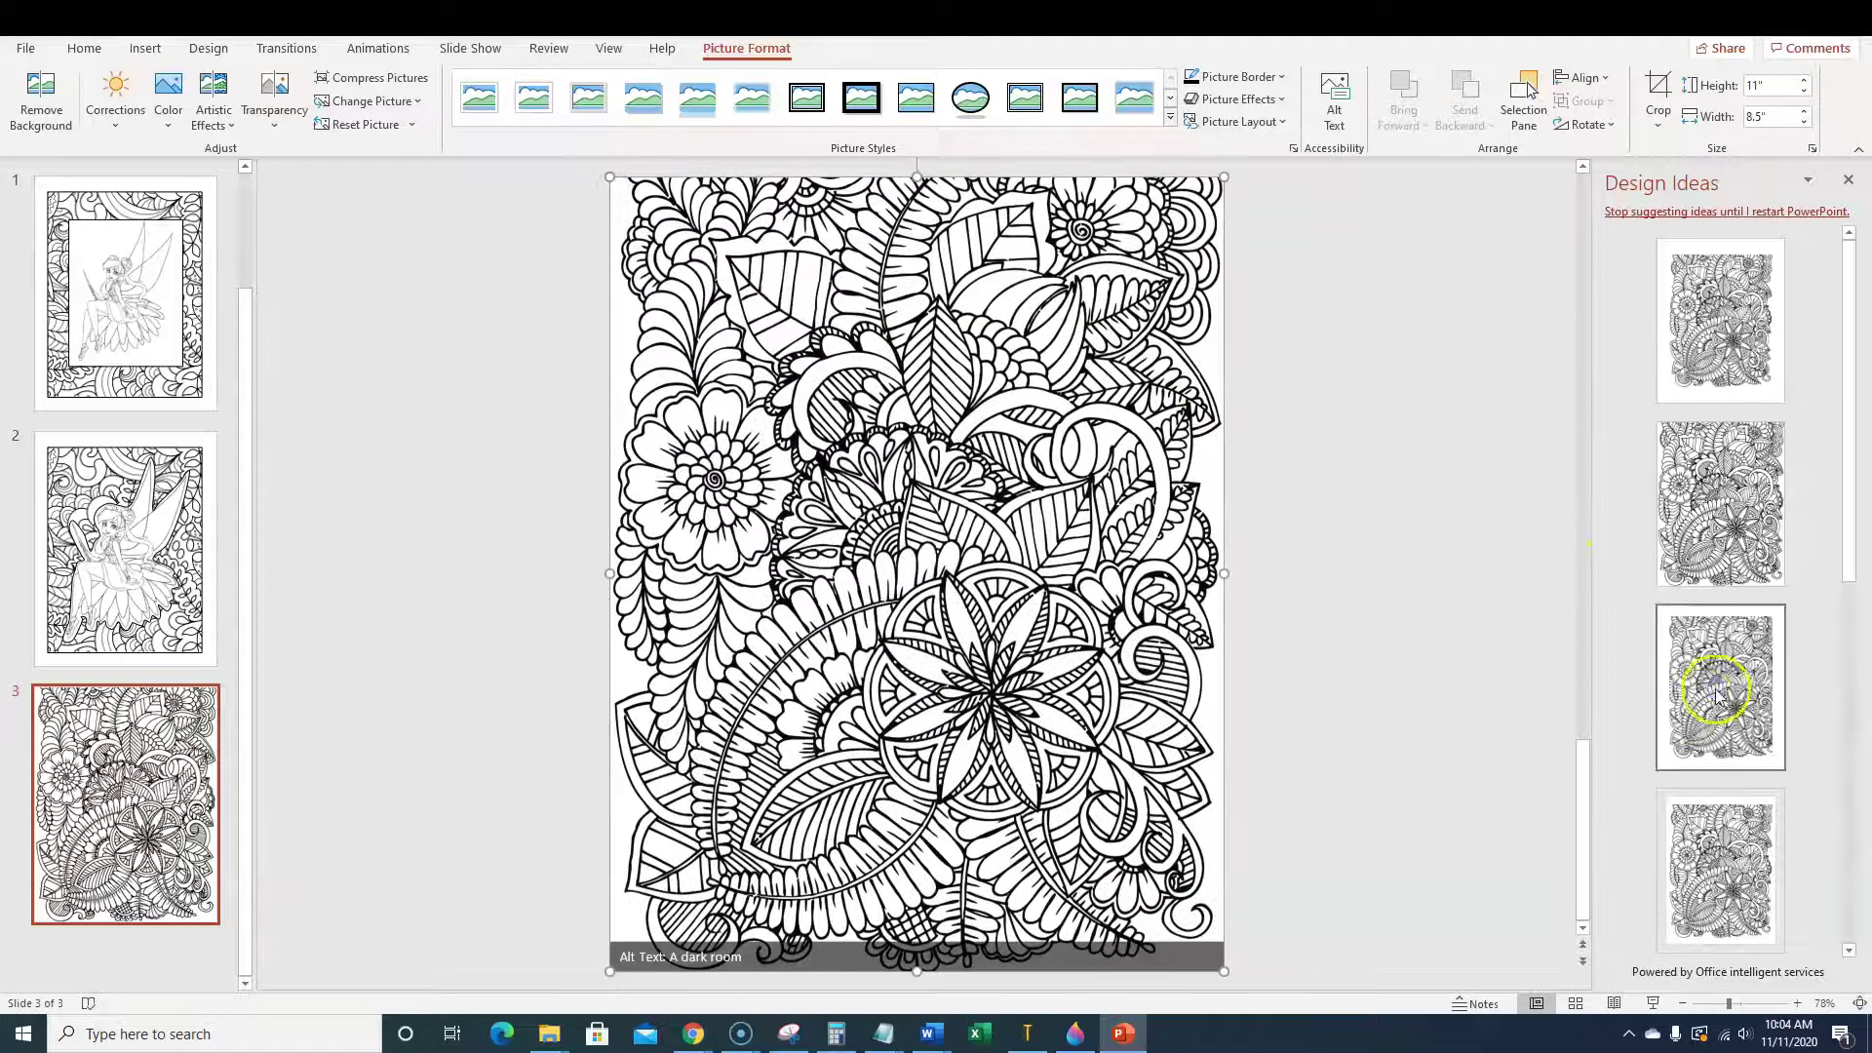
pyautogui.click(1718, 692)
pyautogui.moveTo(851, 399); pyautogui.dragTo(827, 386)
pyautogui.moveTo(1148, 558); pyautogui.dragTo(1172, 557)
pyautogui.moveTo(903, 898); pyautogui.dragTo(908, 935)
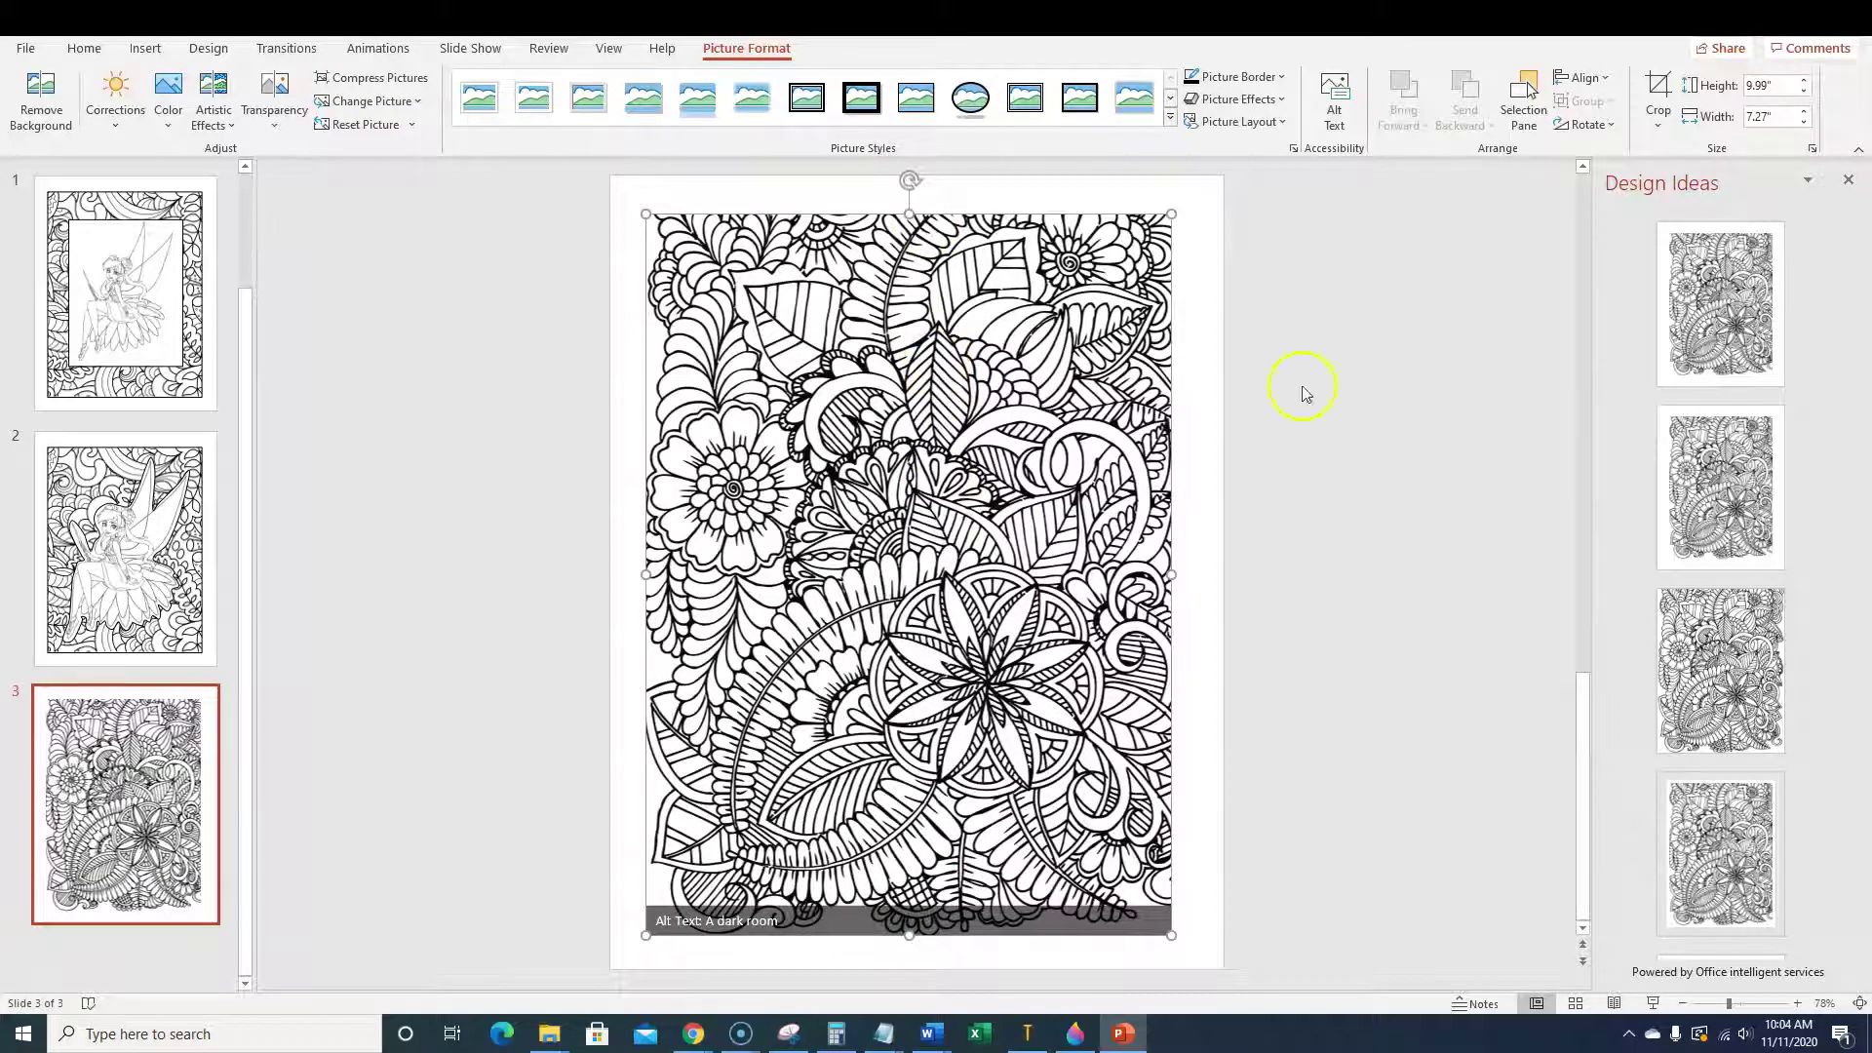
pyautogui.click(1382, 446)
# Give the pattern picture a black border with a 3 pt line weight.
pyautogui.click(865, 507)
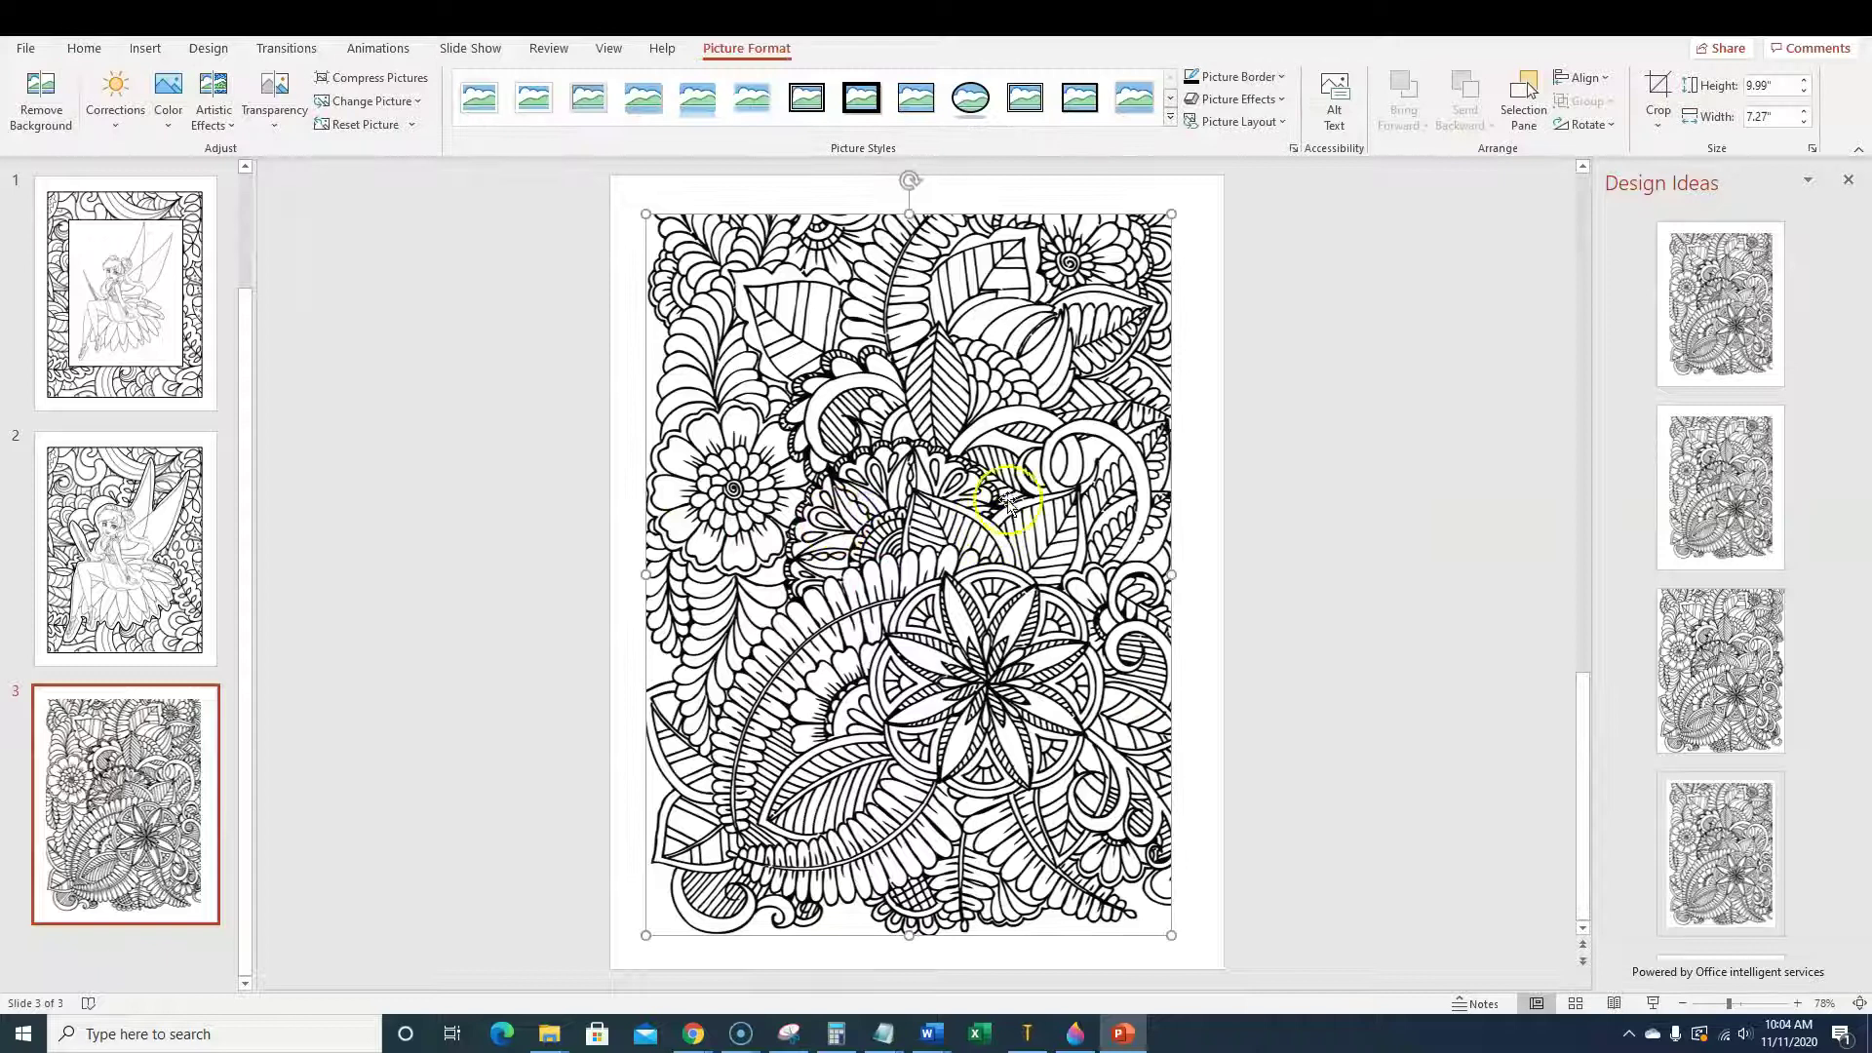
pyautogui.click(1280, 87)
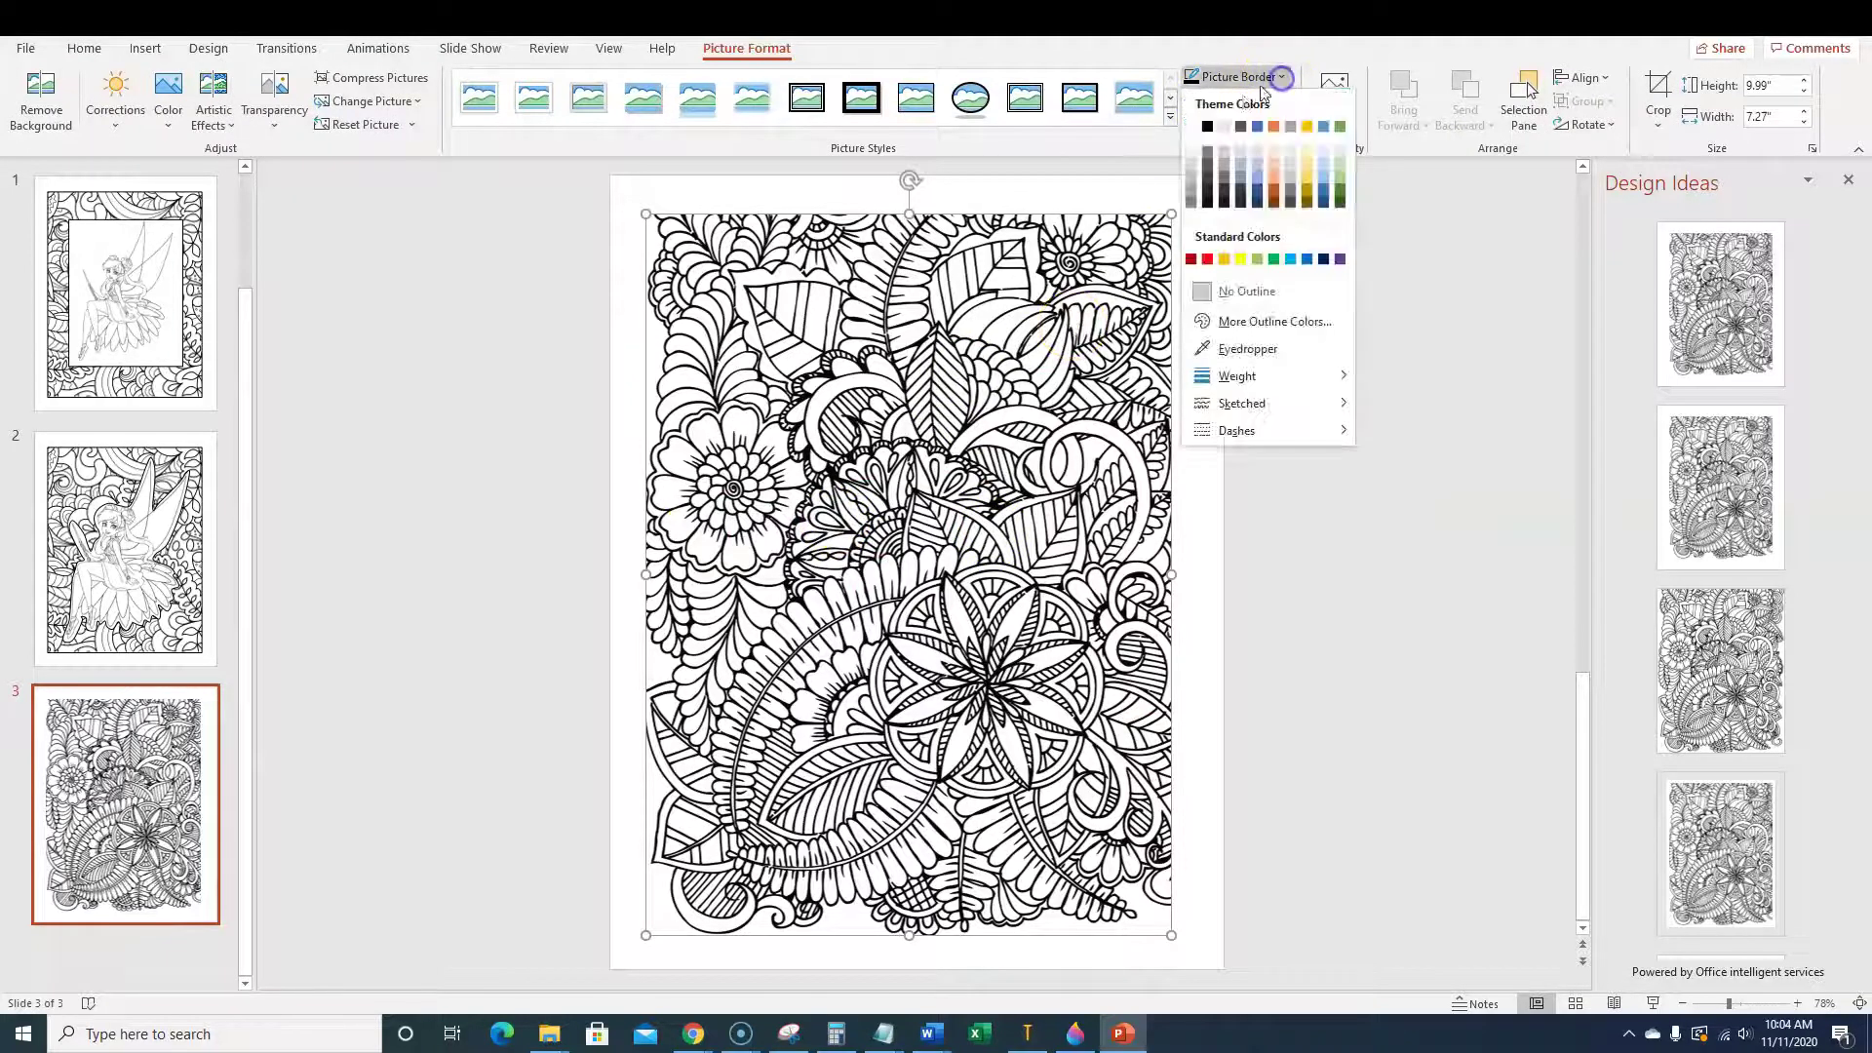
pyautogui.click(1205, 125)
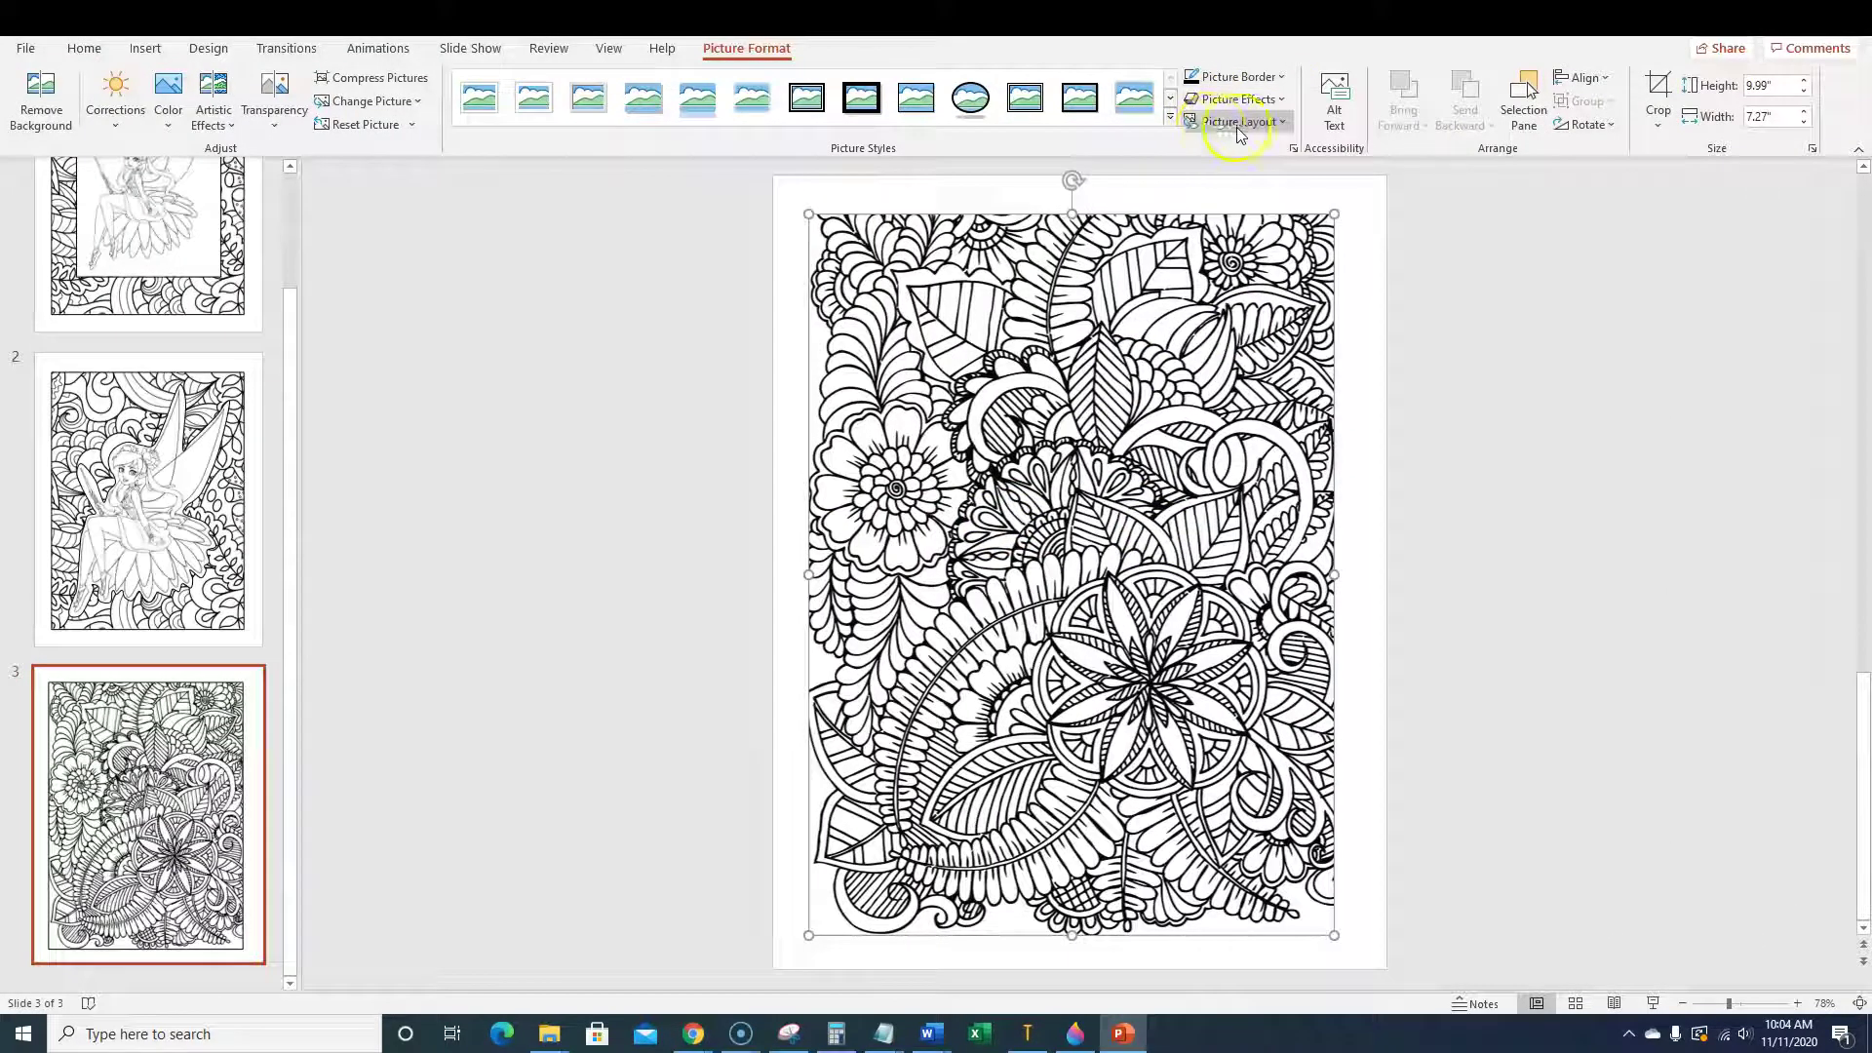
pyautogui.click(1280, 77)
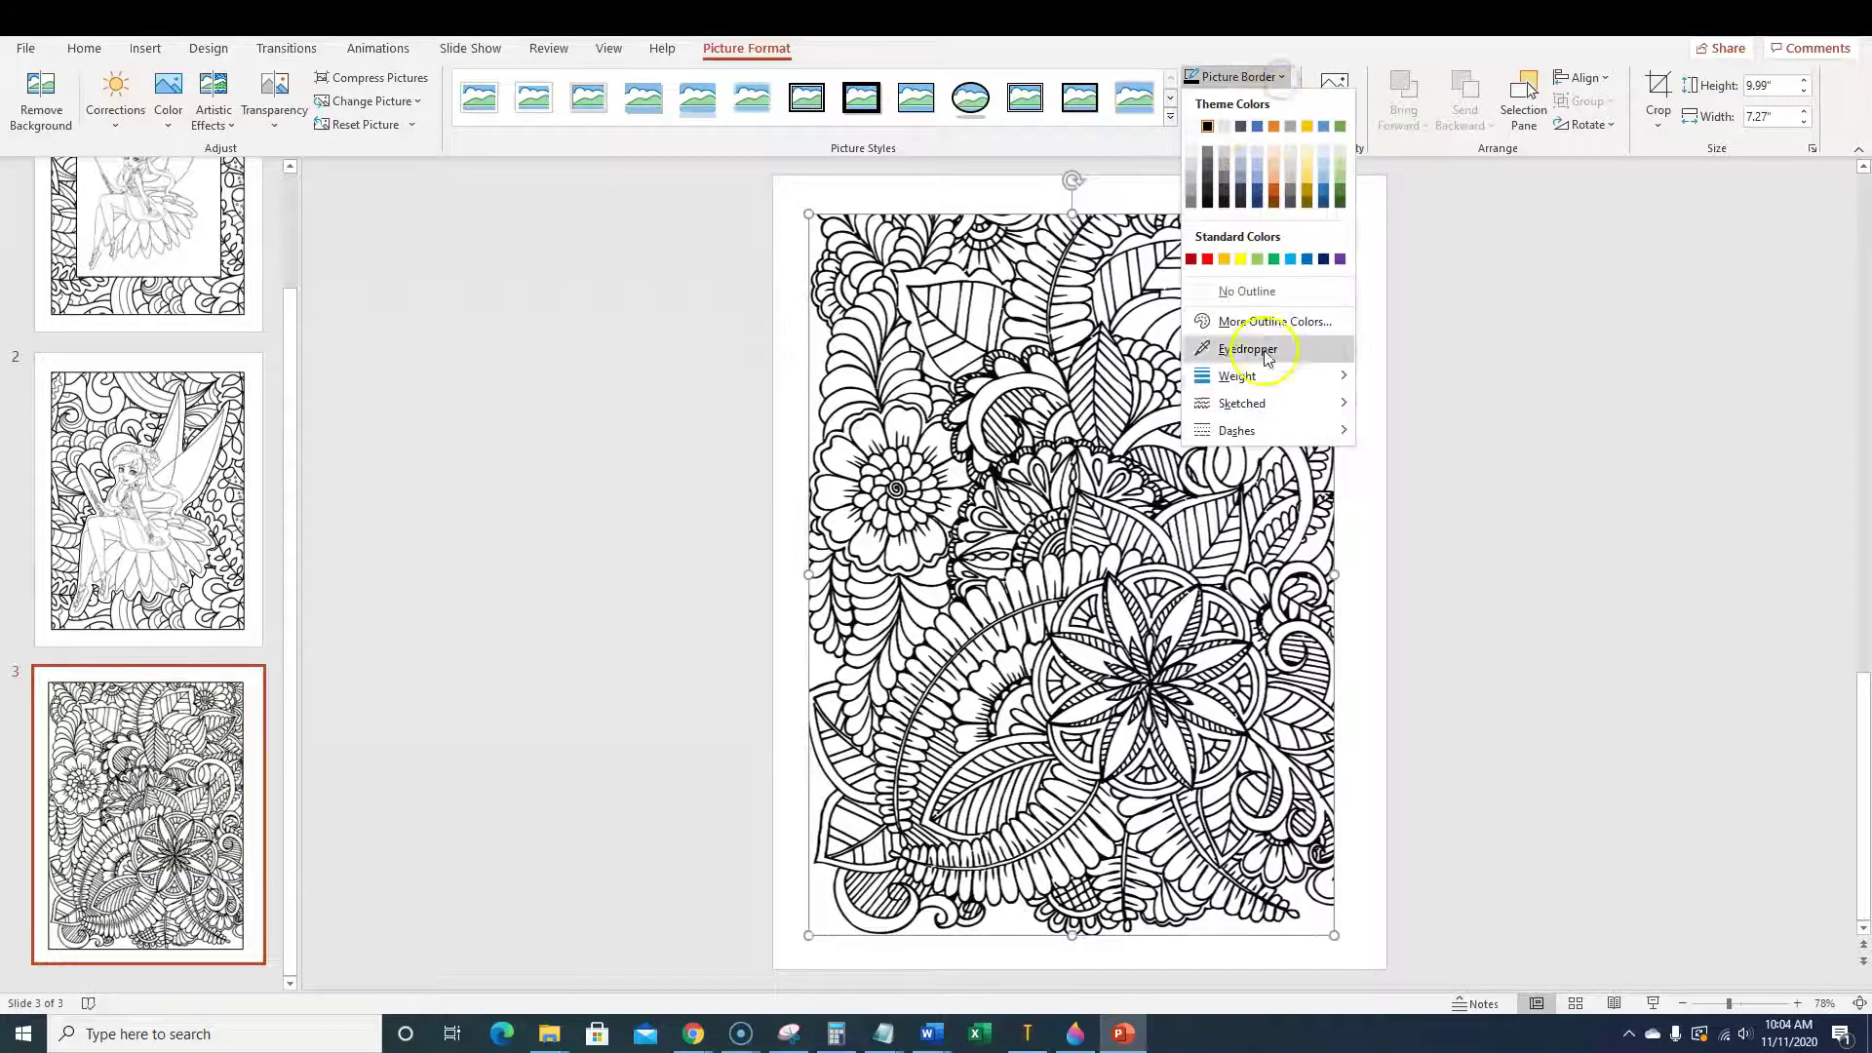
pyautogui.moveTo(1262, 376)
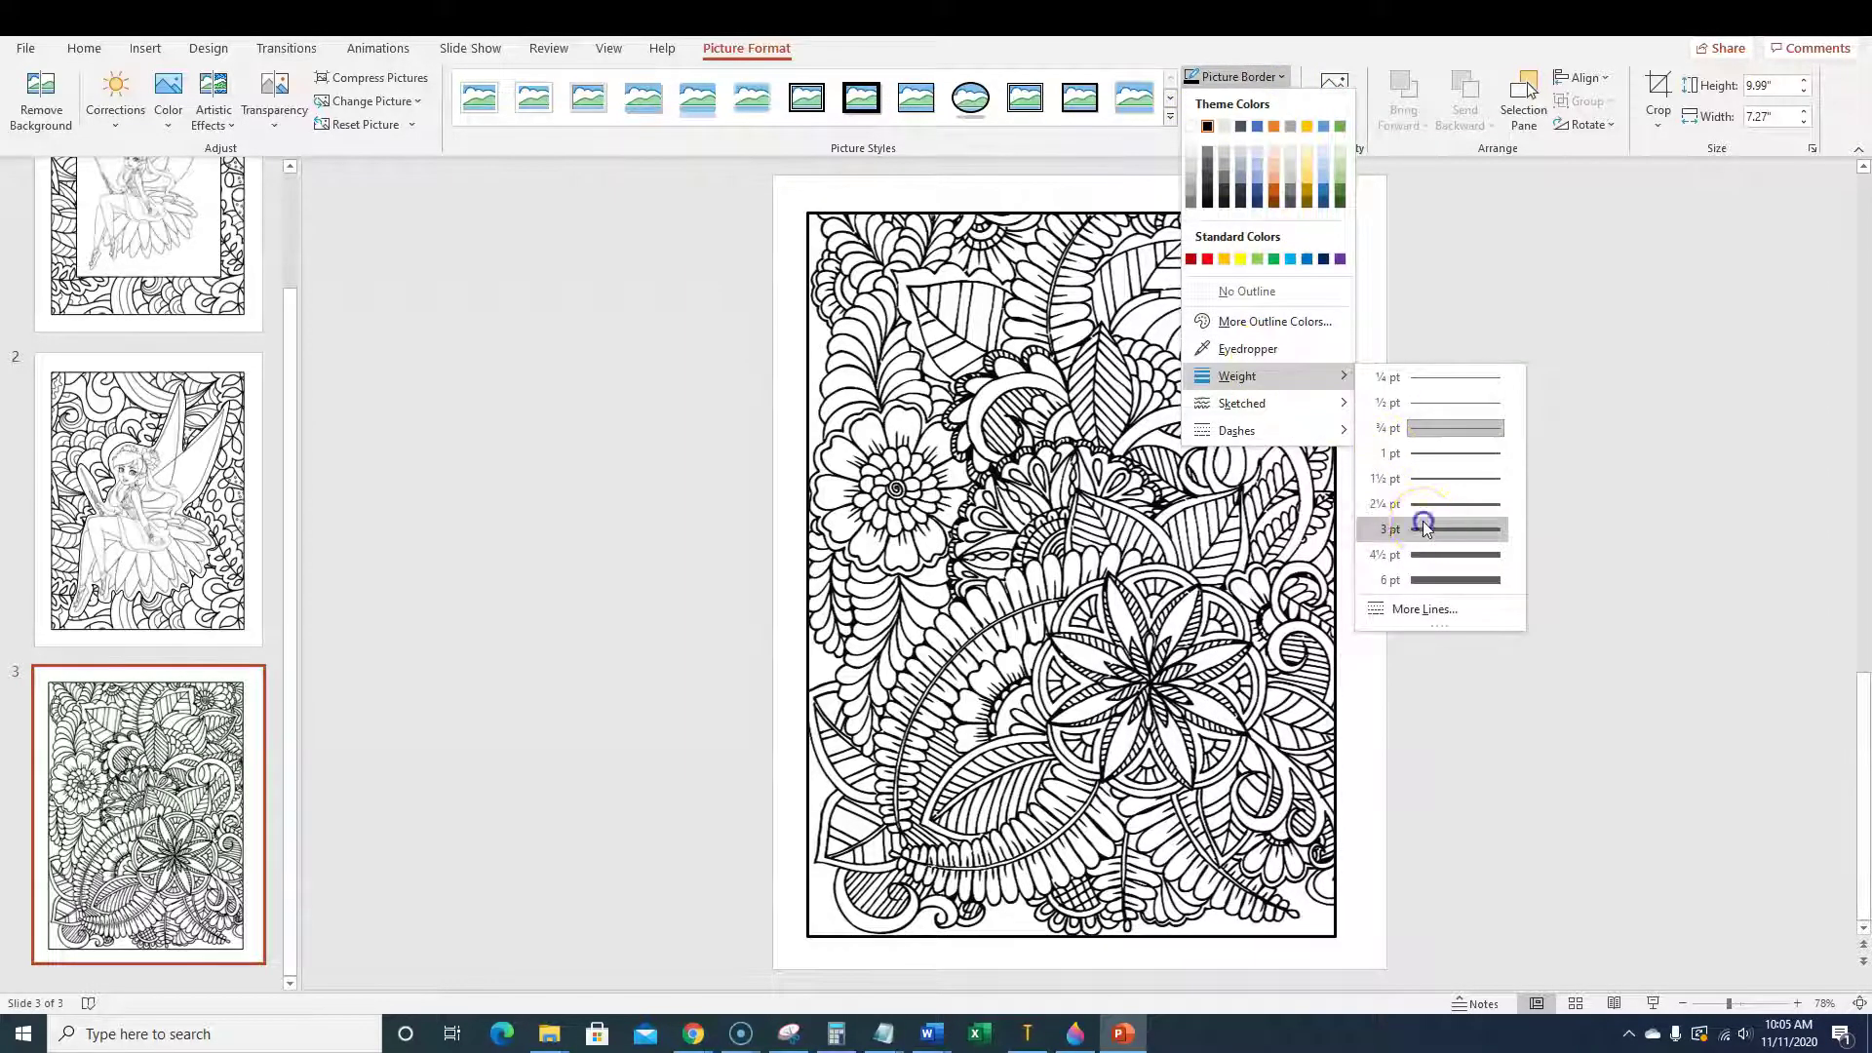
pyautogui.click(1423, 528)
pyautogui.click(661, 602)
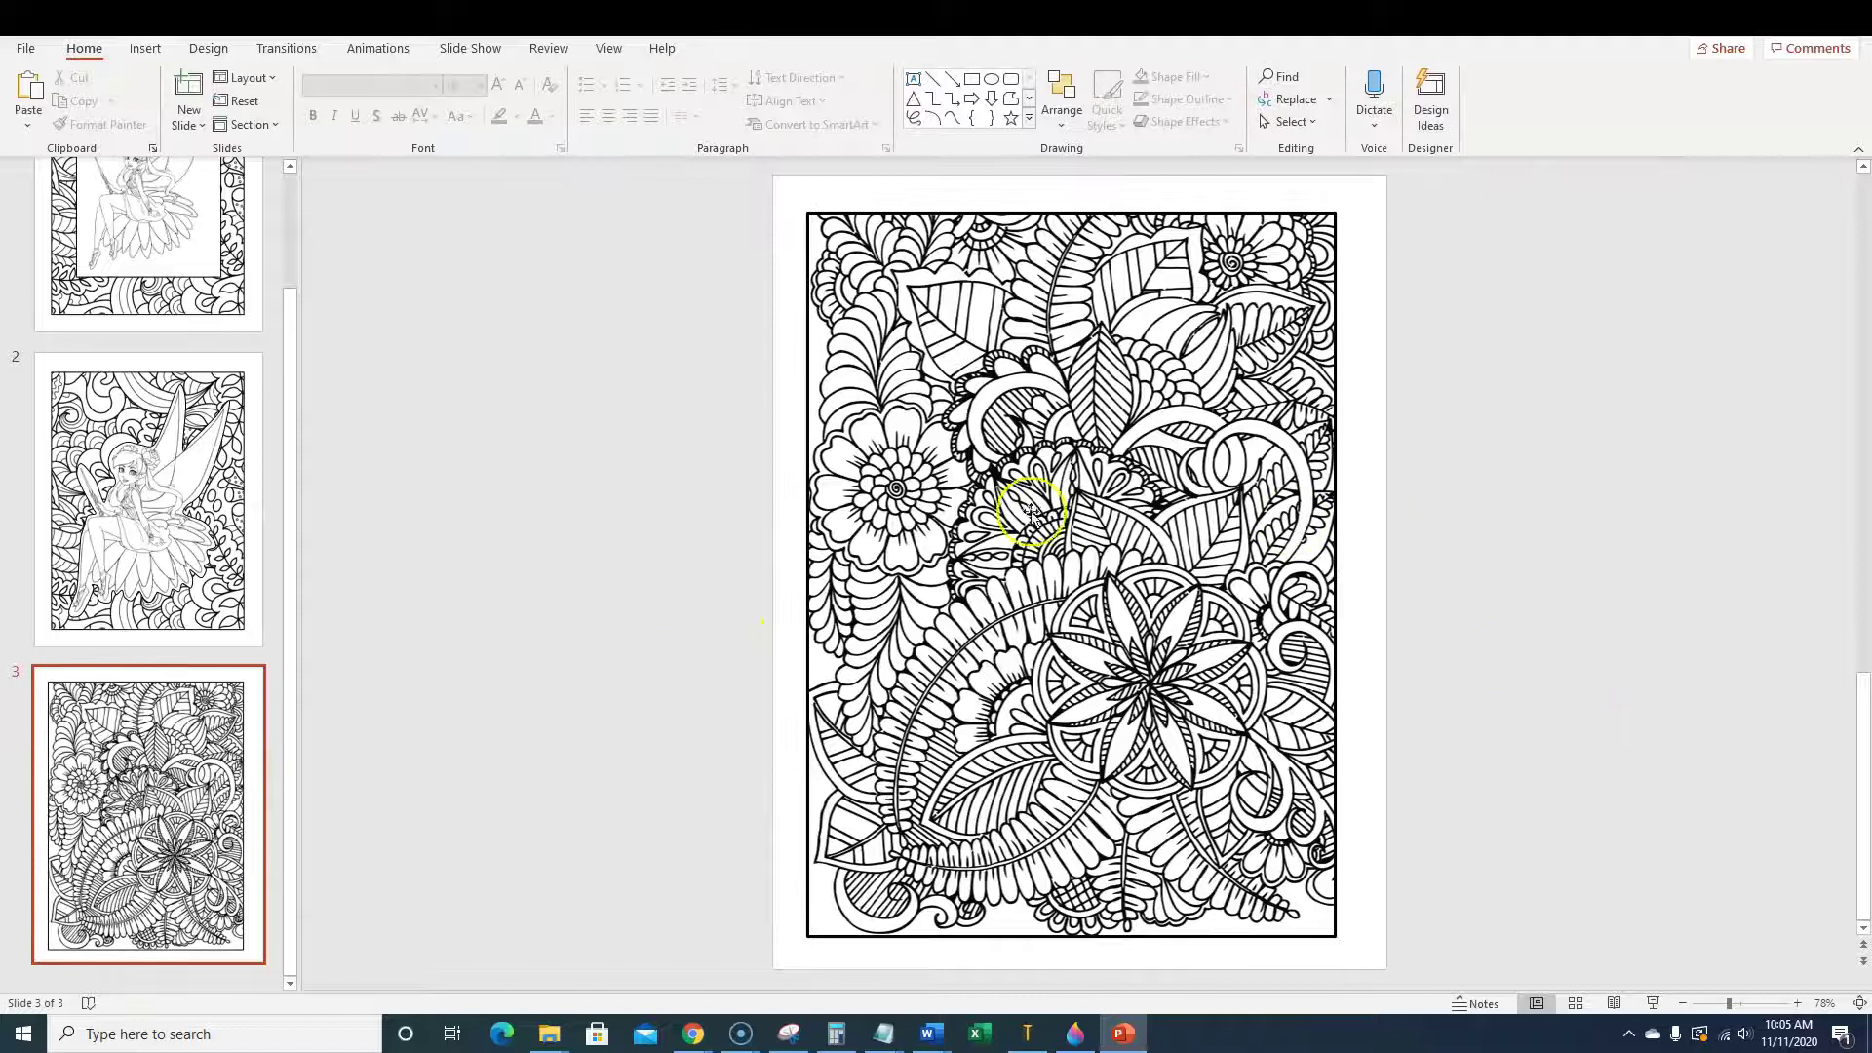
# Insert the transparent fairy picture "Untitled design (5)" from Downloads onto slide 3 and position it over the pattern.
pyautogui.click(156, 51)
pyautogui.click(142, 98)
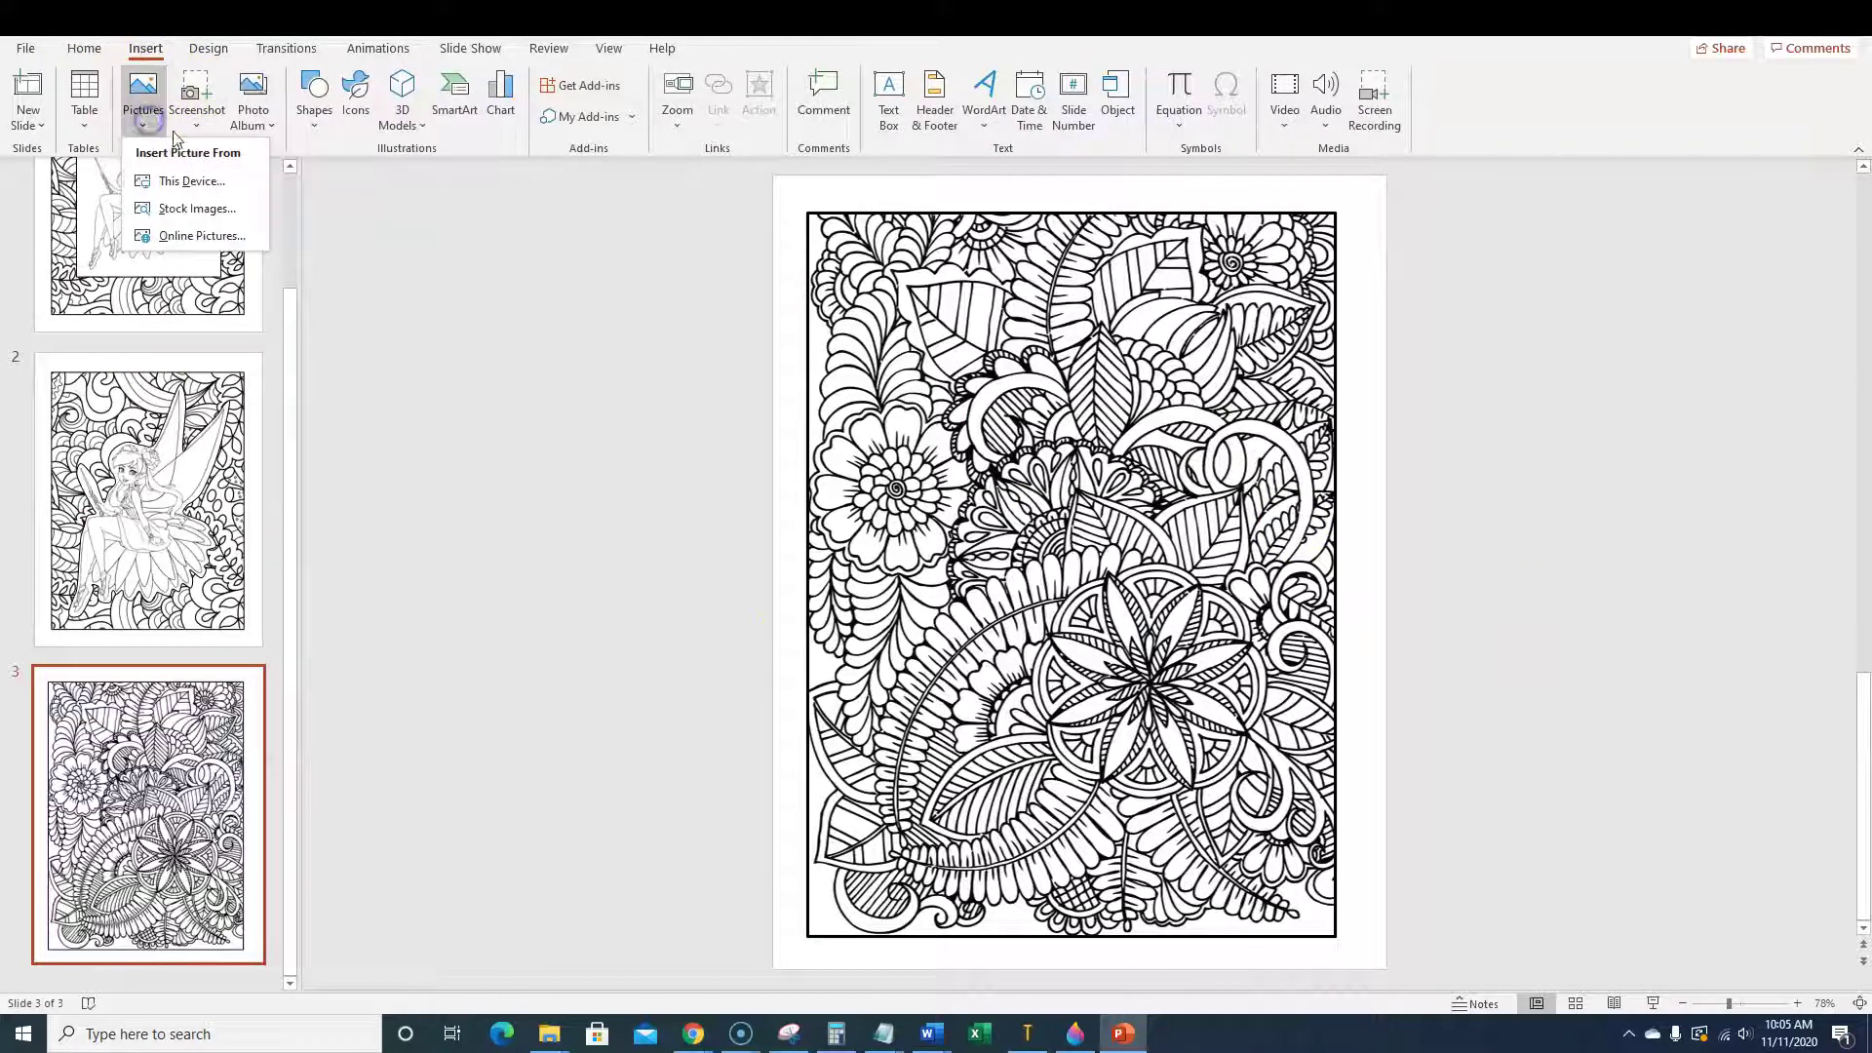
pyautogui.click(199, 178)
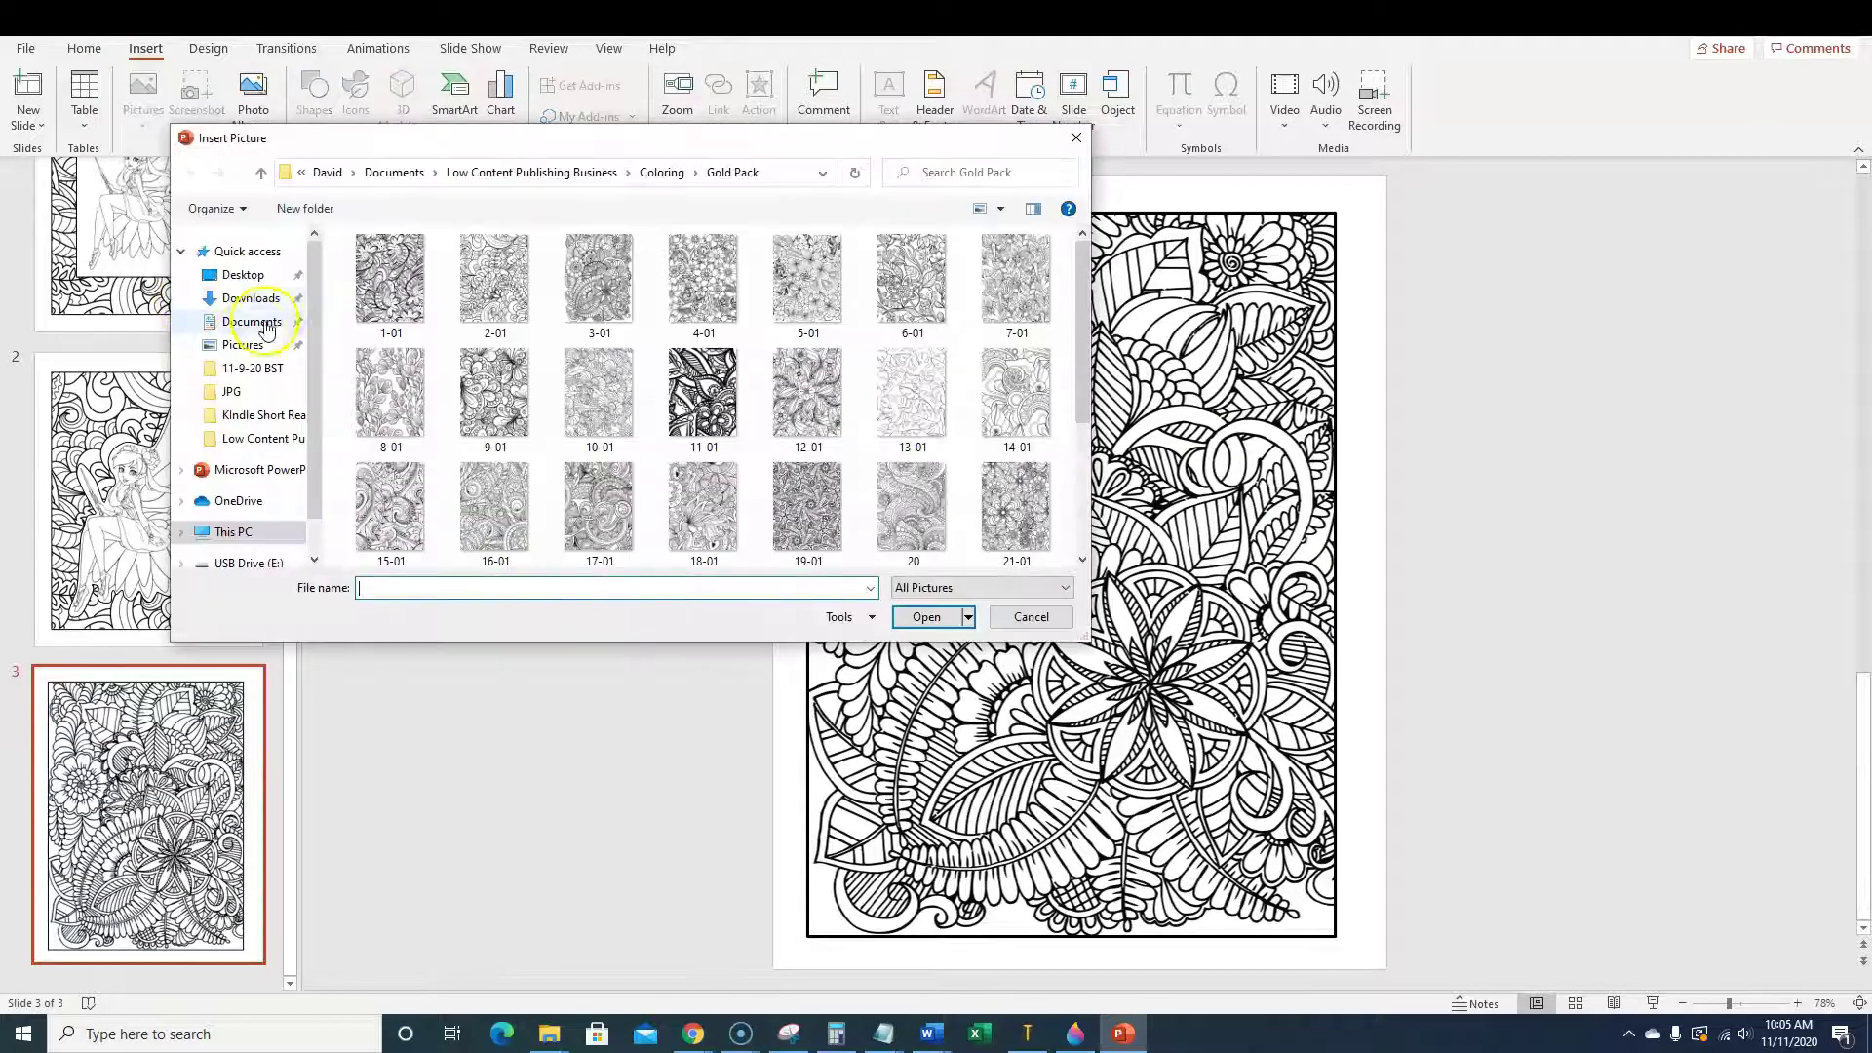
pyautogui.click(255, 300)
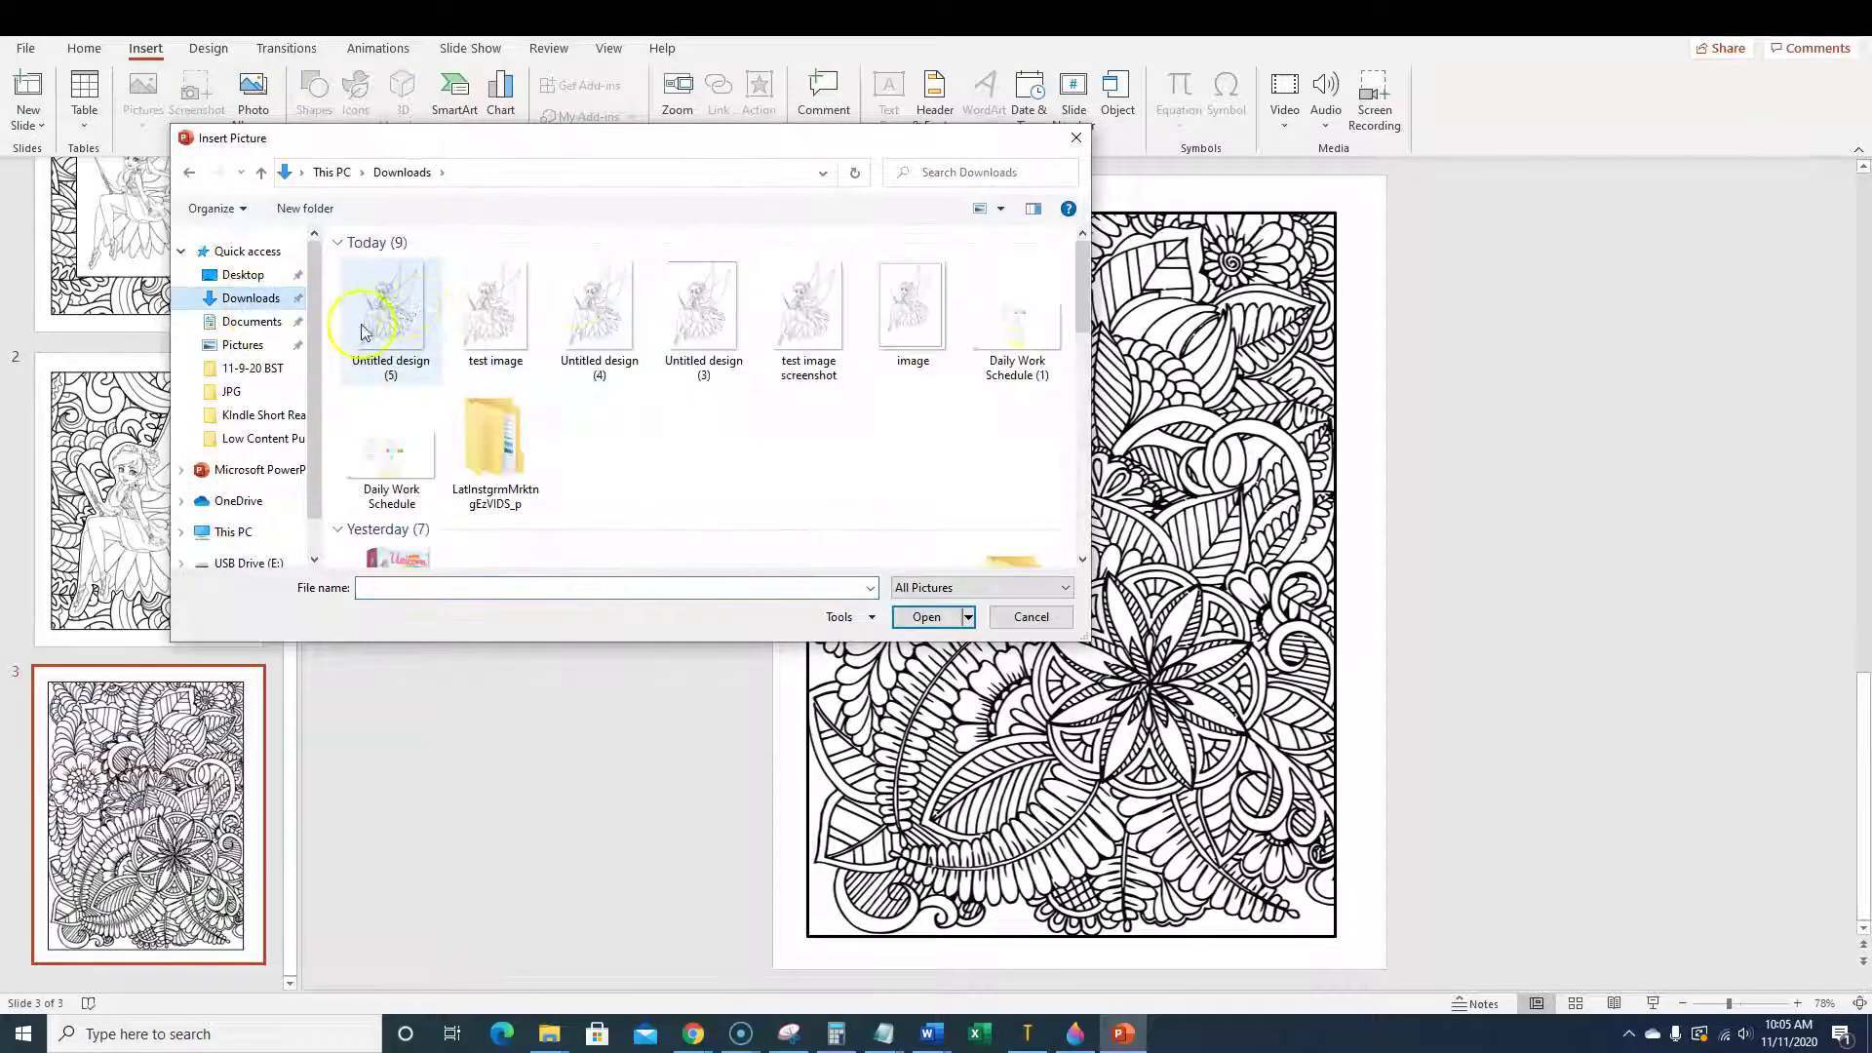
pyautogui.click(384, 330)
pyautogui.click(926, 616)
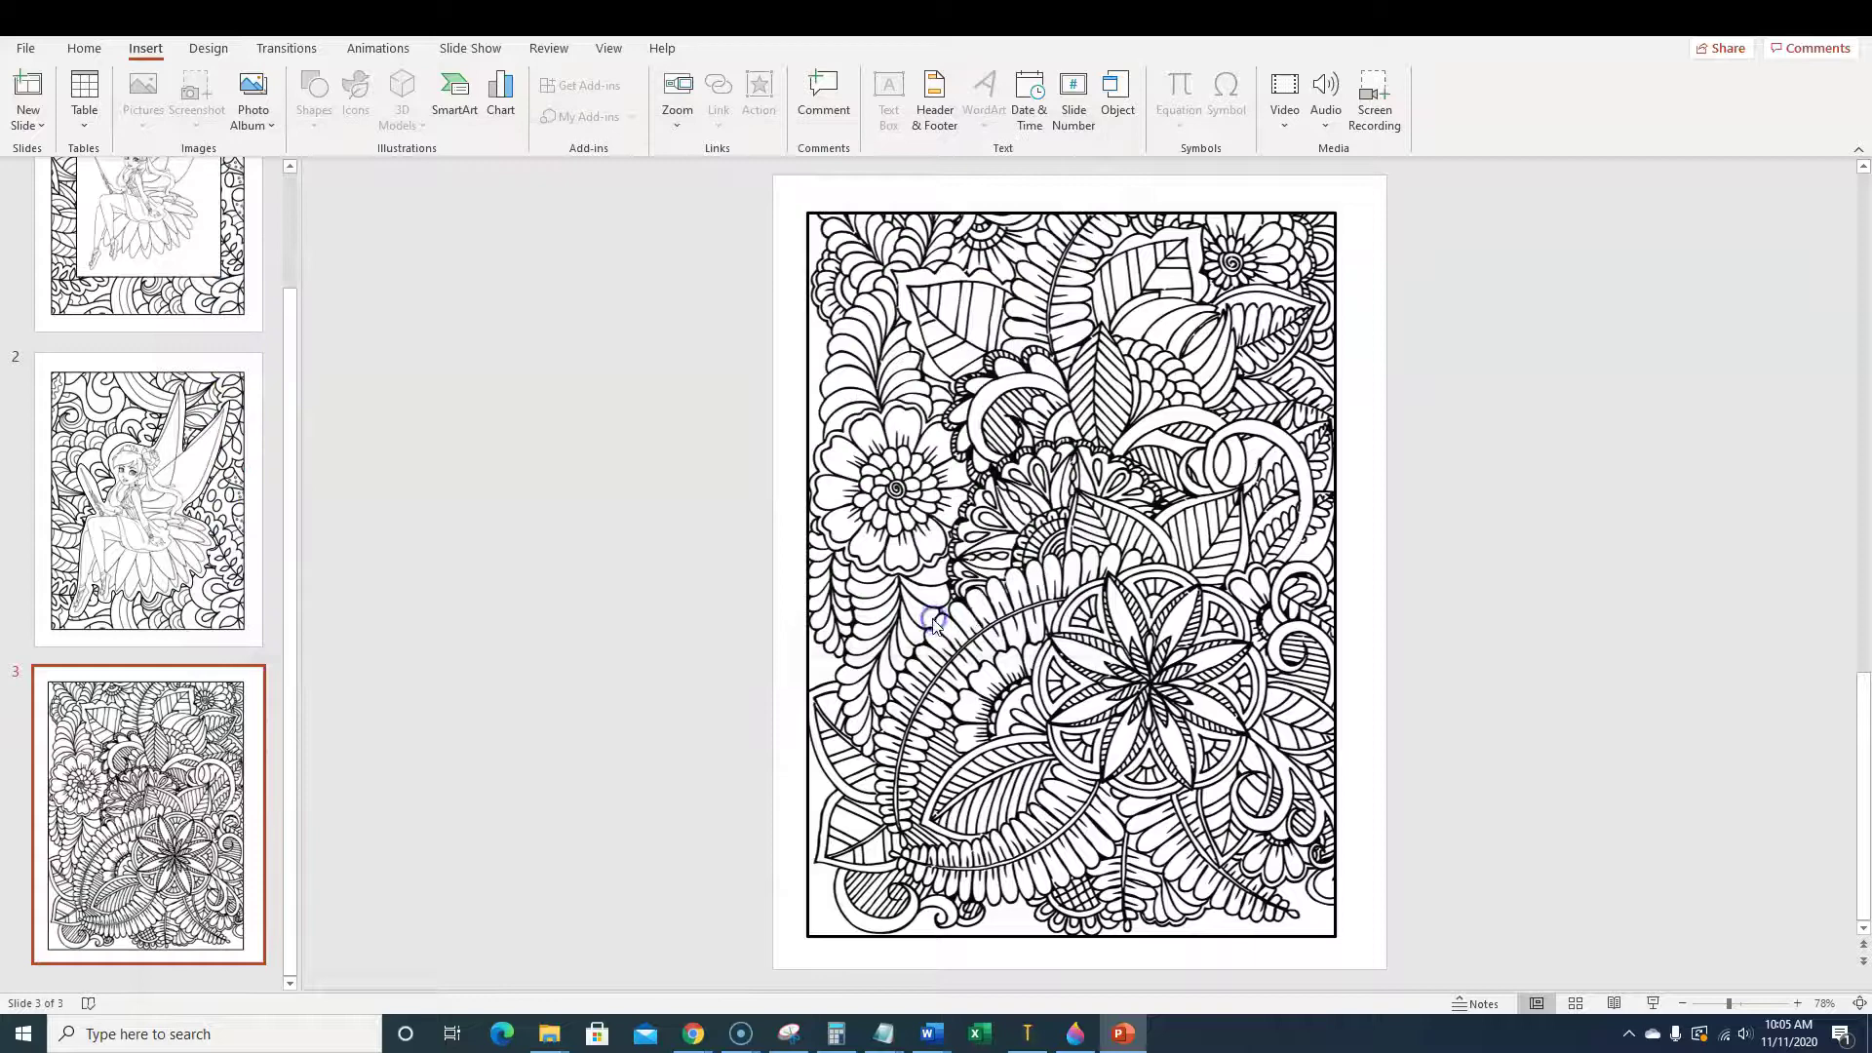
pyautogui.moveTo(975, 547); pyautogui.dragTo(1097, 544)
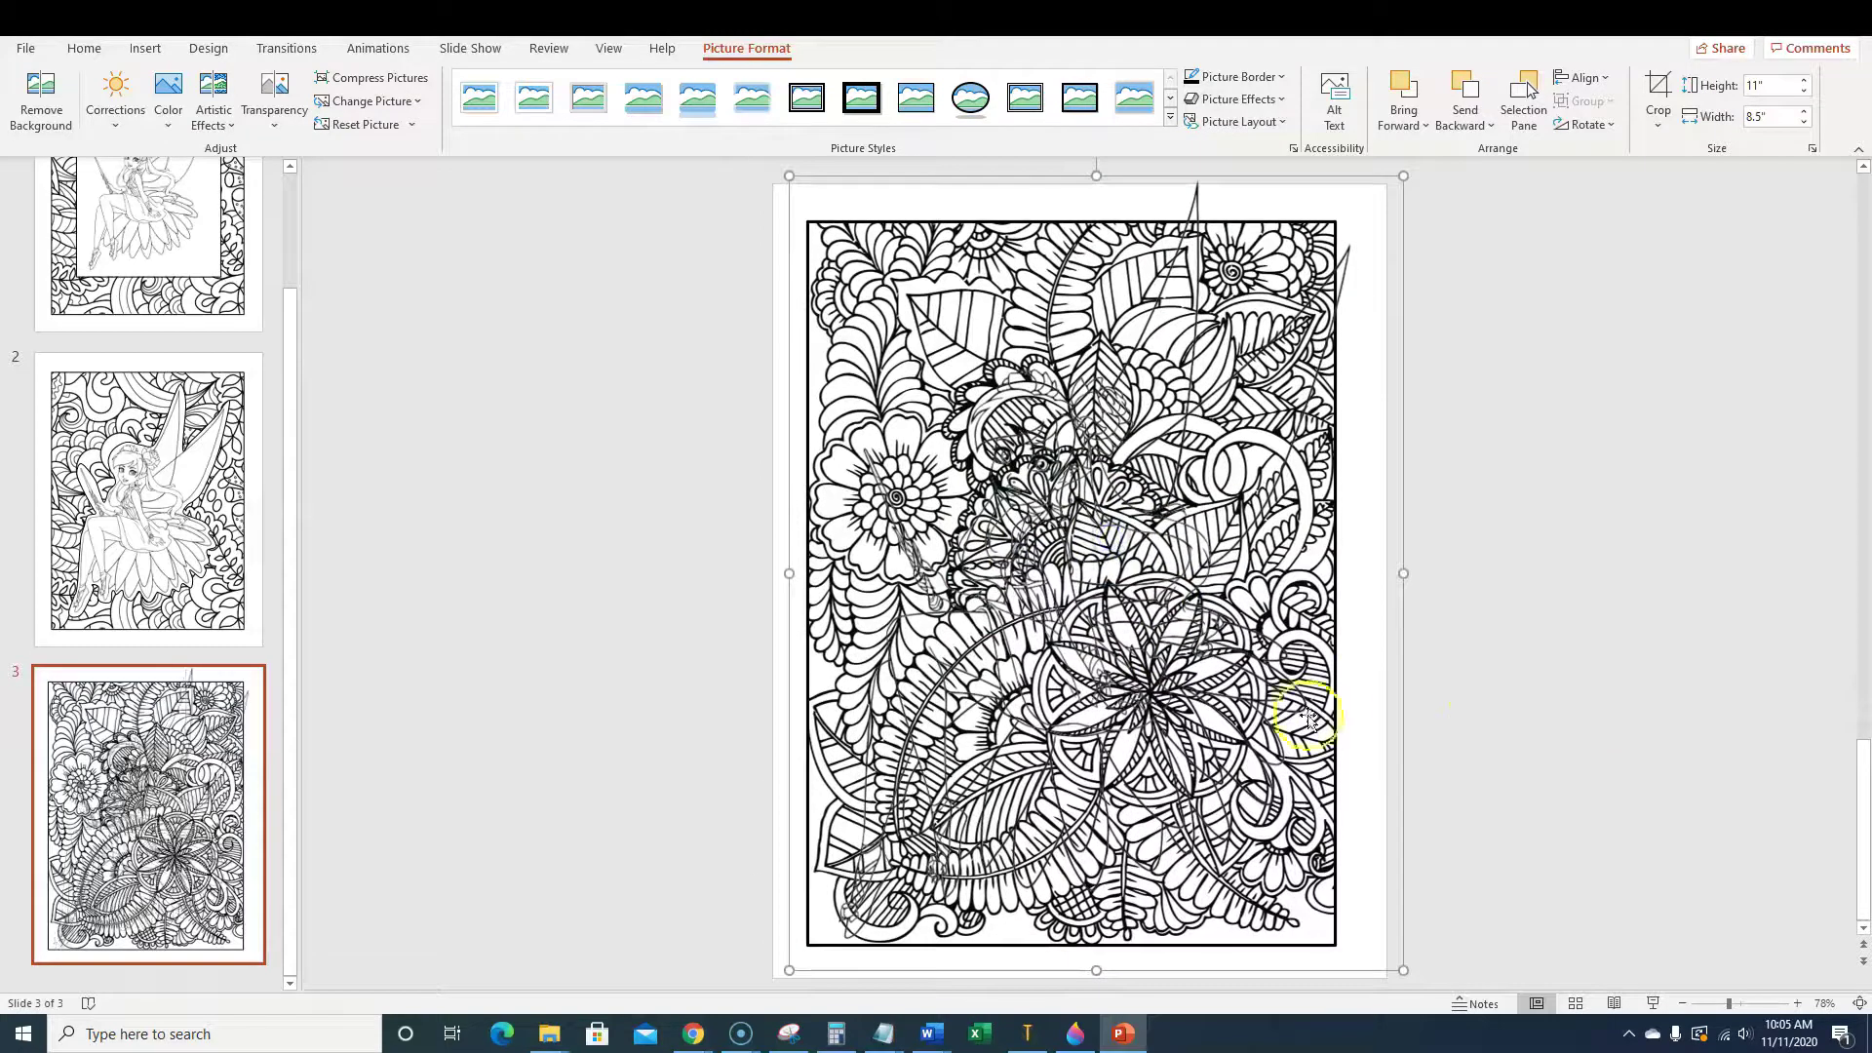
# Add a new slide after slide 3 and delete its title and content placeholders.
pyautogui.click(148, 516)
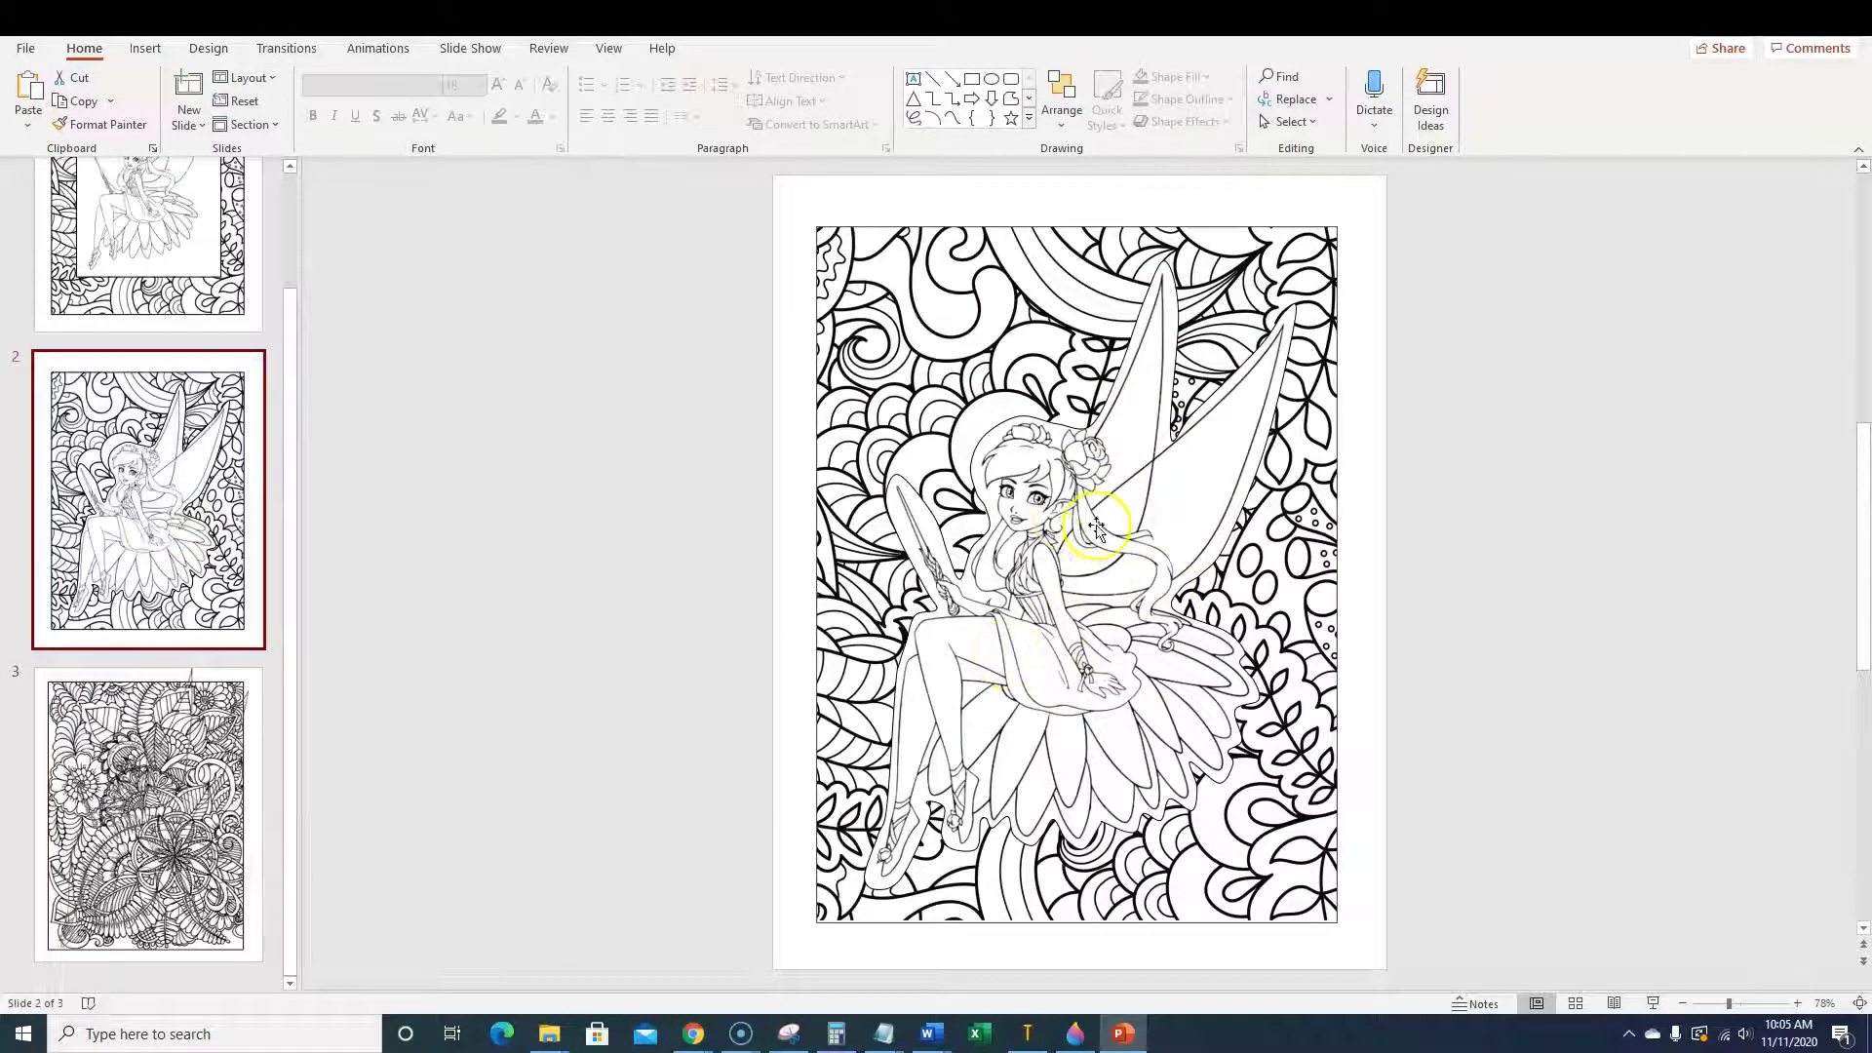
pyautogui.click(173, 878)
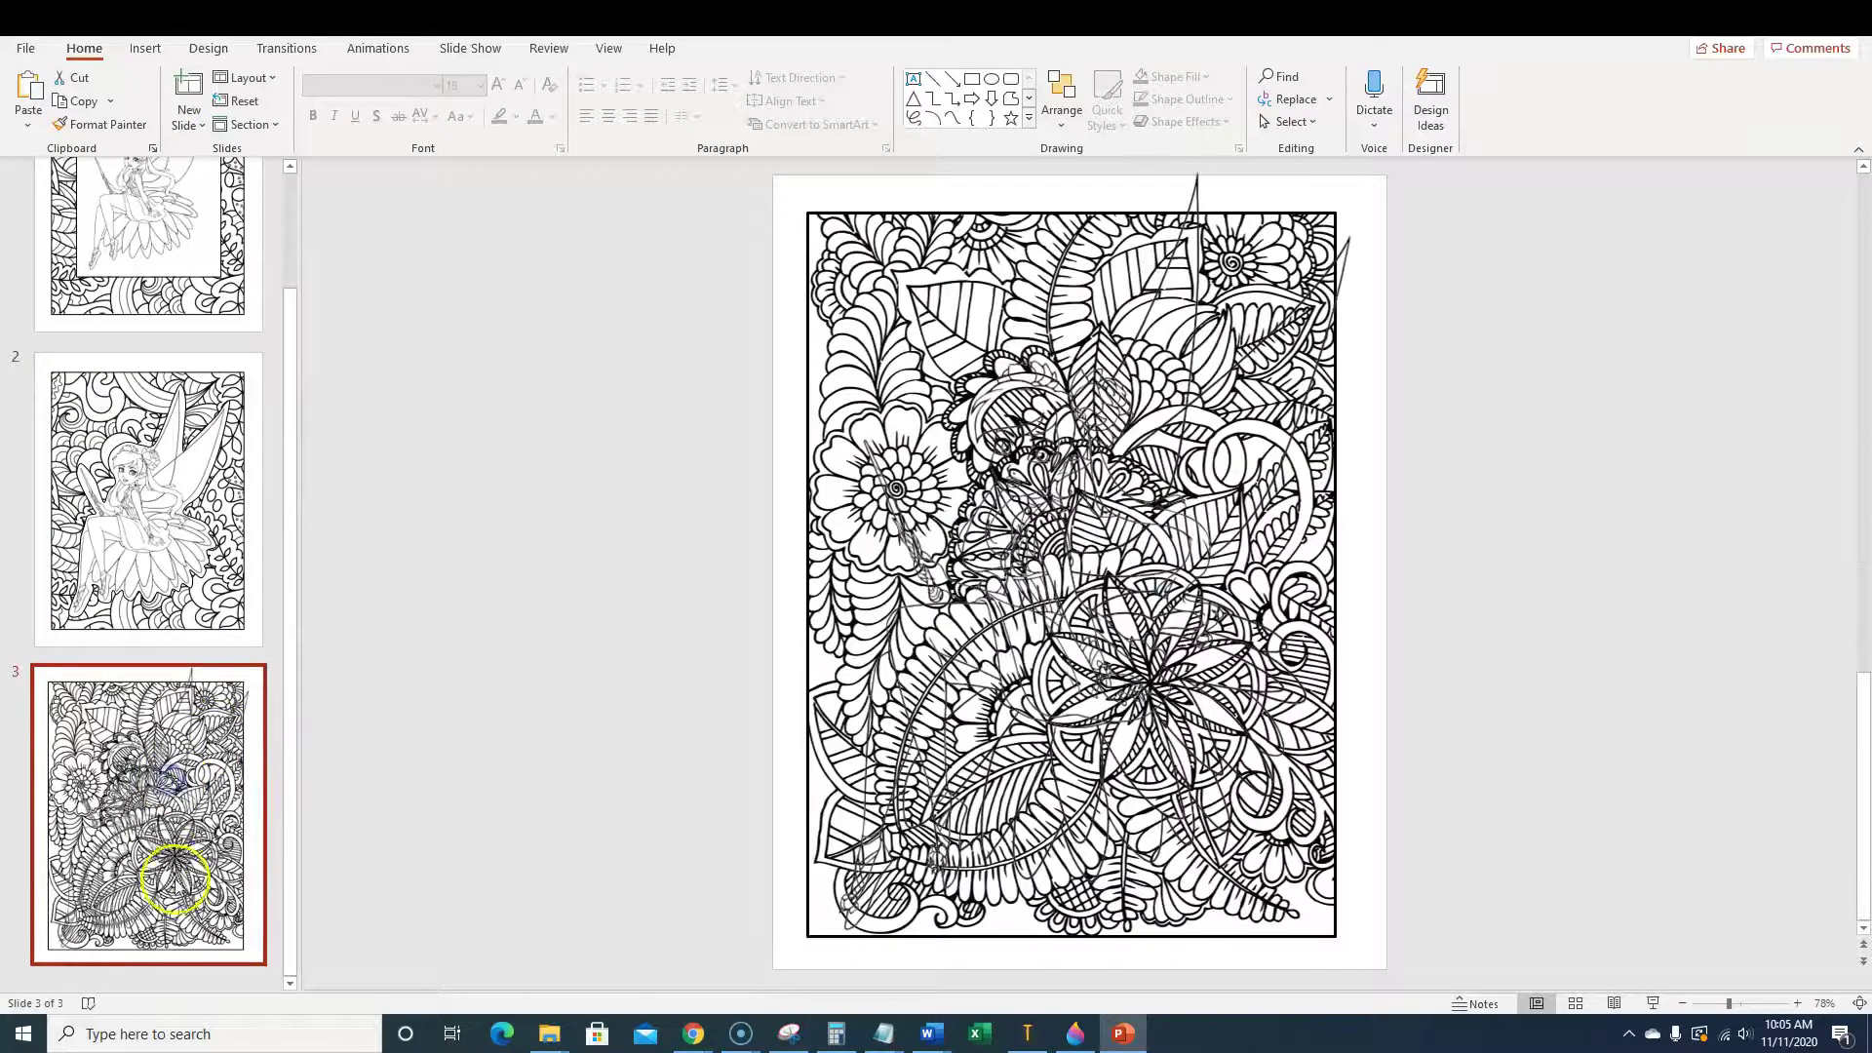
pyautogui.rightClick(183, 902)
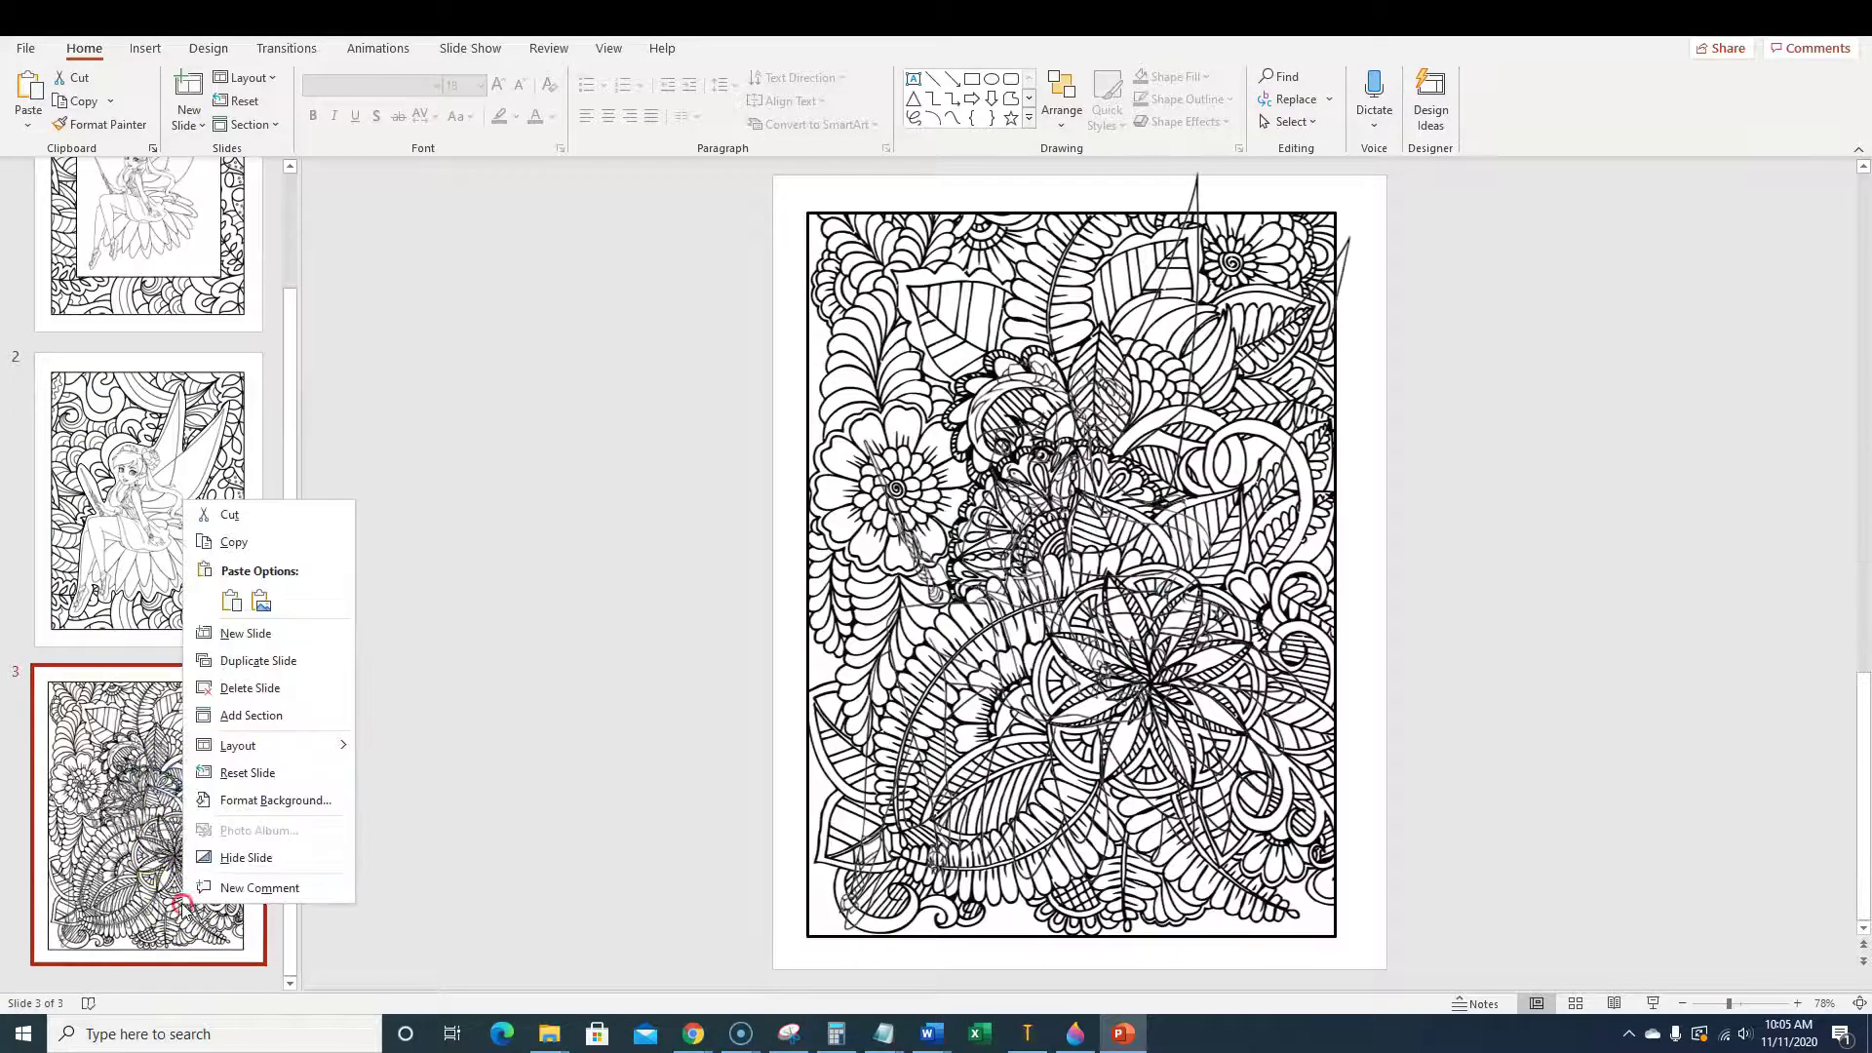
pyautogui.click(261, 635)
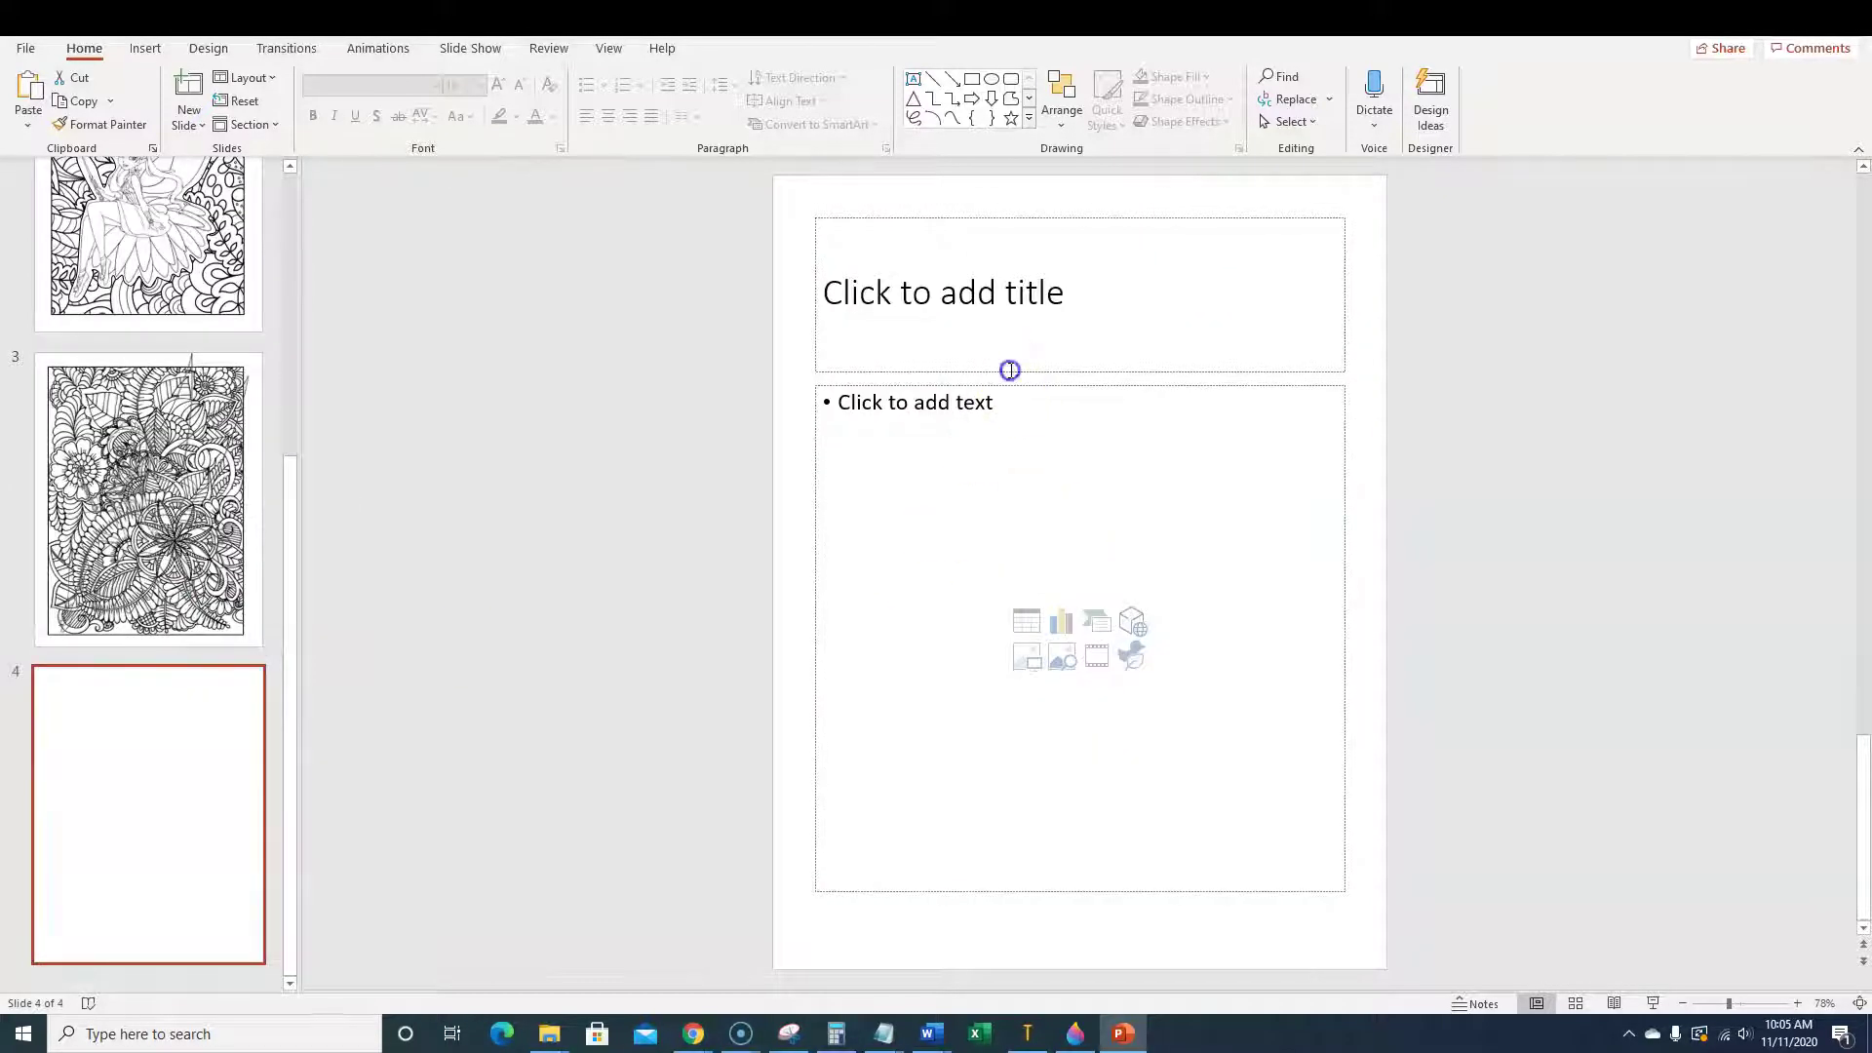
pyautogui.click(1009, 370)
pyautogui.click(1023, 389)
pyautogui.click(1024, 385)
pyautogui.press('Delete')
pyautogui.click(1028, 372)
pyautogui.press('Delete')
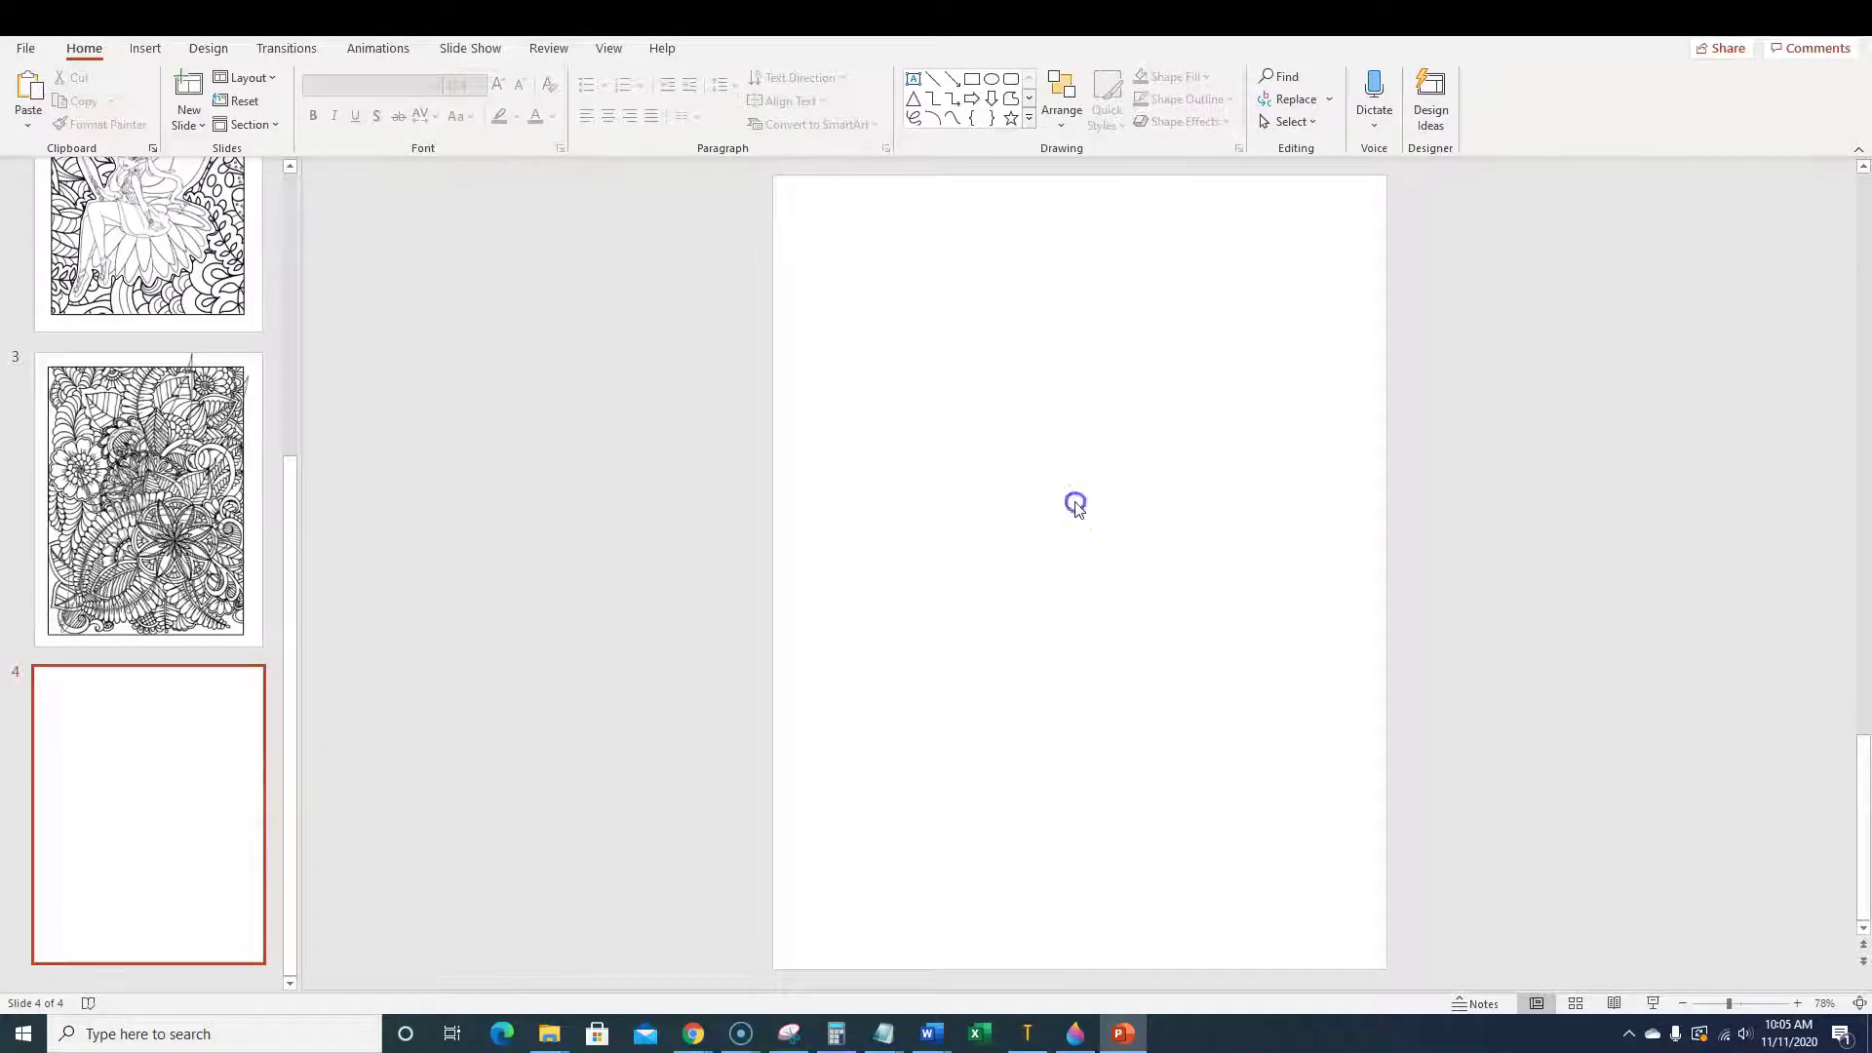
# Move the fairy picture from slide 3 to the blank slide 4.
pyautogui.click(161, 502)
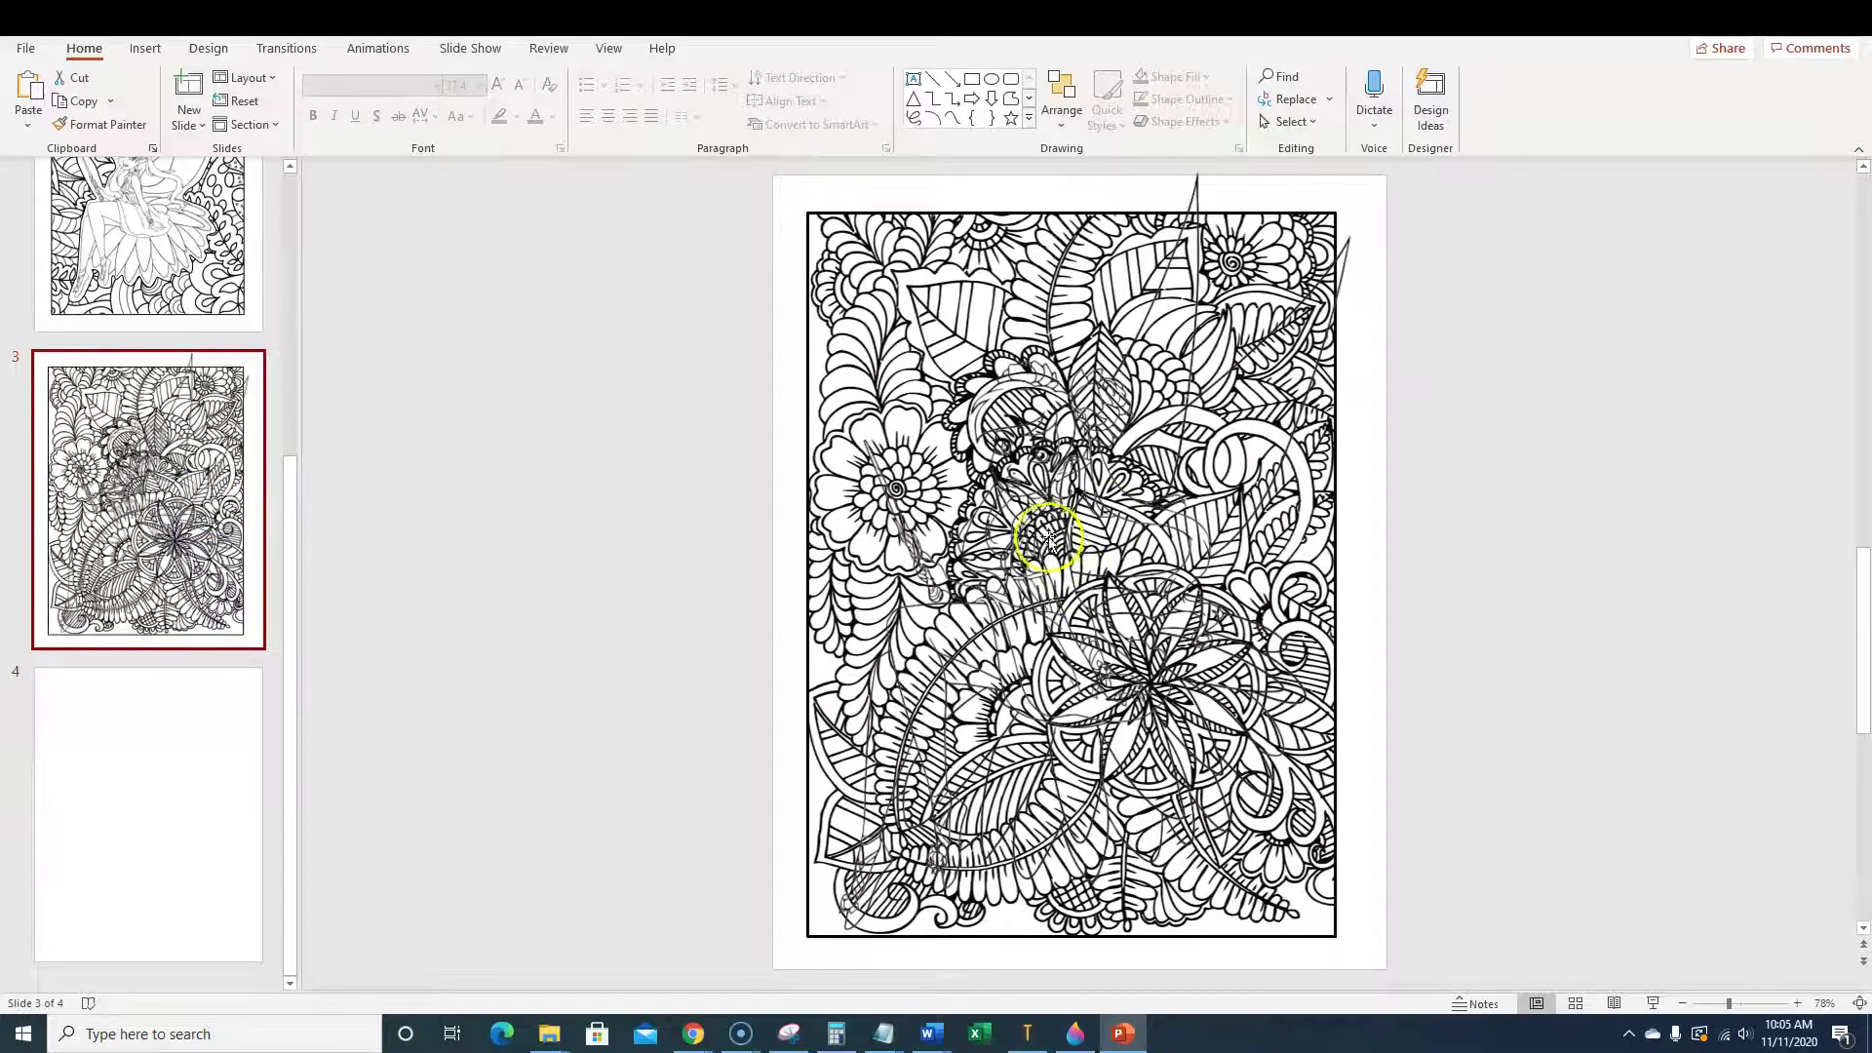
pyautogui.moveTo(1037, 516); pyautogui.dragTo(1040, 531)
pyautogui.click(184, 786)
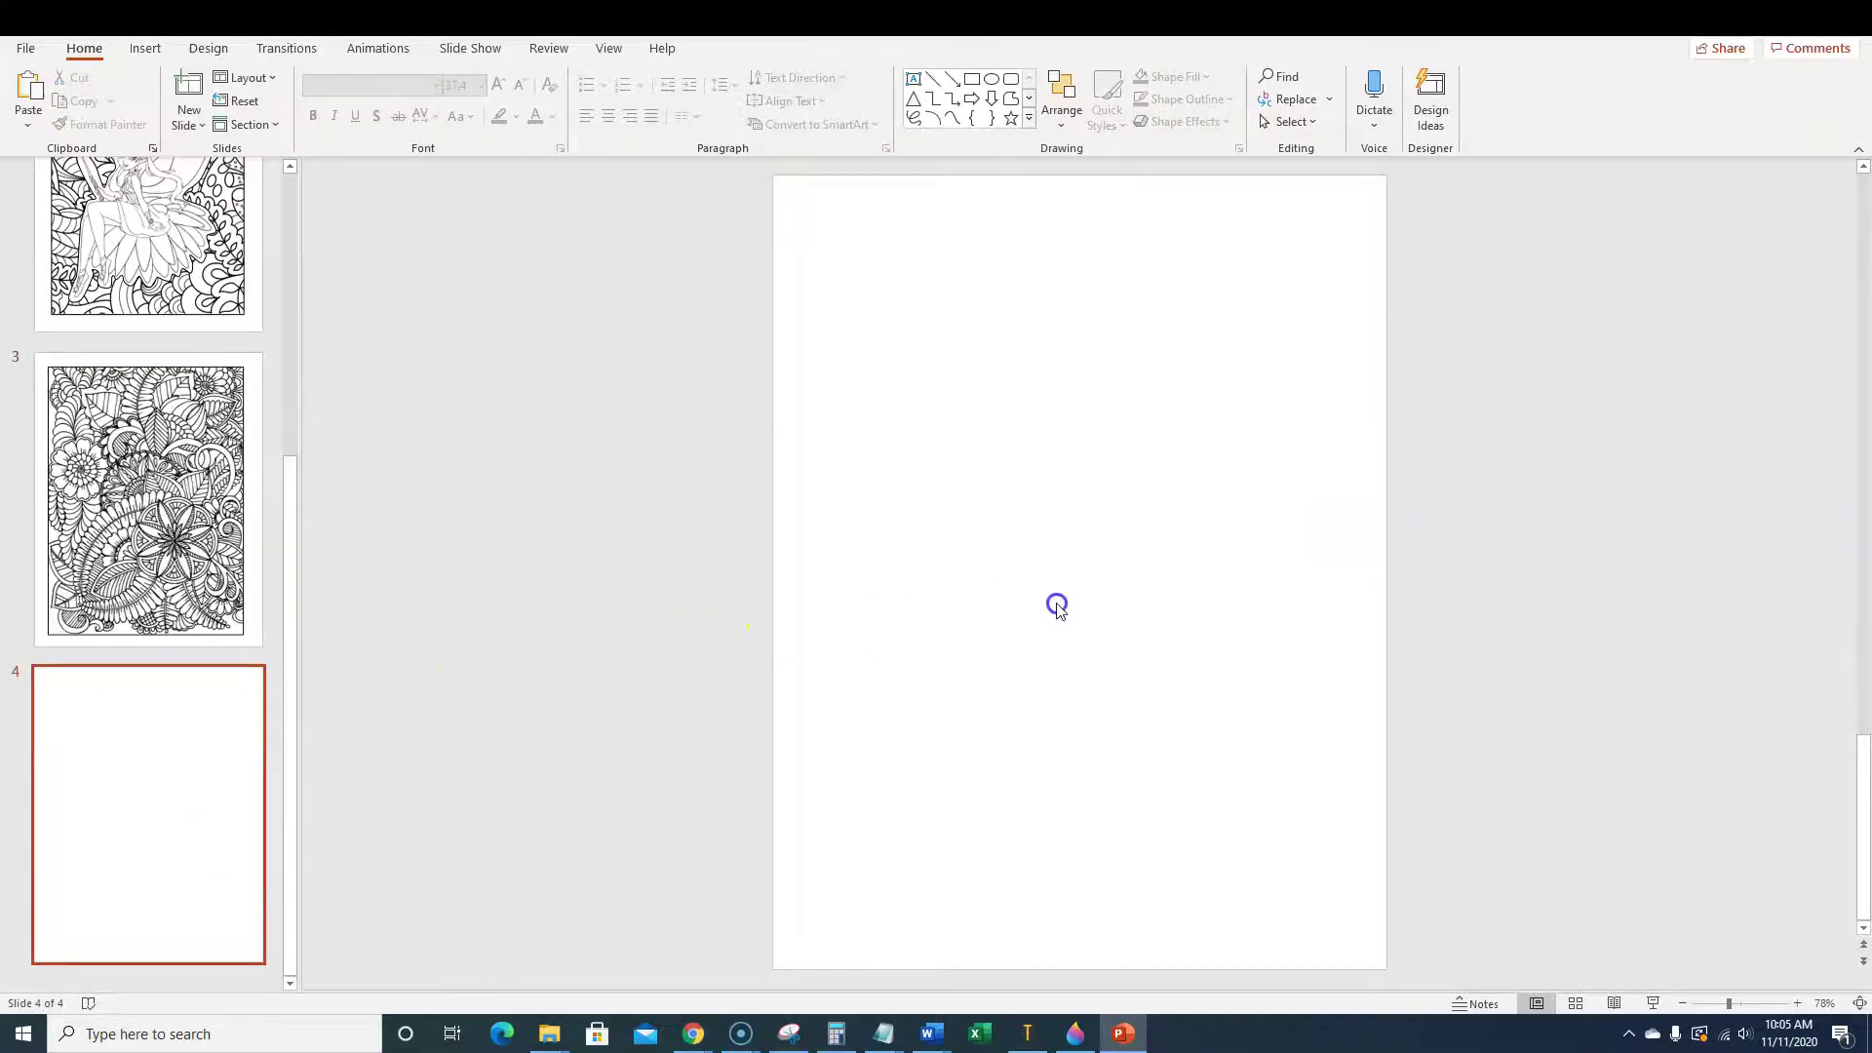
pyautogui.hotkey('ctrl', 'v')
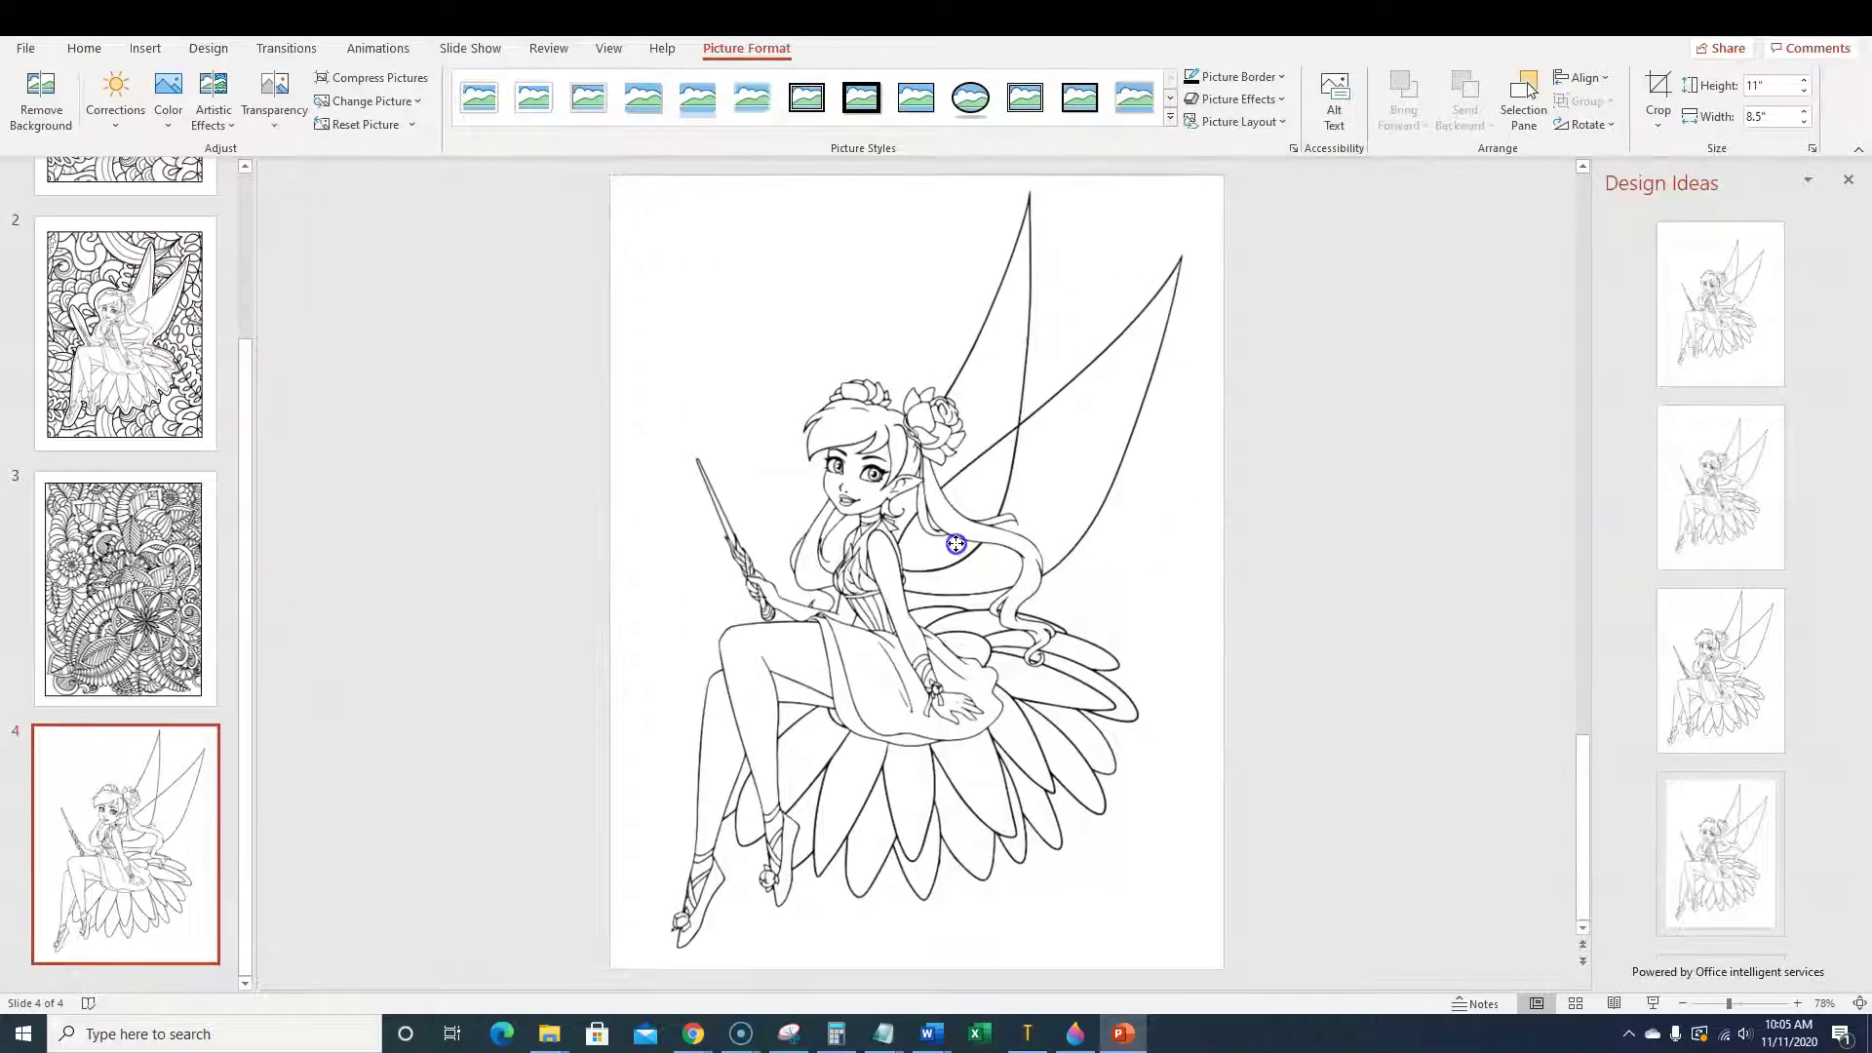
# Shrink the fairy picture to about 6 by 7.77 inches and center it on slide 4.
pyautogui.moveTo(1226, 179); pyautogui.dragTo(1040, 413)
pyautogui.moveTo(838, 709); pyautogui.dragTo(917, 605)
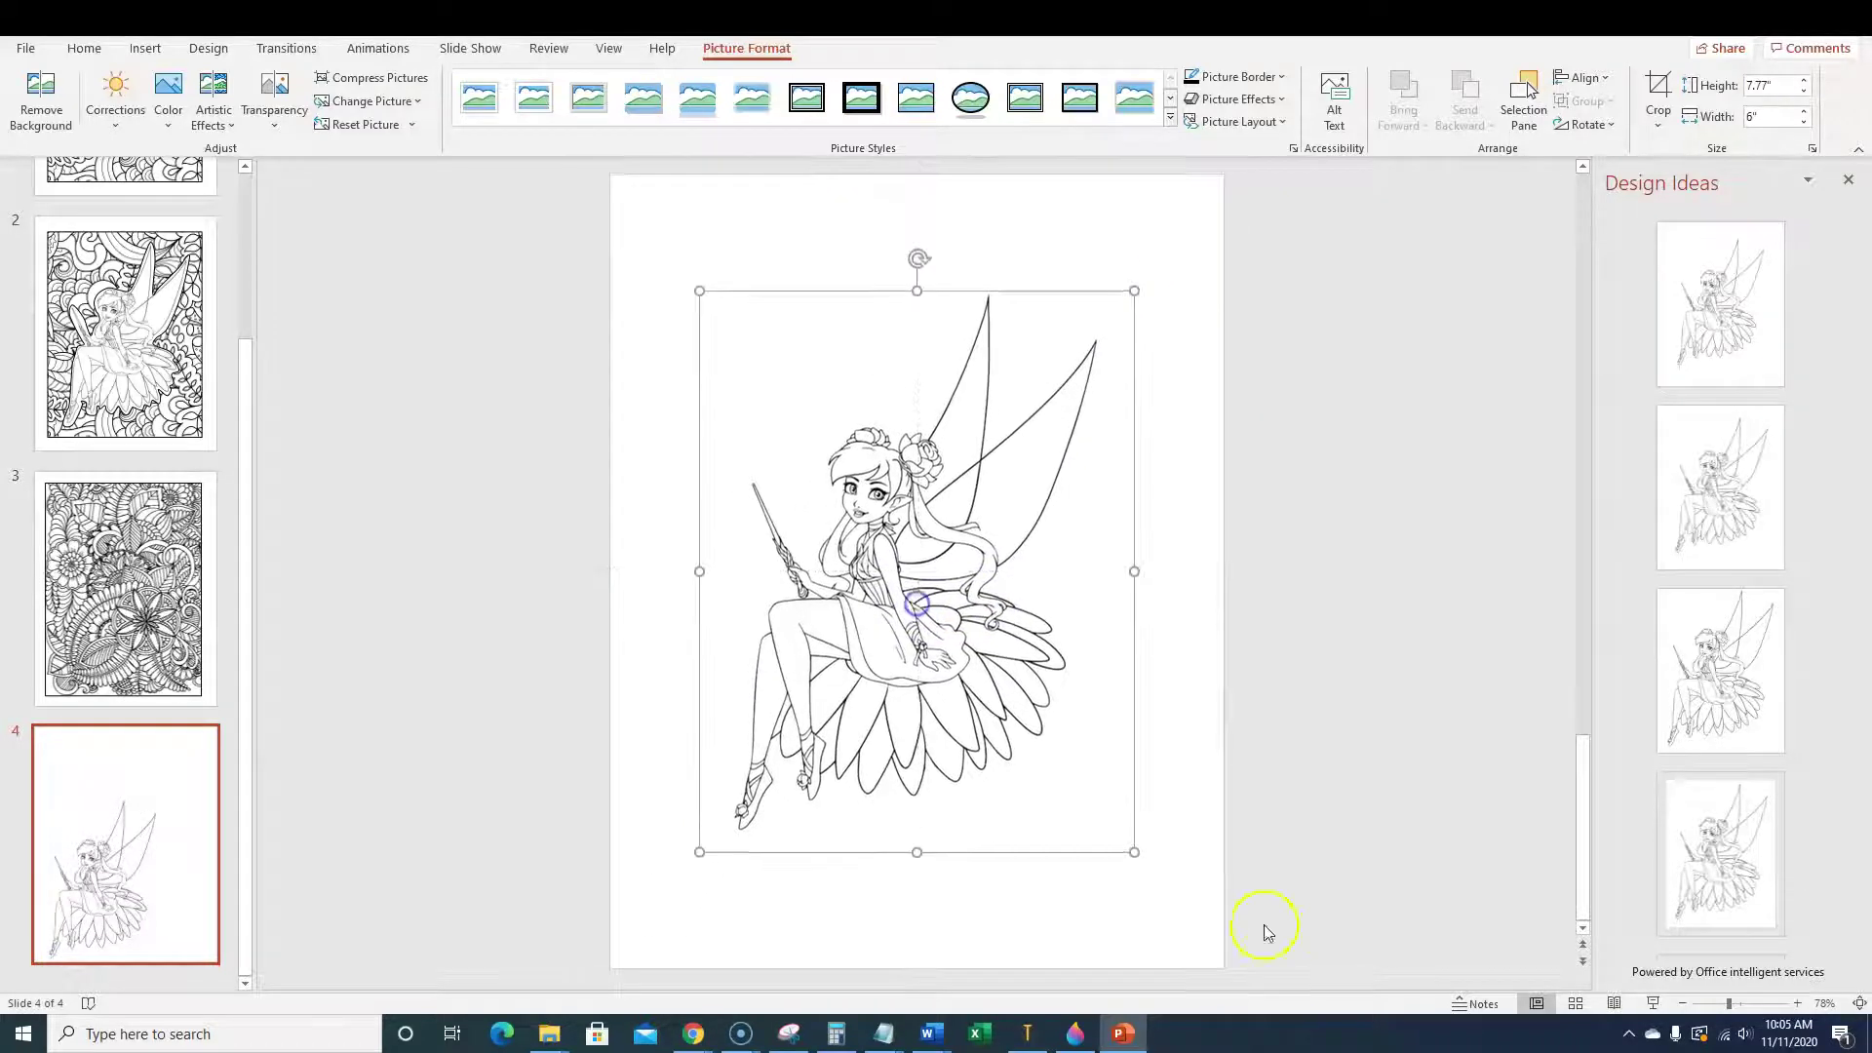
pyautogui.click(1203, 435)
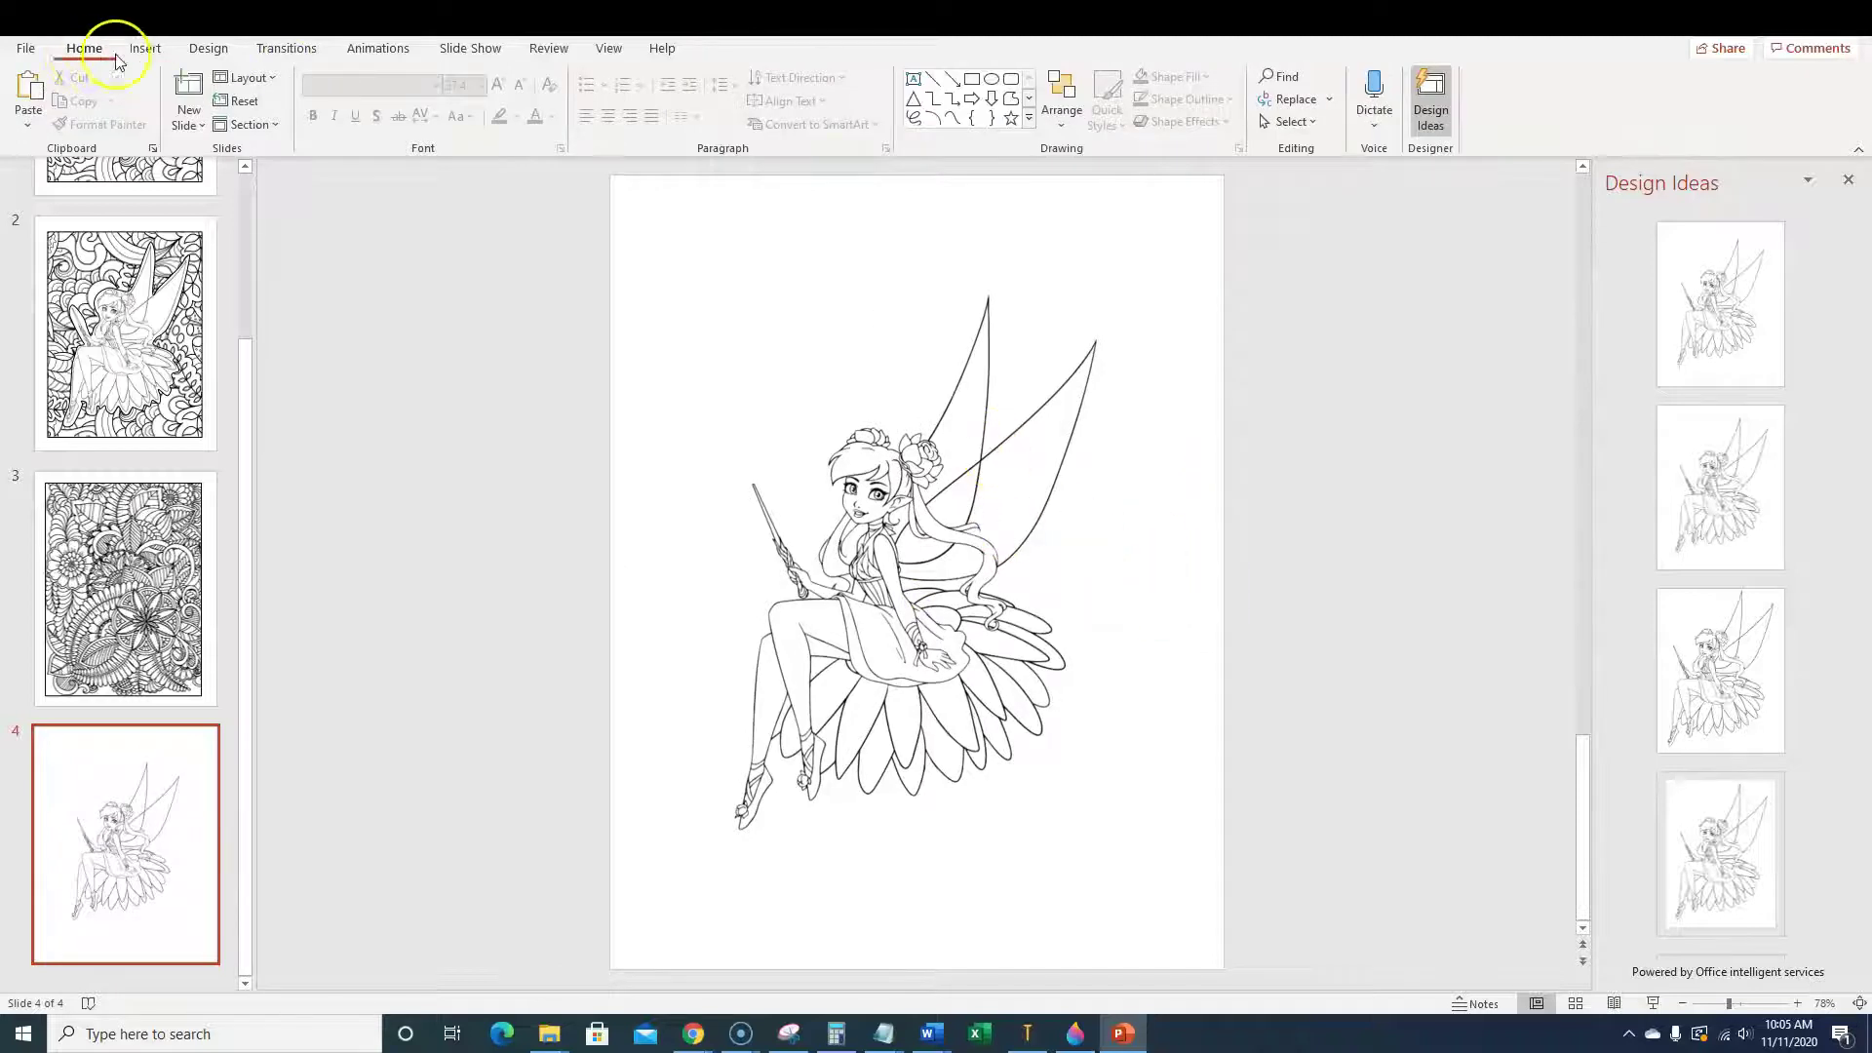
# Trace a closed freeform around the fairy, wand, wings and flower with the Curve tool, about 5.34 by 7.97 inches.
pyautogui.click(203, 46)
pyautogui.click(147, 46)
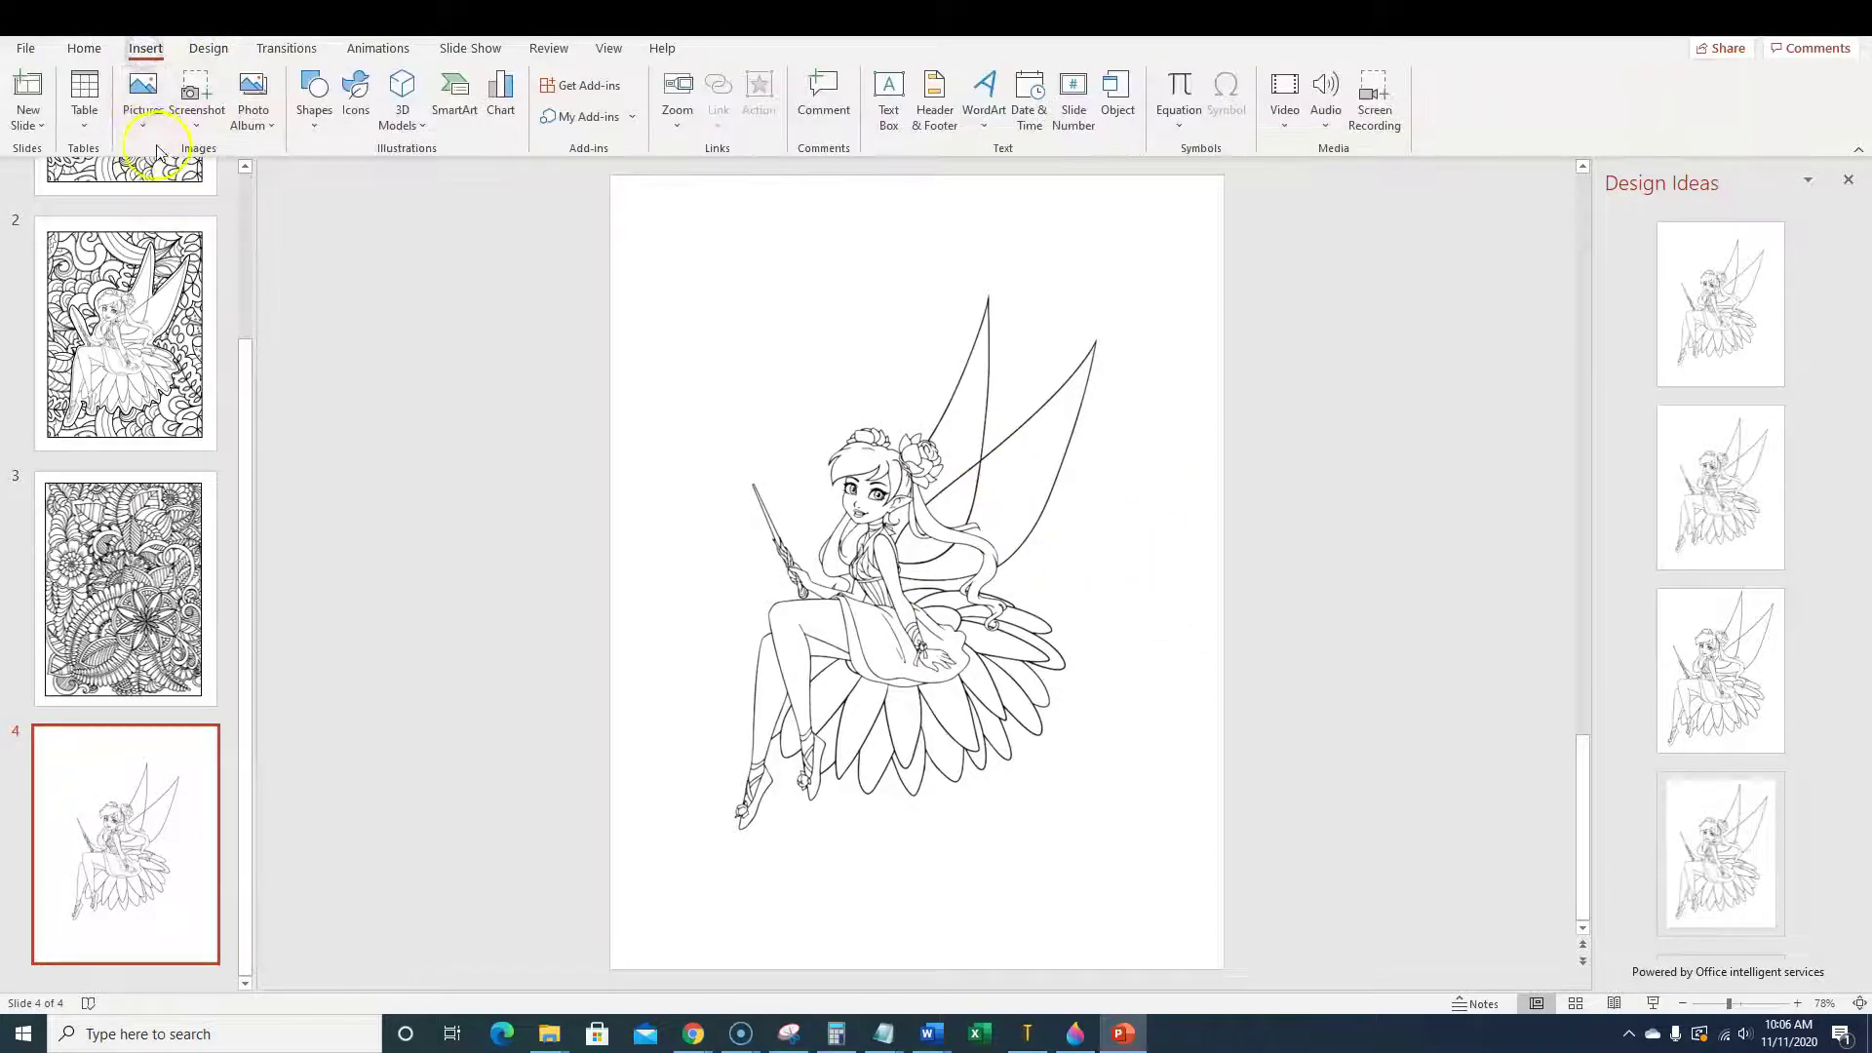
pyautogui.click(314, 97)
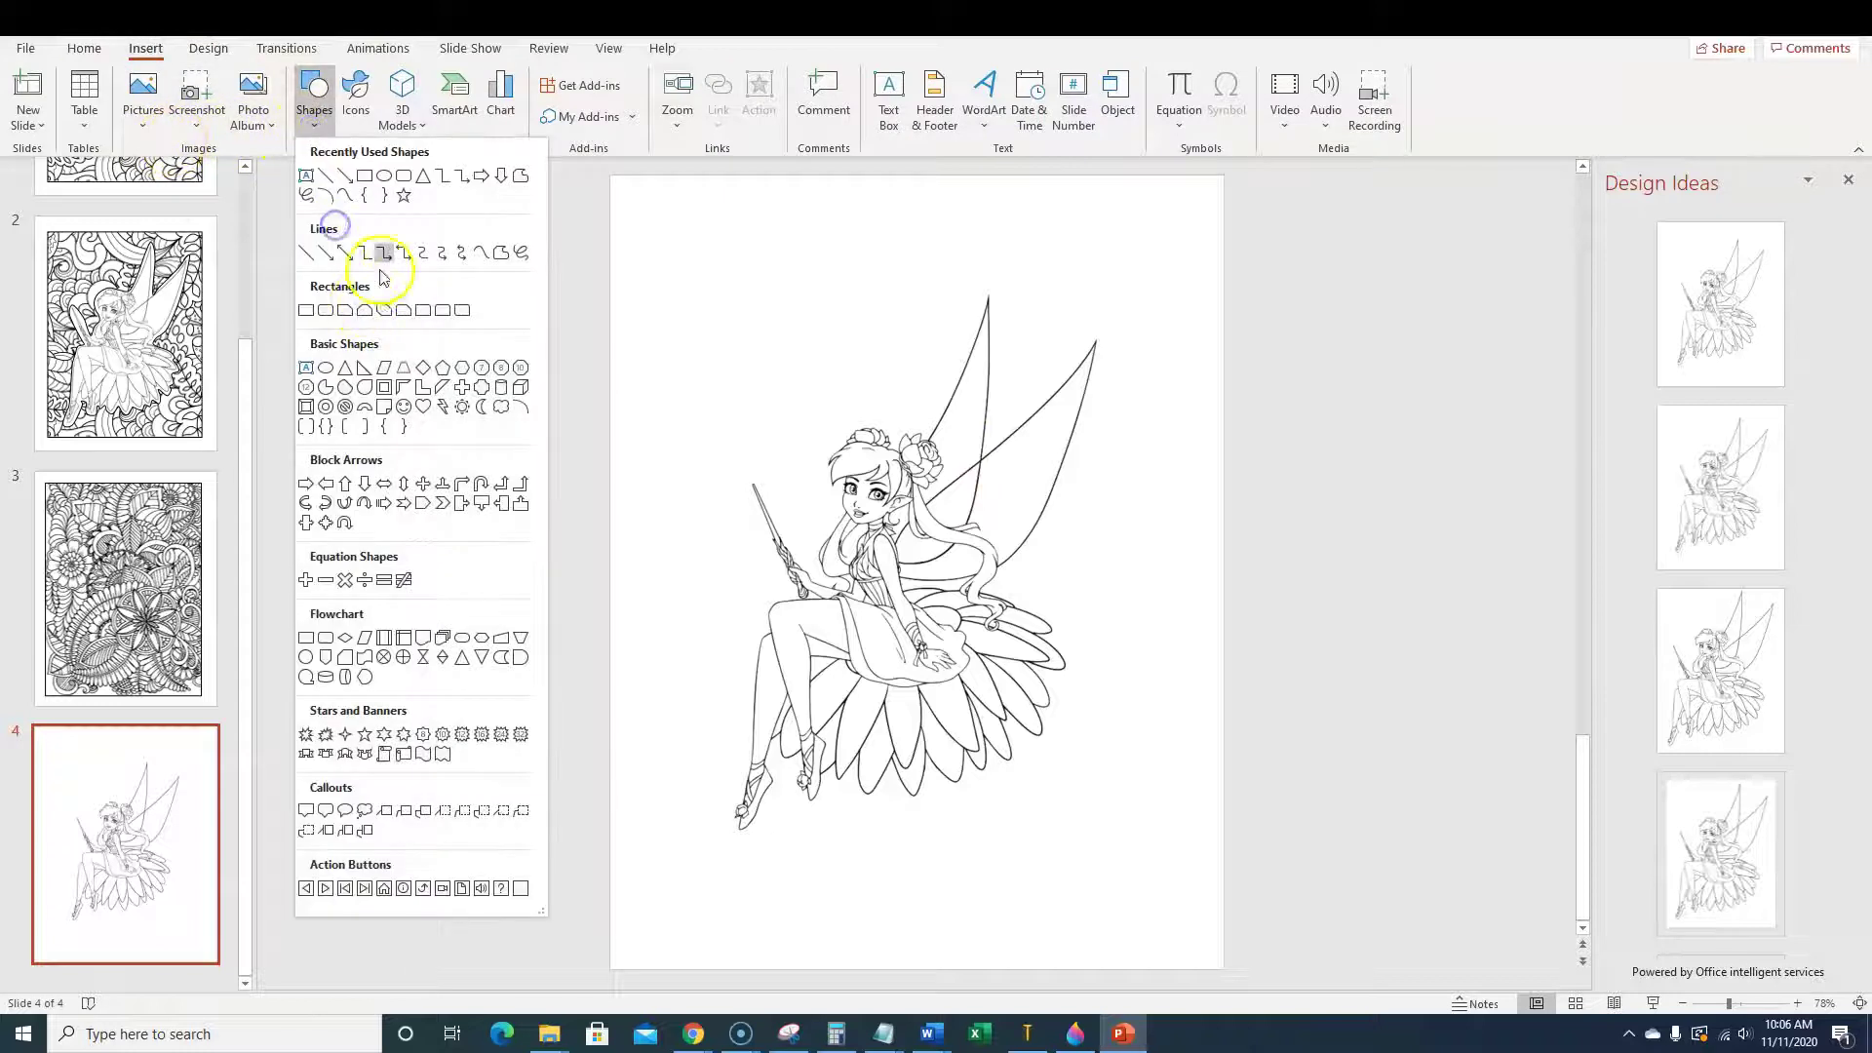
pyautogui.click(346, 197)
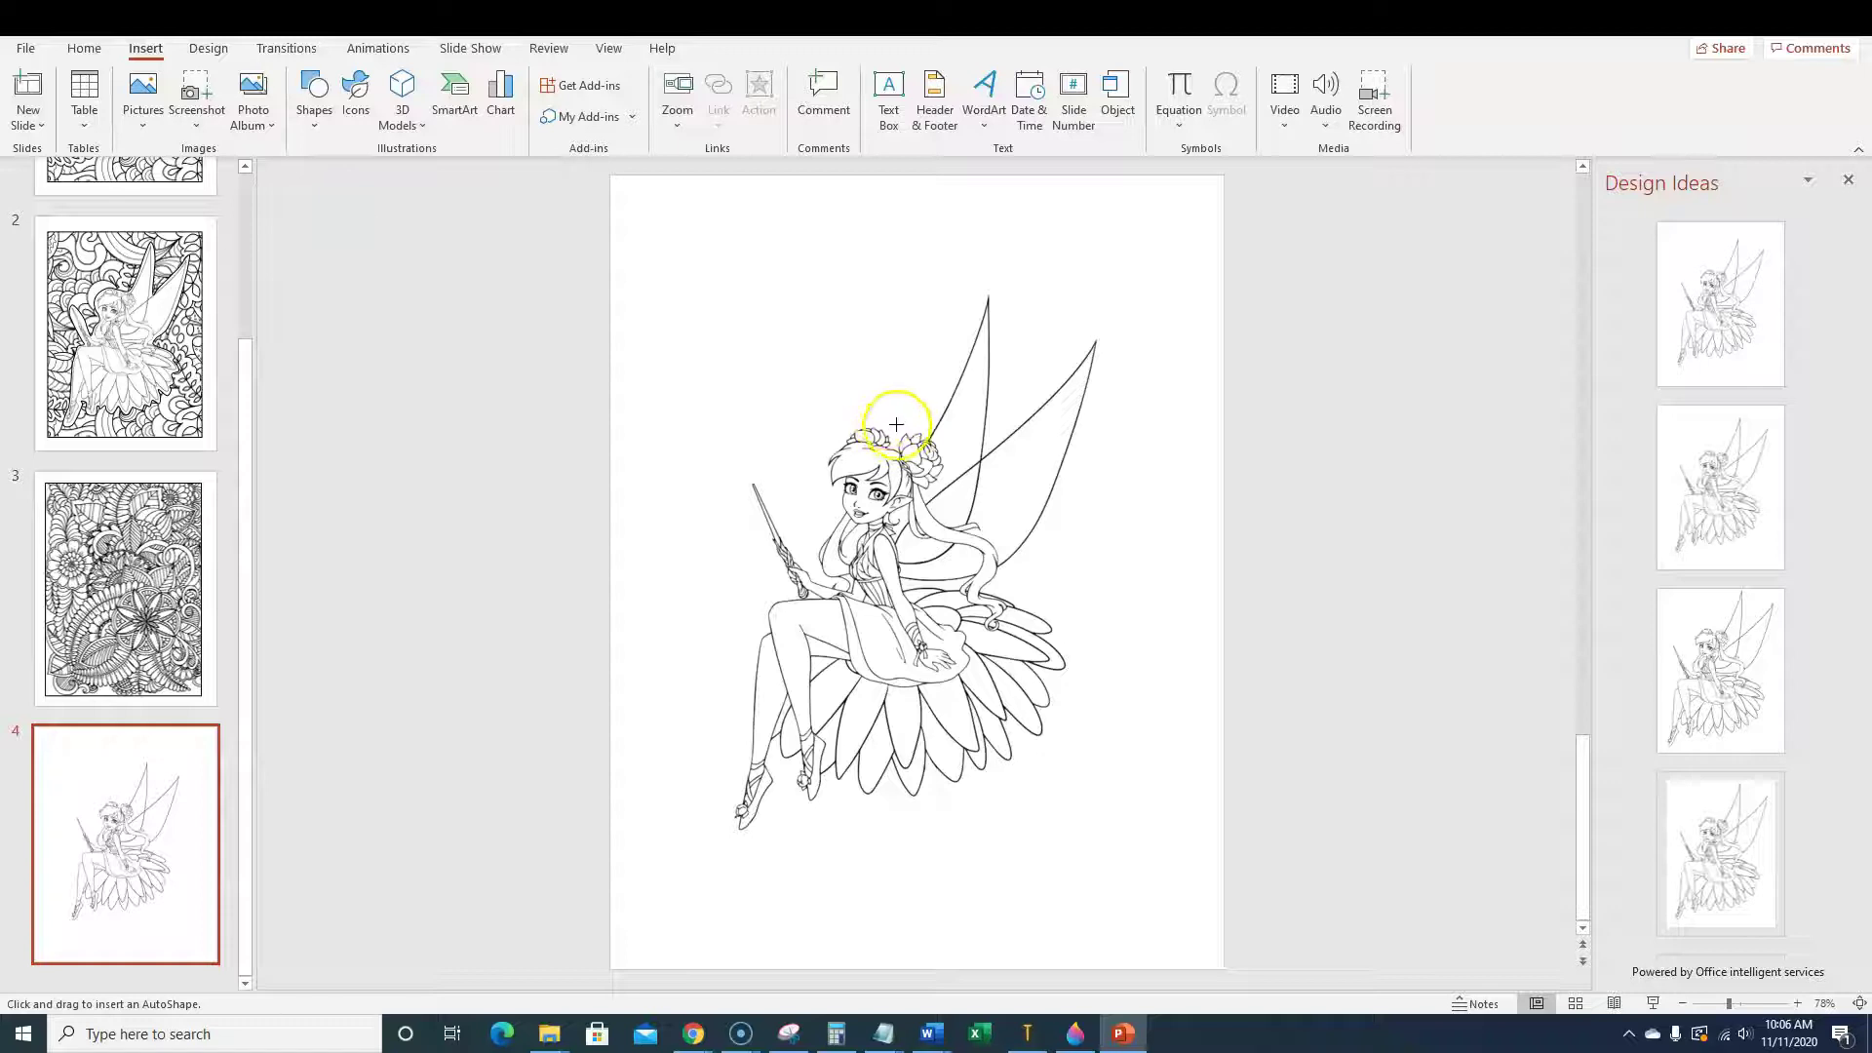
pyautogui.click(821, 443)
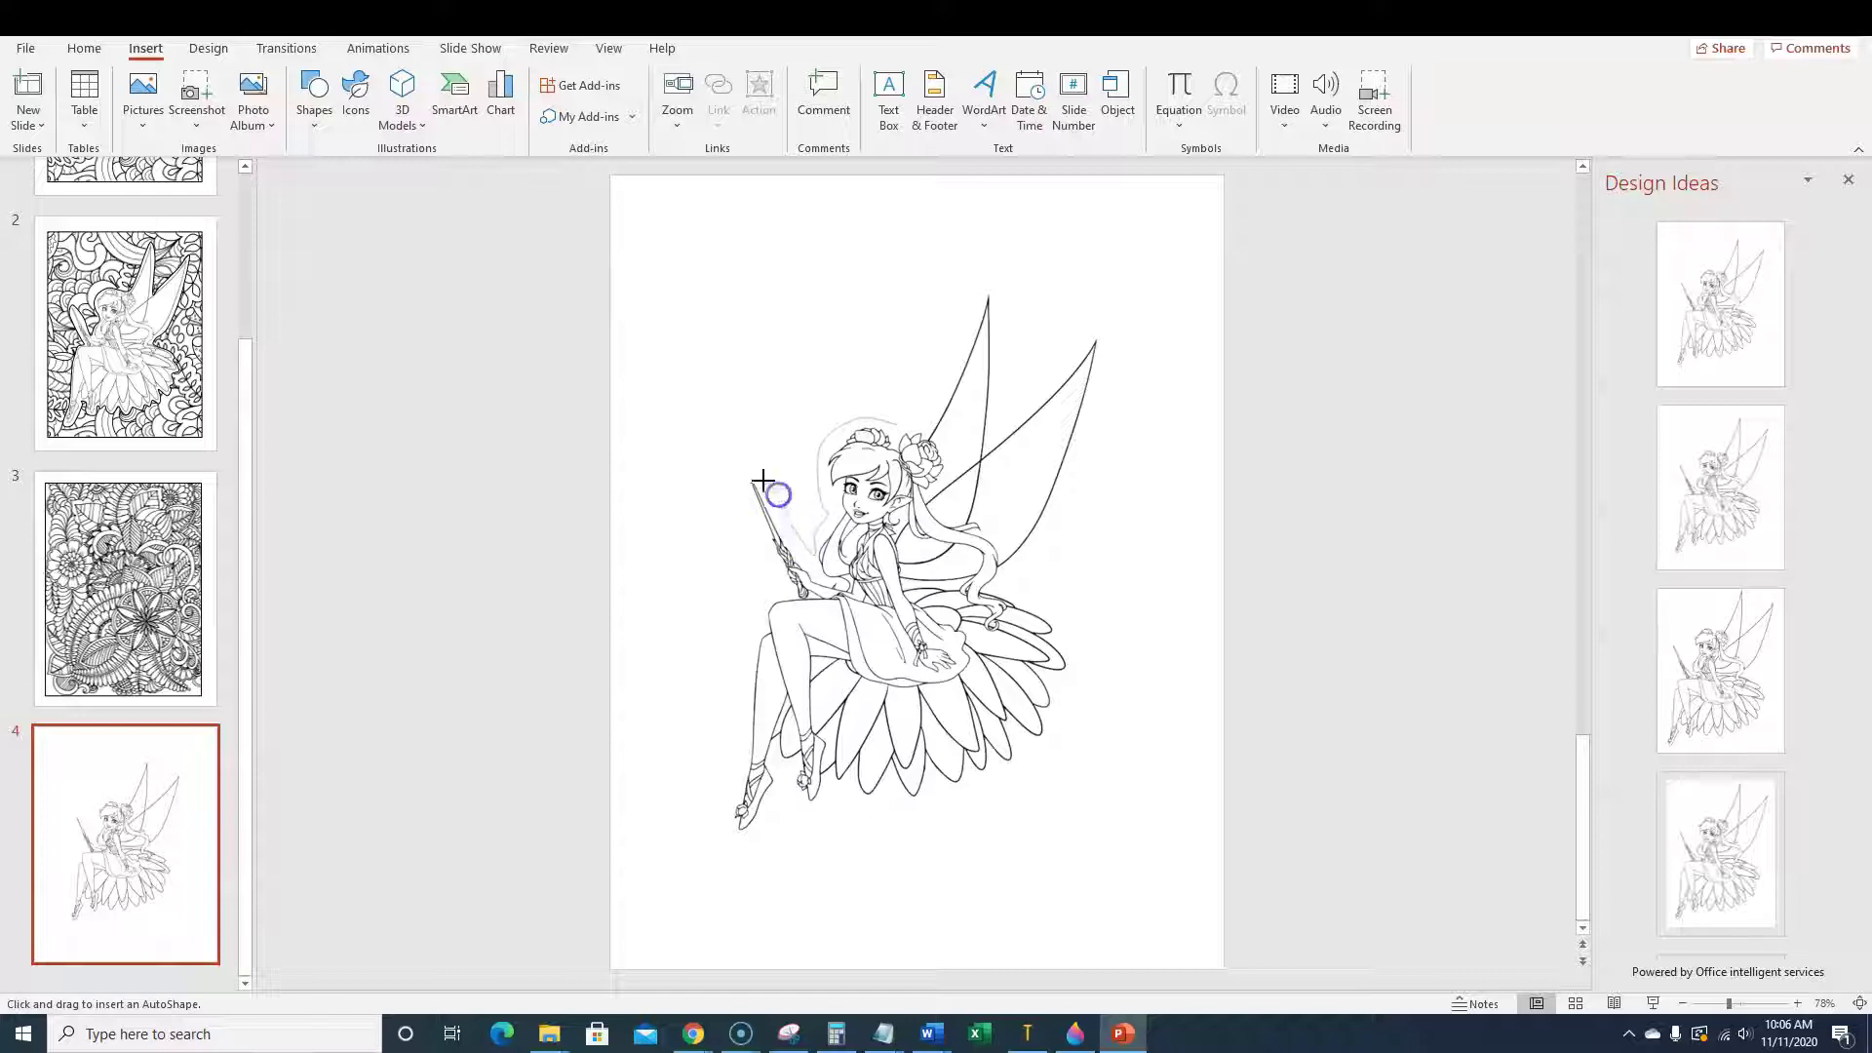
pyautogui.click(772, 577)
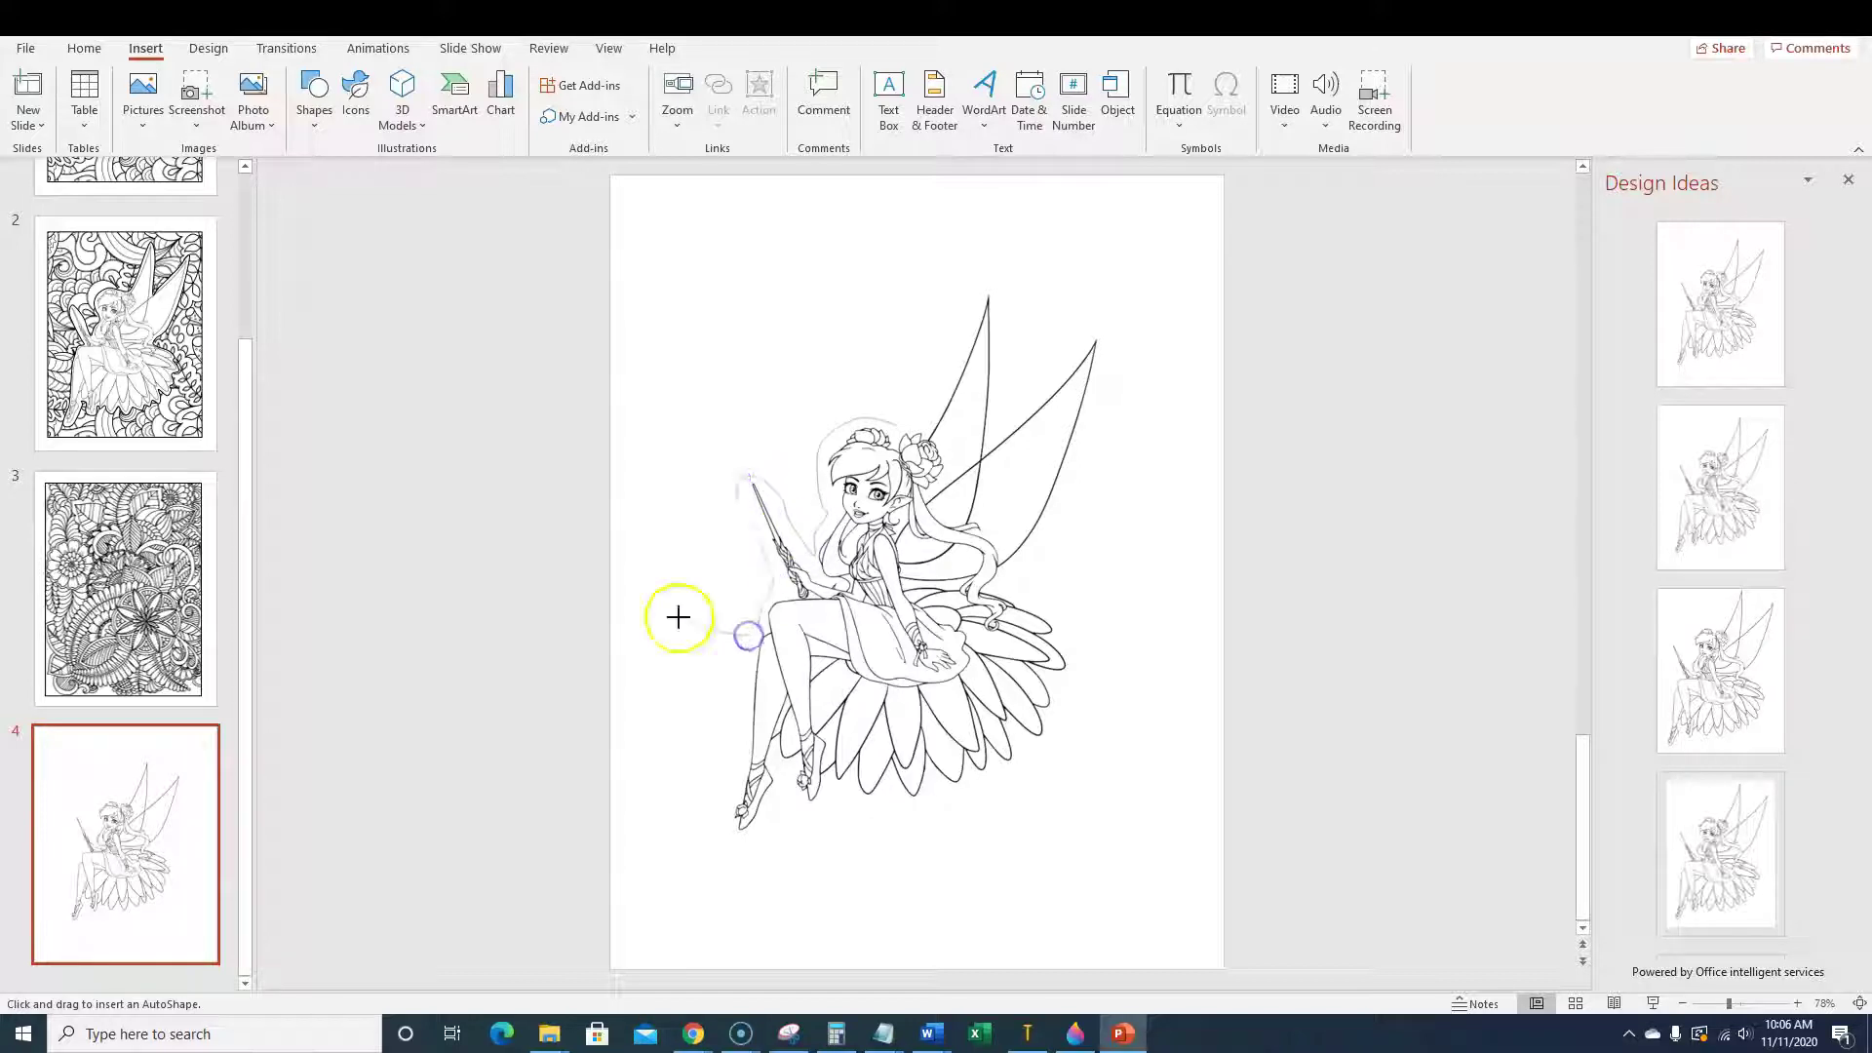
pyautogui.click(738, 742)
pyautogui.click(729, 796)
pyautogui.click(806, 811)
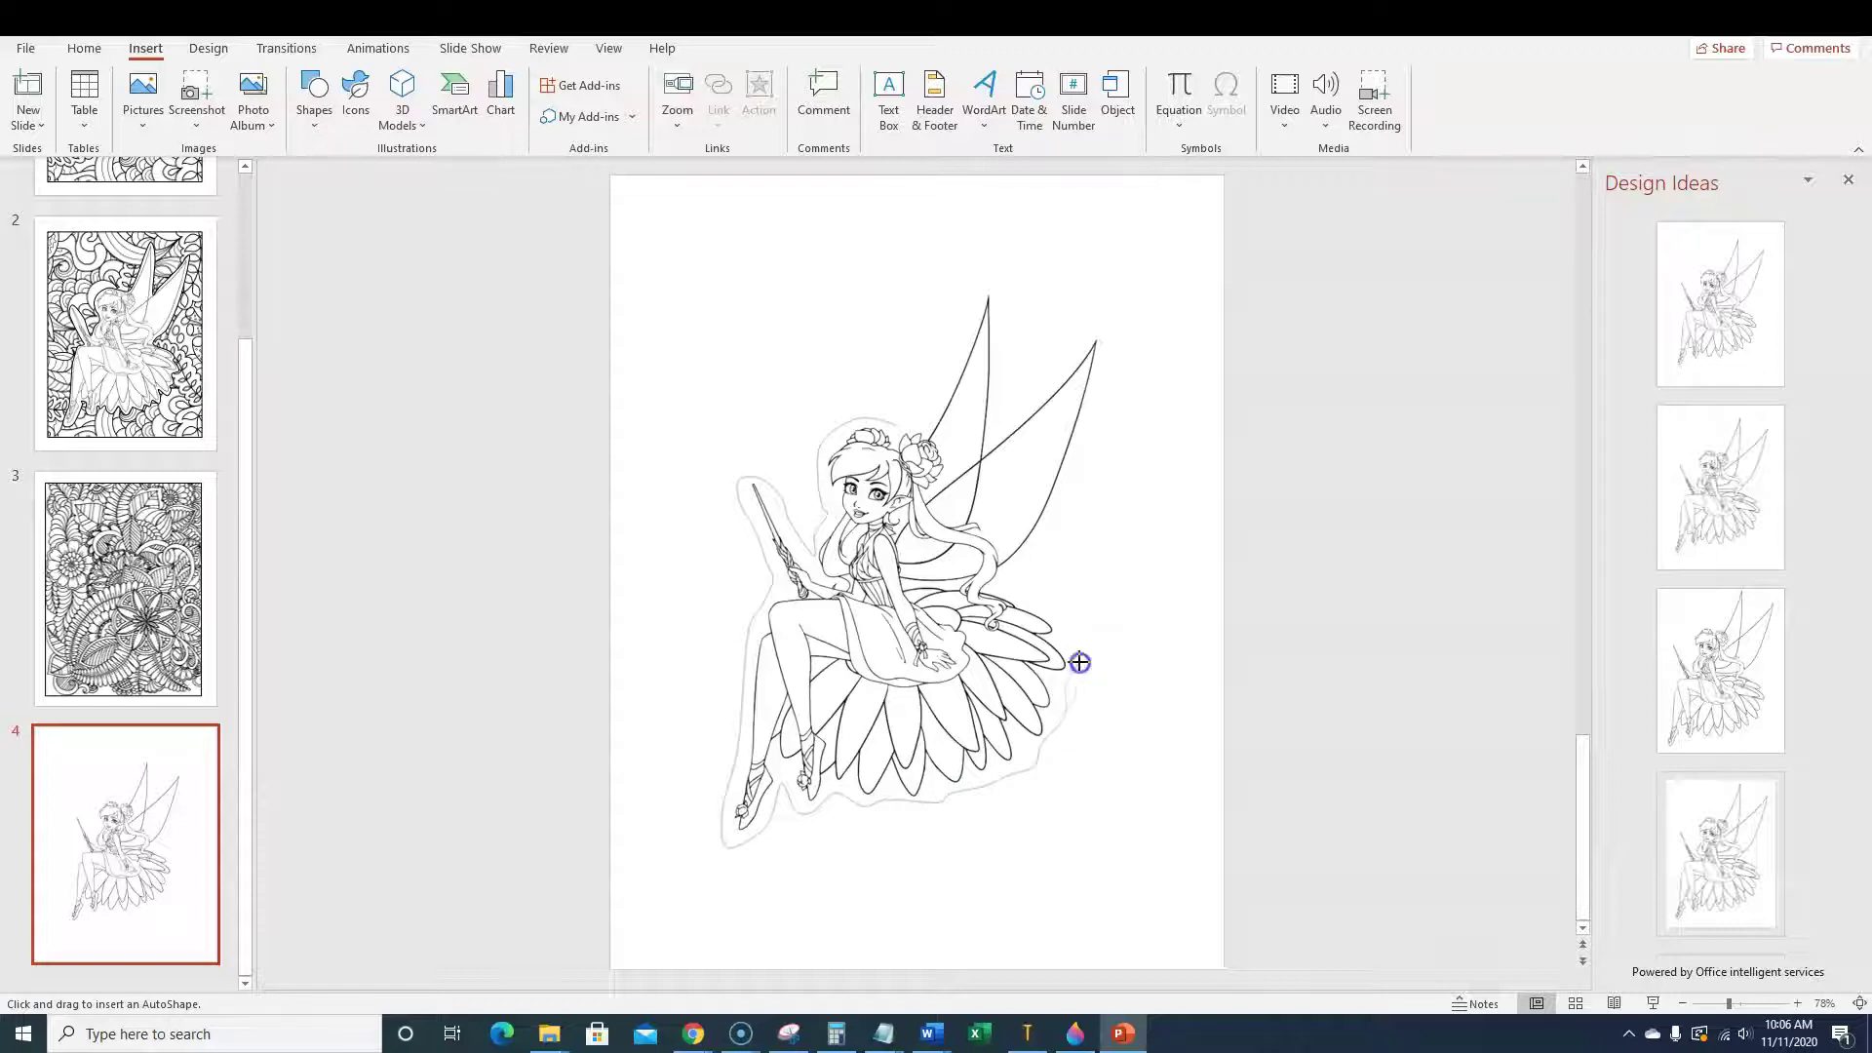
pyautogui.click(1078, 435)
pyautogui.click(1095, 384)
pyautogui.click(1099, 336)
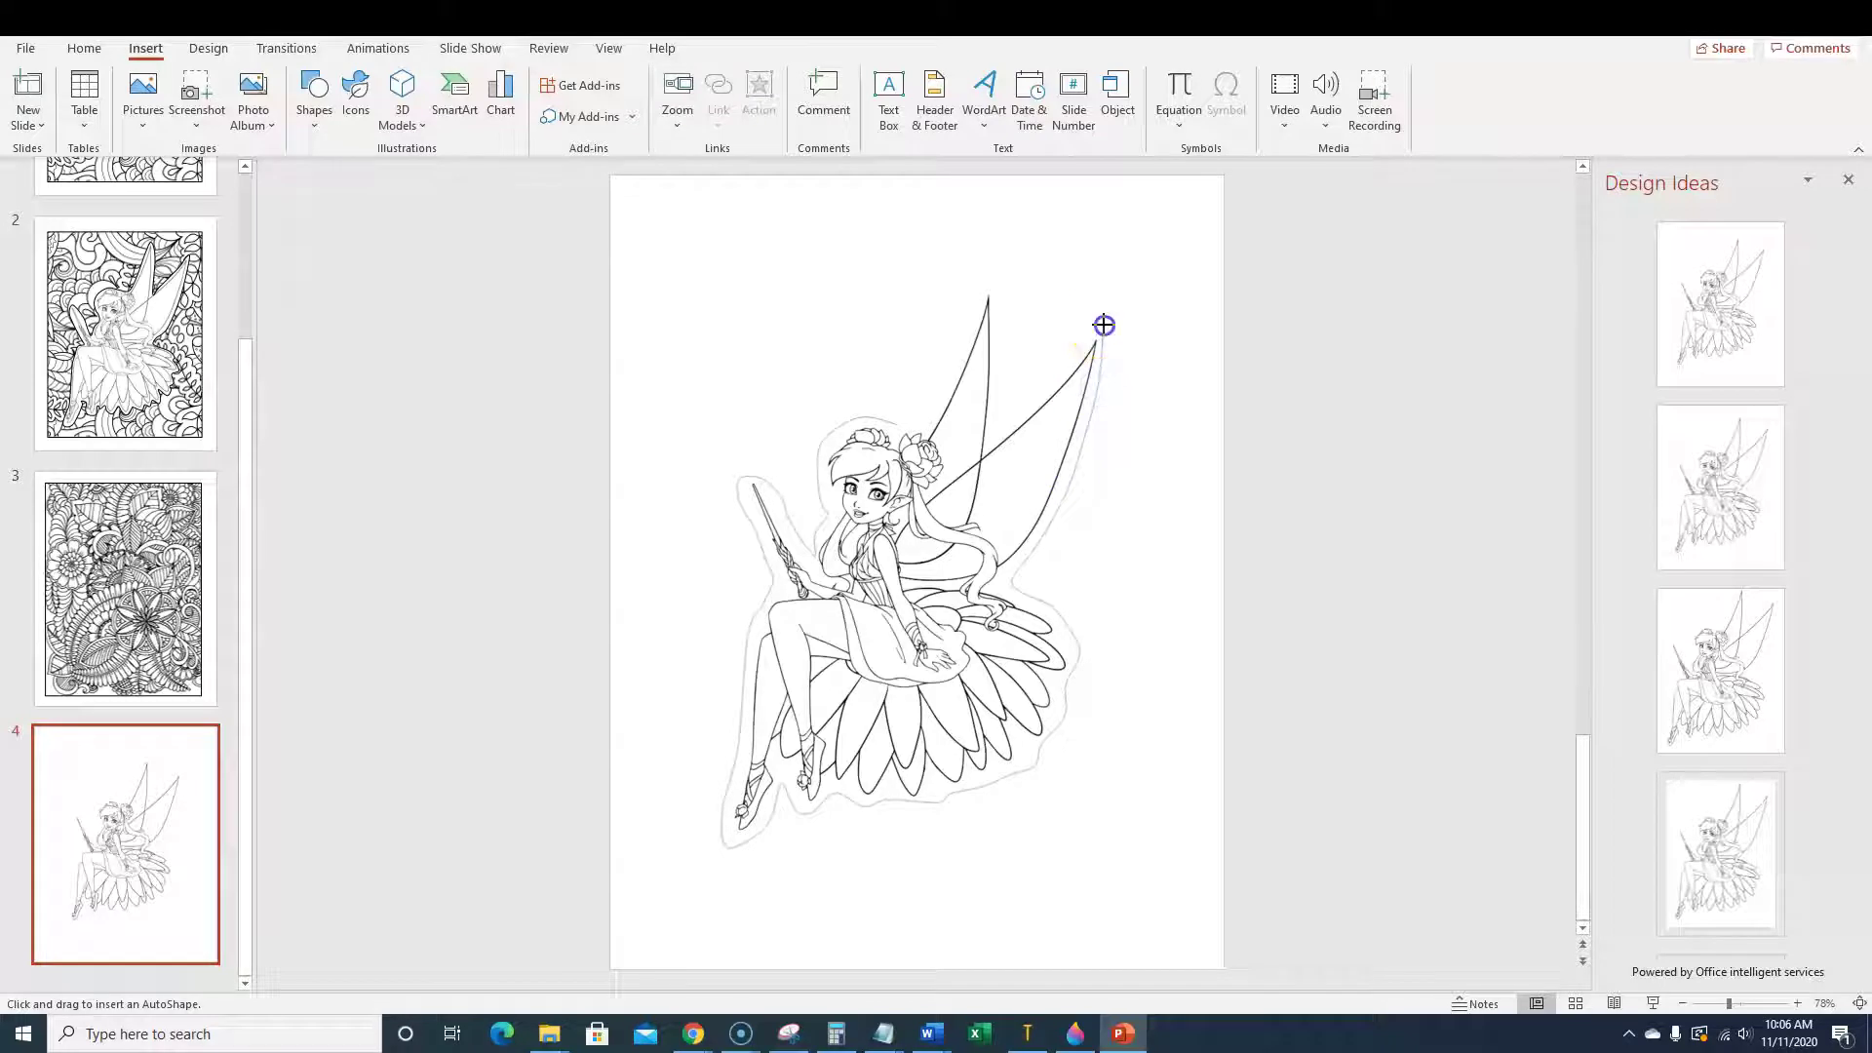
pyautogui.click(1040, 384)
pyautogui.click(1004, 370)
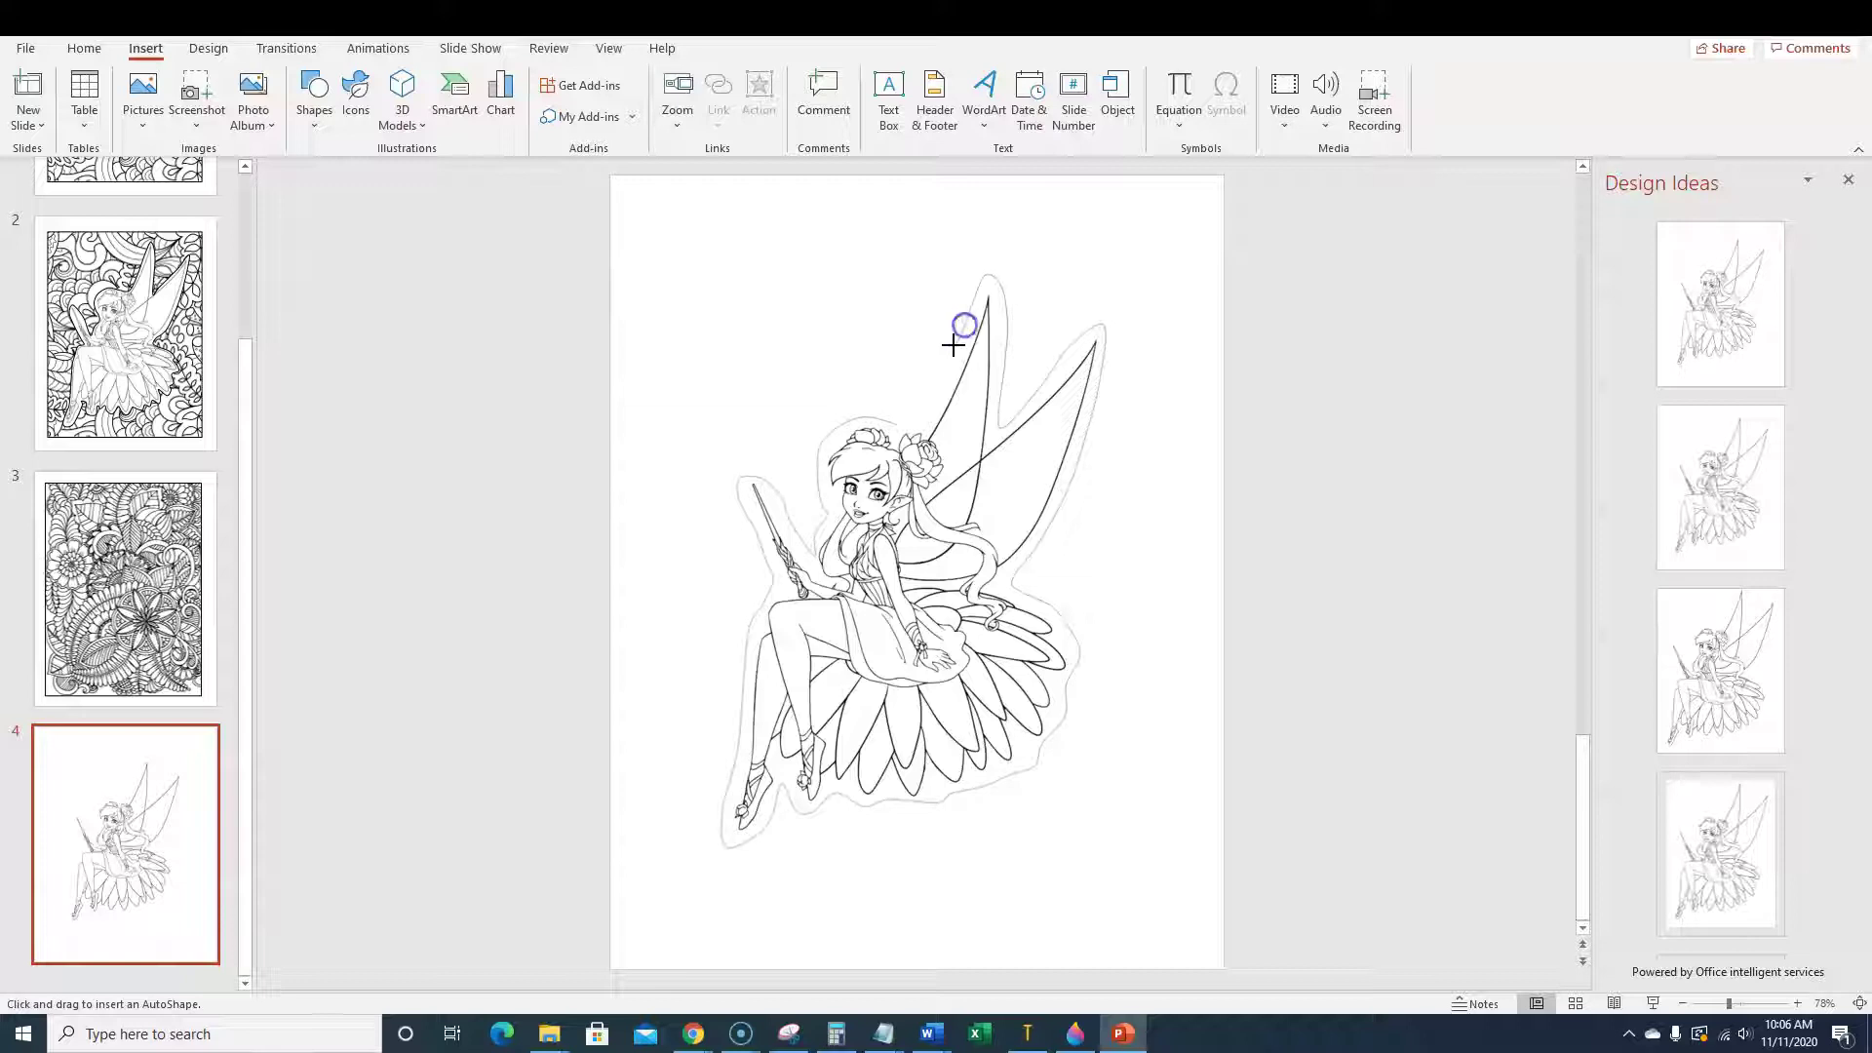
pyautogui.click(927, 414)
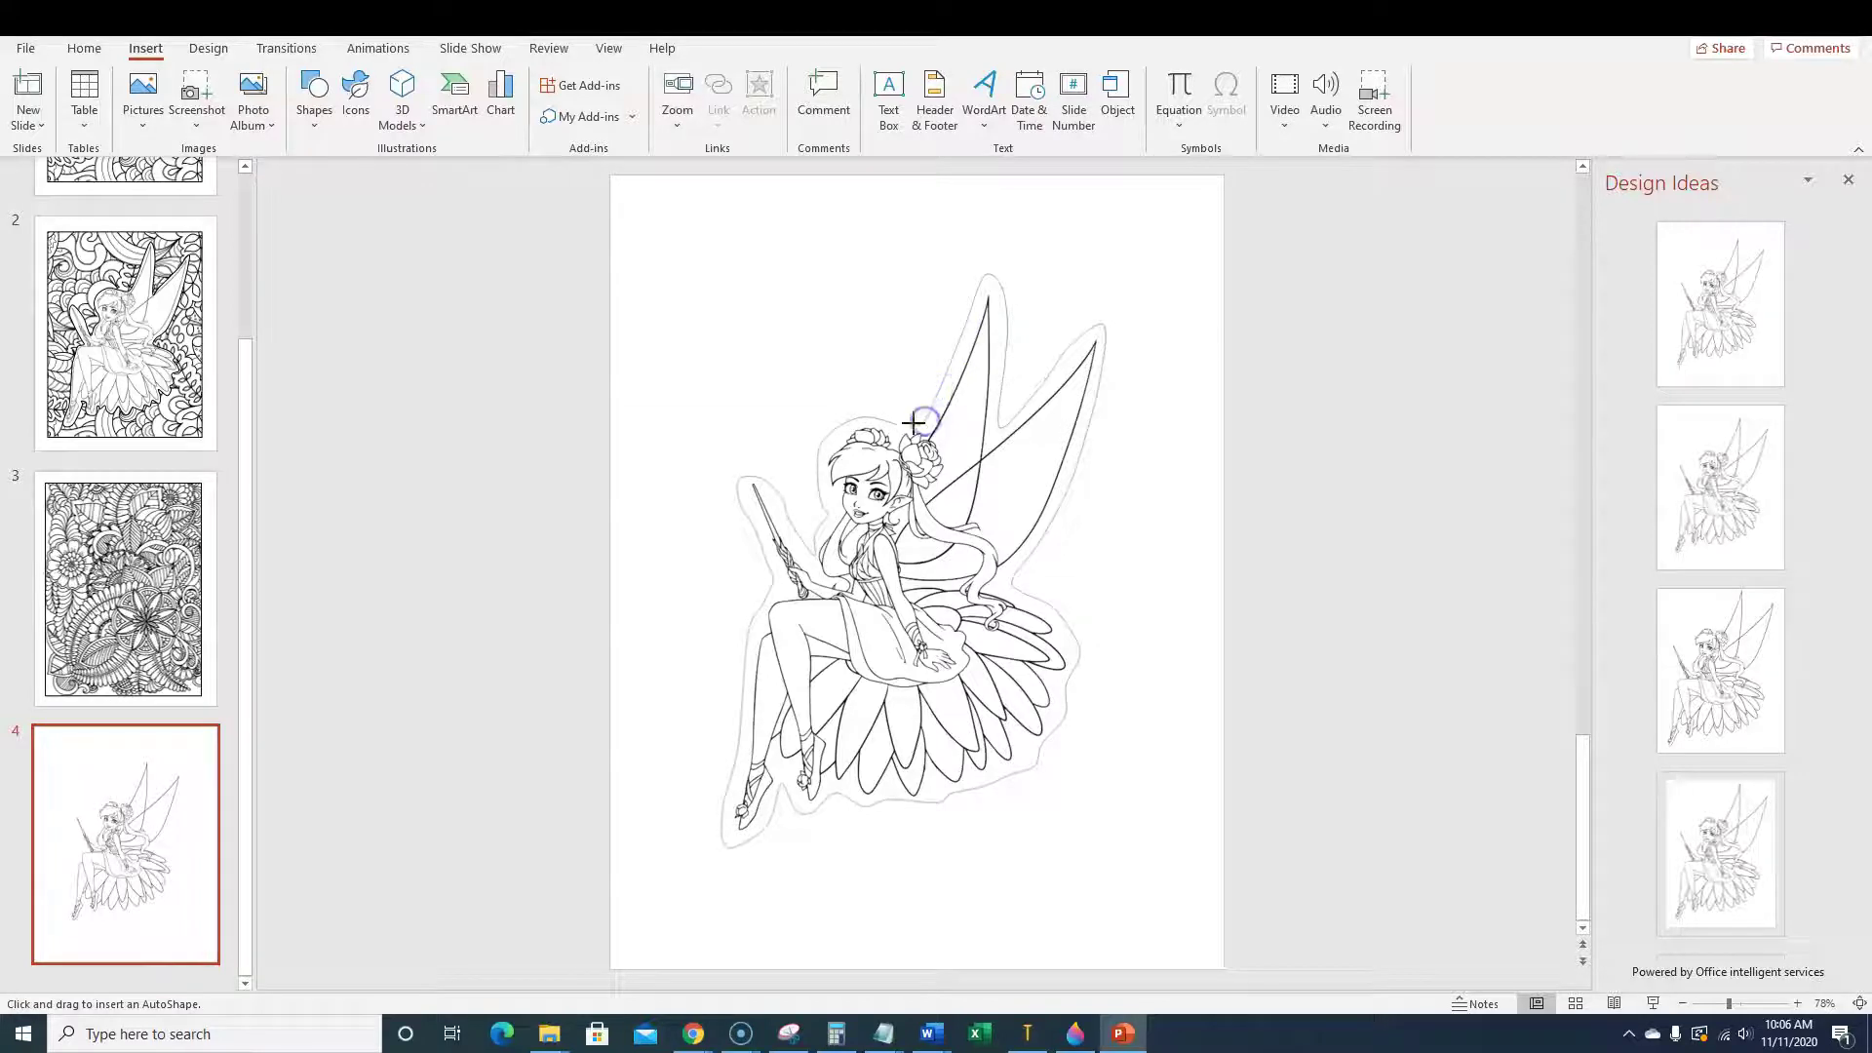
pyautogui.click(893, 422)
# Give the traced silhouette a white fill and a black outline with a 4½ pt line weight.
pyautogui.click(1160, 561)
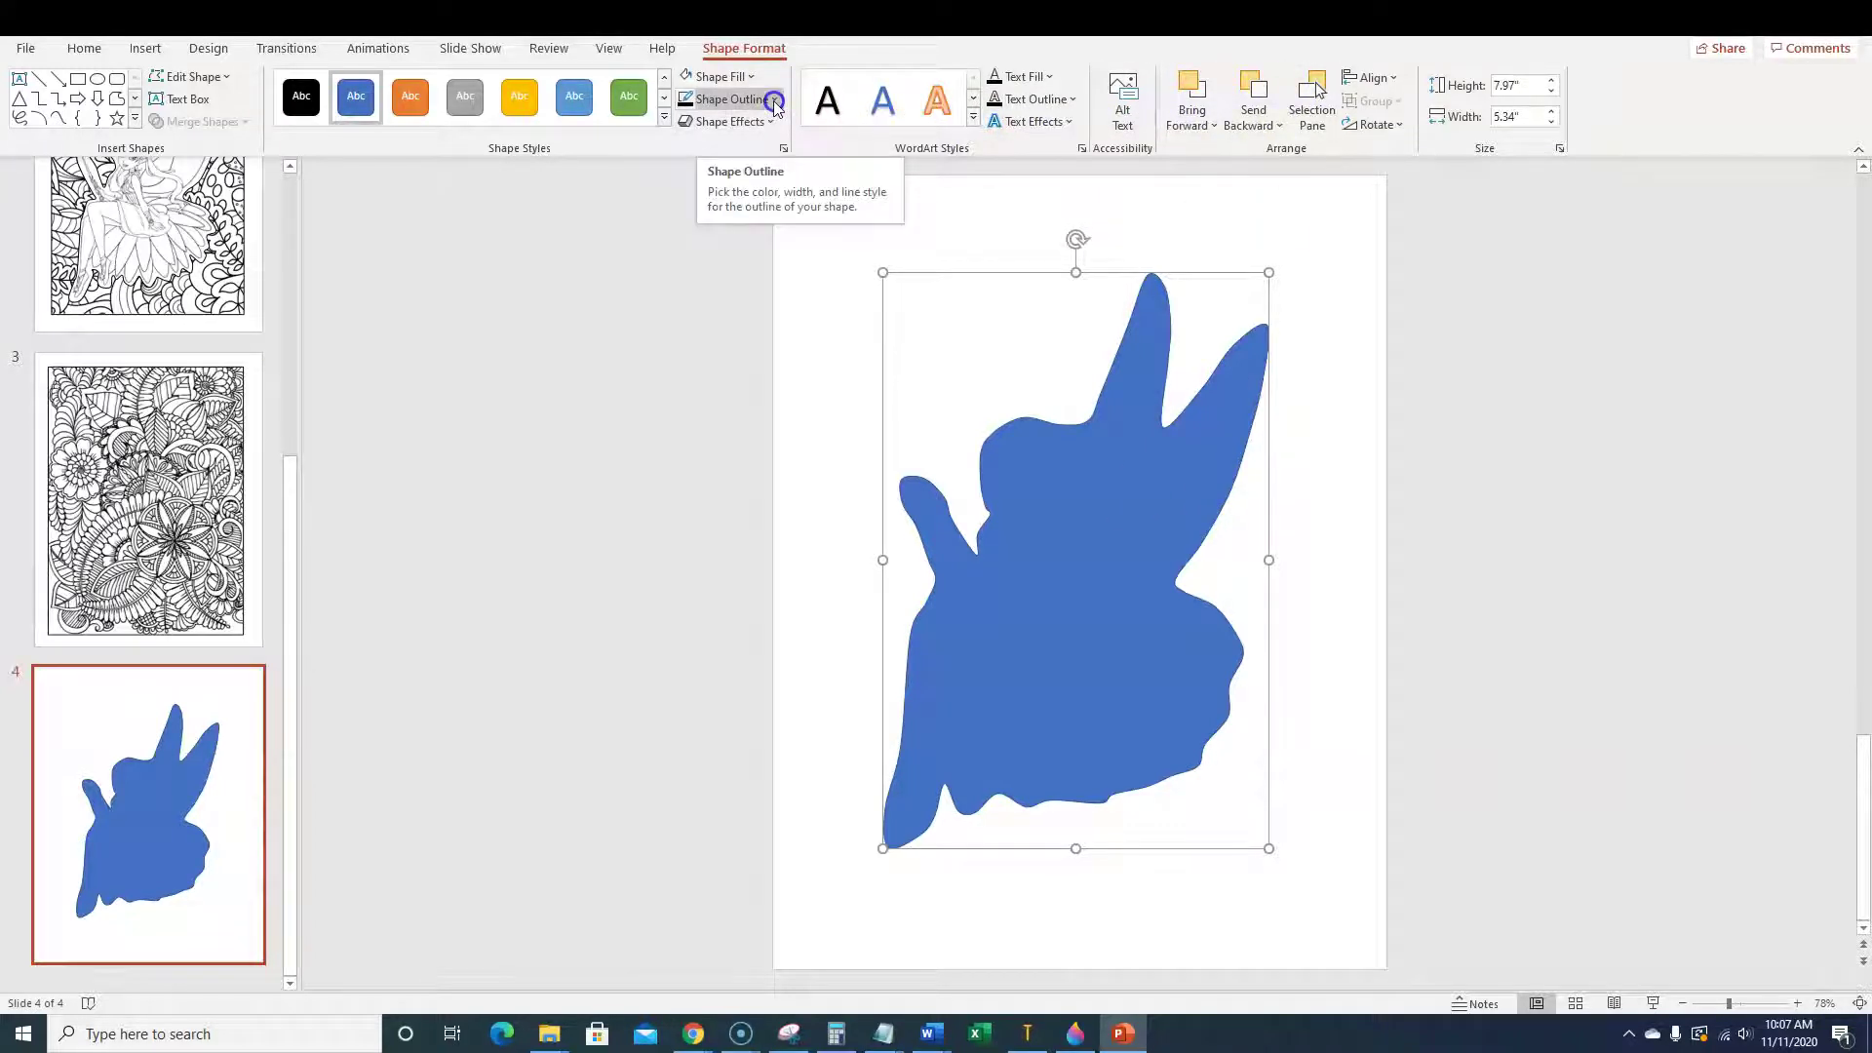
pyautogui.click(689, 78)
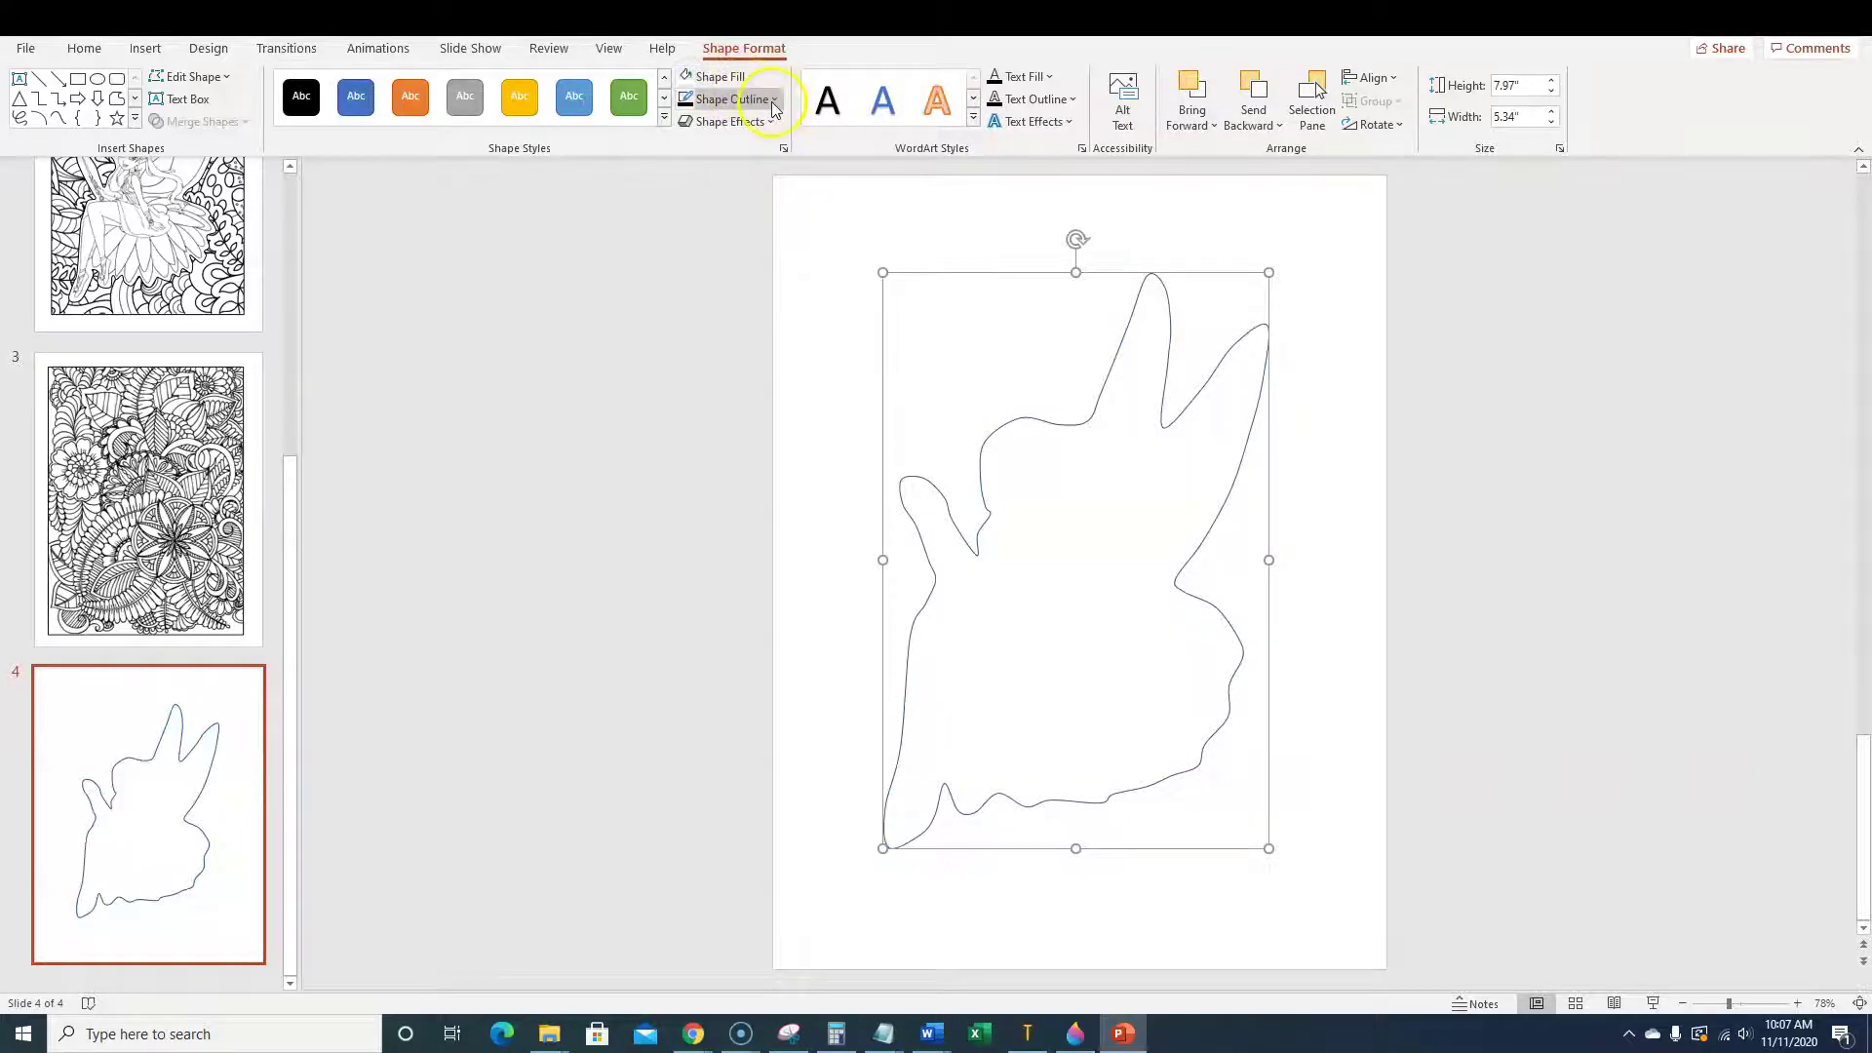
pyautogui.click(774, 101)
pyautogui.click(700, 149)
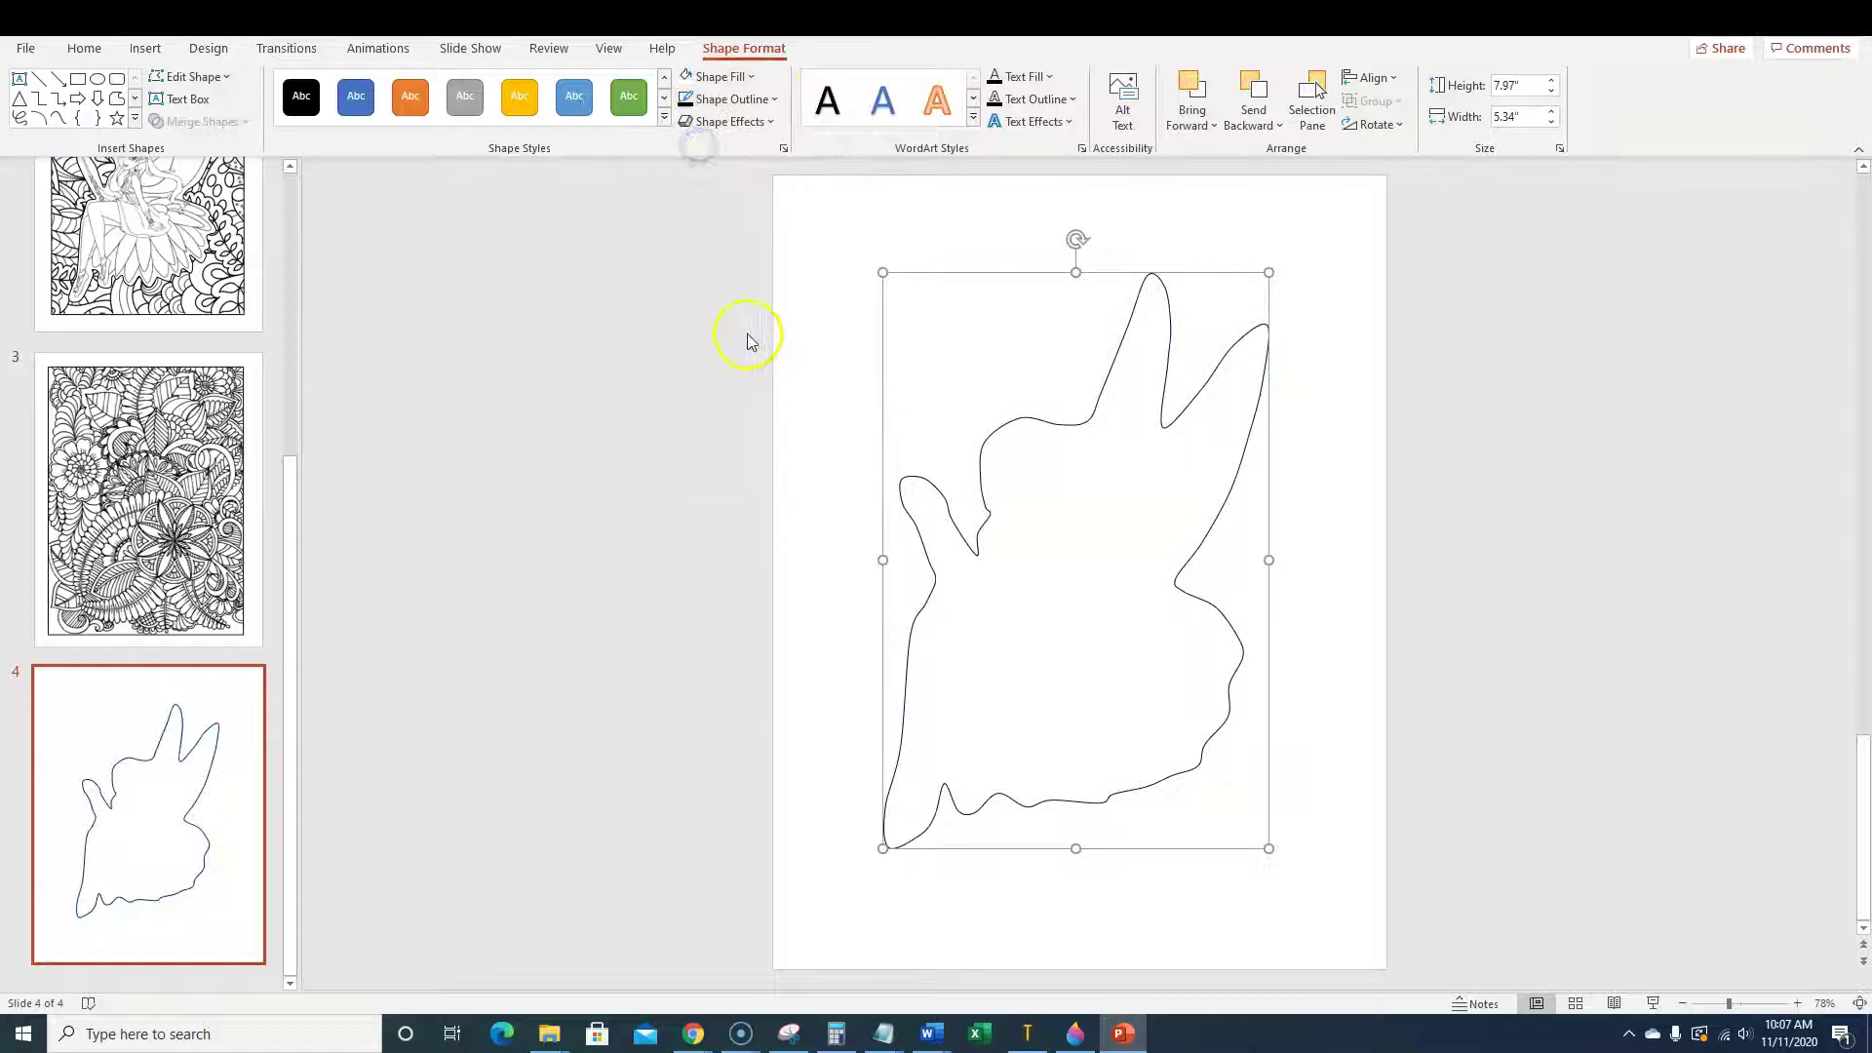
pyautogui.click(778, 101)
pyautogui.moveTo(750, 398)
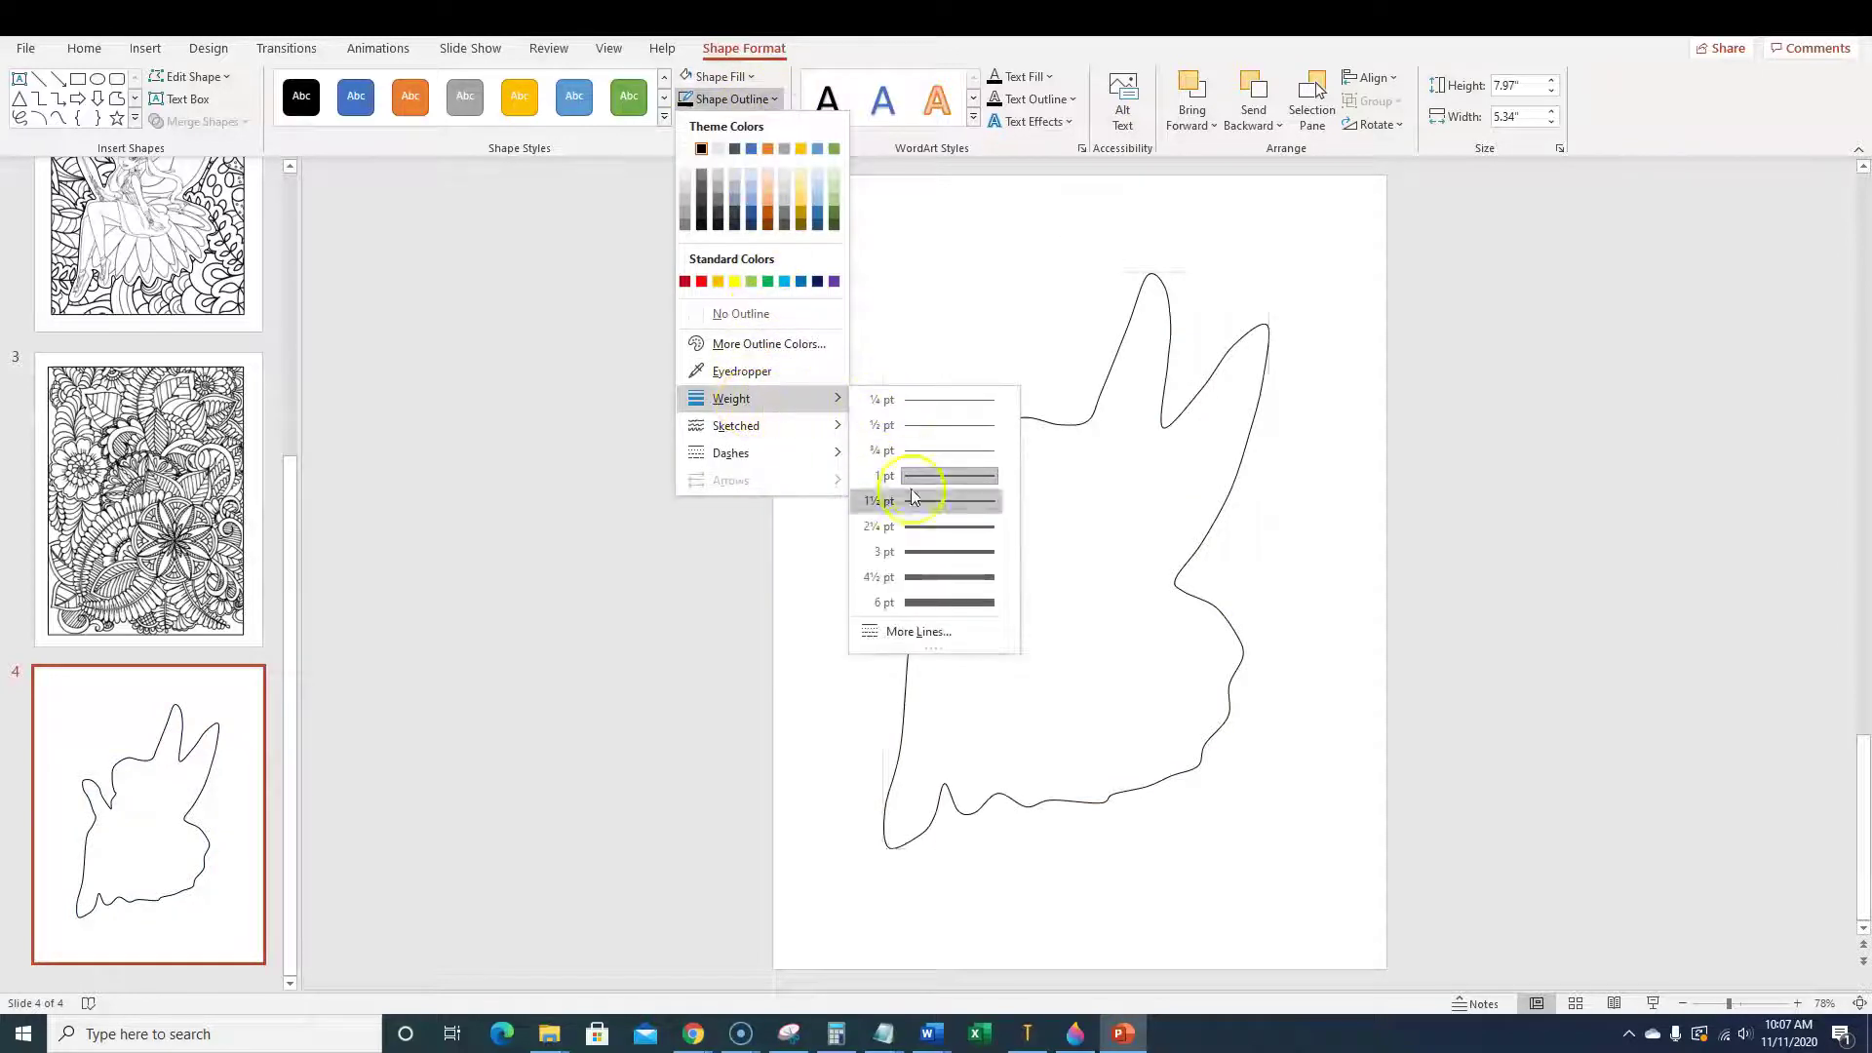
pyautogui.click(938, 577)
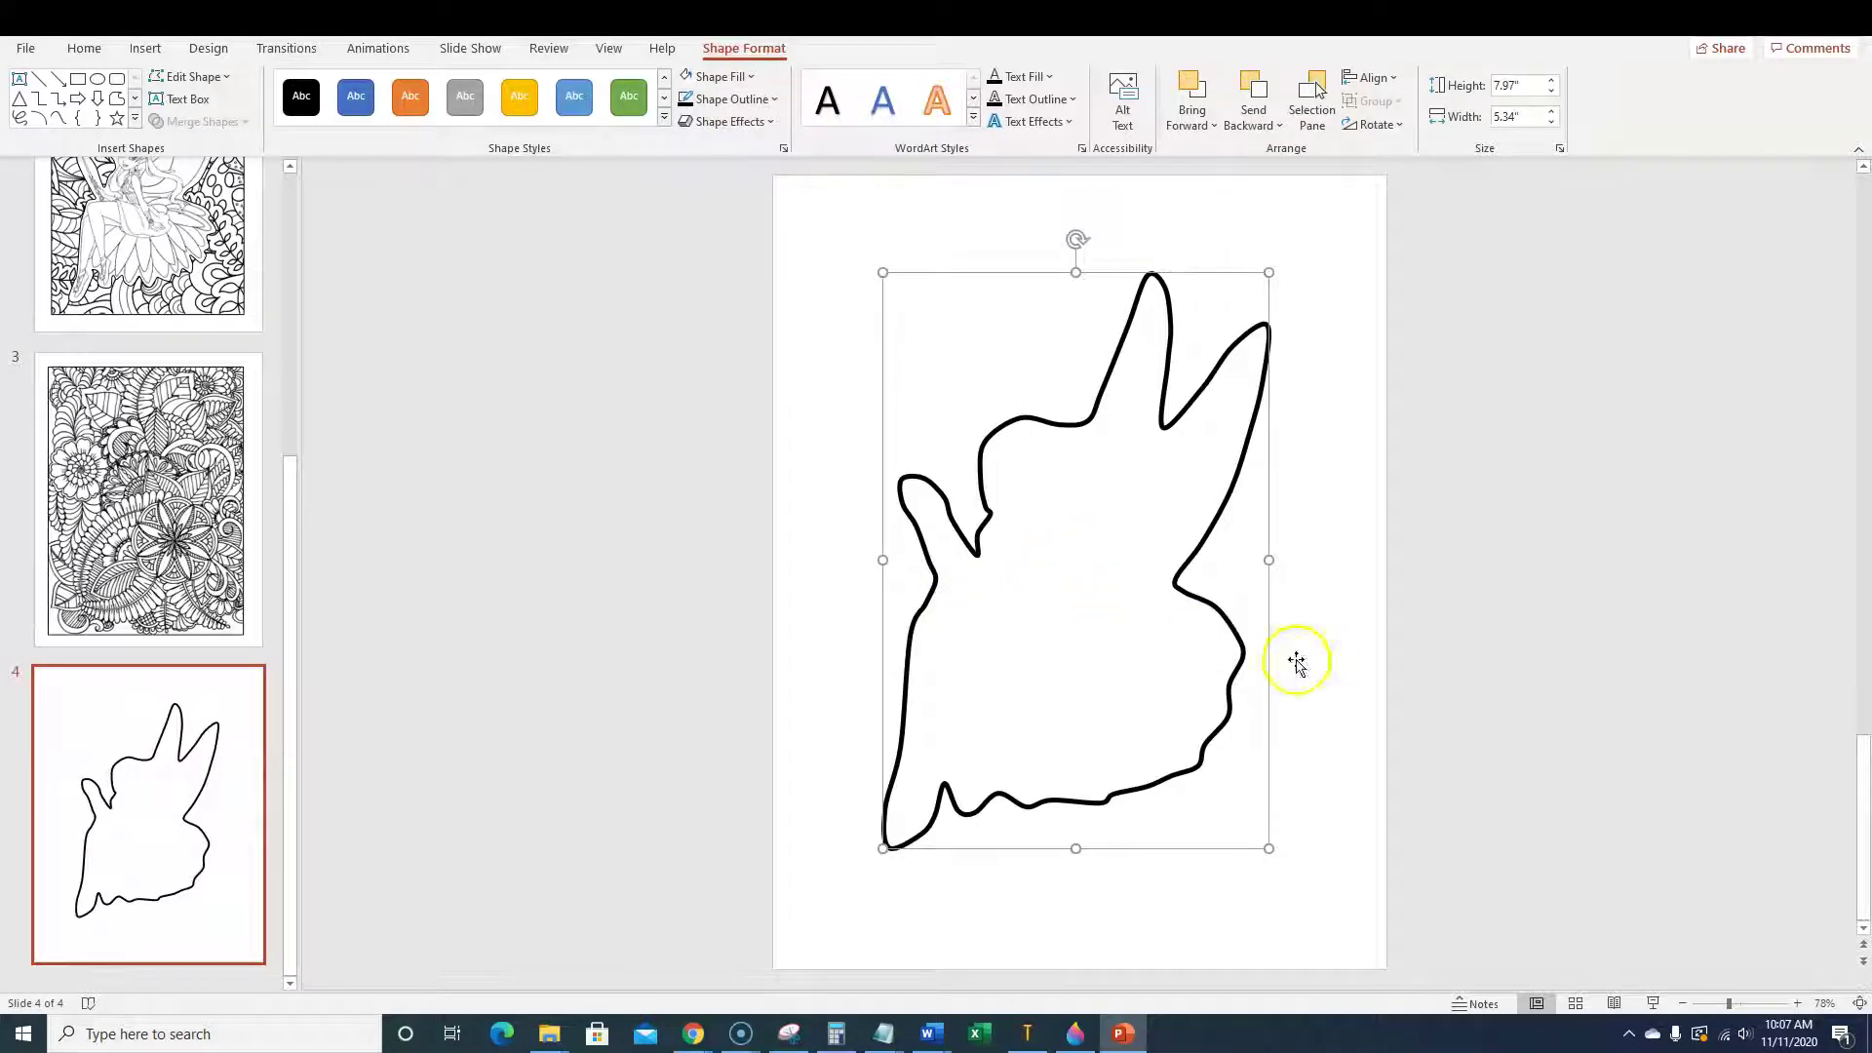
# Move the white silhouette from slide 4 to slide 3 and center it over the floral pattern.
pyautogui.moveTo(1097, 585)
pyautogui.mouseDown()
pyautogui.moveTo(1128, 422)
pyautogui.moveTo(1096, 477)
pyautogui.mouseUp()
pyautogui.hotkey('ctrl', 'x')
pyautogui.press('pageup')
pyautogui.press('pageup')
pyautogui.press('pagedown')
pyautogui.hotkey('ctrl', 'v')
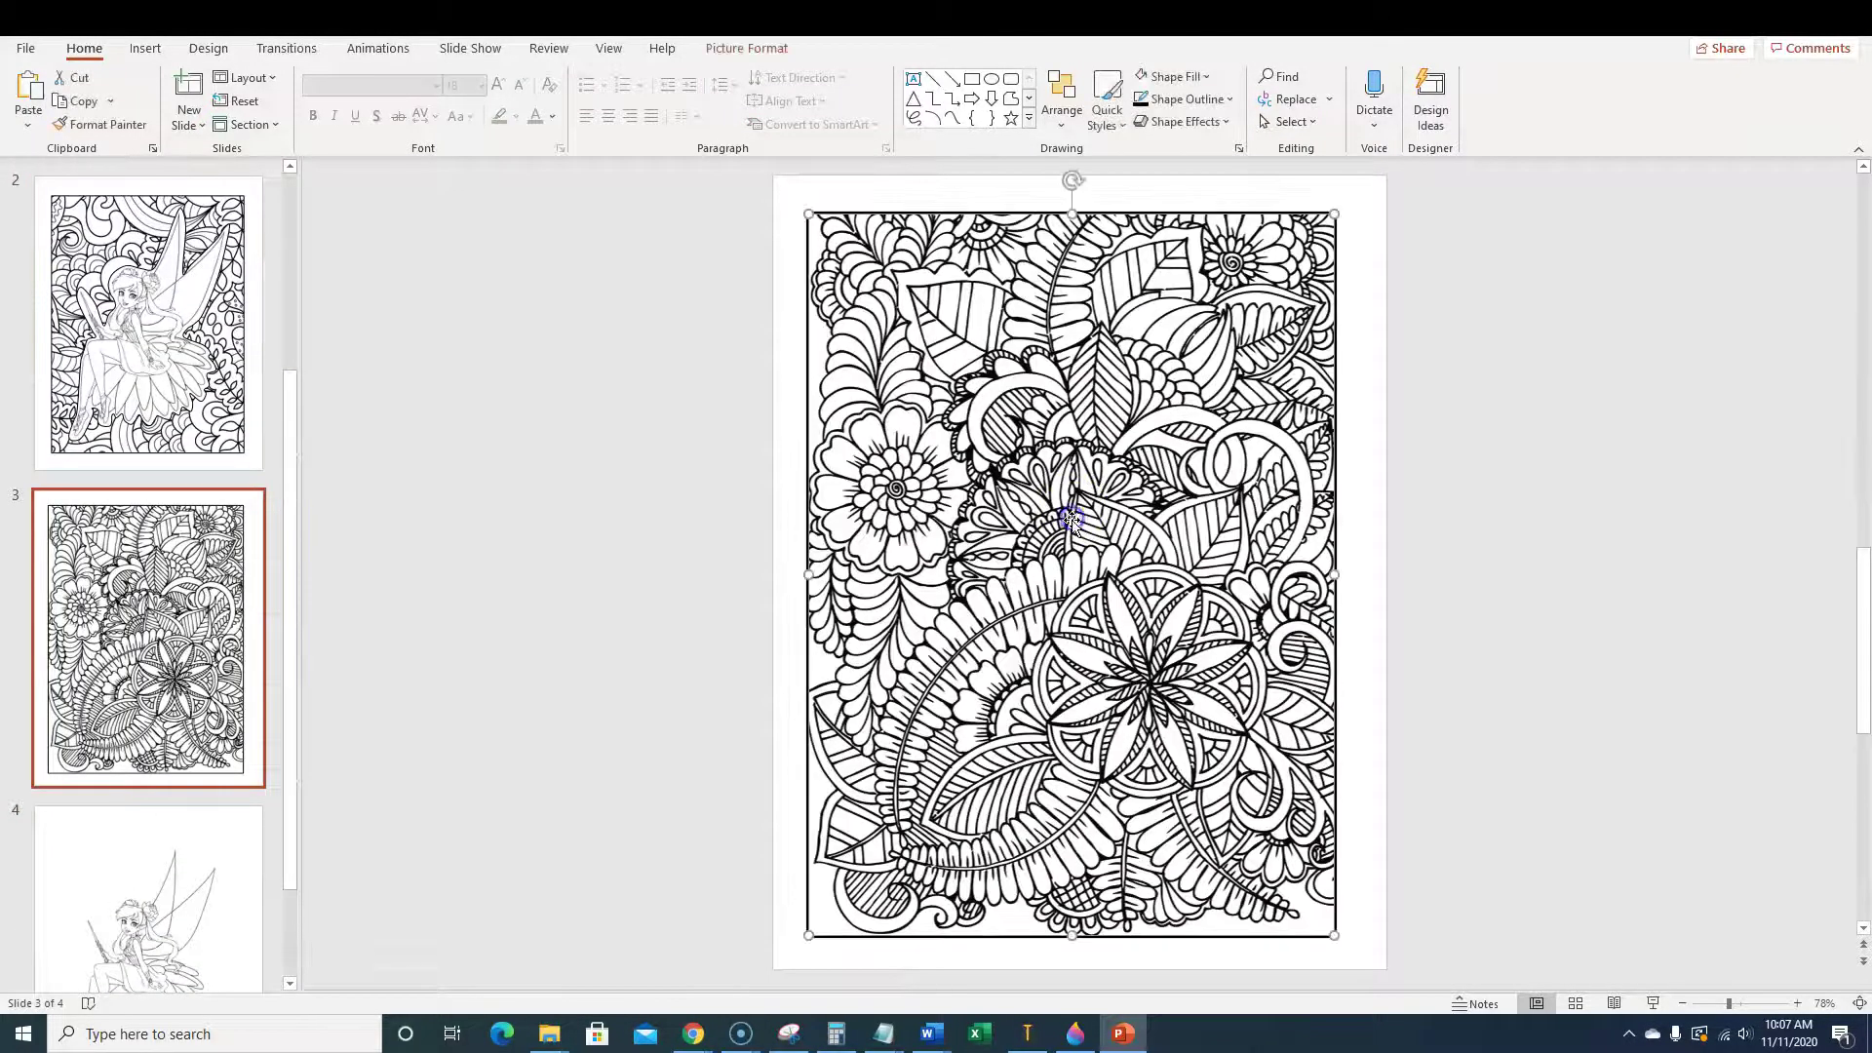
pyautogui.moveTo(1074, 501); pyautogui.dragTo(1069, 598)
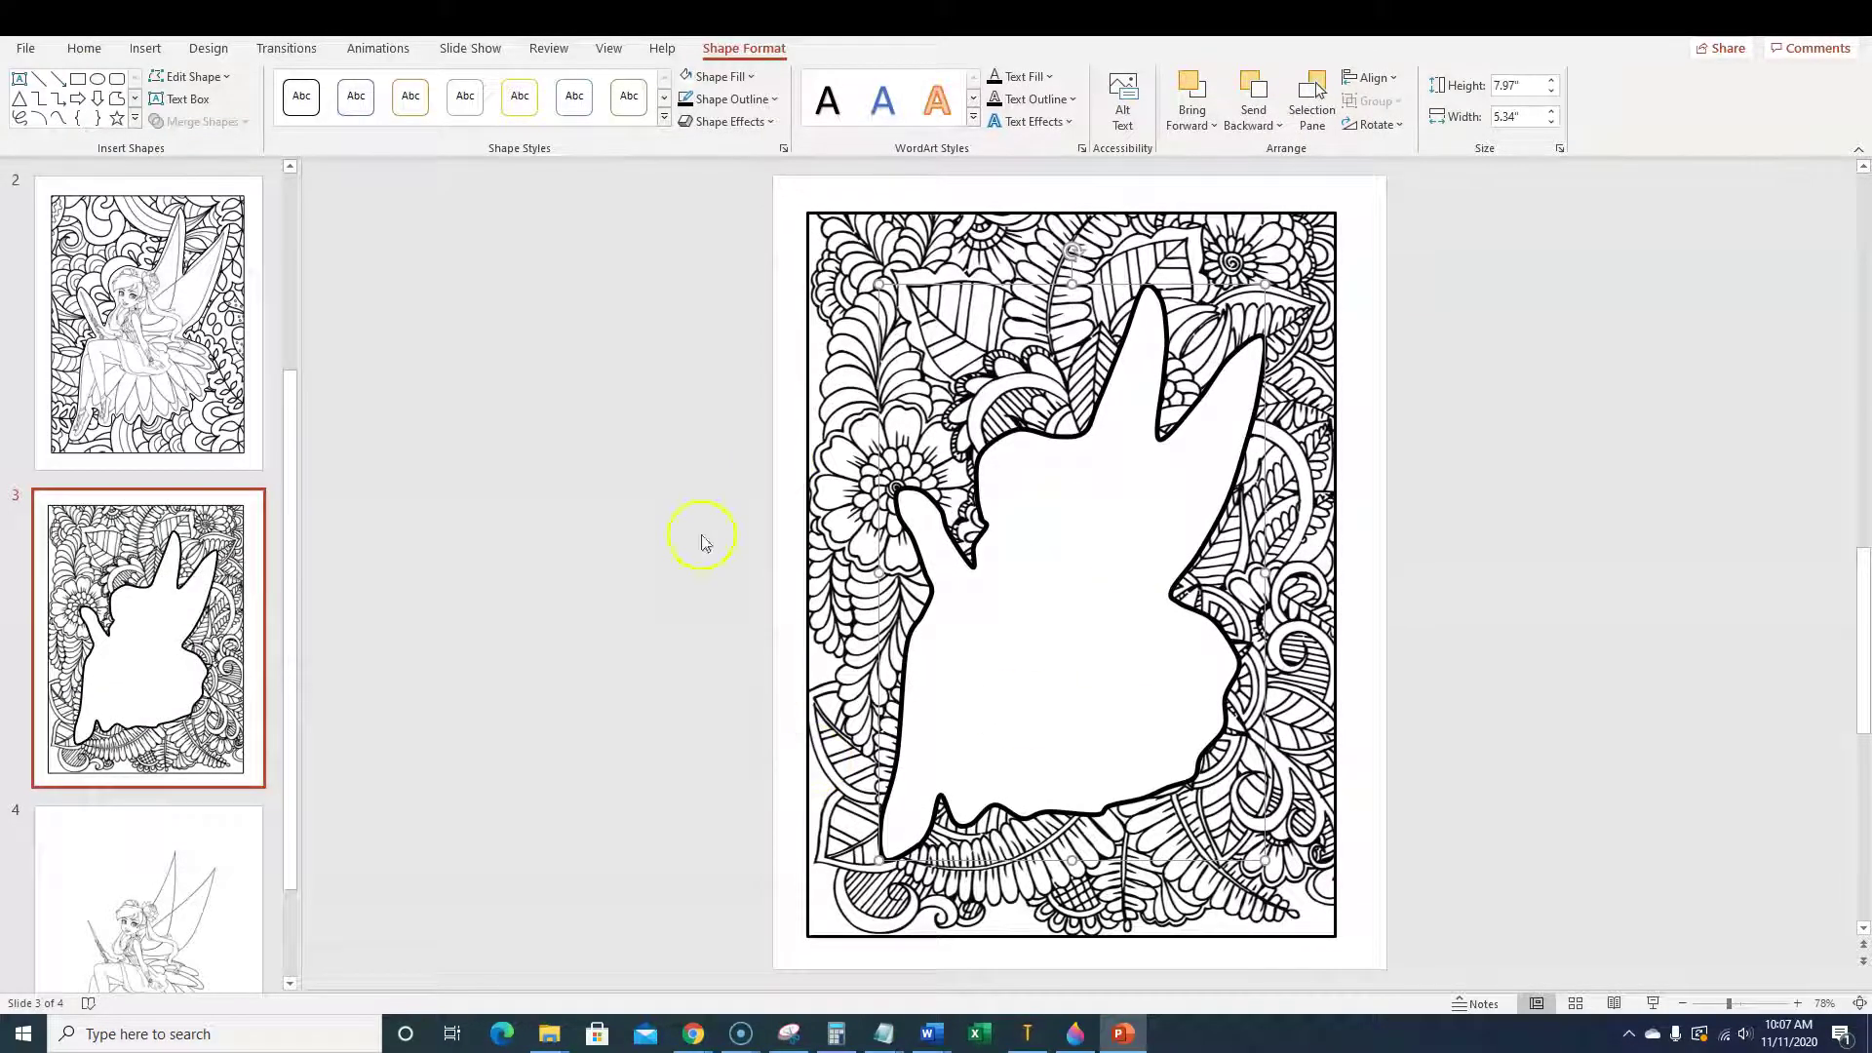
# Move the fairy picture from slide 4 to slide 3 and align it inside the white silhouette.
pyautogui.click(153, 858)
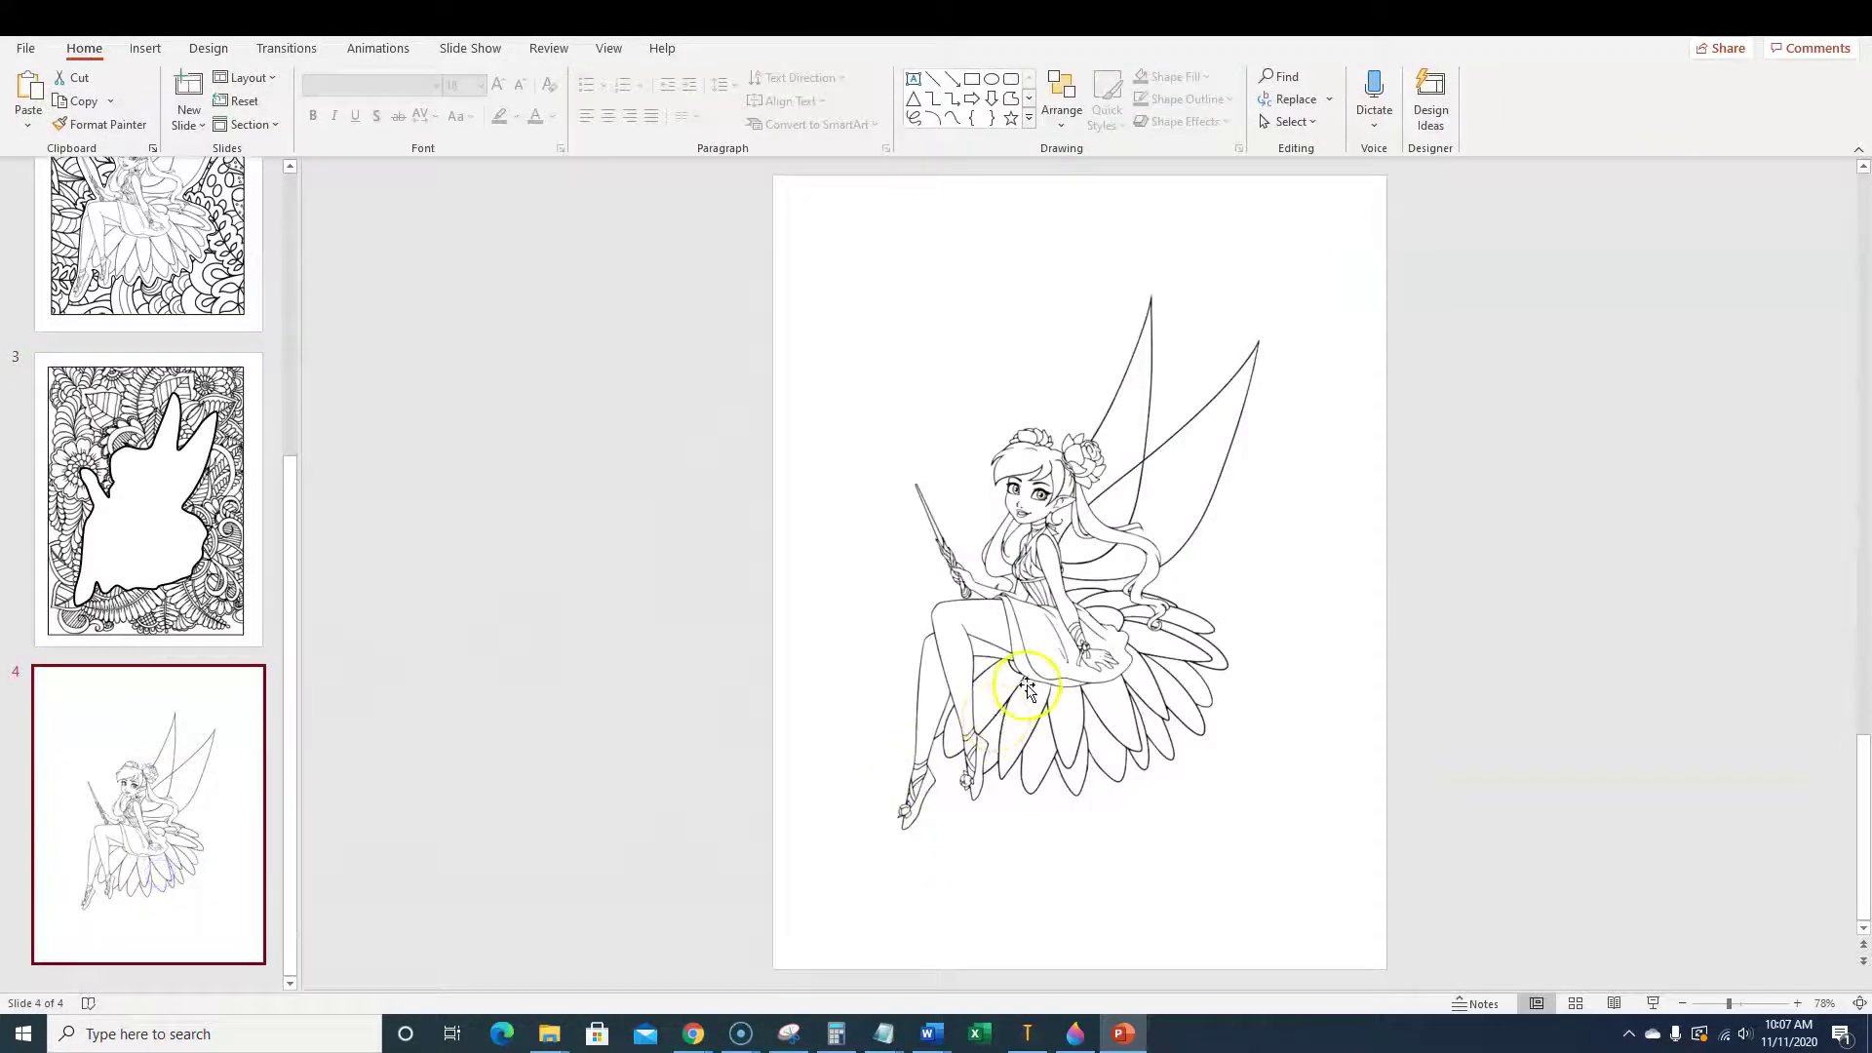
pyautogui.click(1066, 616)
pyautogui.hotkey('ctrl', 'x')
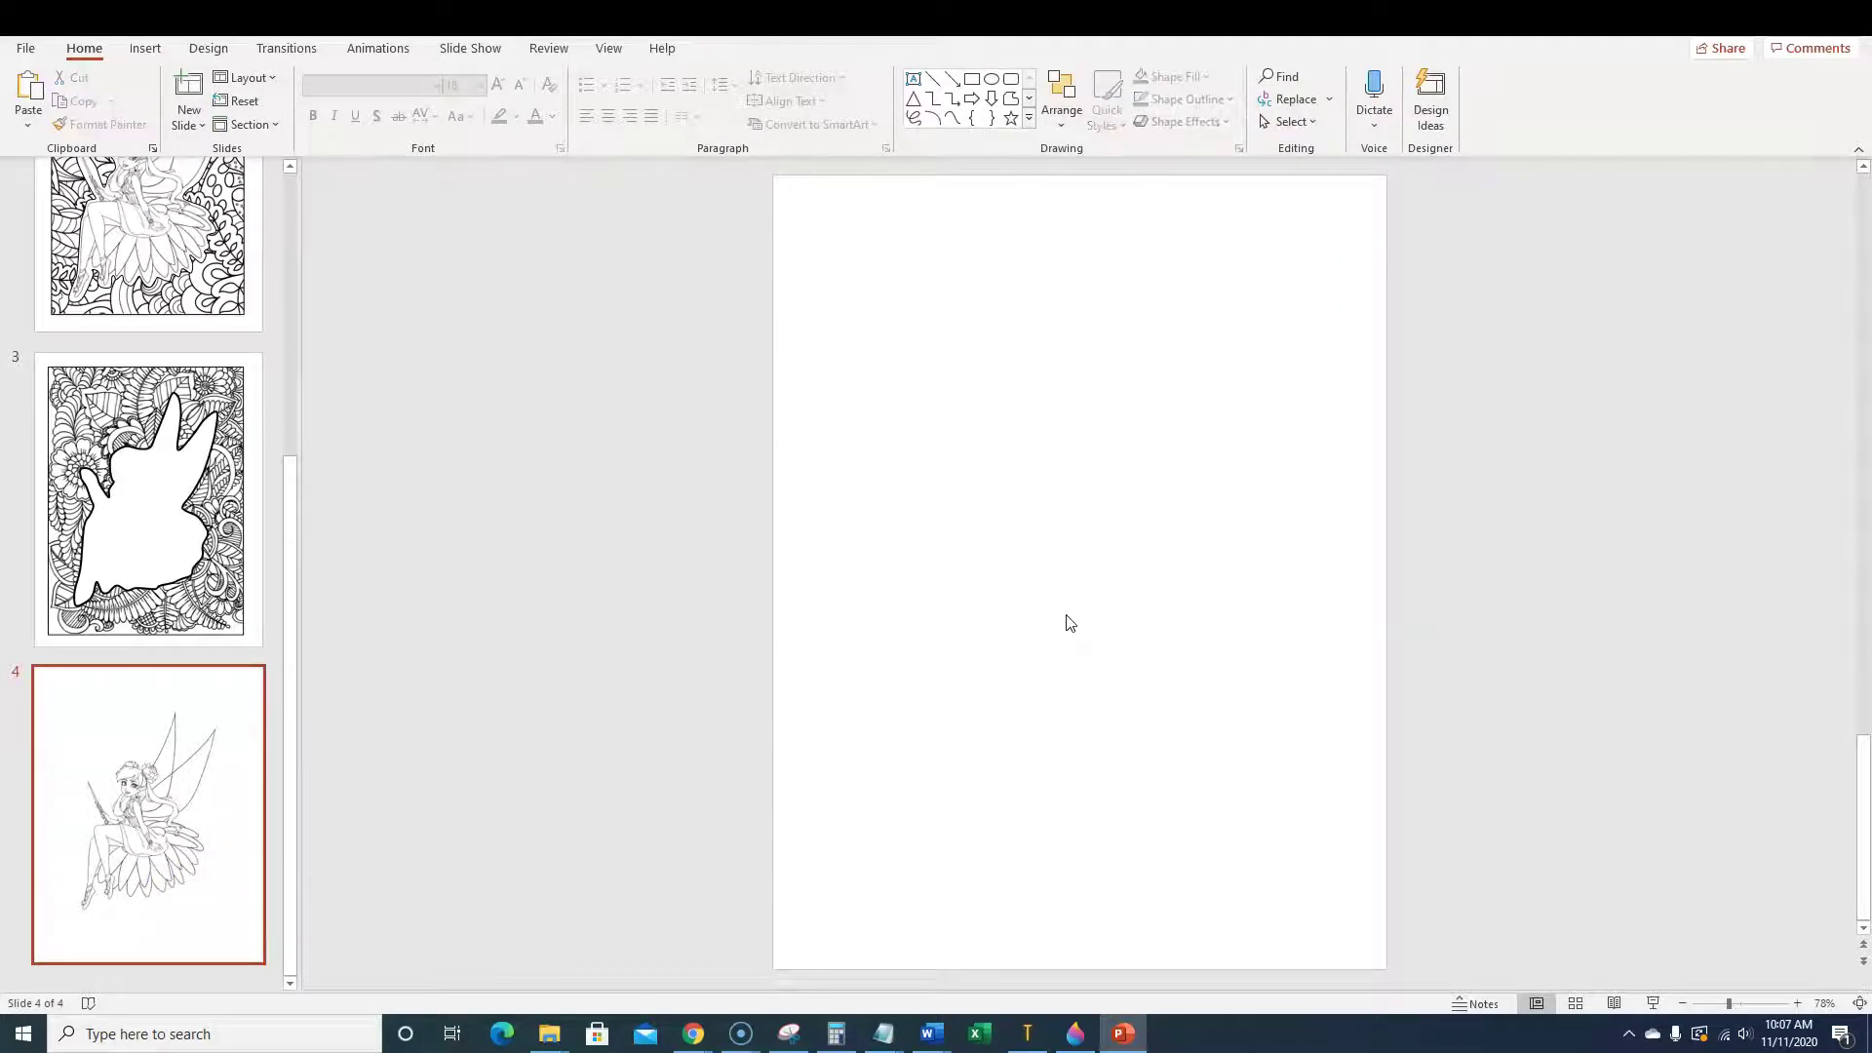
pyautogui.scroll(3, 1067, 615)
pyautogui.scroll(-2, 1067, 615)
pyautogui.click(1066, 614)
pyautogui.hotkey('ctrl', 'v')
pyautogui.moveTo(1039, 609); pyautogui.dragTo(1035, 616)
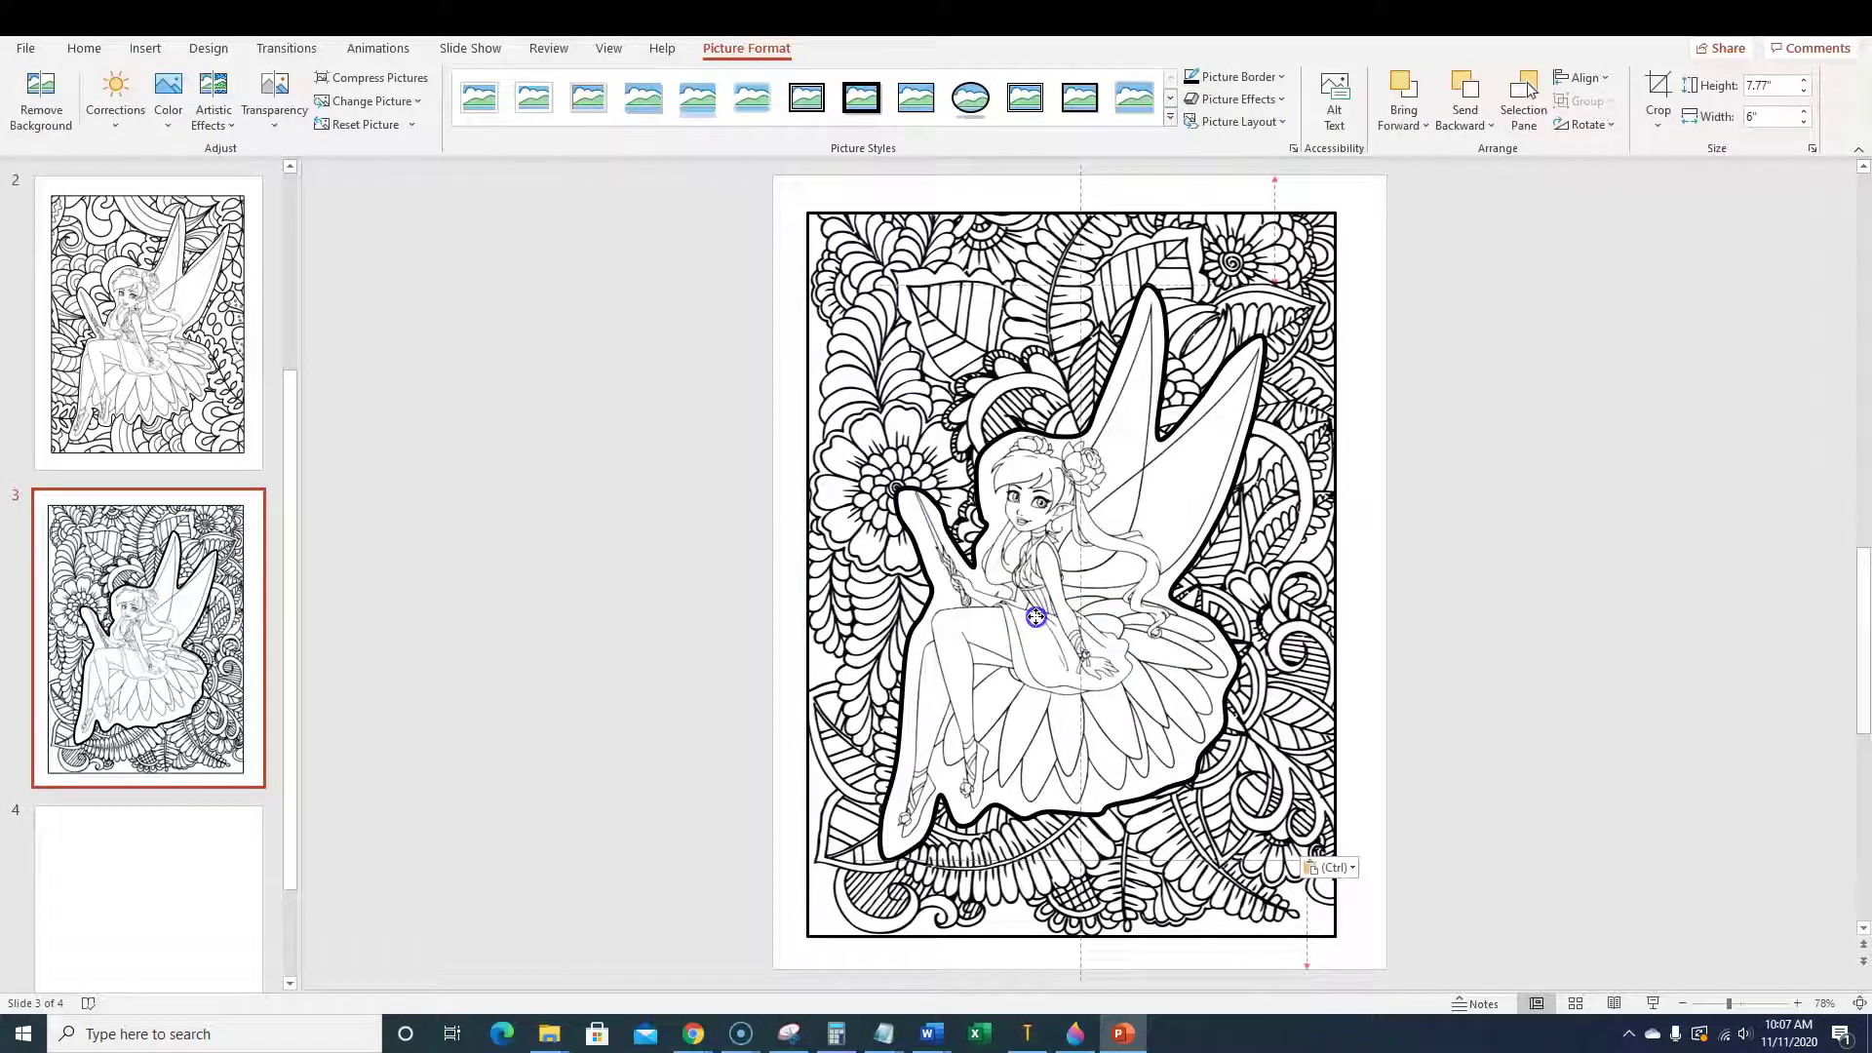
pyautogui.moveTo(1033, 616); pyautogui.dragTo(1034, 618)
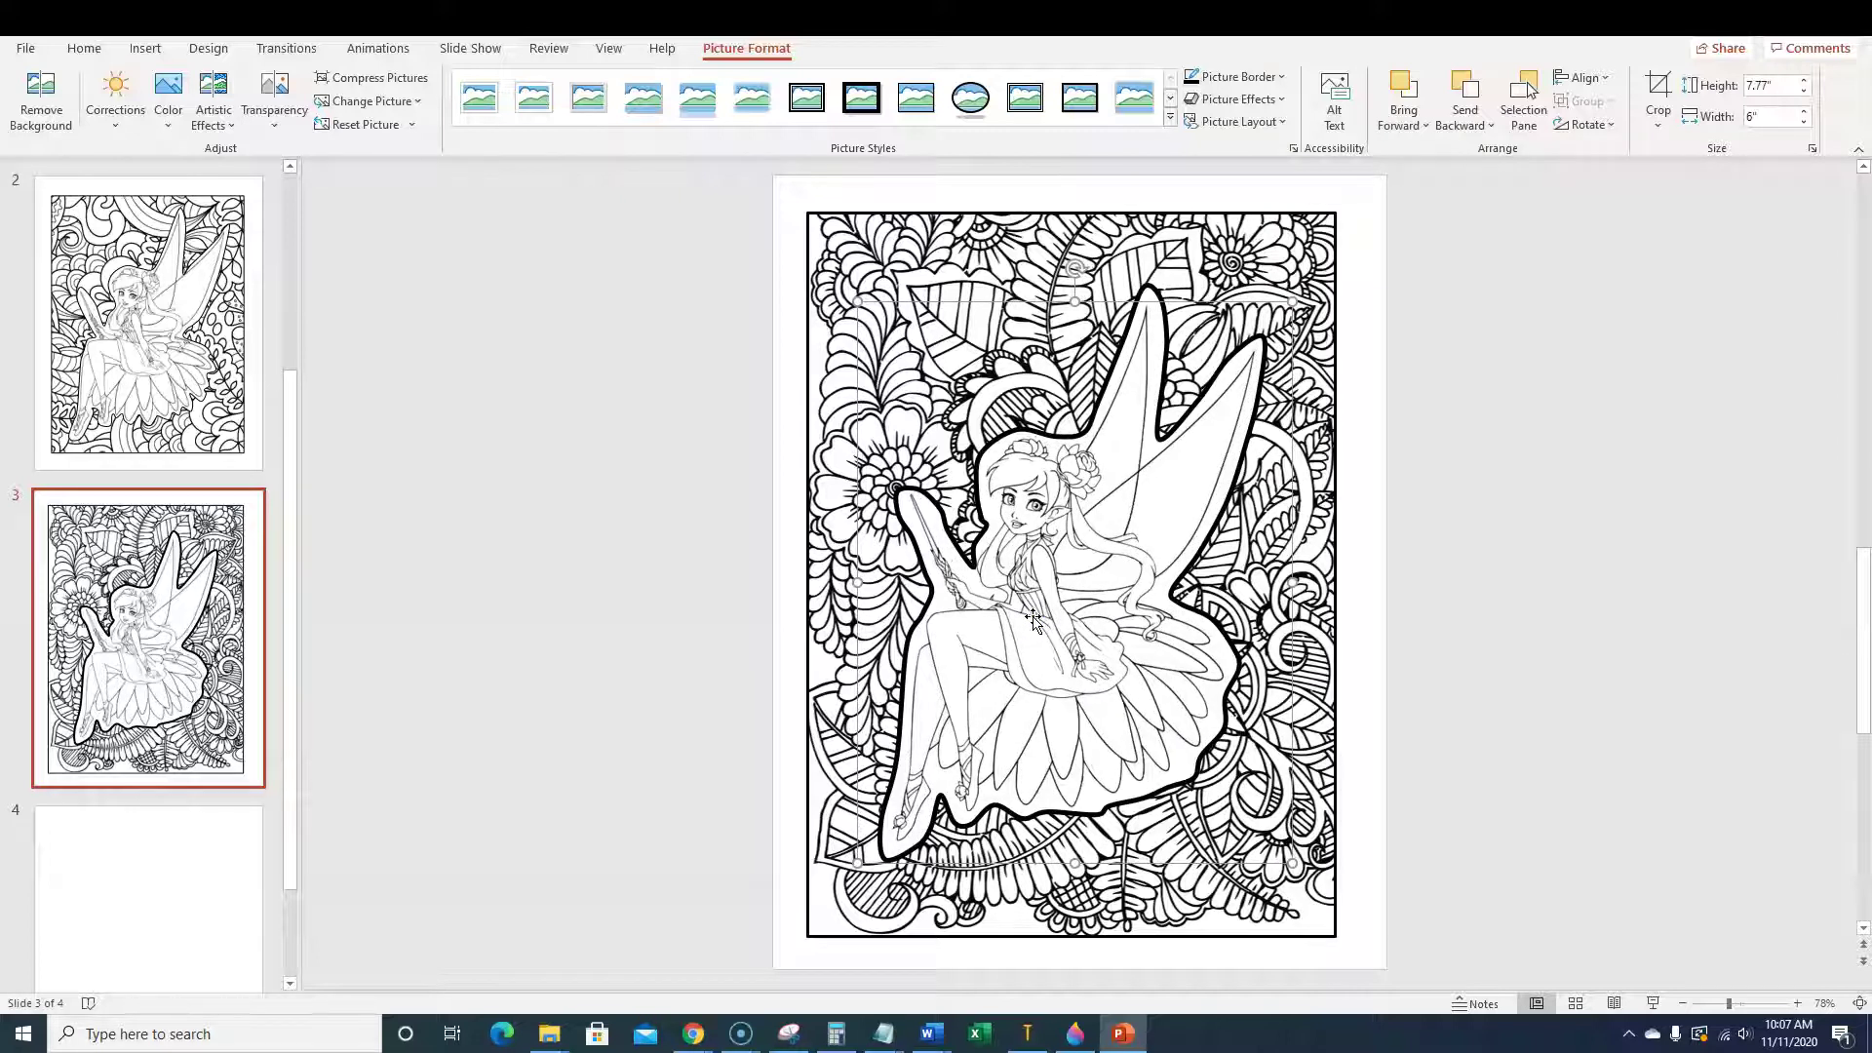
pyautogui.click(1579, 555)
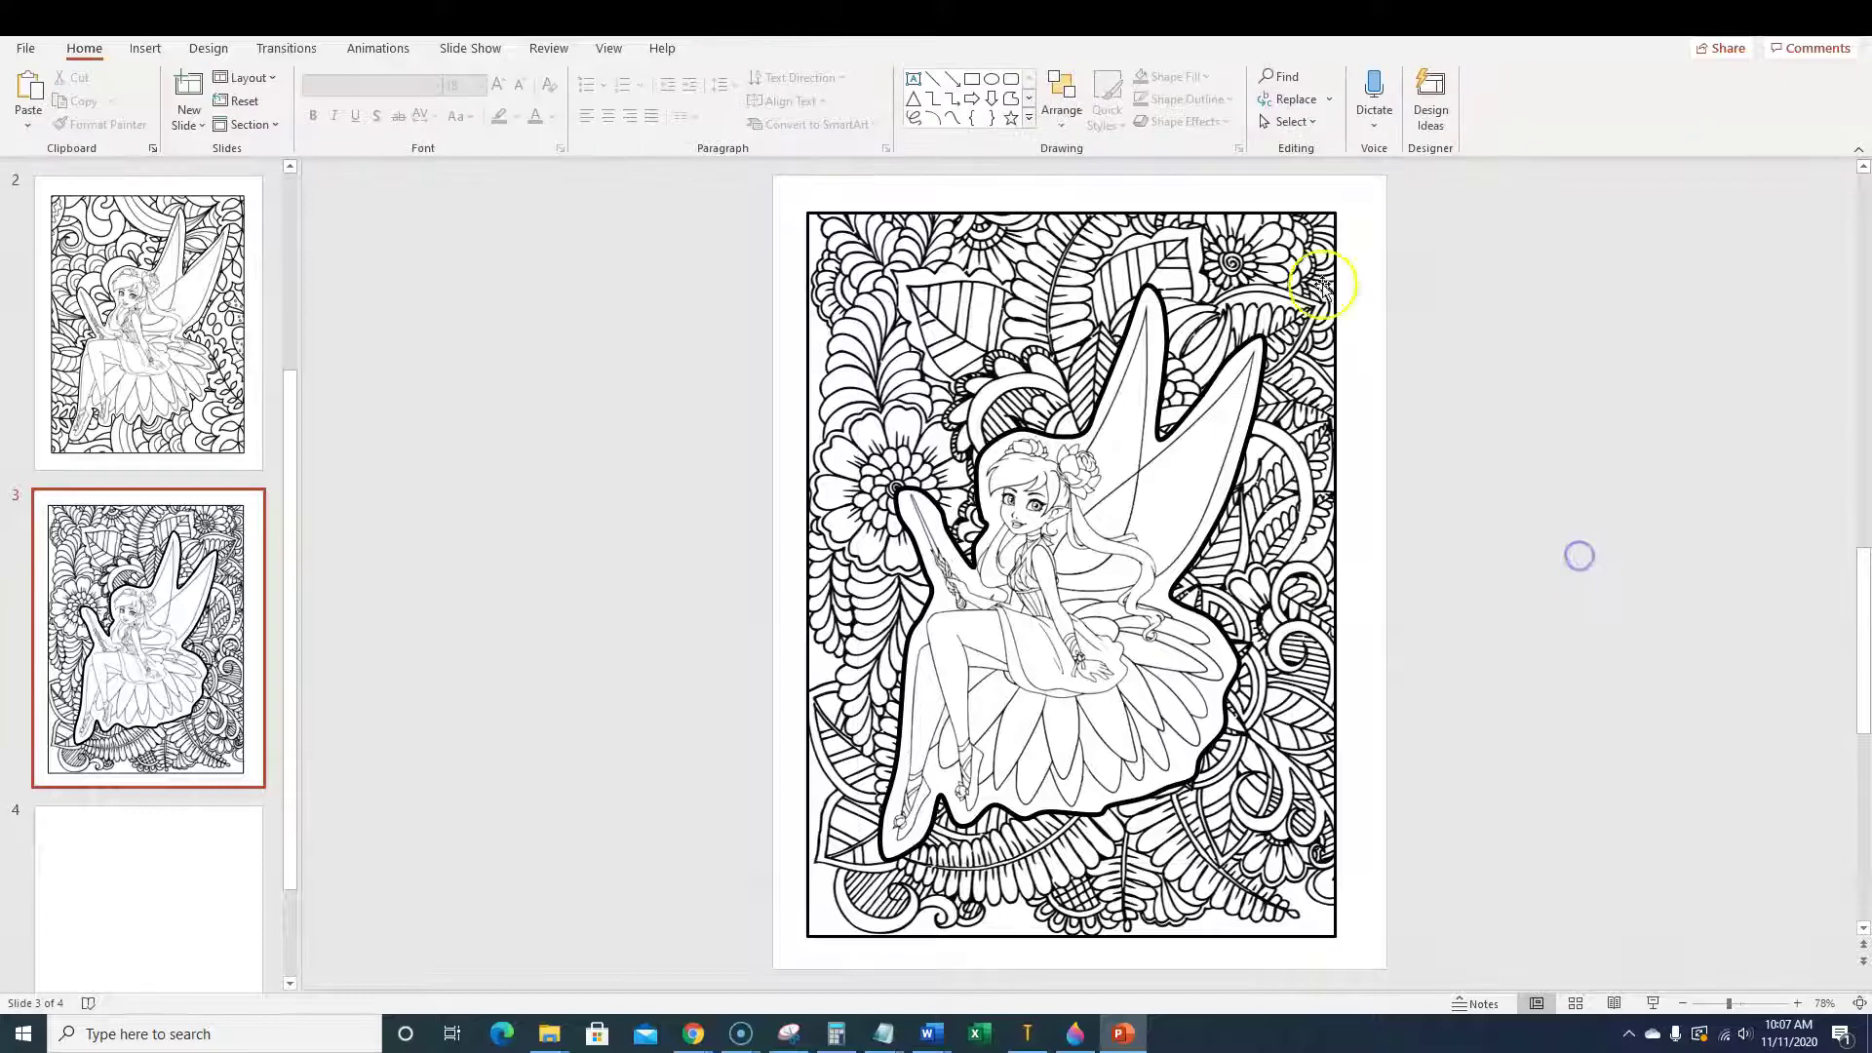
# Compare the fairy pages on slides 2 and 3, and send slide 3's fairy picture one level back behind the silhouette.
pyautogui.click(166, 297)
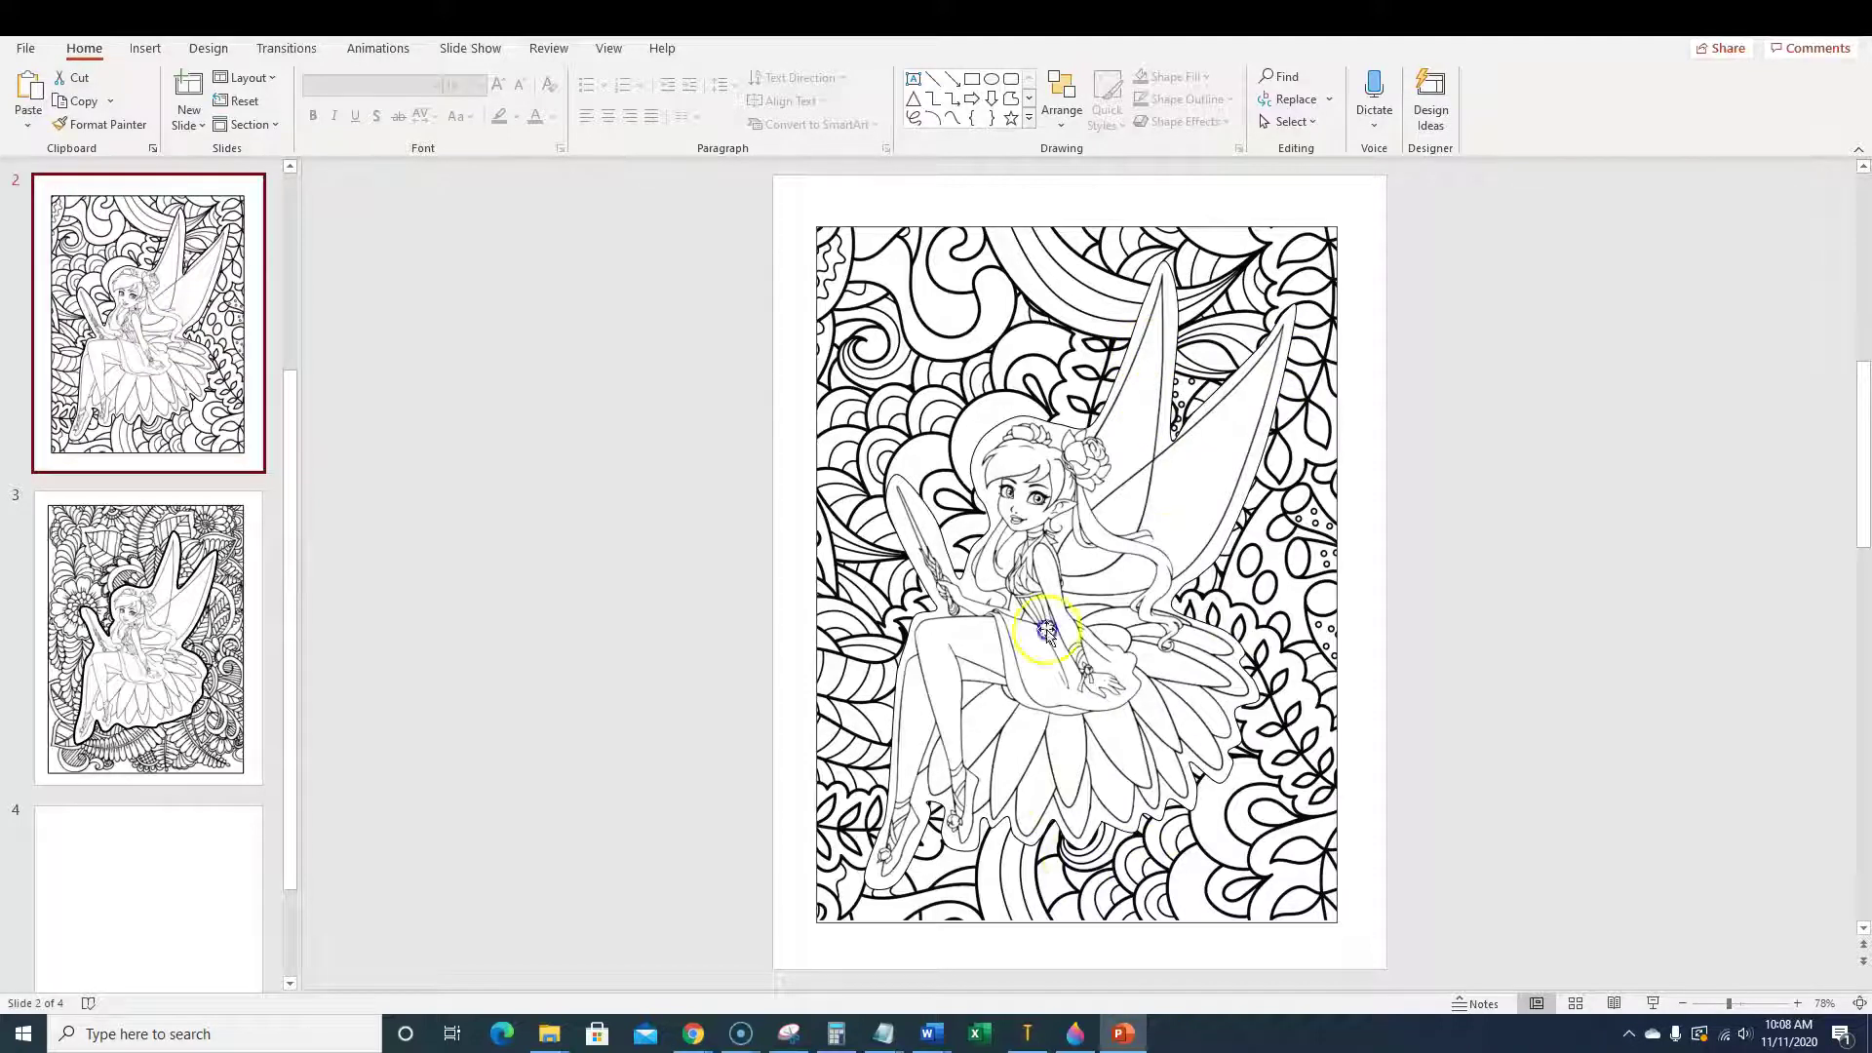
pyautogui.click(146, 614)
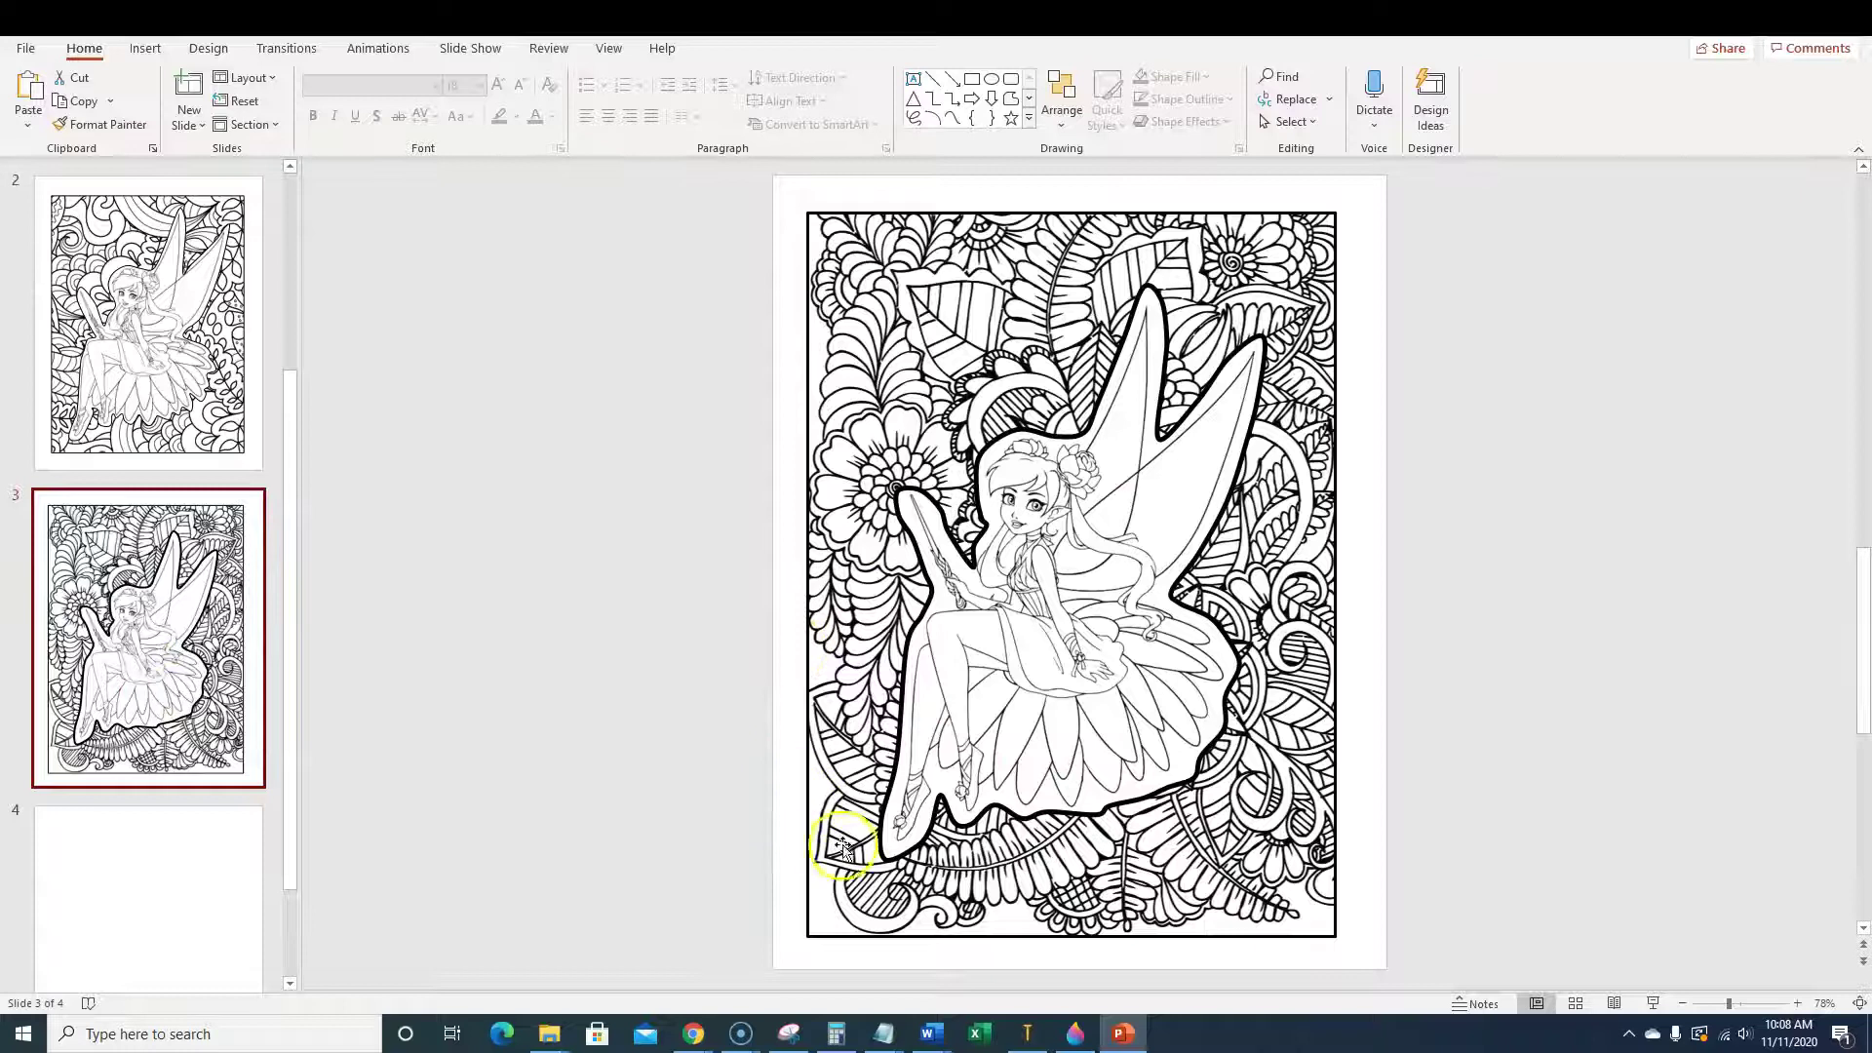
pyautogui.click(1133, 706)
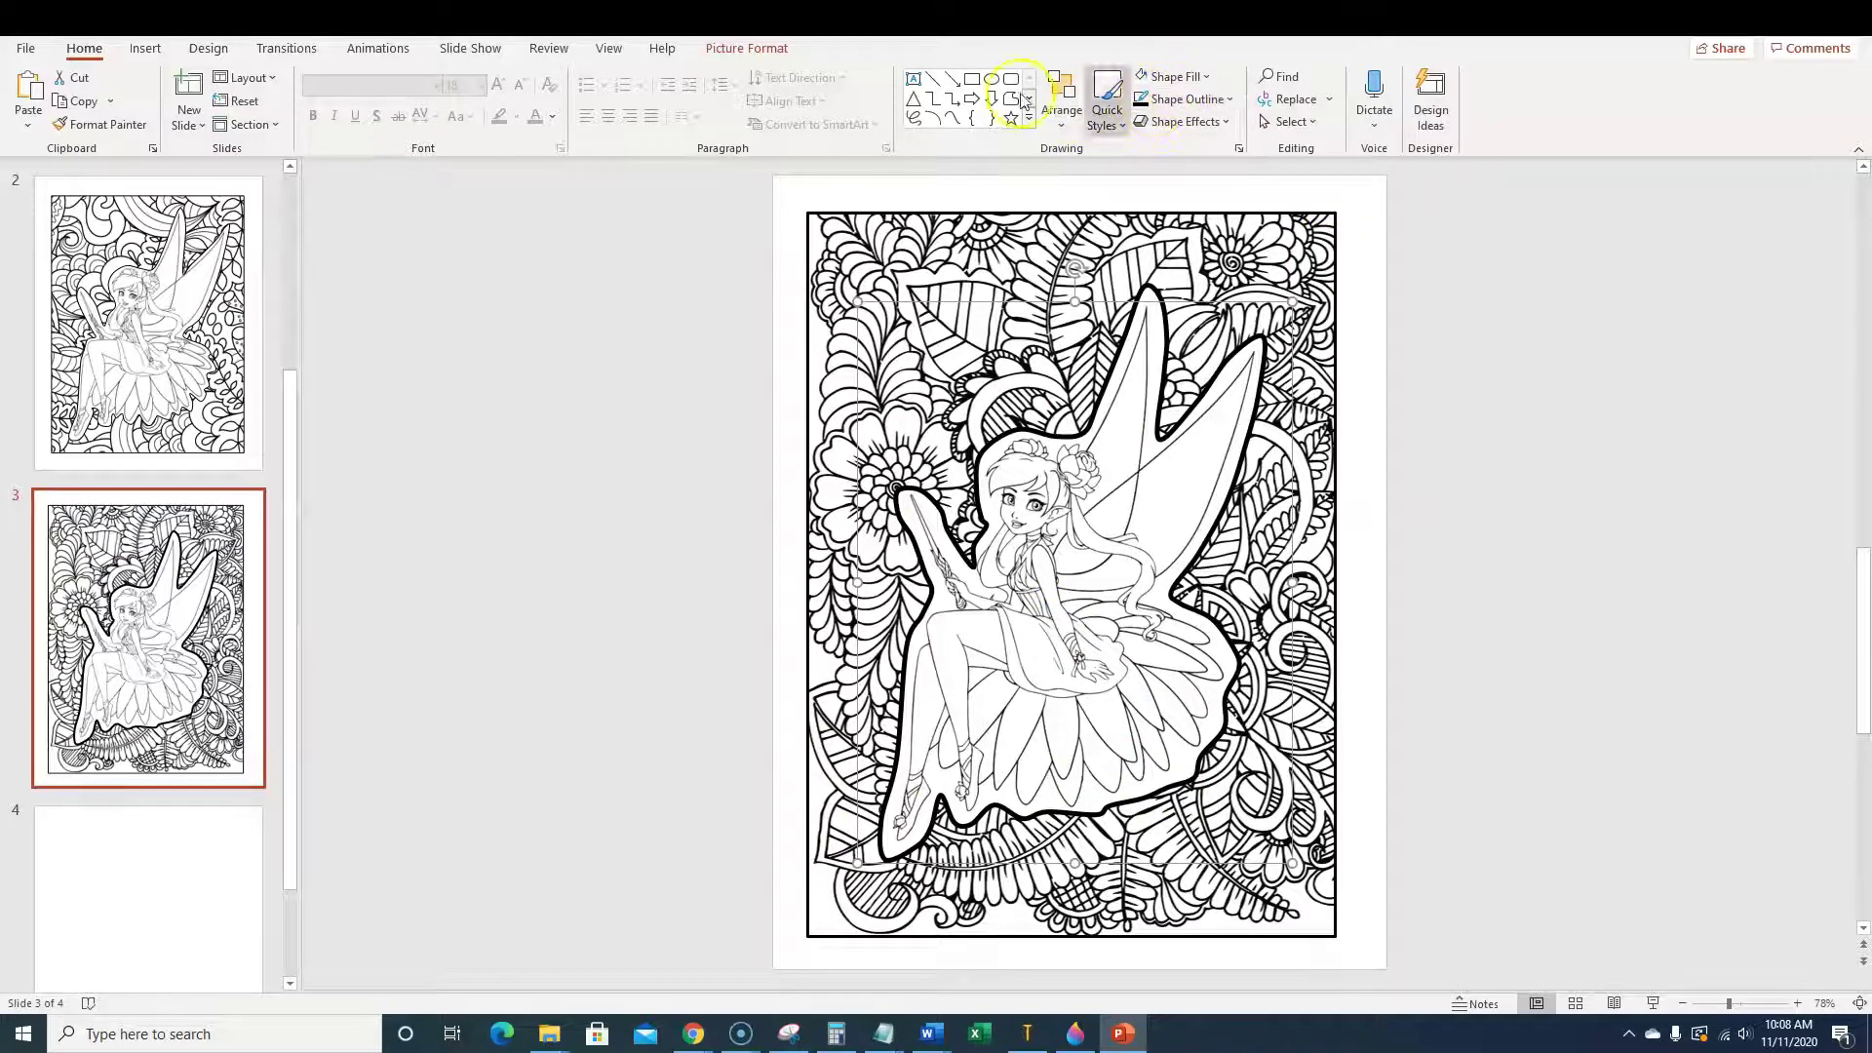
pyautogui.click(746, 48)
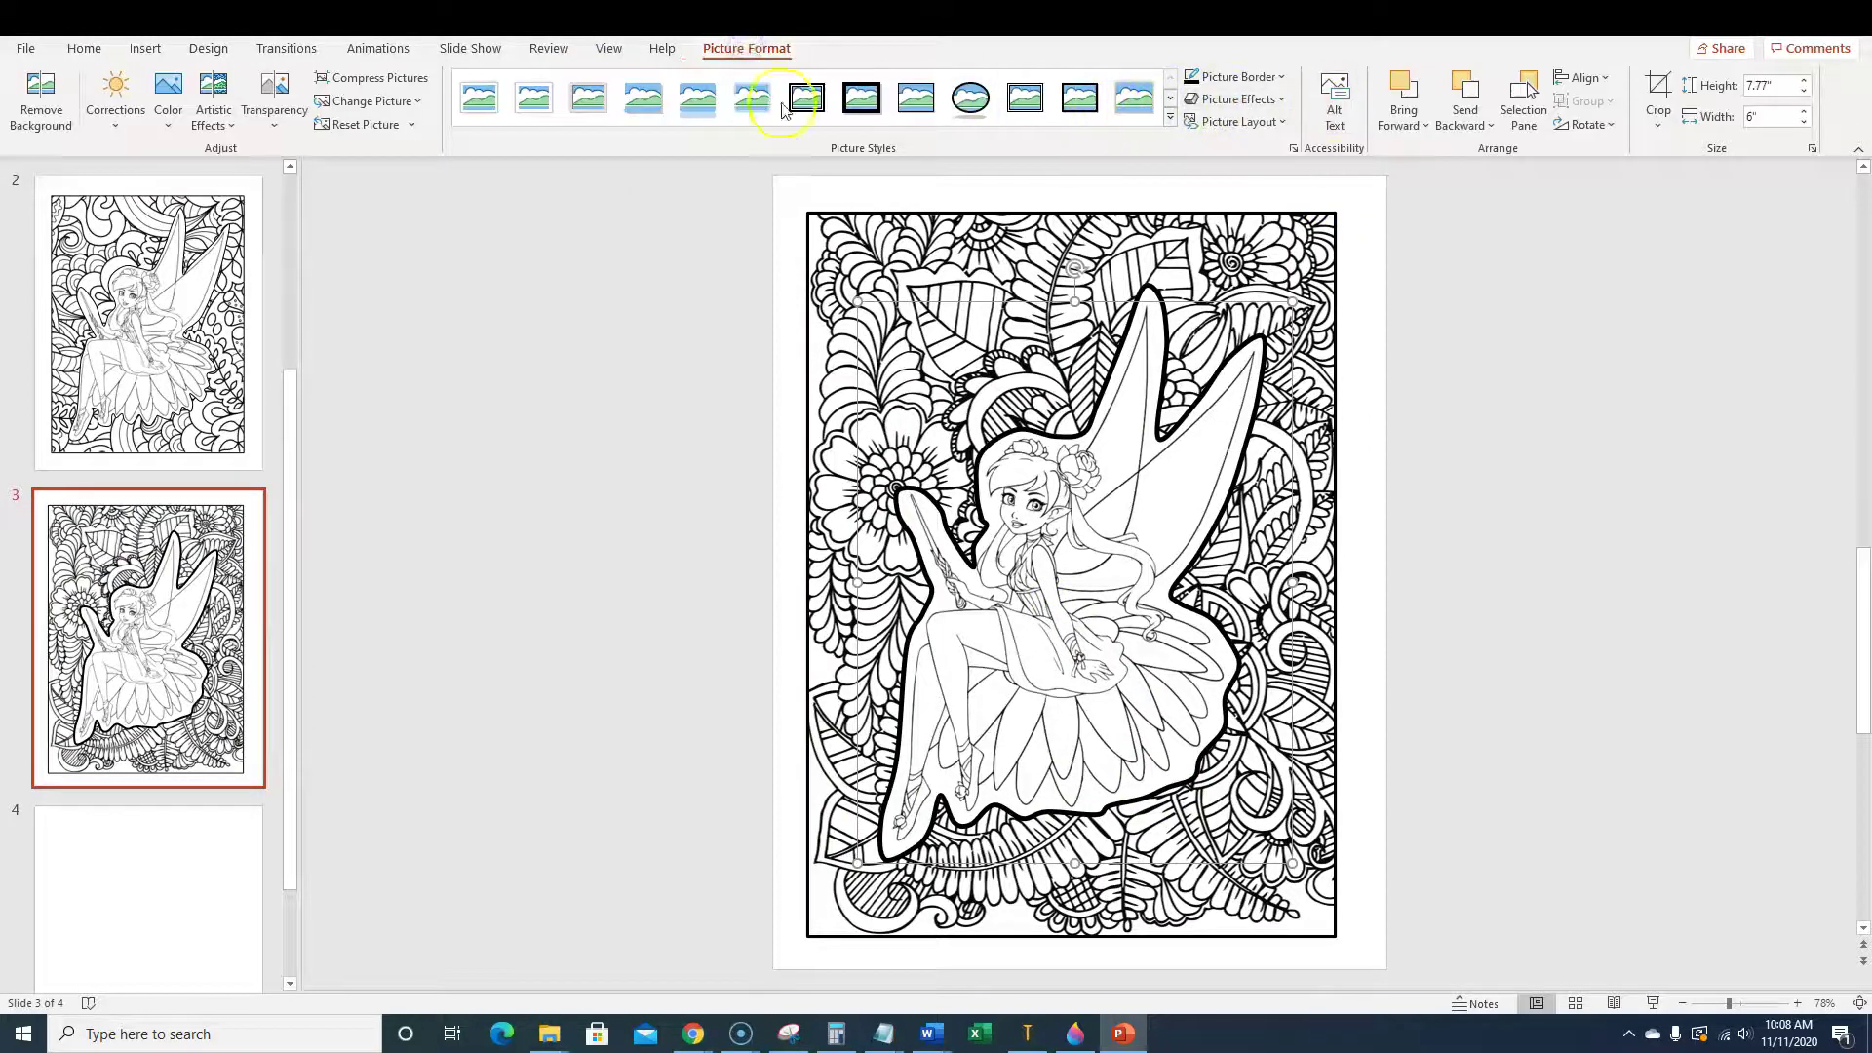
pyautogui.click(1466, 121)
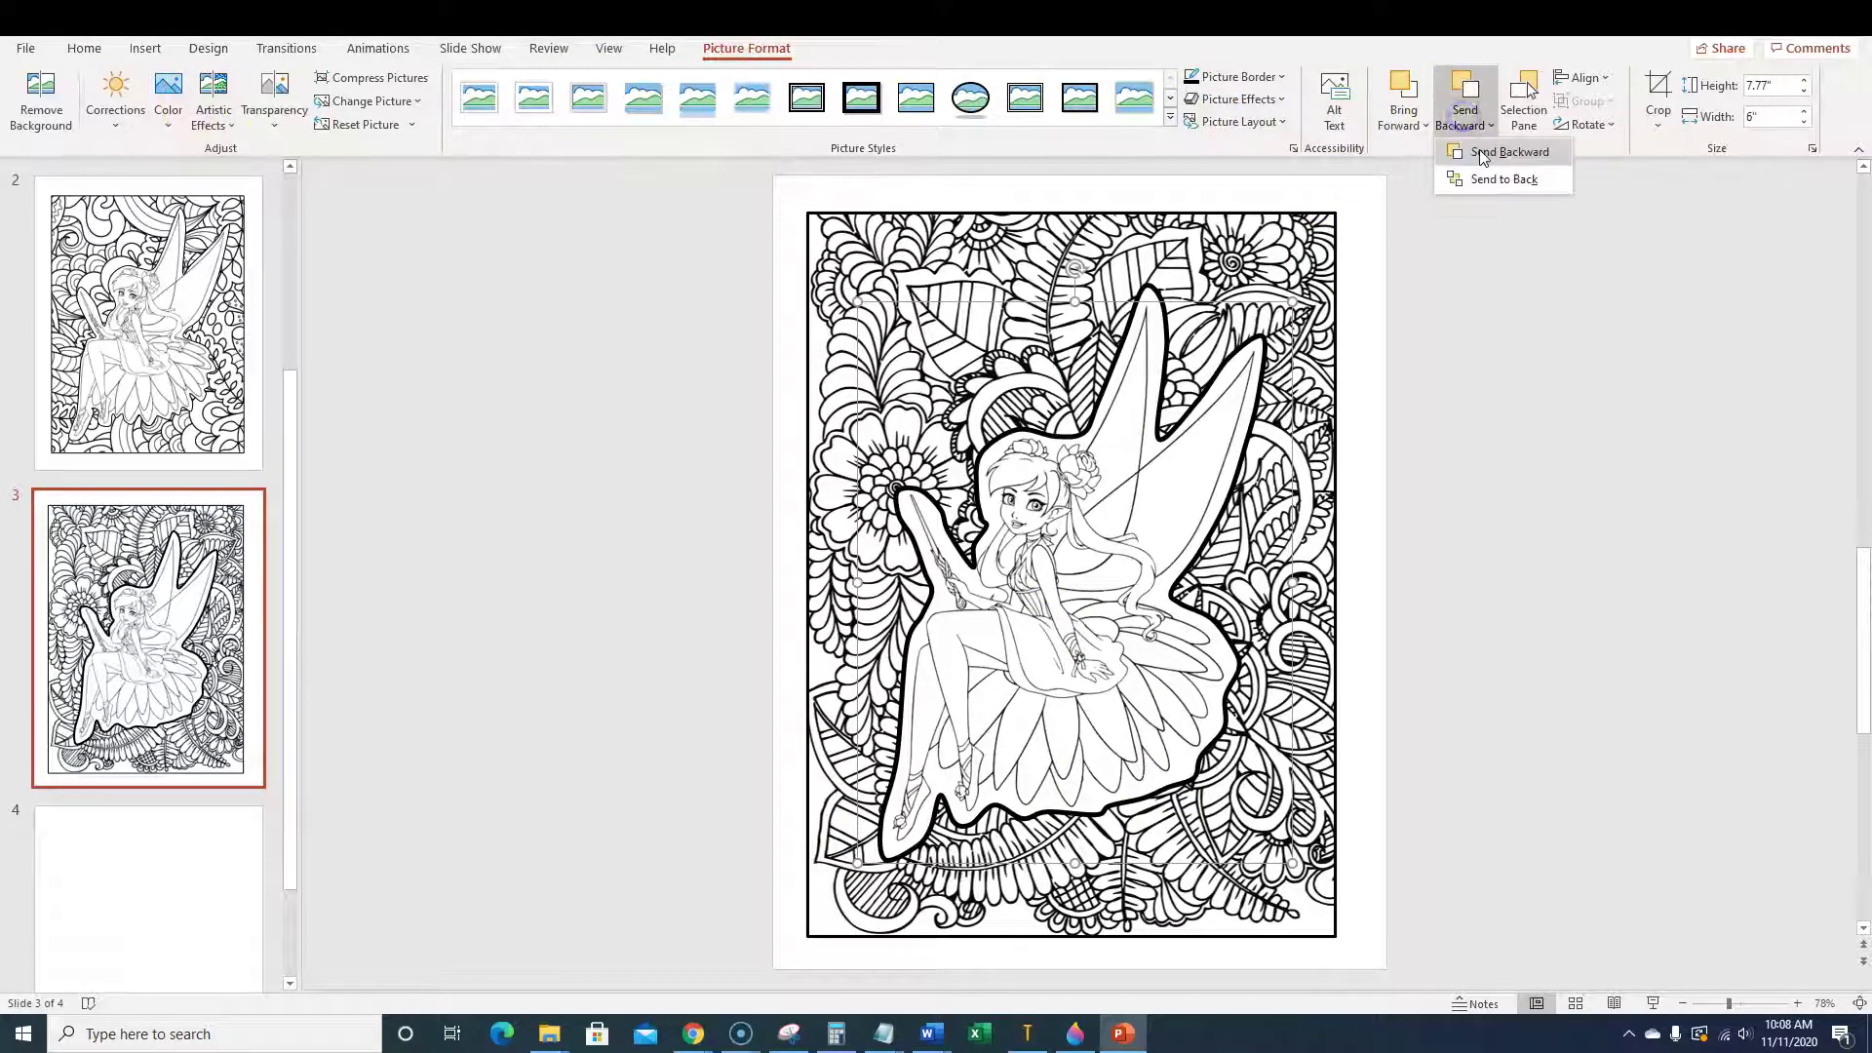
pyautogui.click(1464, 158)
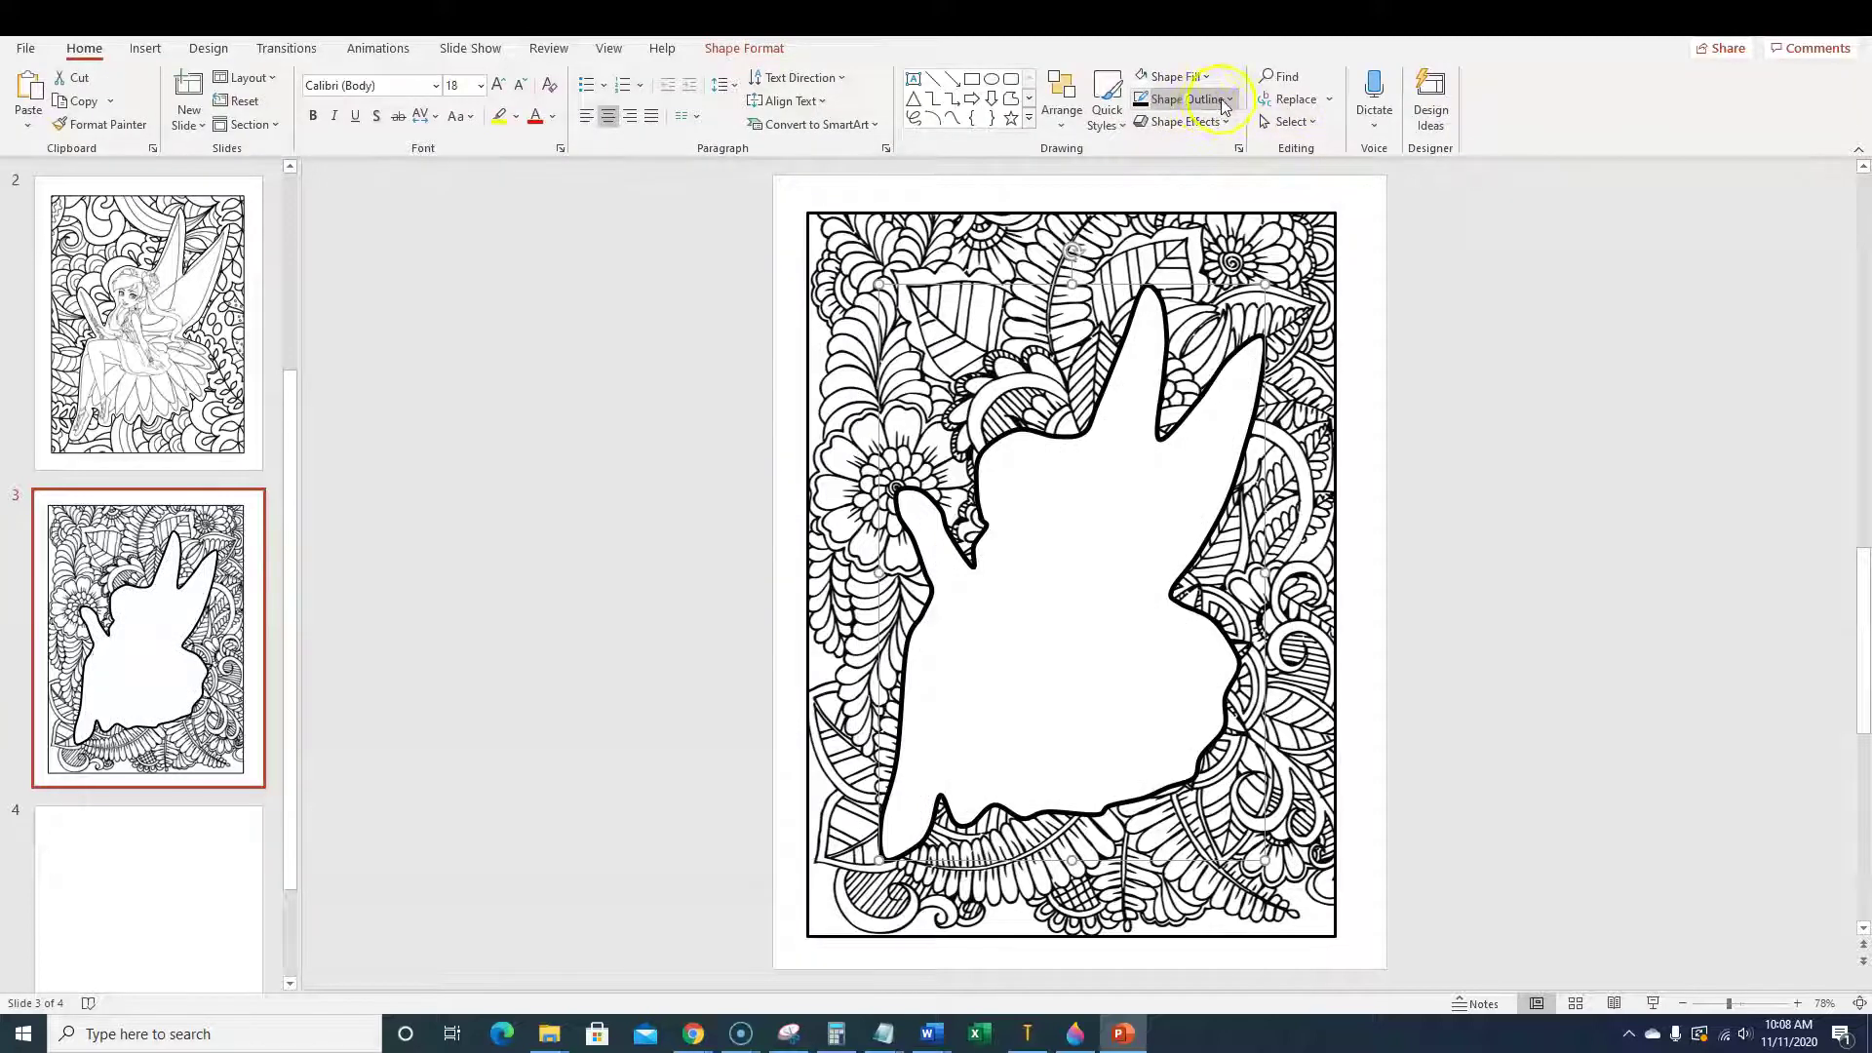
# Thin the white silhouette's outline to a ¼ pt line weight.
pyautogui.click(1226, 101)
pyautogui.moveTo(1189, 398)
pyautogui.click(1380, 454)
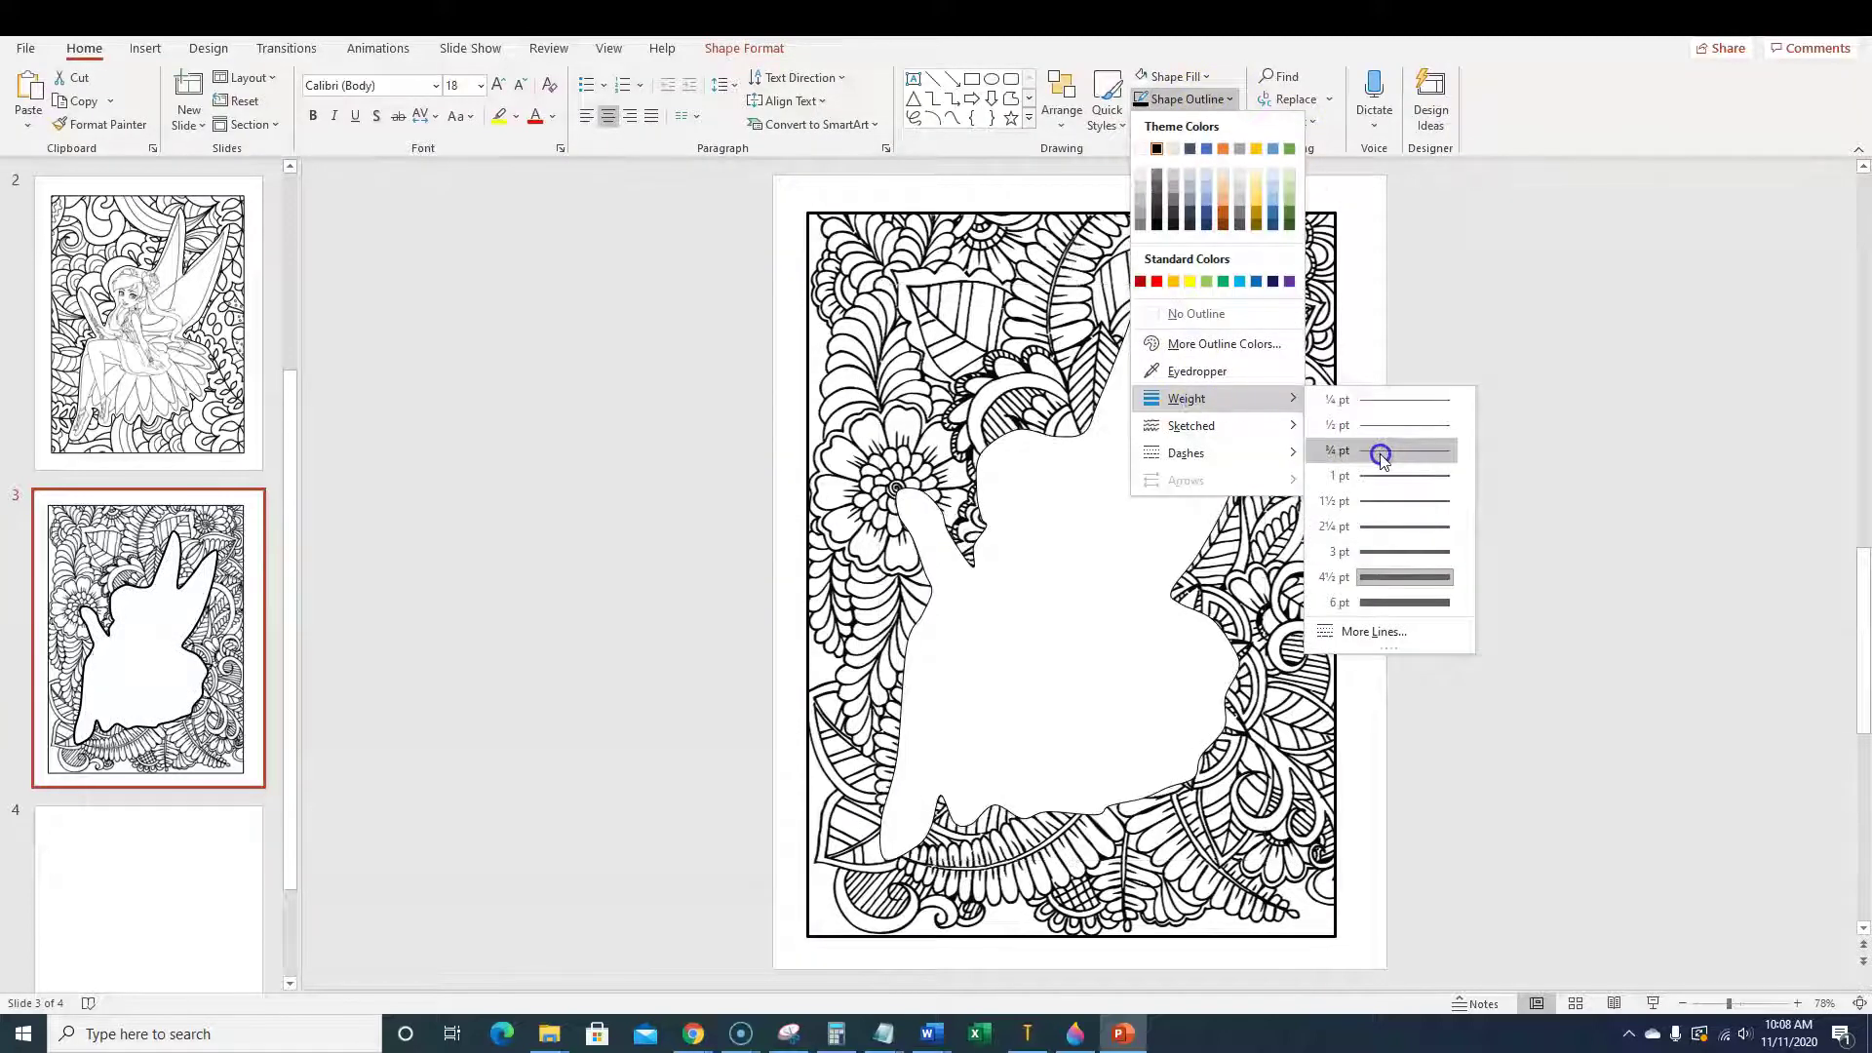
pyautogui.click(1378, 402)
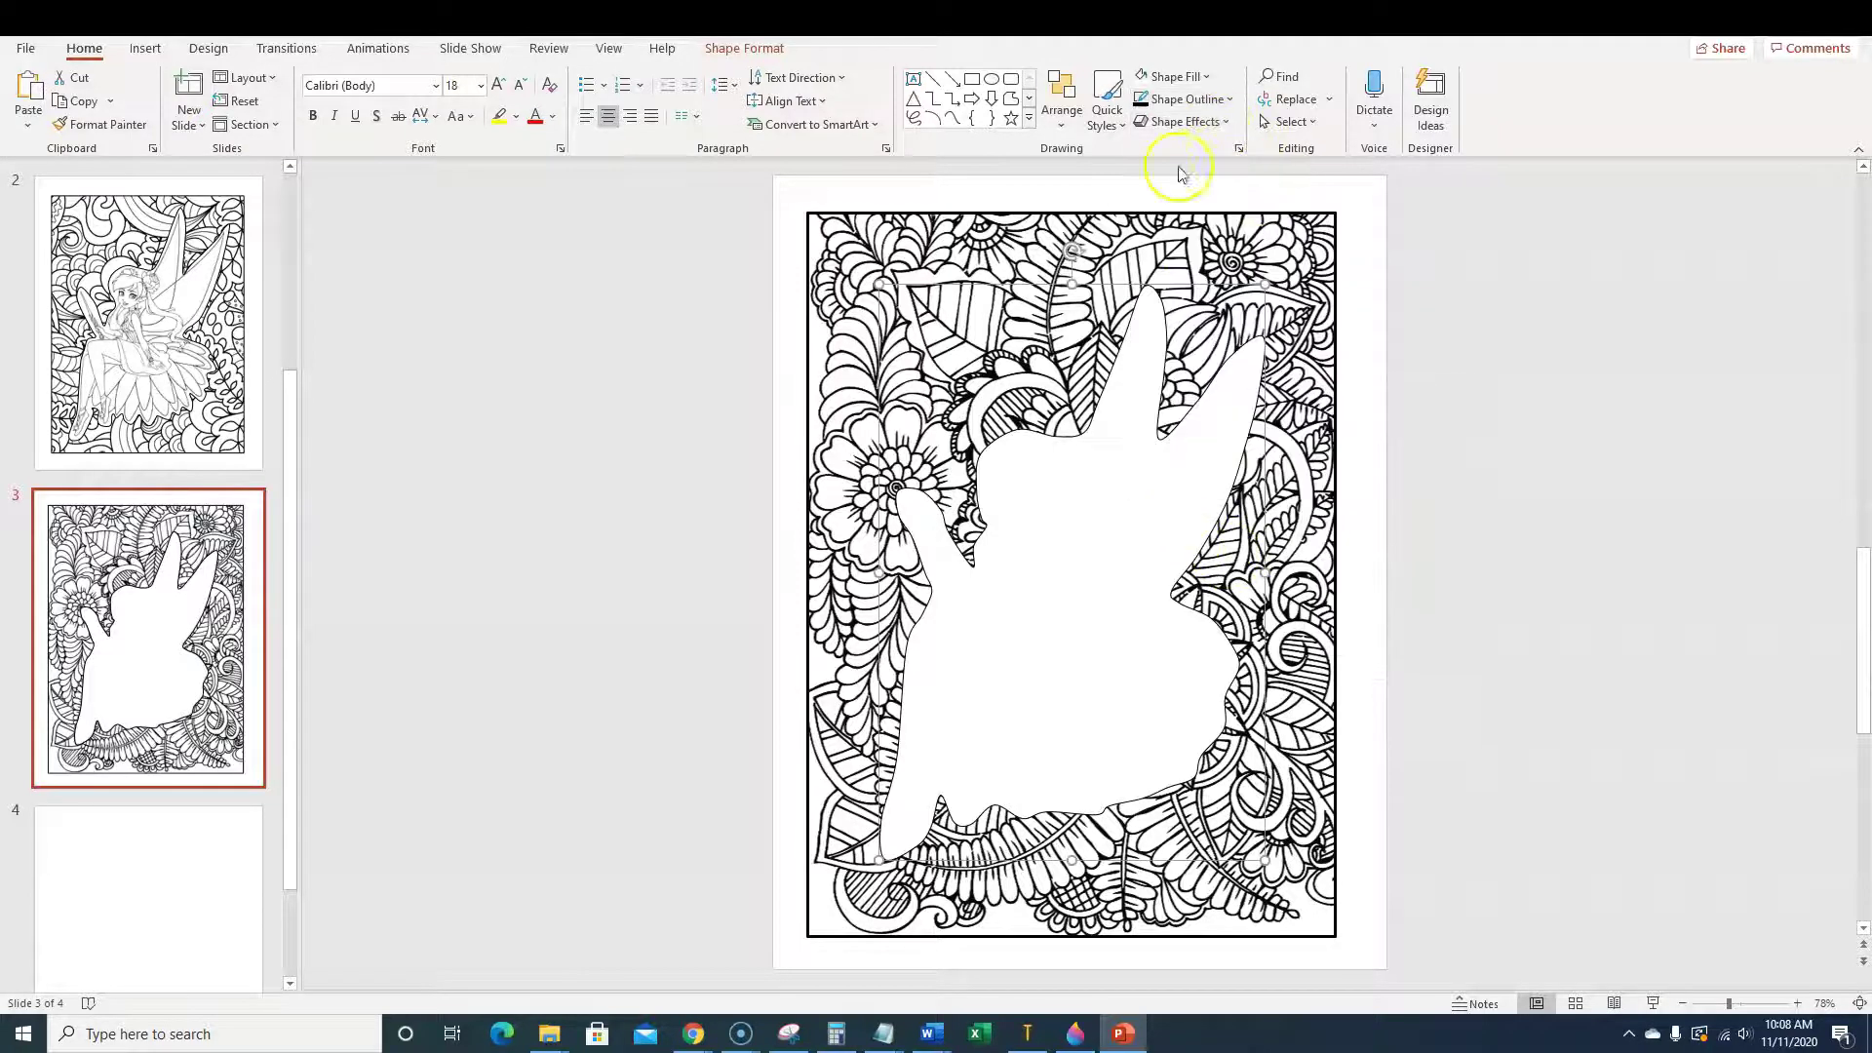
# Reorder the objects on slide 3 so the fairy picture sits in front of the white silhouette, and clear the selection.
pyautogui.click(1066, 112)
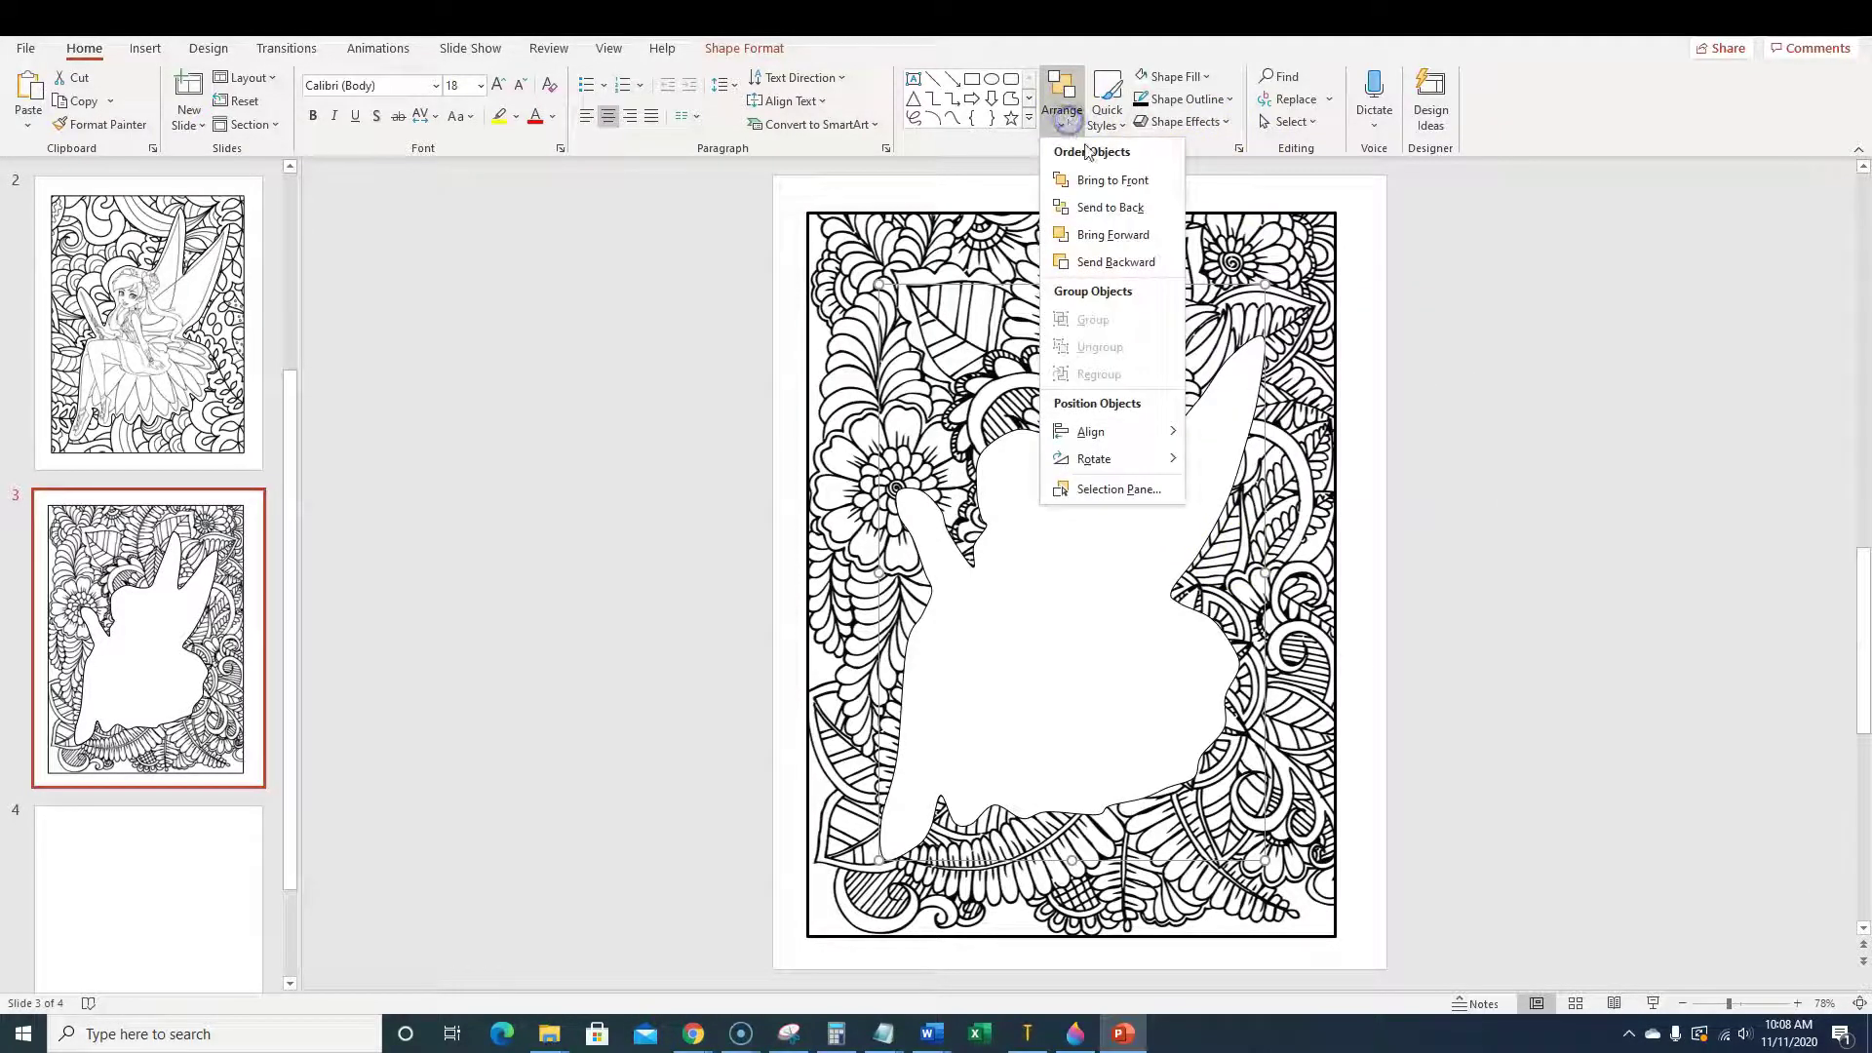
pyautogui.click(1099, 183)
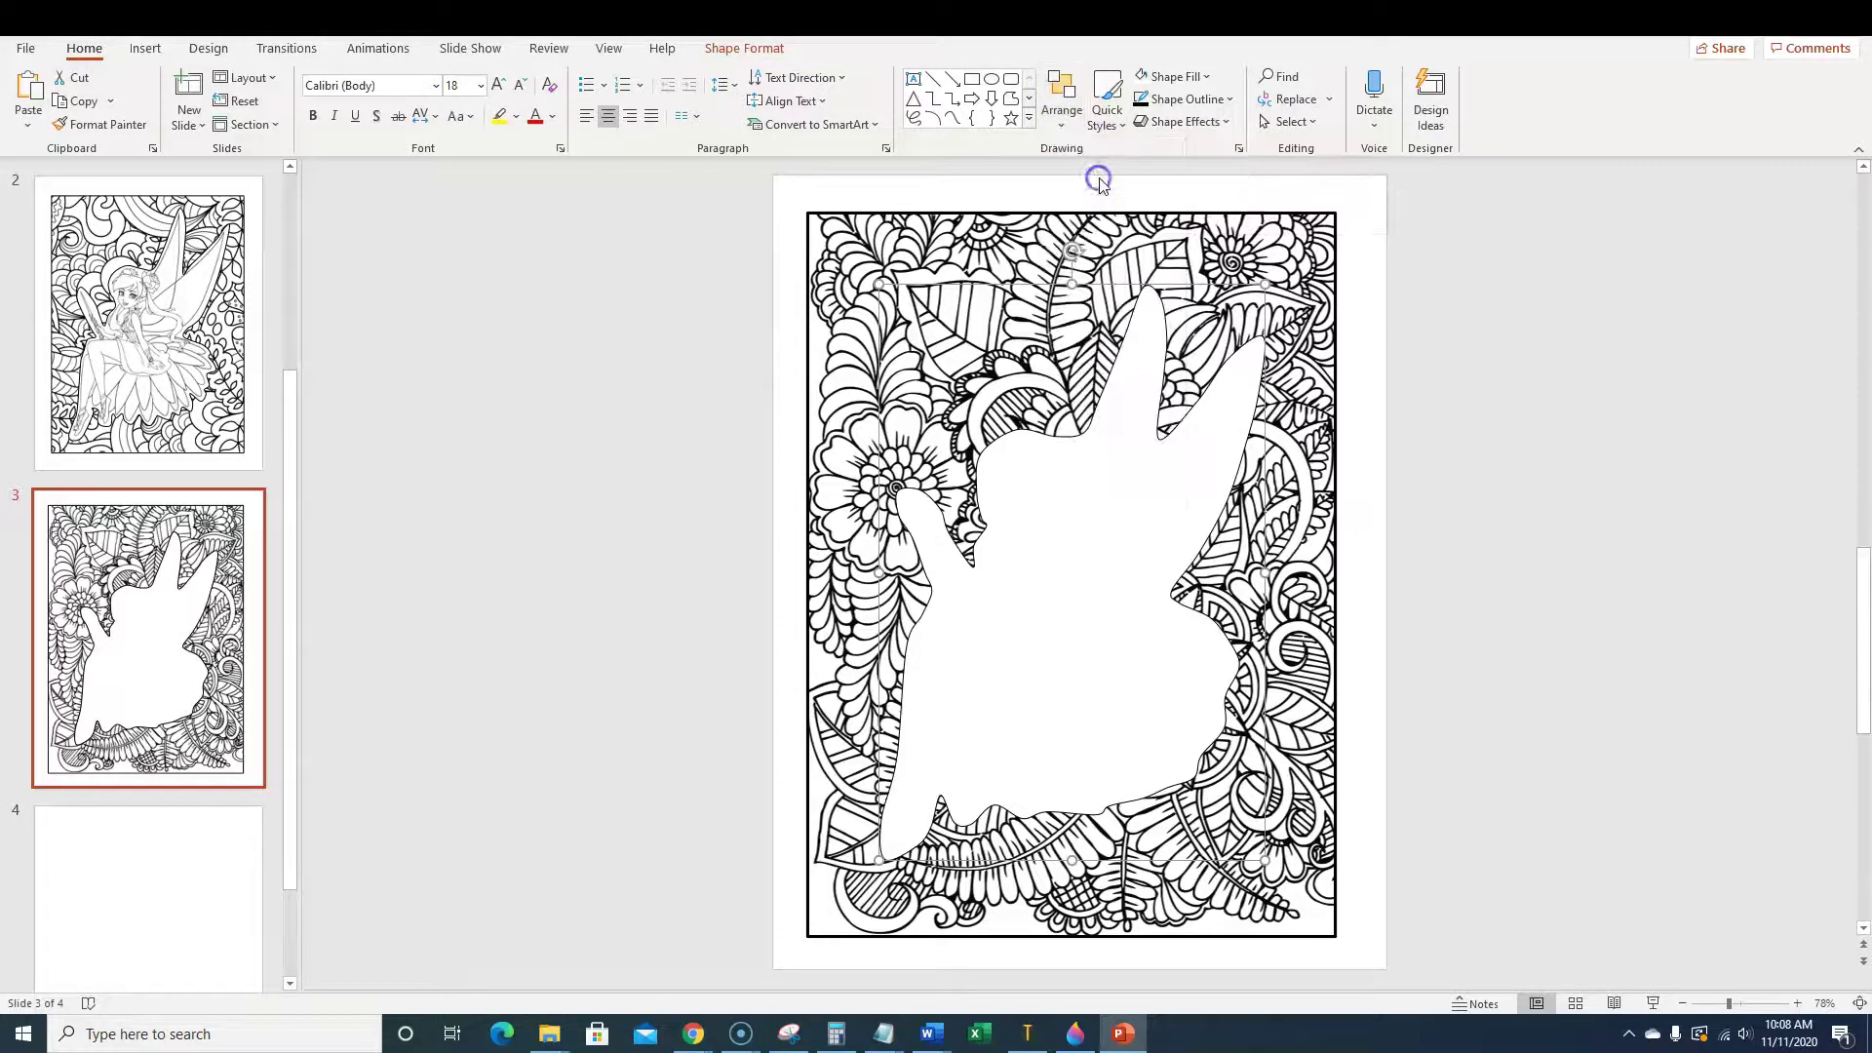
pyautogui.click(1063, 121)
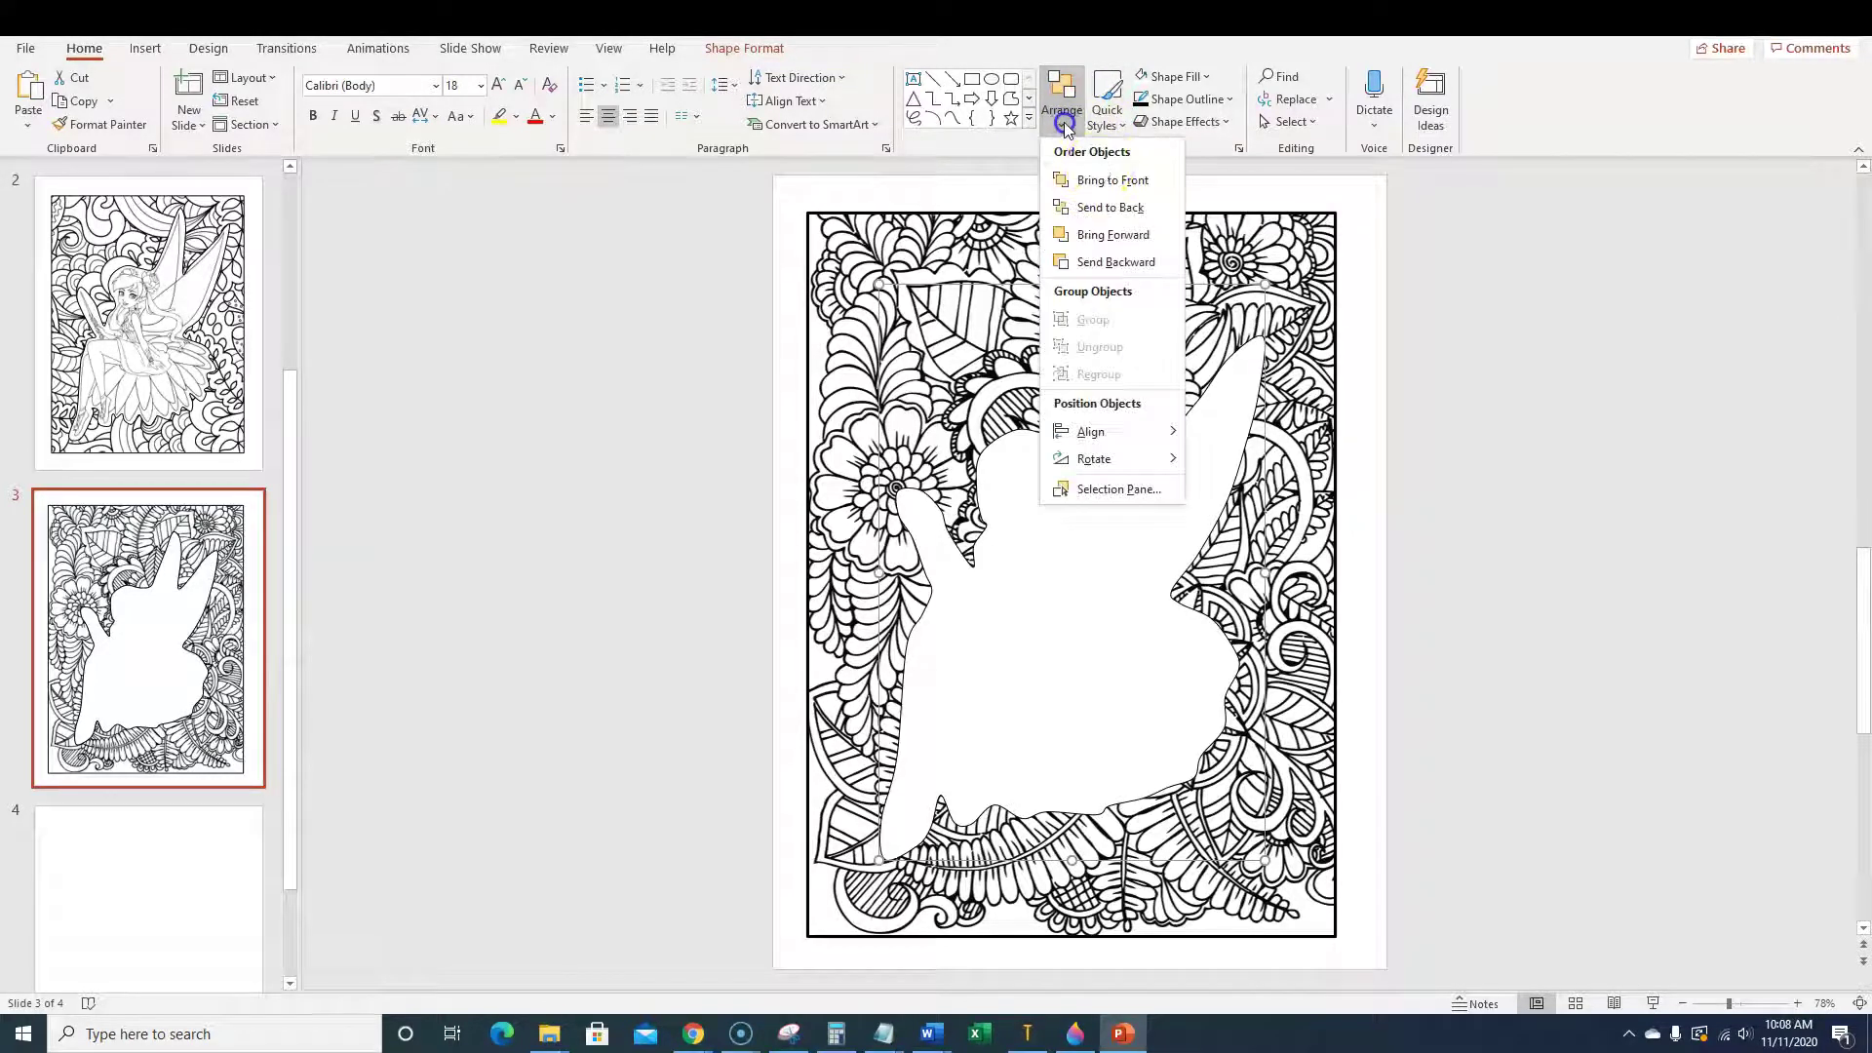
pyautogui.click(1107, 183)
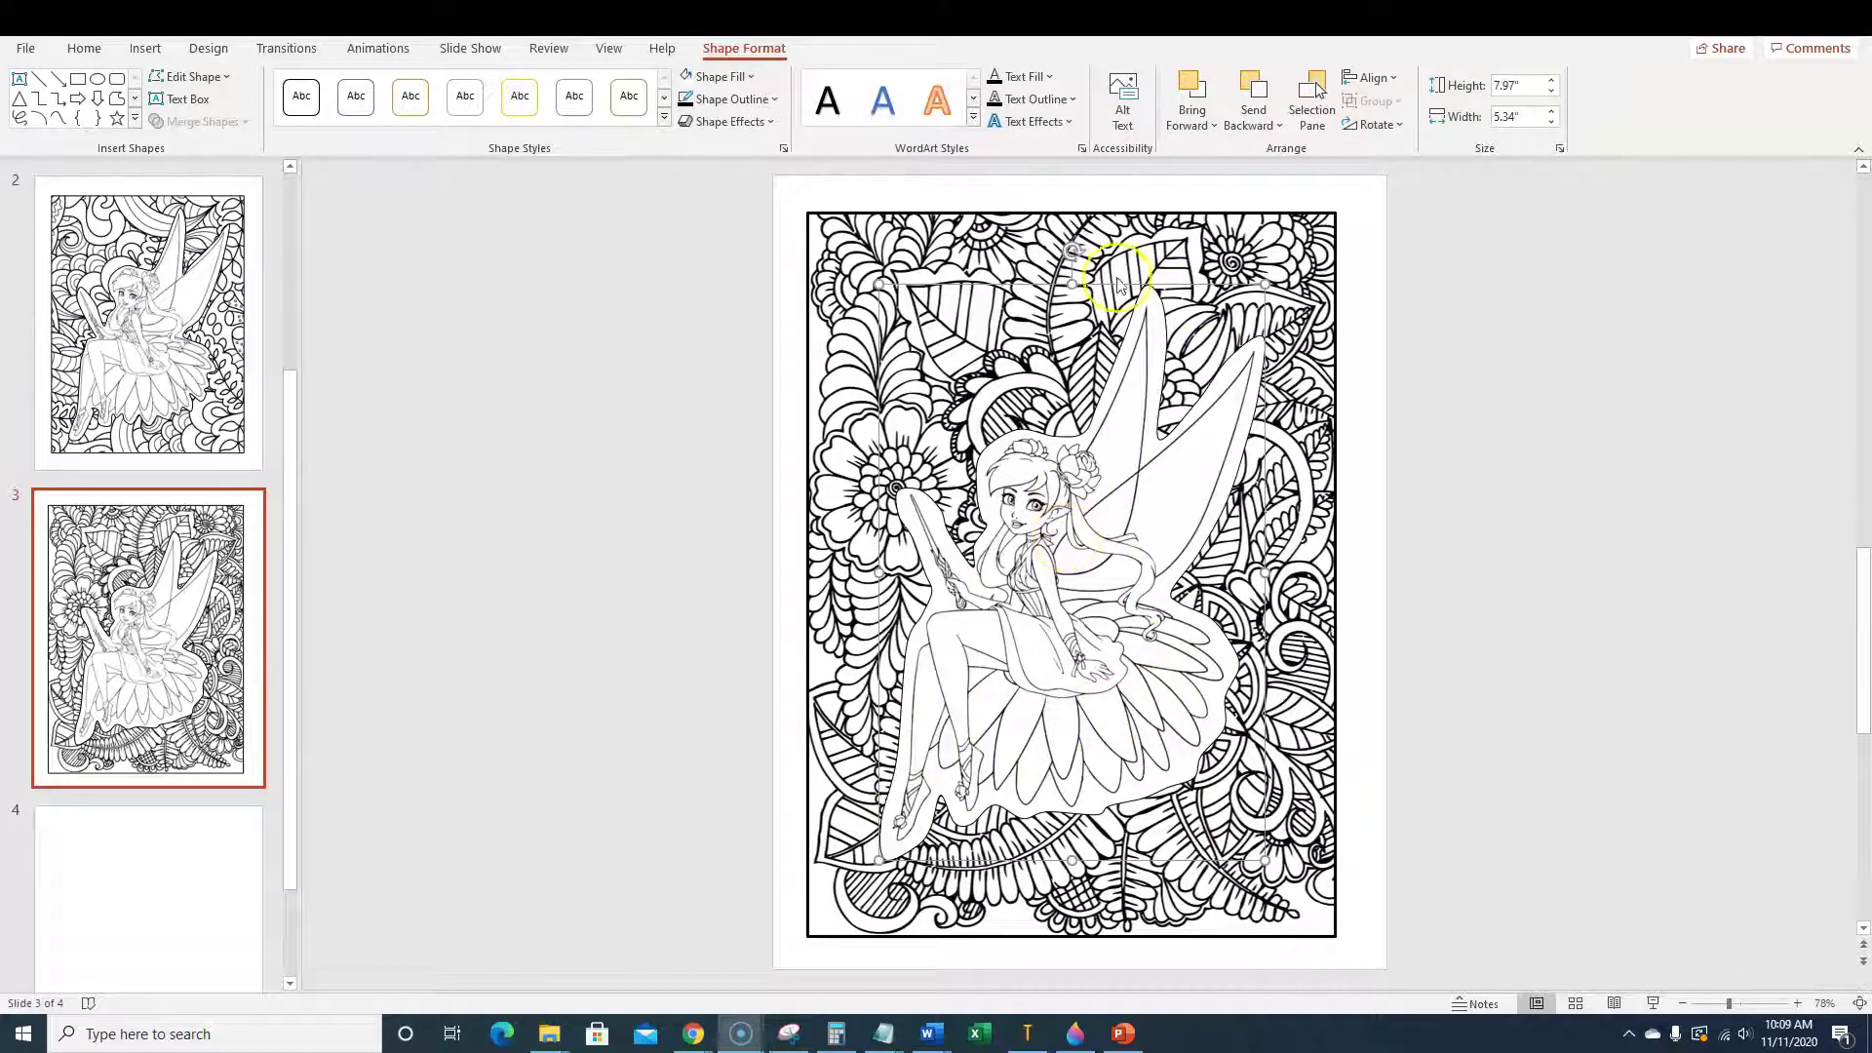
pyautogui.click(1554, 647)
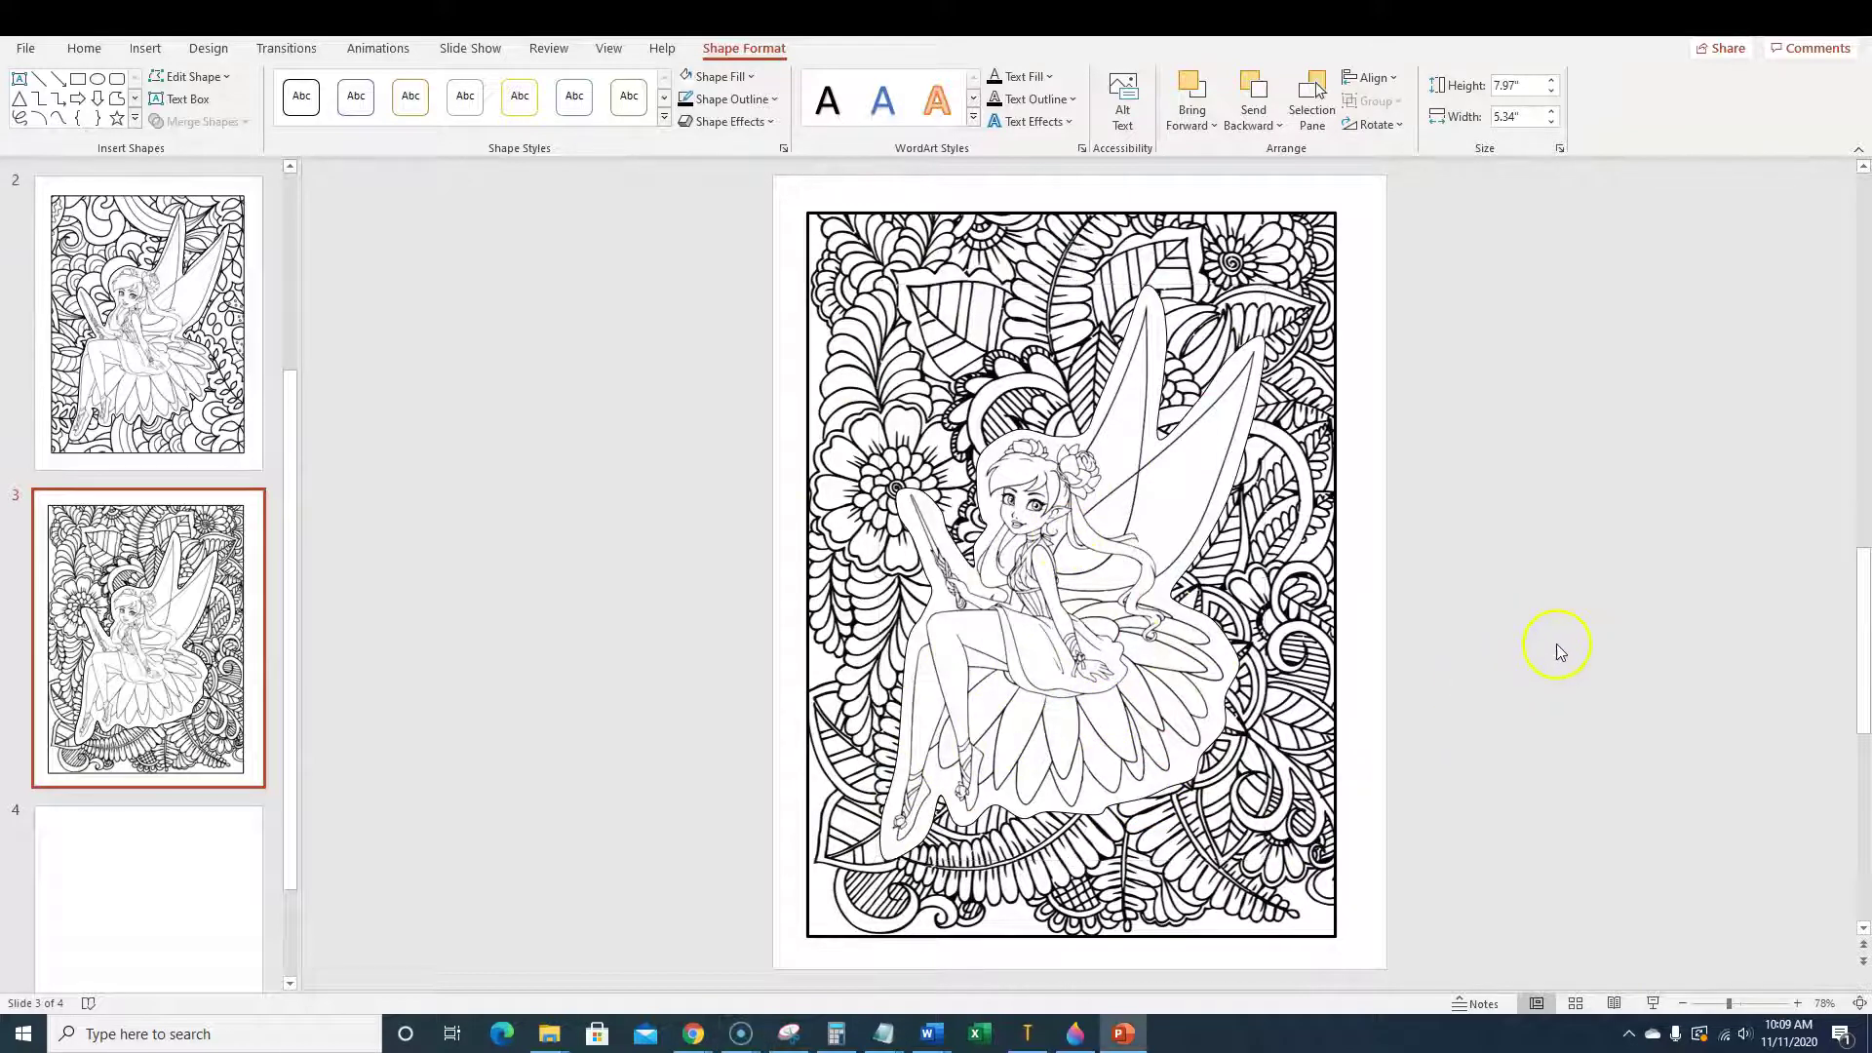
pyautogui.click(1311, 604)
pyautogui.click(1498, 563)
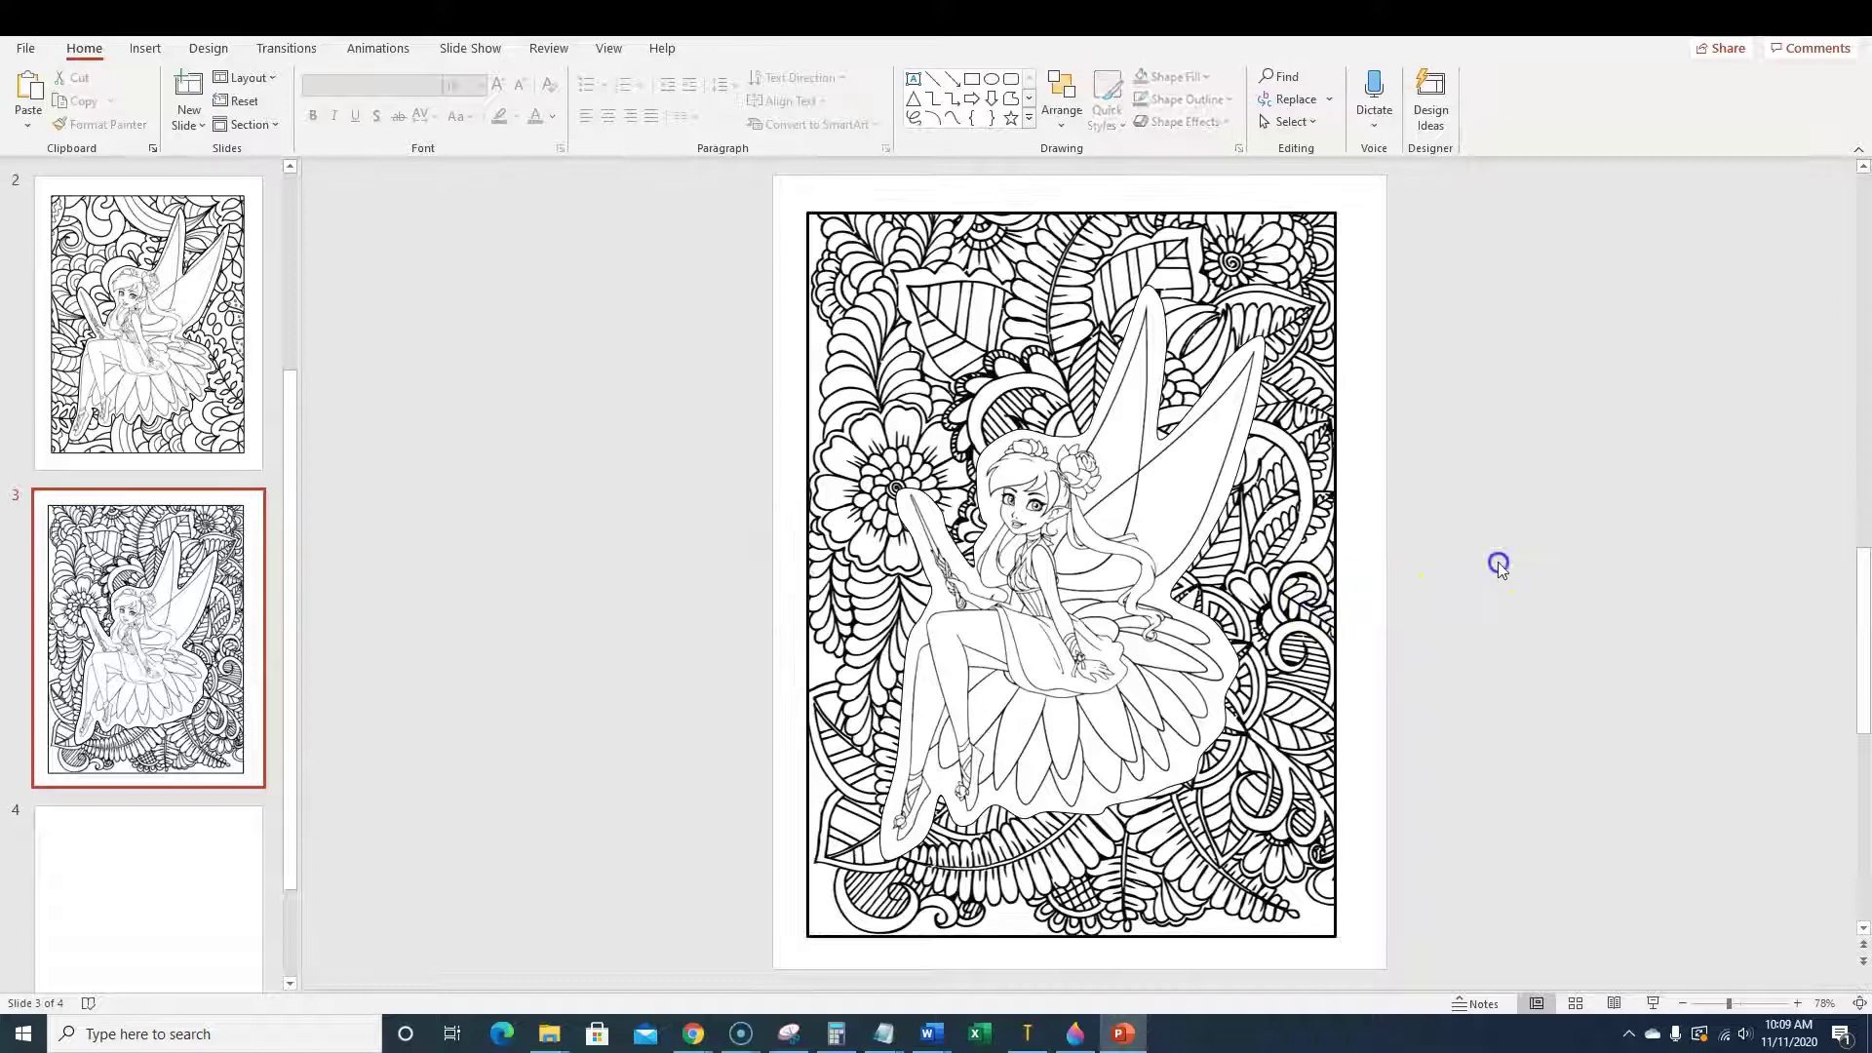
pyautogui.click(1567, 523)
# Switch to Chrome and look through the Unicorn Coloring Pack page's bonus offers, from Bonus #1 to Bonus #4.
pyautogui.click(691, 1029)
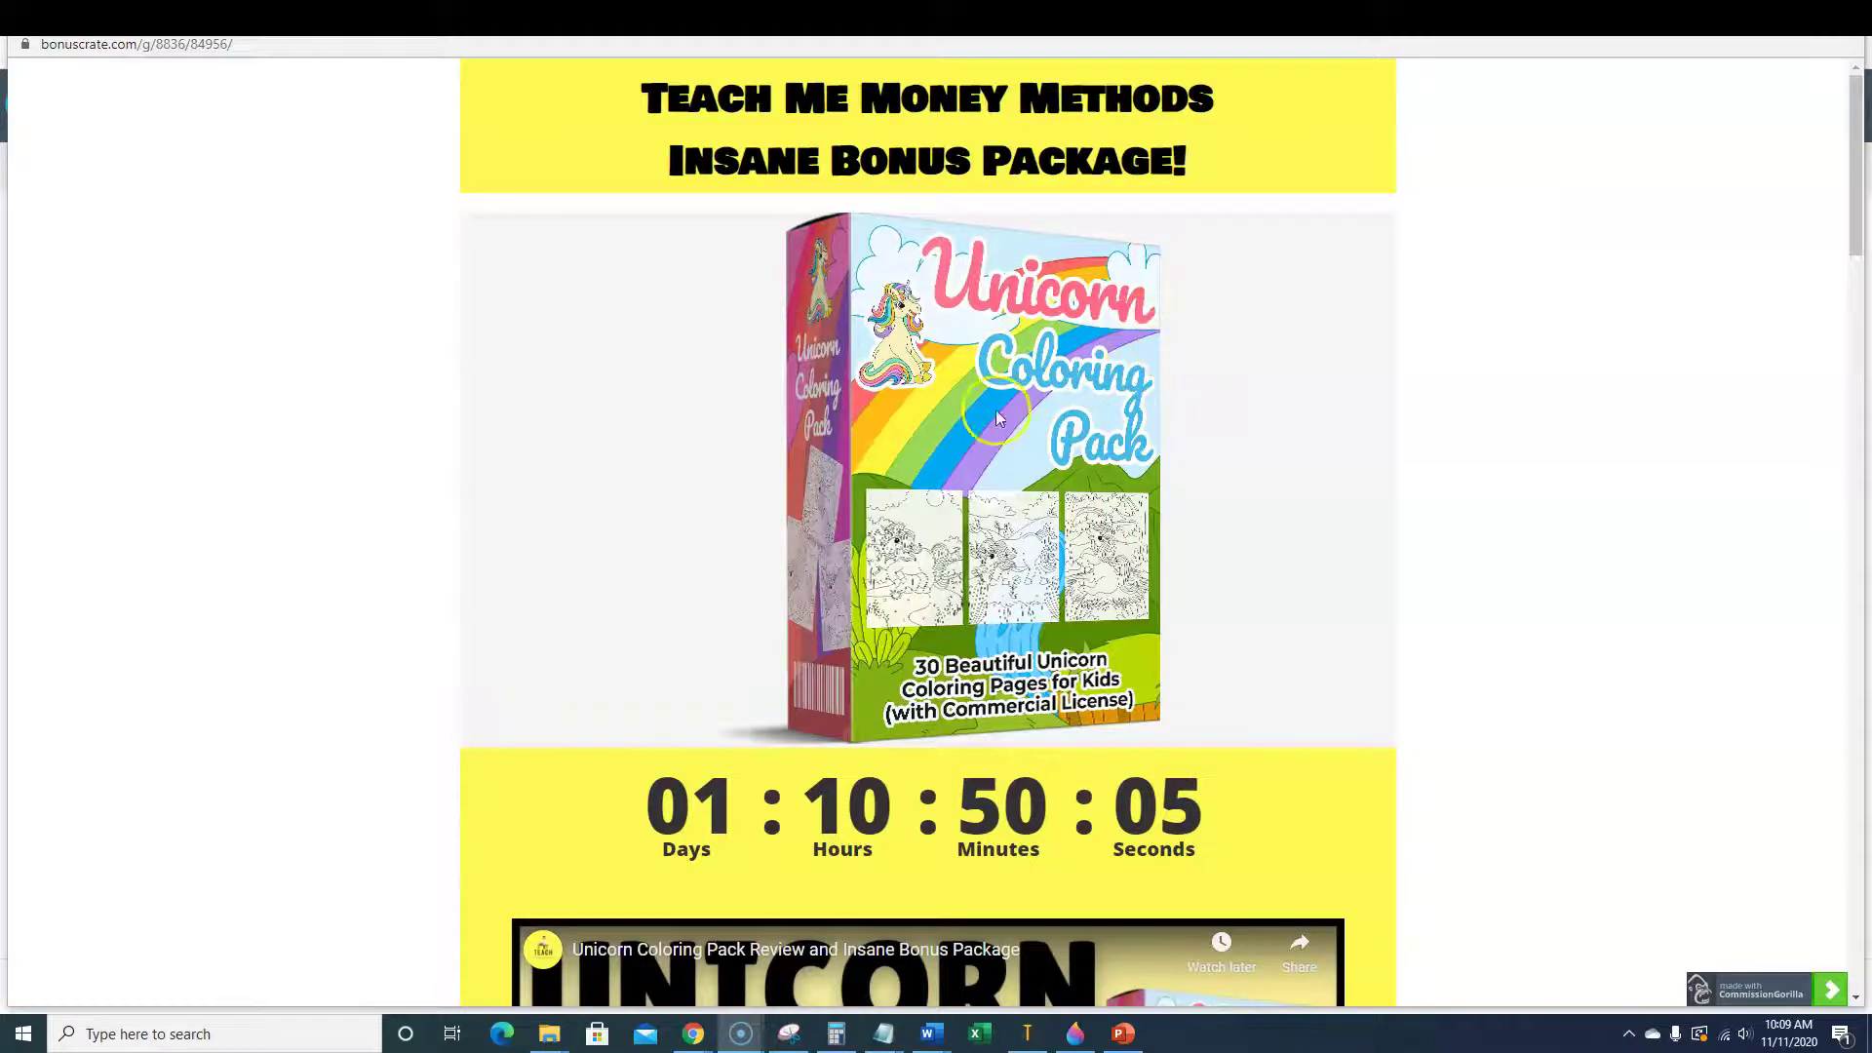
pyautogui.scroll(-18, 1070, 442)
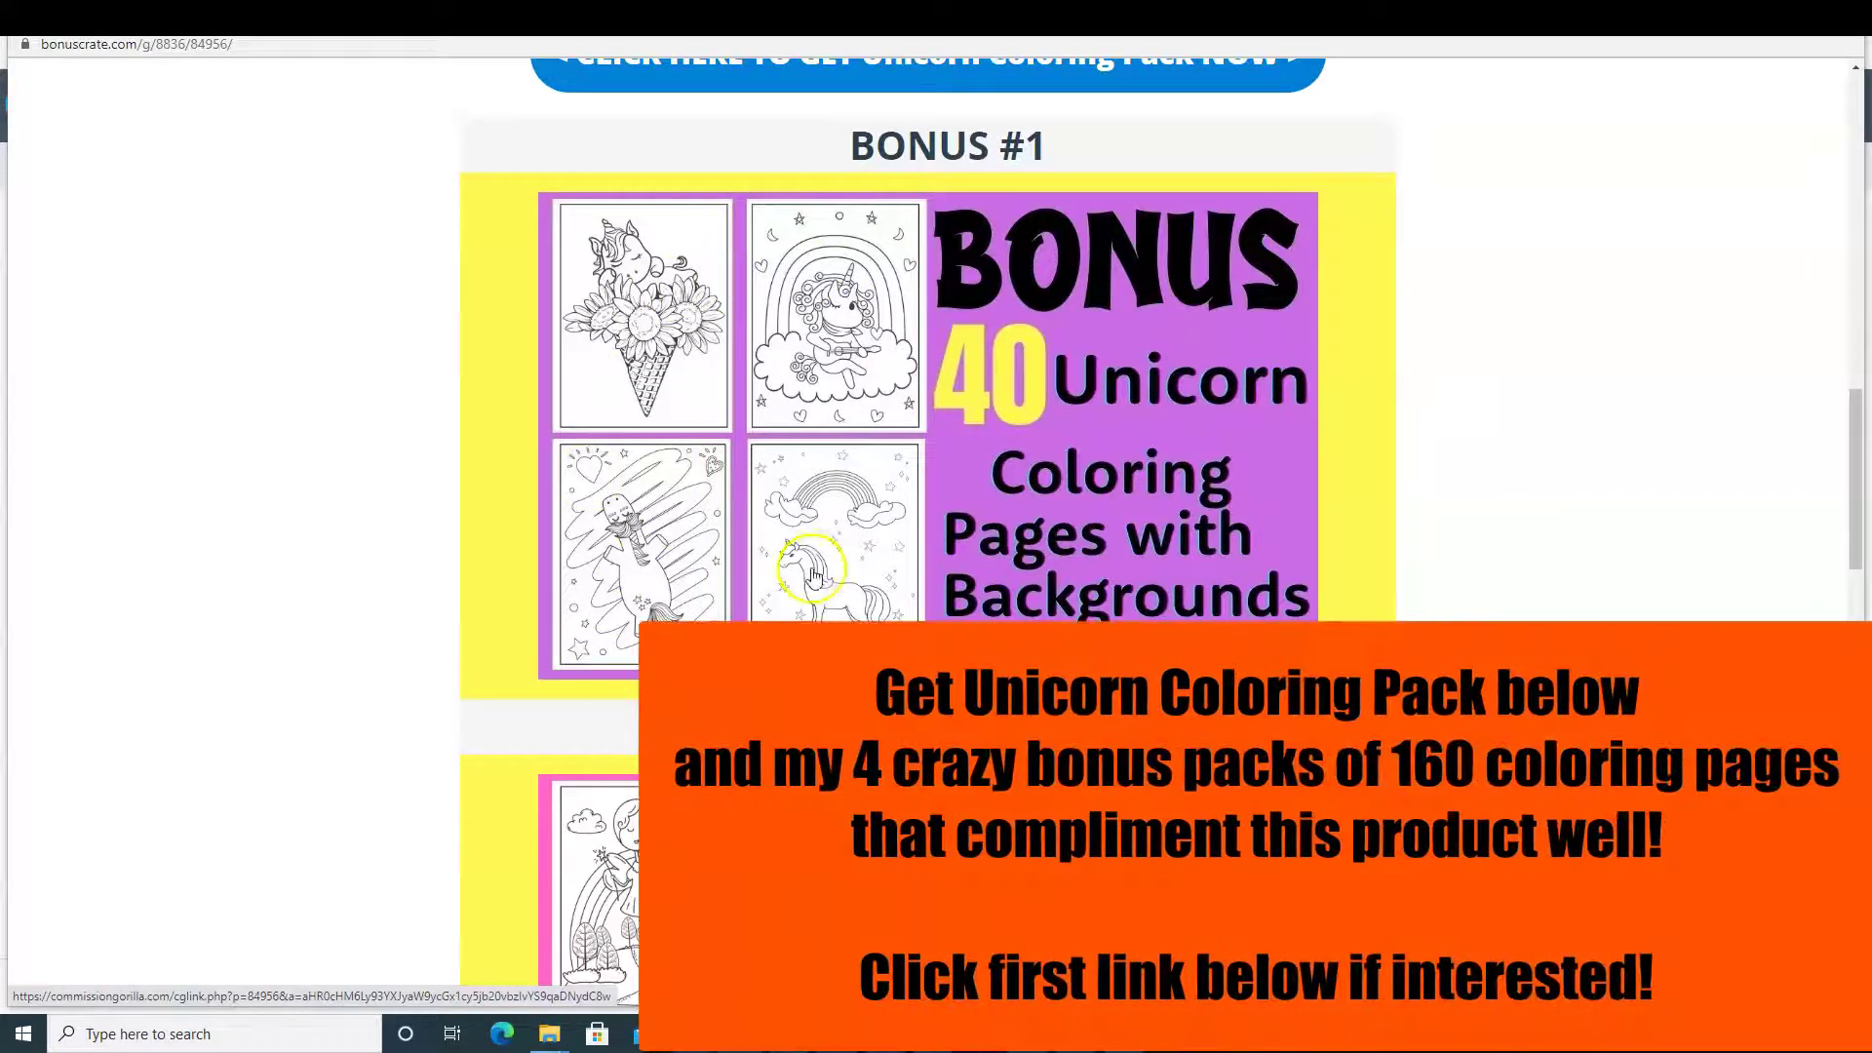
pyautogui.scroll(-2, 1167, 587)
pyautogui.scroll(-4, 1167, 587)
pyautogui.scroll(1, 868, 575)
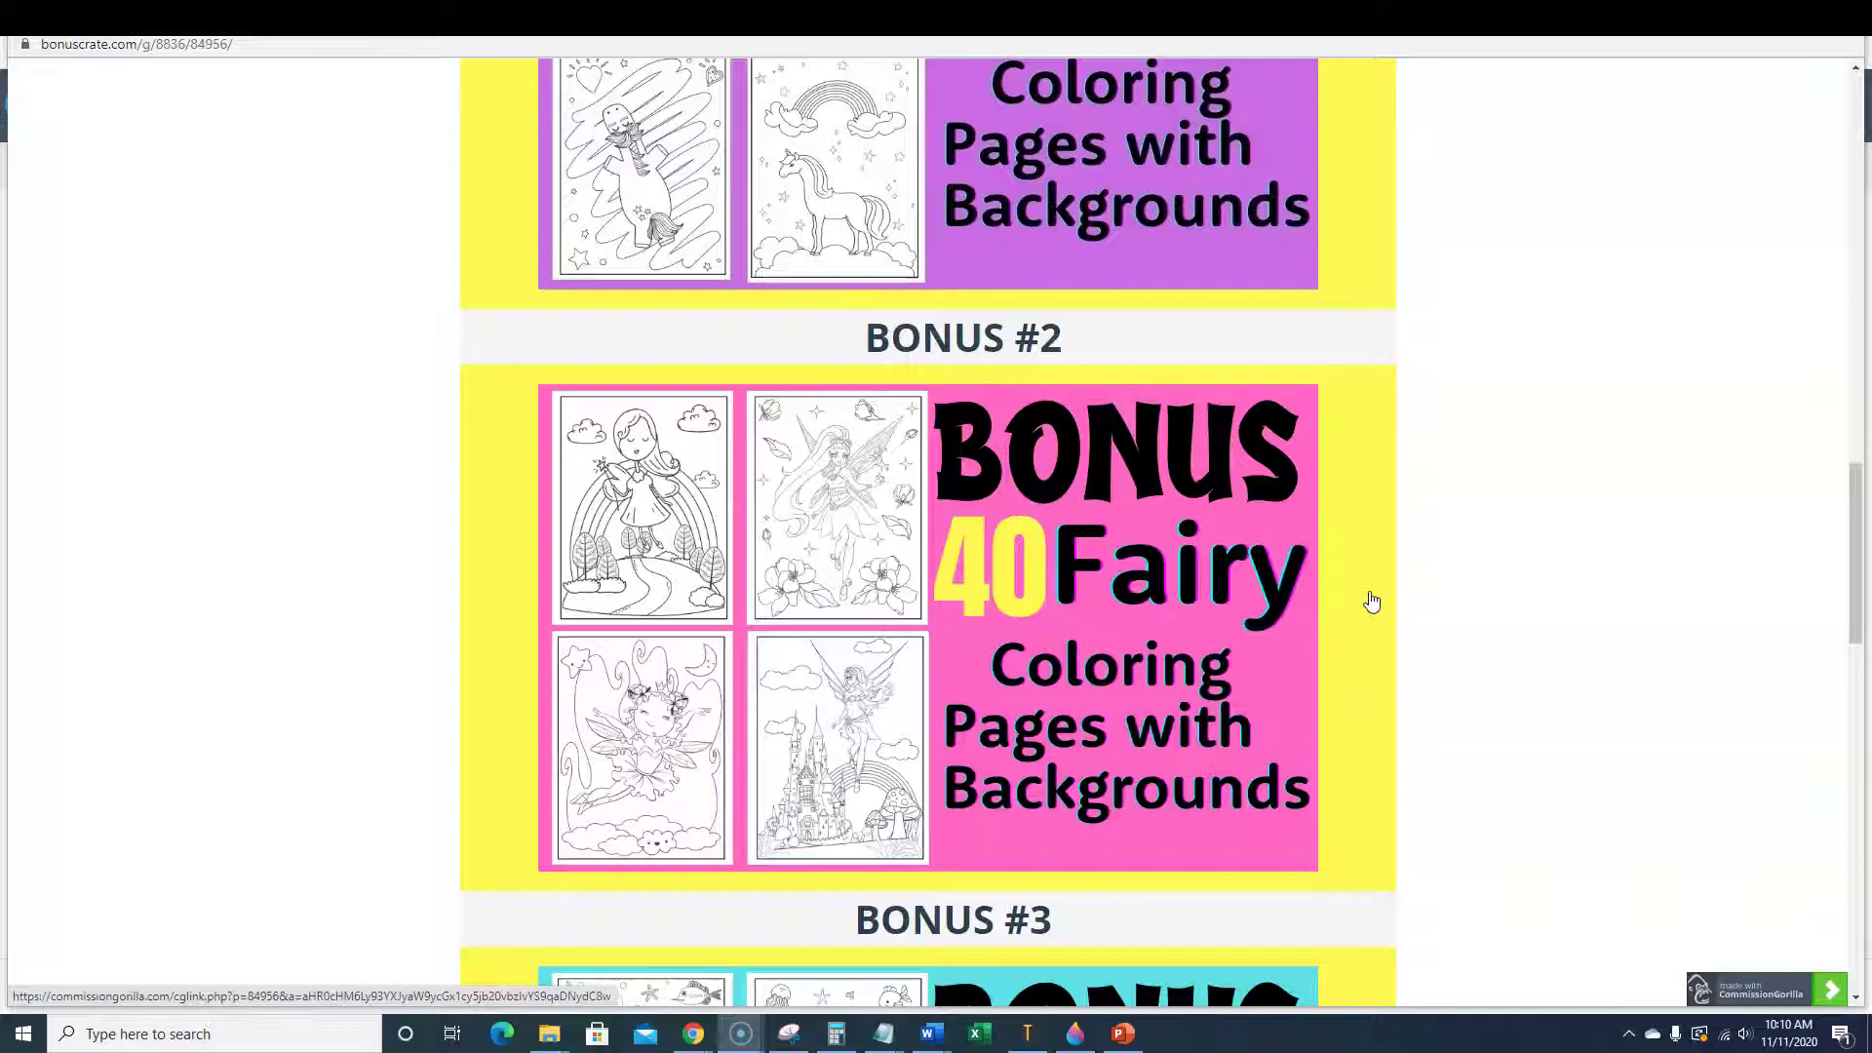
pyautogui.scroll(-6, 1371, 602)
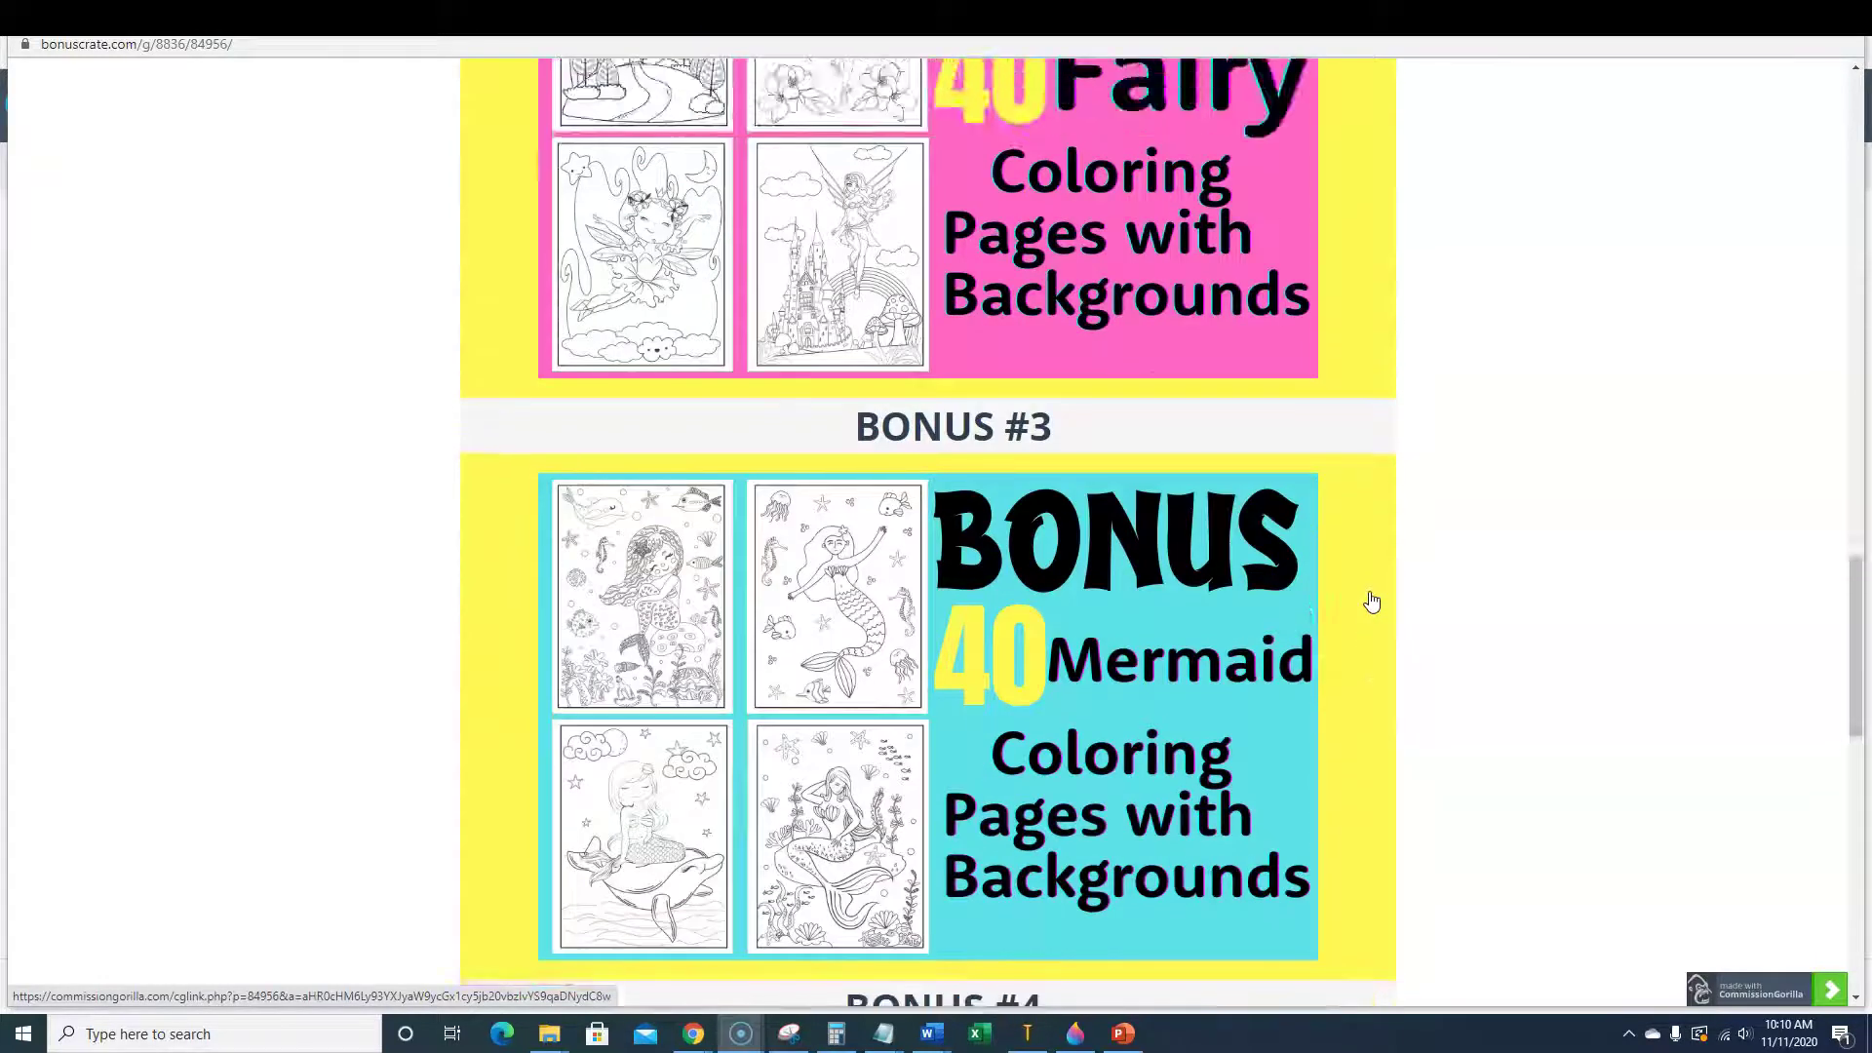
pyautogui.scroll(-6, 1372, 601)
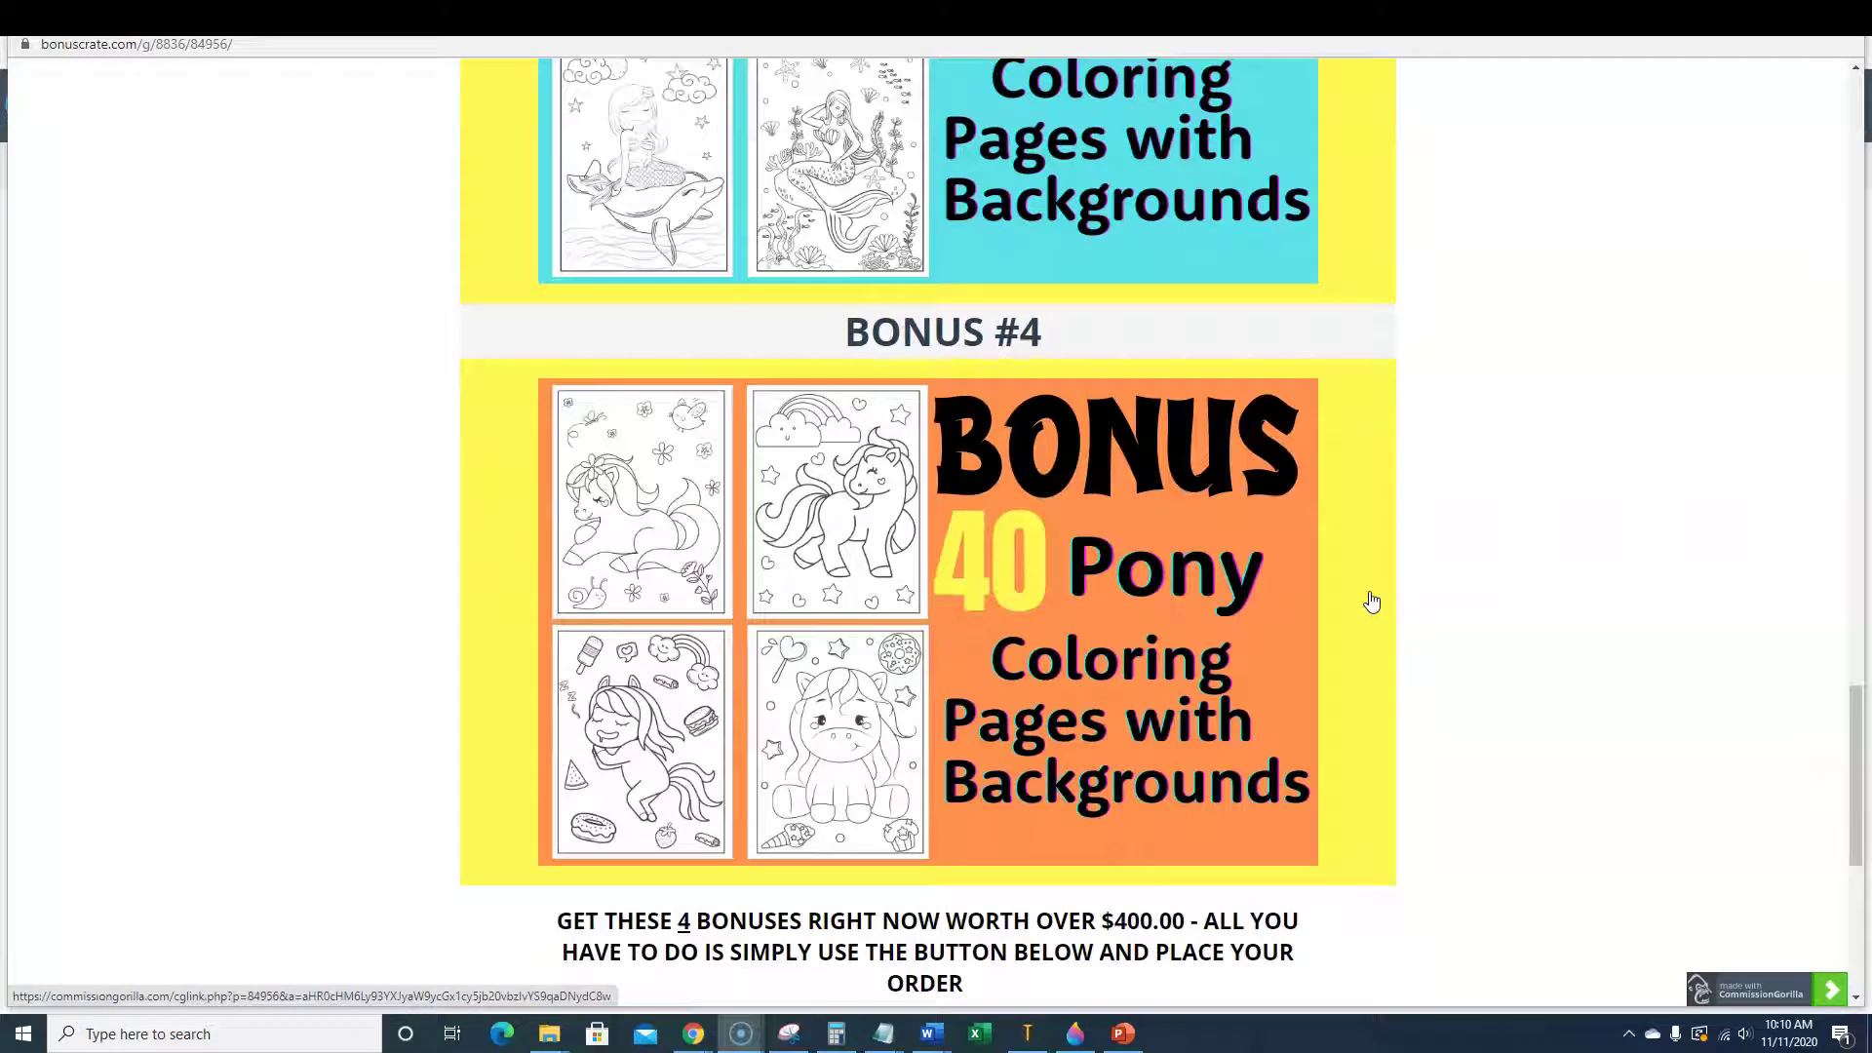
# Review the mermaid, fairy and unicorn bonus packs again, and return to the Unicorn Coloring Pack banner at the start of the page.
pyautogui.scroll(6, 1086, 660)
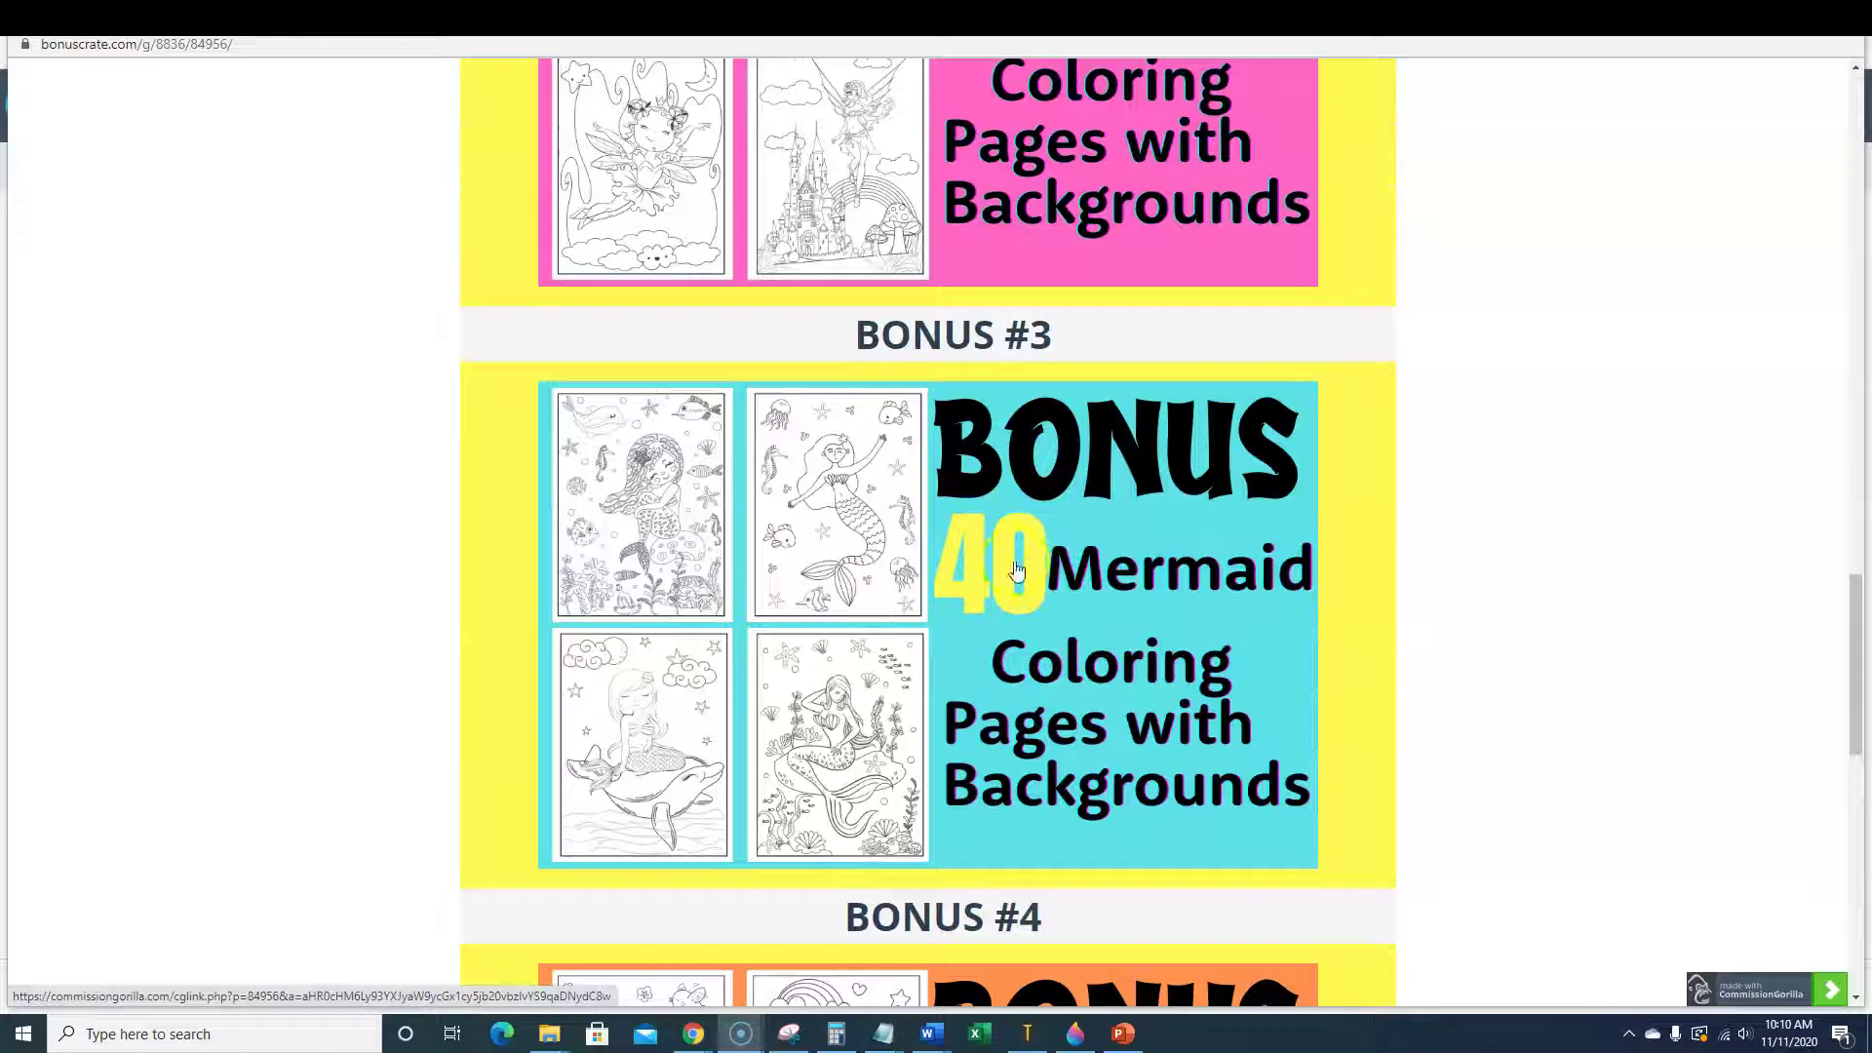
pyautogui.scroll(9, 920, 660)
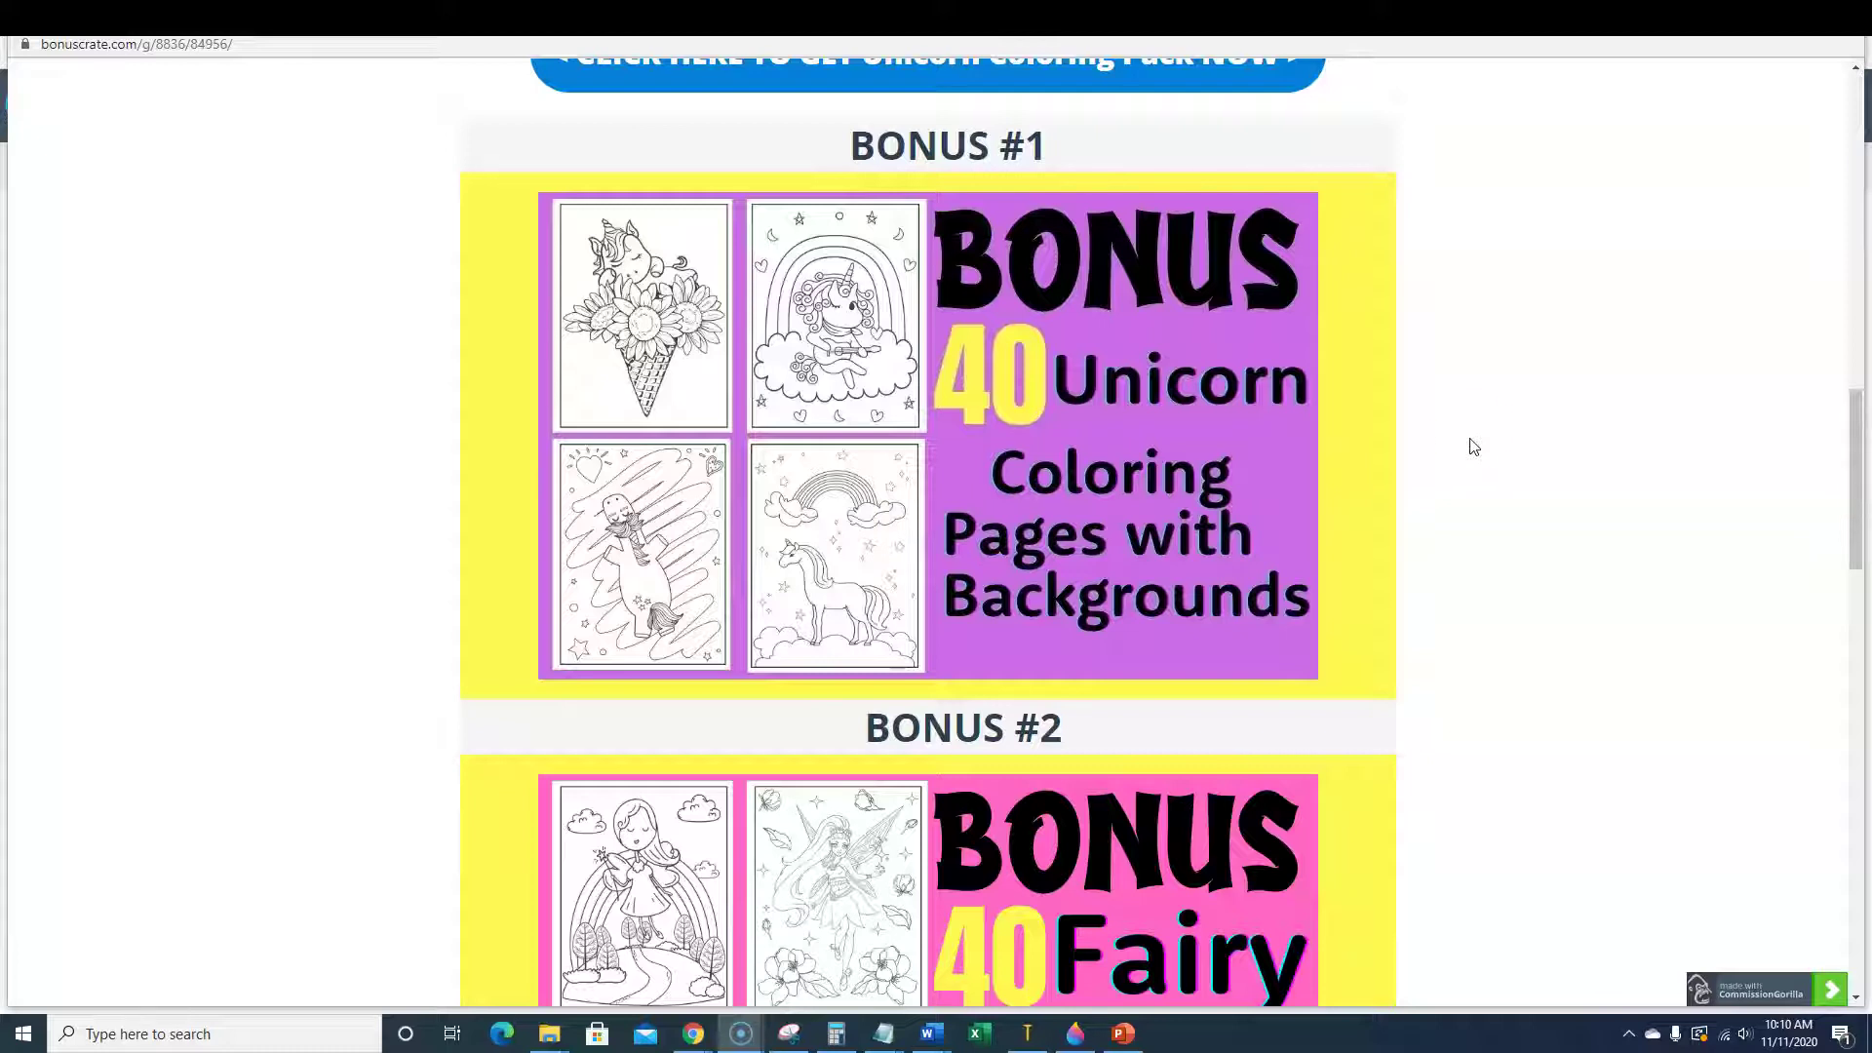
pyautogui.scroll(-5, 1421, 550)
pyautogui.scroll(5, 1423, 560)
pyautogui.click(1423, 564)
pyautogui.scroll(10, 1423, 563)
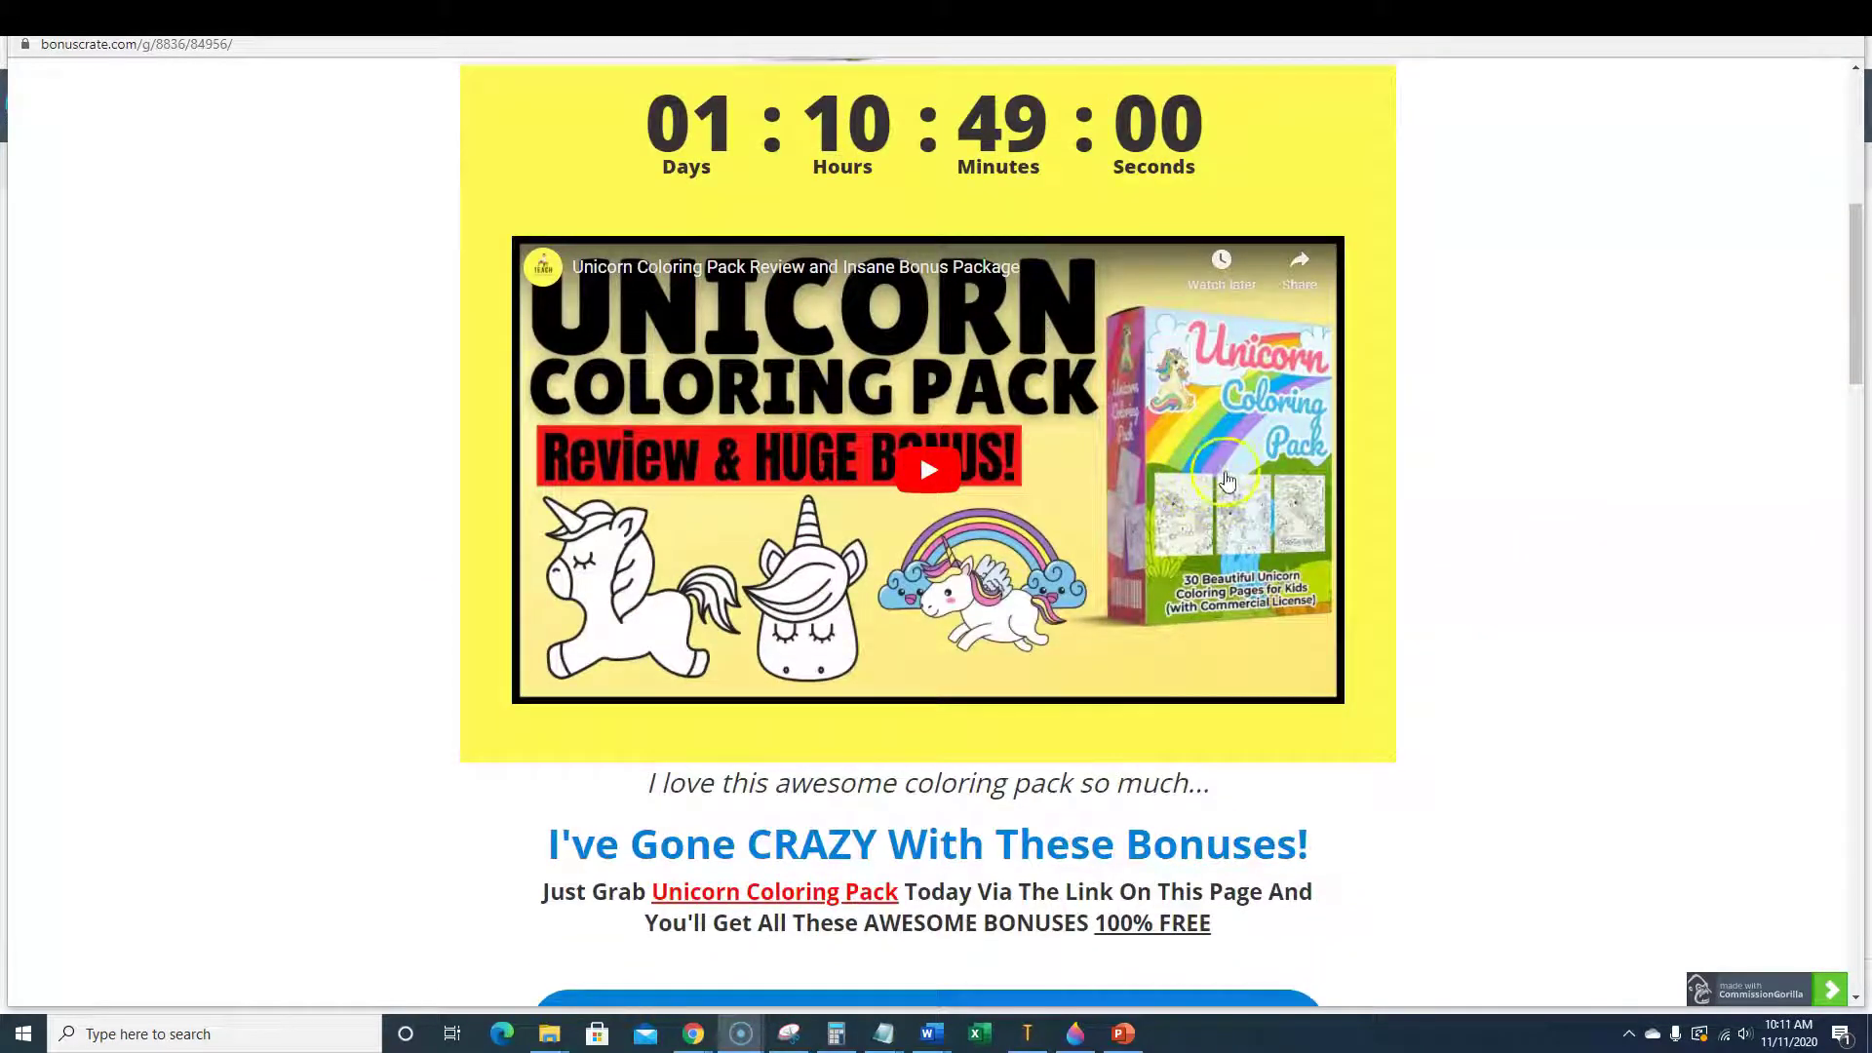
pyautogui.scroll(5, 1168, 624)
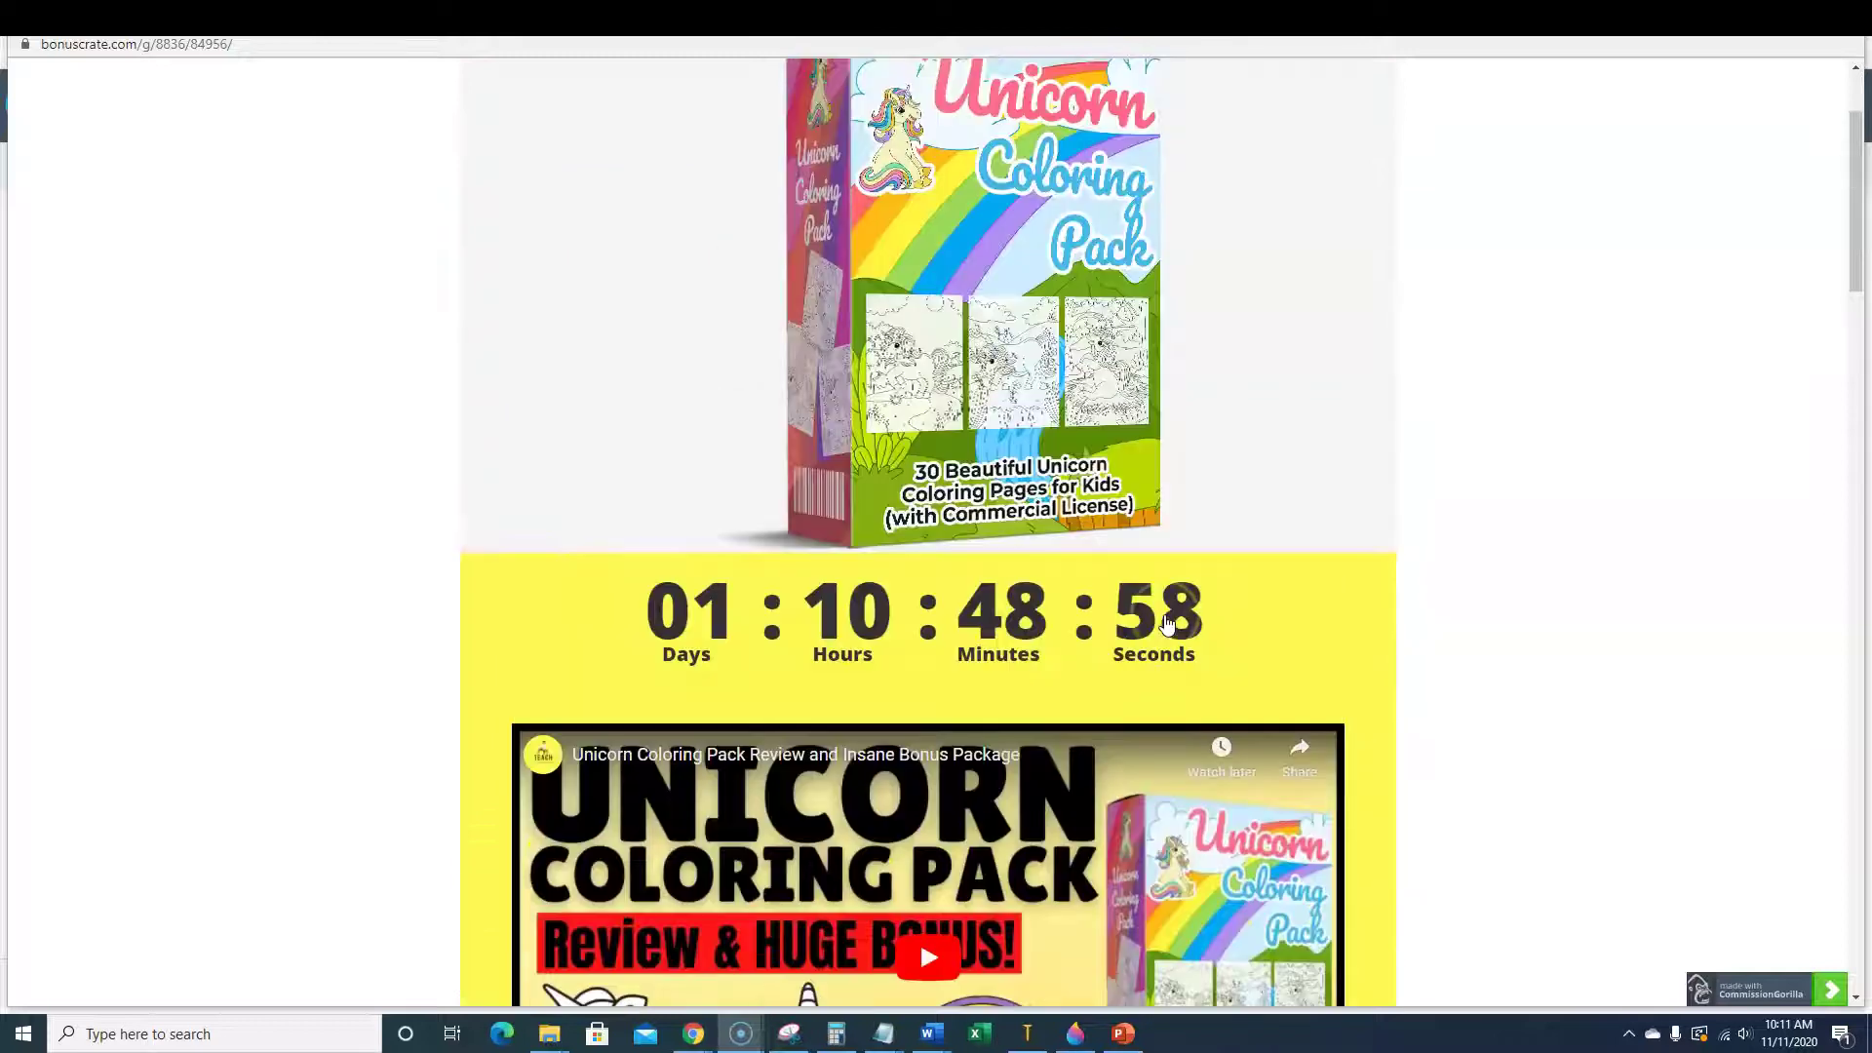
pyautogui.scroll(2, 1168, 624)
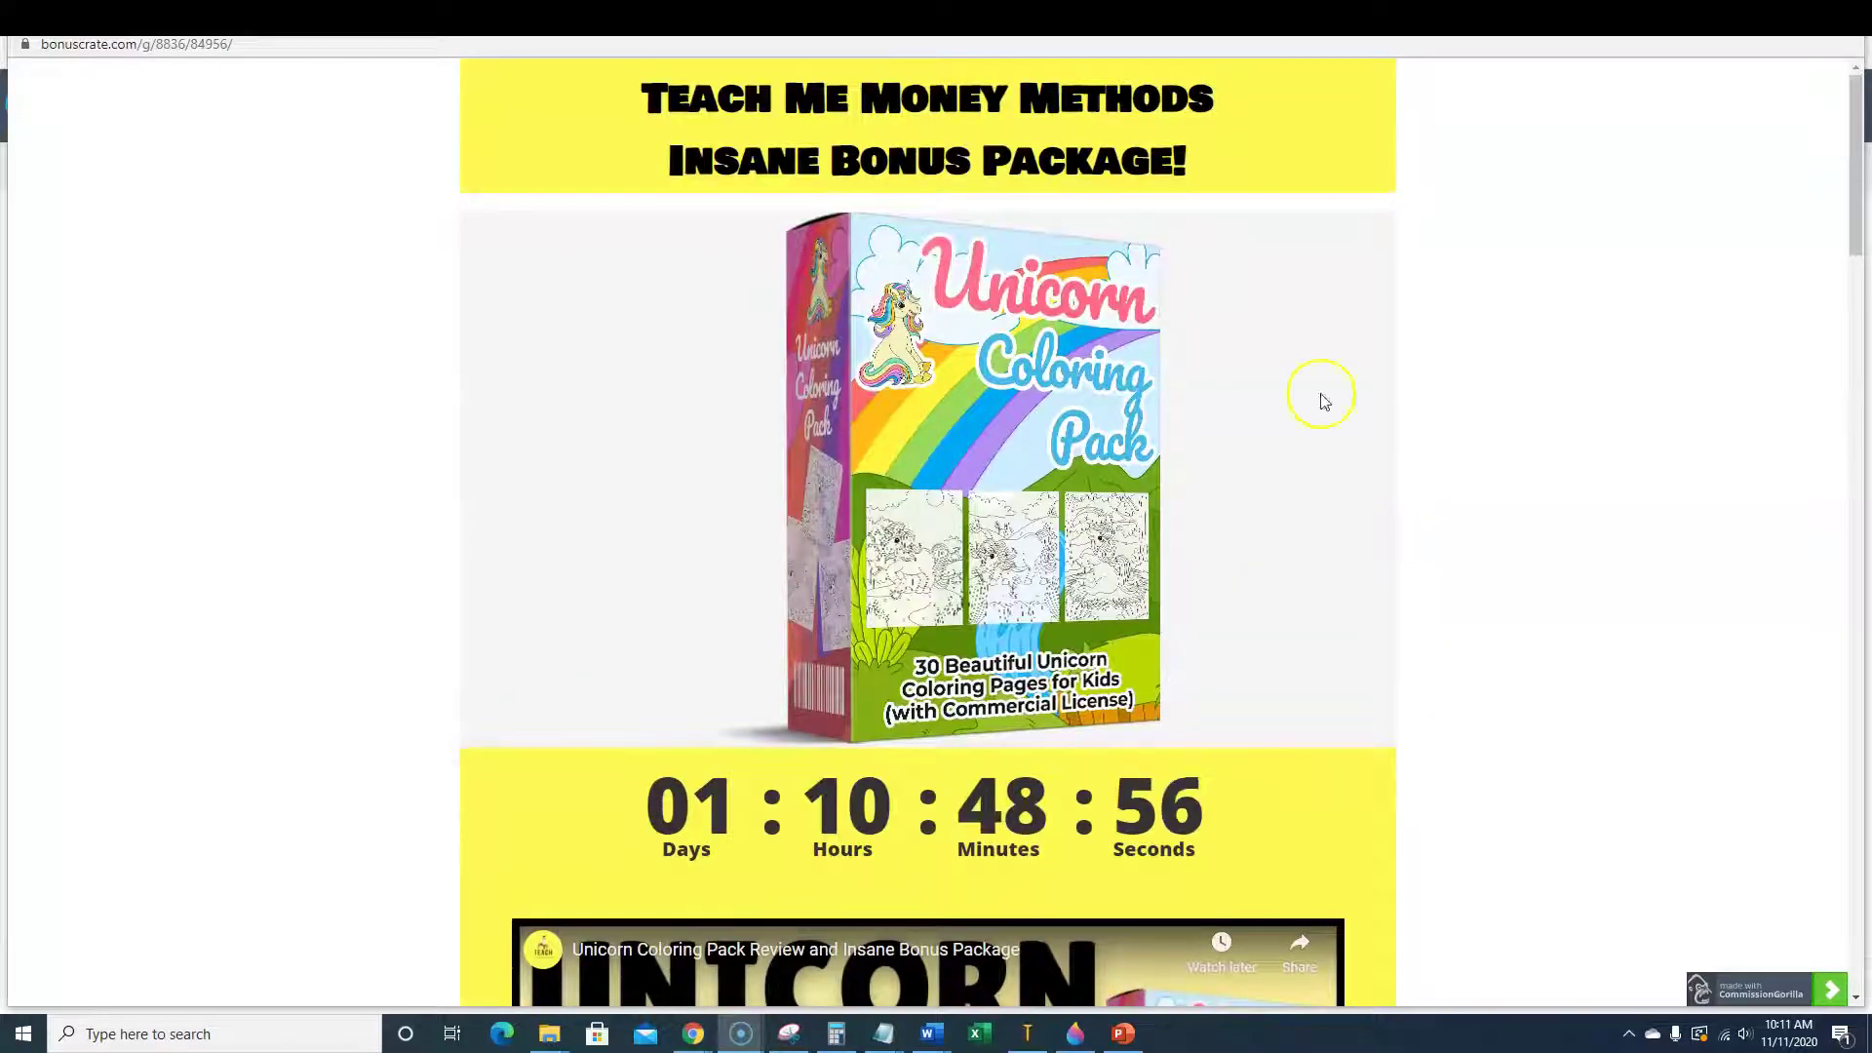